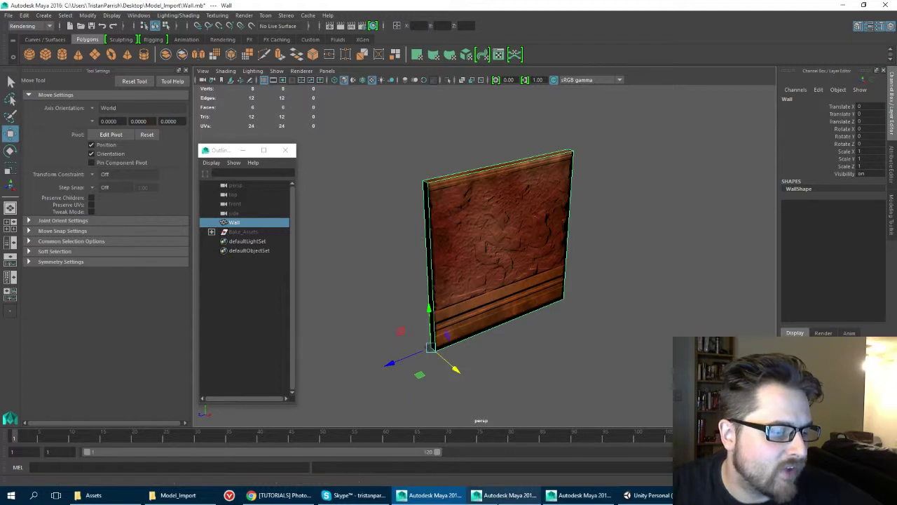
# Look at the floor model in its own Maya scene and return to the Wall.mb scene
pyautogui.click(500, 497)
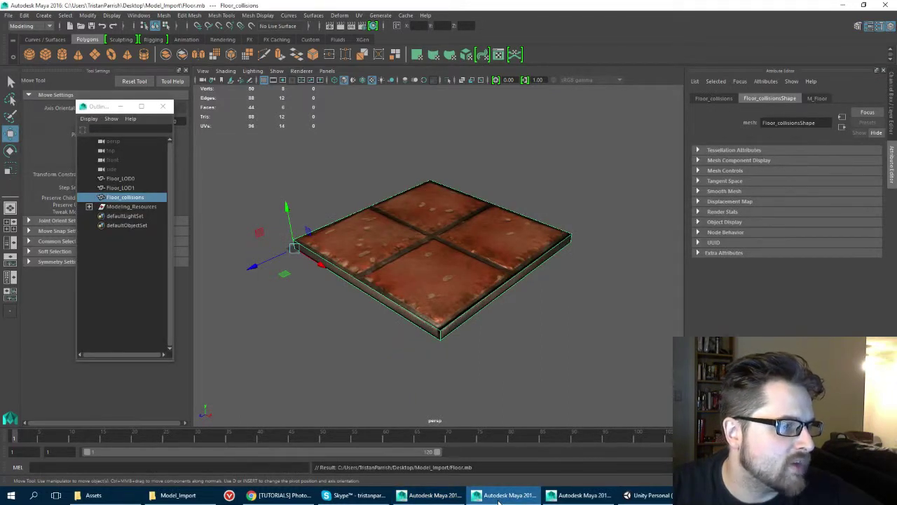
pyautogui.click(436, 495)
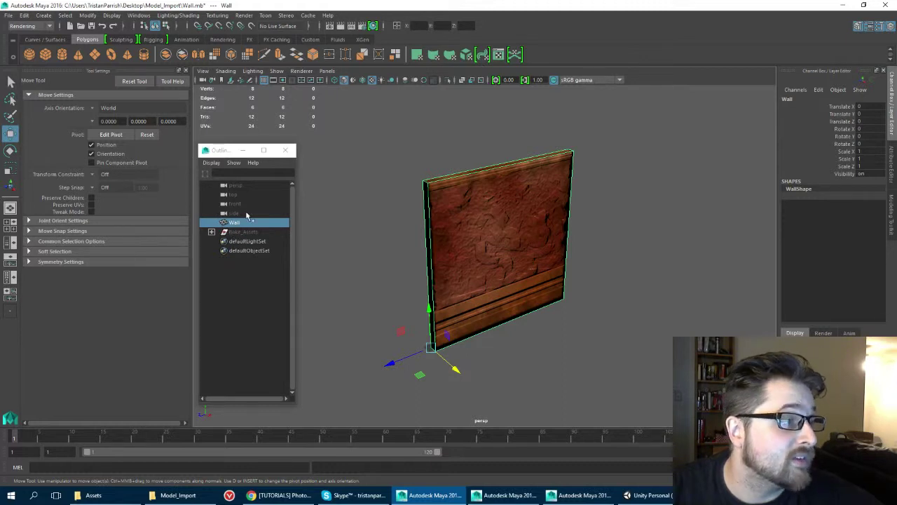
# Move the wall away from the origin across the ground plane, to about X -697 and Z -456
pyautogui.click(452, 166)
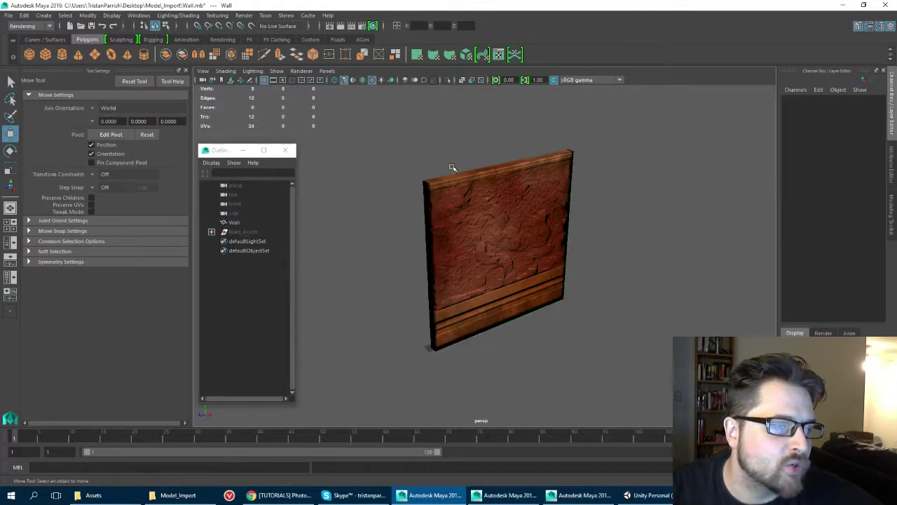
pyautogui.click(456, 223)
pyautogui.scroll(-2, 455, 223)
pyautogui.keyDown('alt'); pyautogui.moveTo(456, 223); pyautogui.dragTo(387, 241); pyautogui.keyUp('alt')
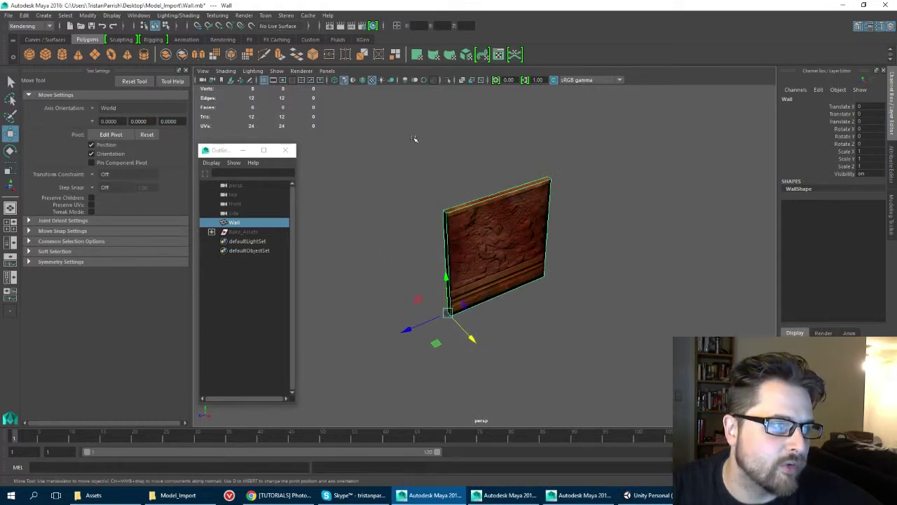
pyautogui.moveTo(436, 344); pyautogui.dragTo(453, 216)
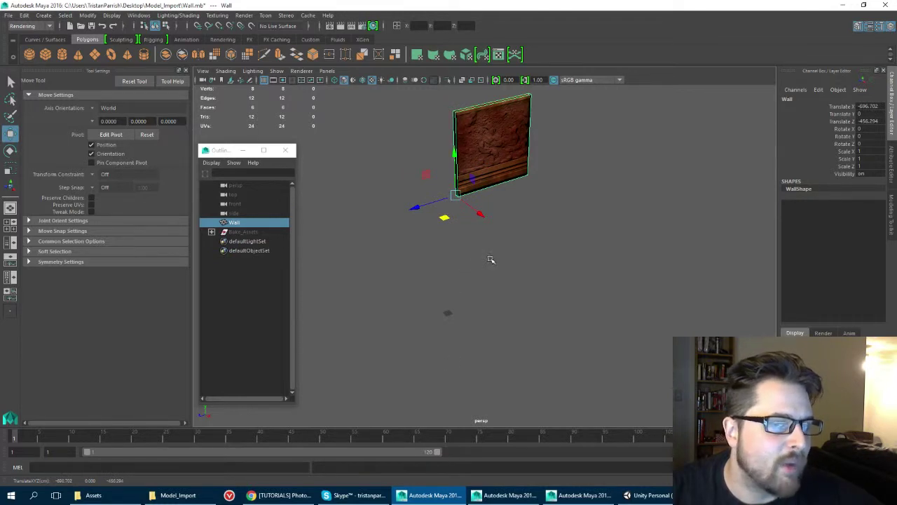
pyautogui.keyDown('alt'); pyautogui.moveTo(488, 259); pyautogui.dragTo(495, 304); pyautogui.keyUp('alt')
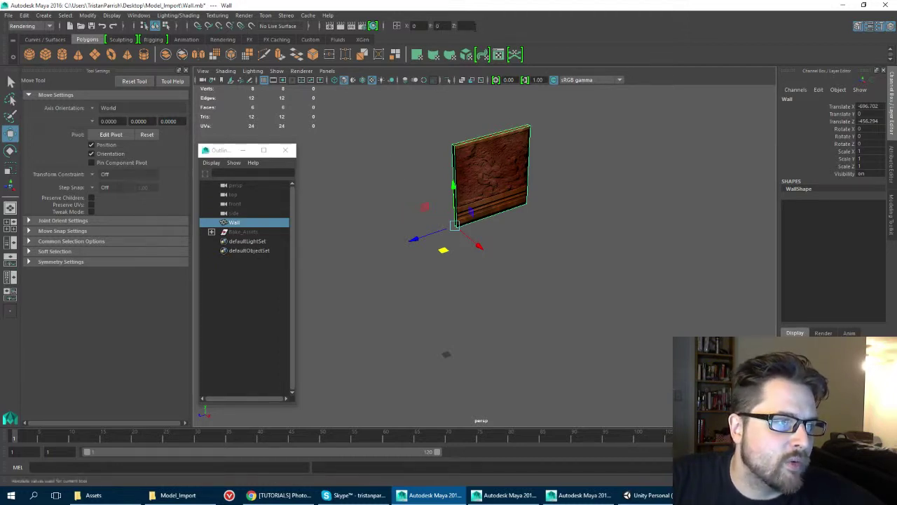
# Set the wall's absolute position to 0, 0, 0 and reselect the wall
pyautogui.press('Return')
pyautogui.click(416, 208)
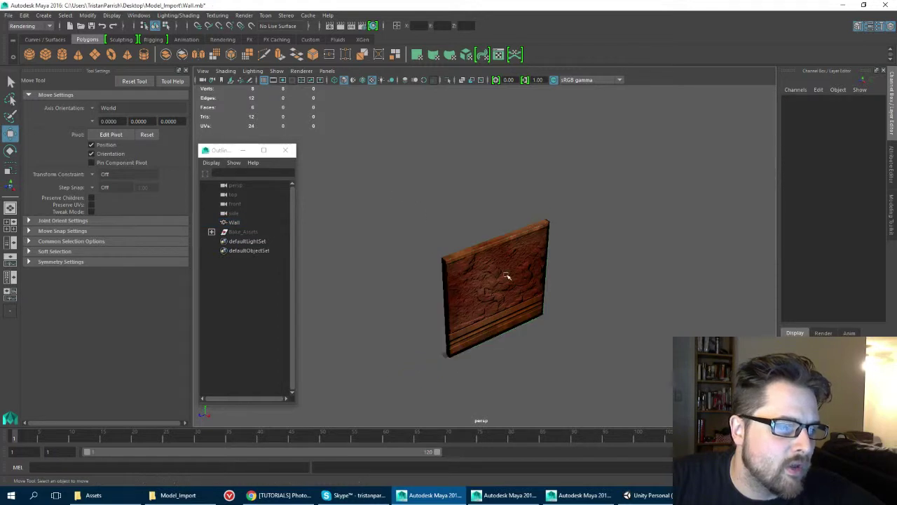
pyautogui.click(509, 276)
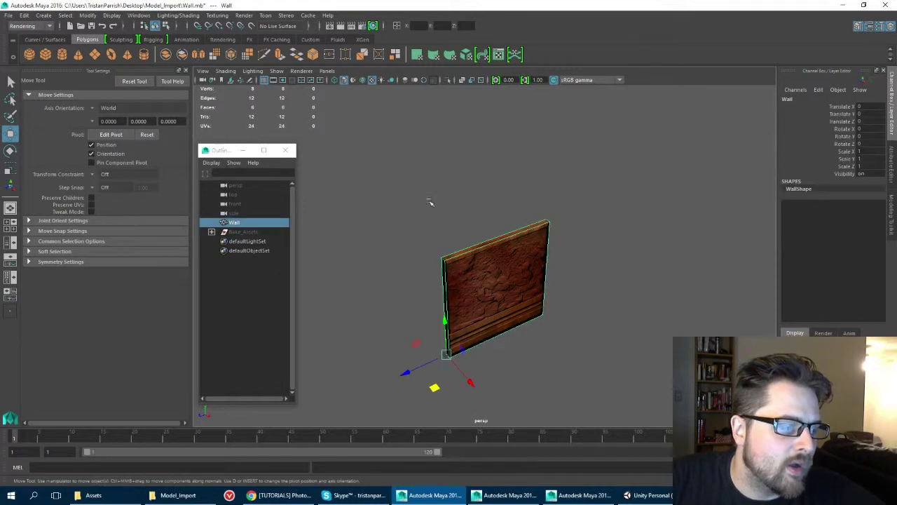
pyautogui.click(26, 16)
pyautogui.click(86, 16)
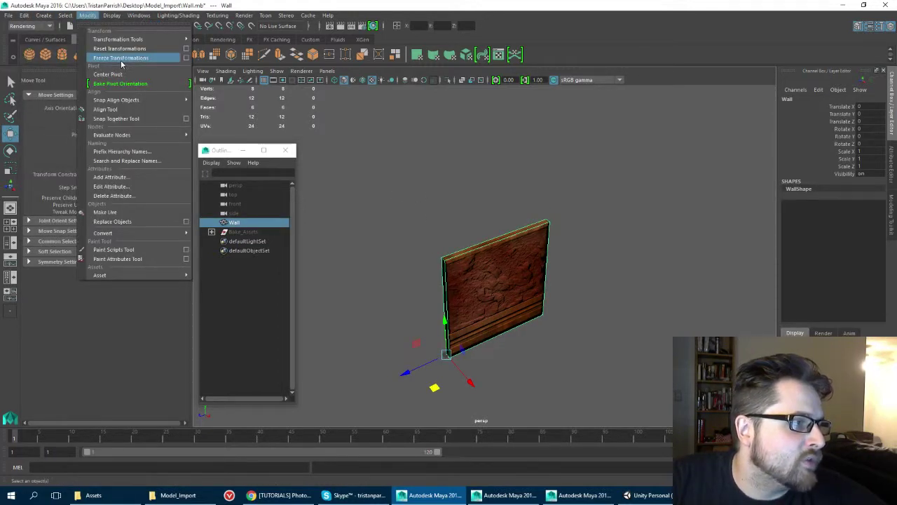
pyautogui.click(66, 17)
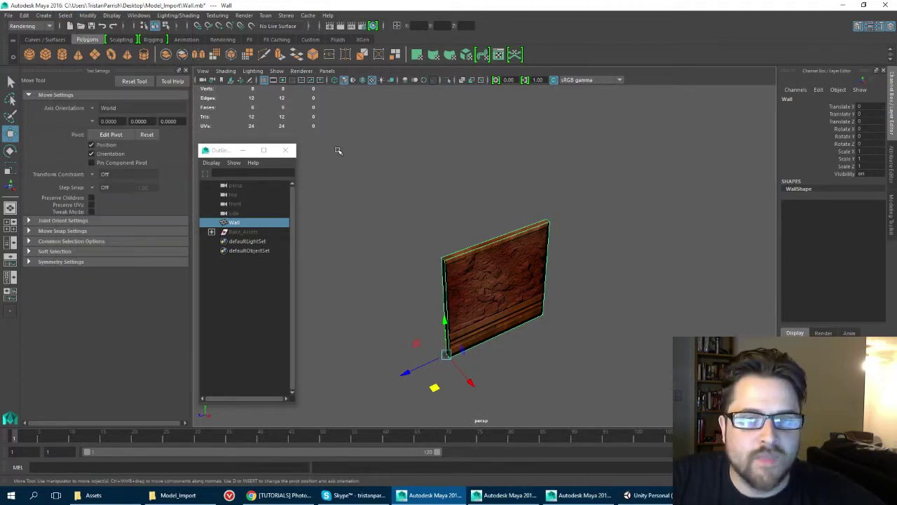
pyautogui.keyDown('alt'); pyautogui.moveTo(359, 190); pyautogui.dragTo(385, 248); pyautogui.keyUp('alt')
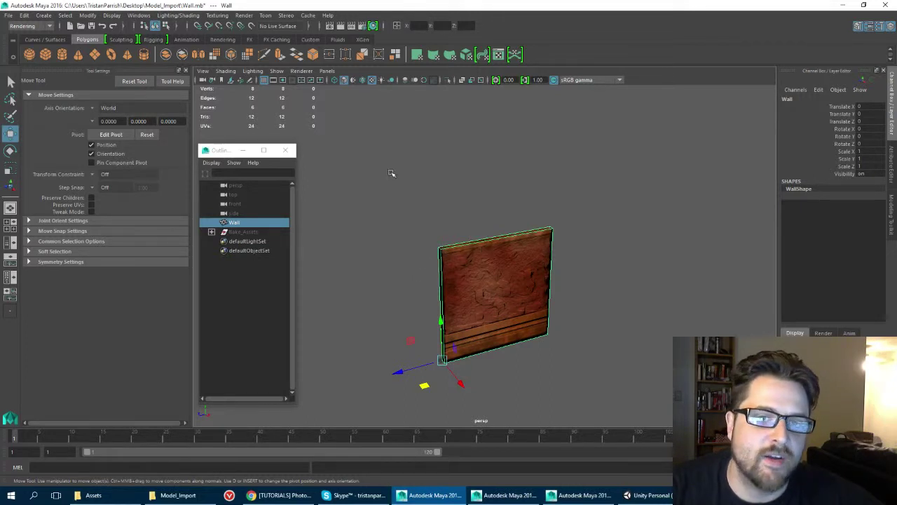
# Delete all construction history in the scene and reselect the wall
pyautogui.click(25, 15)
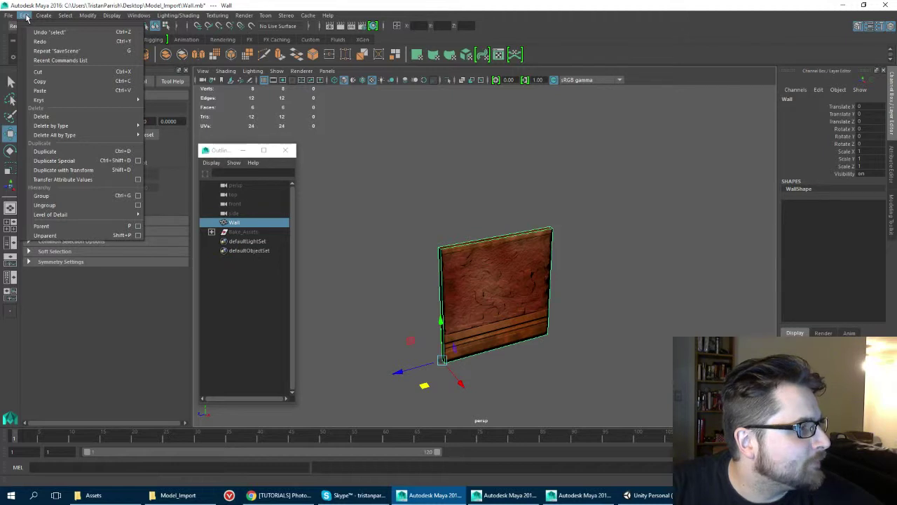
pyautogui.moveTo(47, 138)
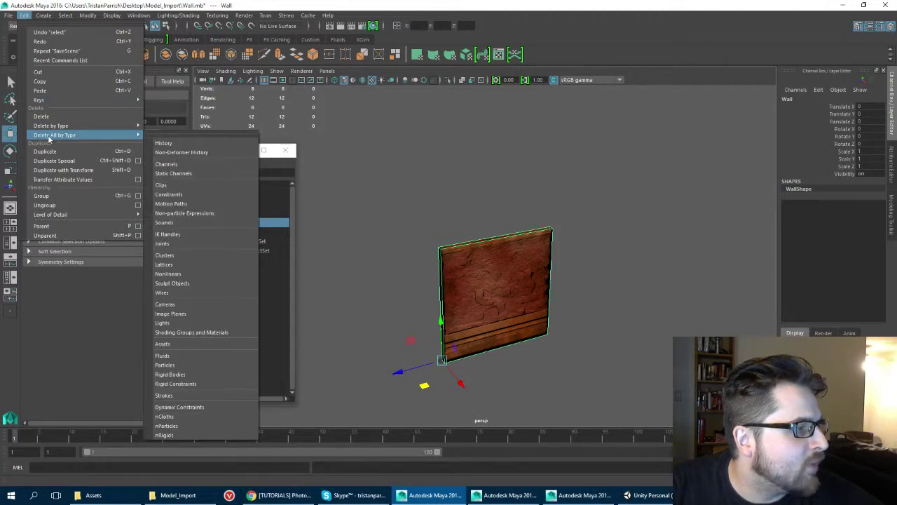
pyautogui.click(183, 143)
pyautogui.click(415, 198)
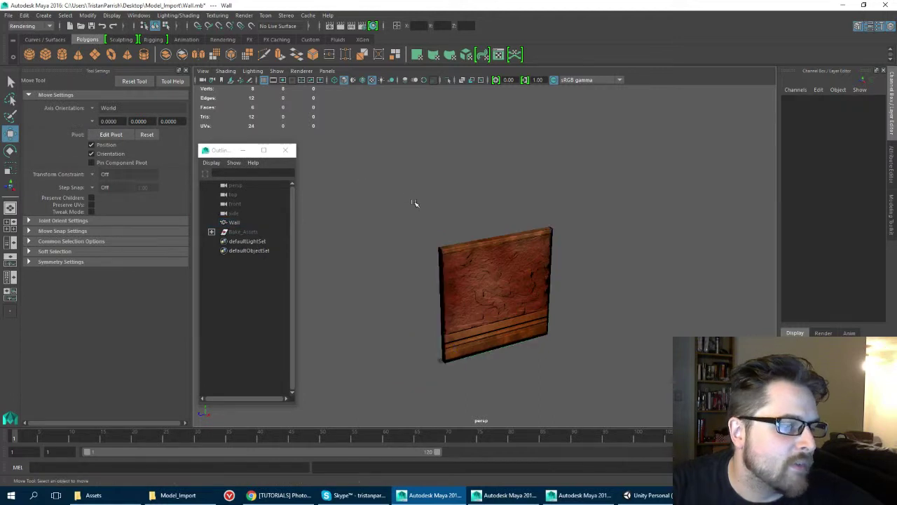
pyautogui.click(444, 260)
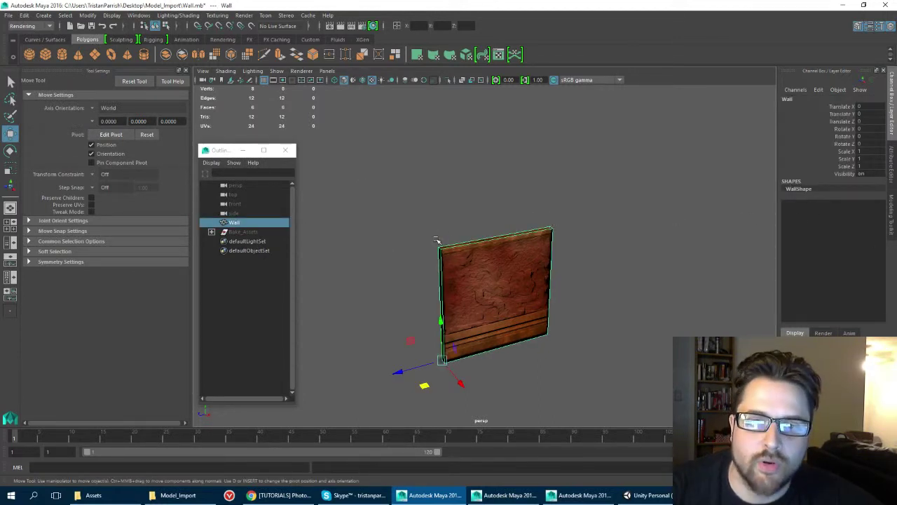
# Enlarge the Outliner and display the attributes of the wall's M_Wall material
pyautogui.moveTo(232, 150); pyautogui.dragTo(234, 127)
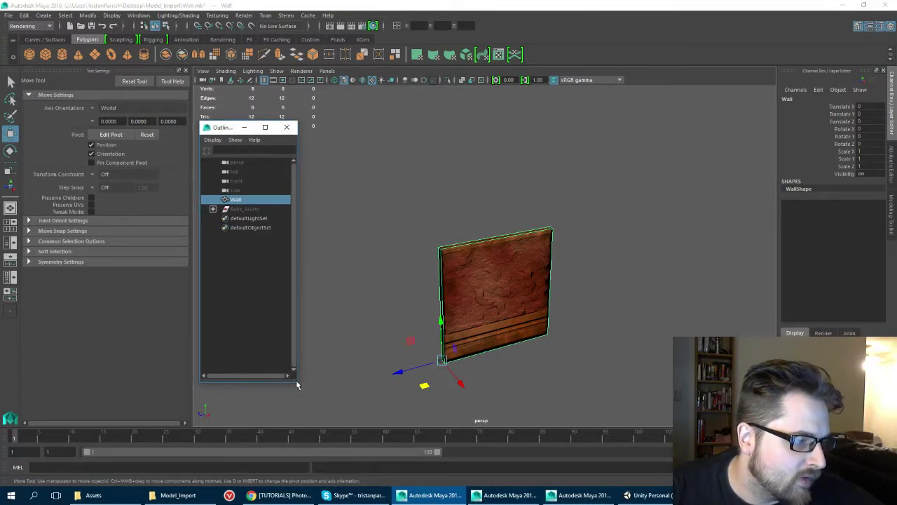
pyautogui.moveTo(298, 384); pyautogui.dragTo(325, 407)
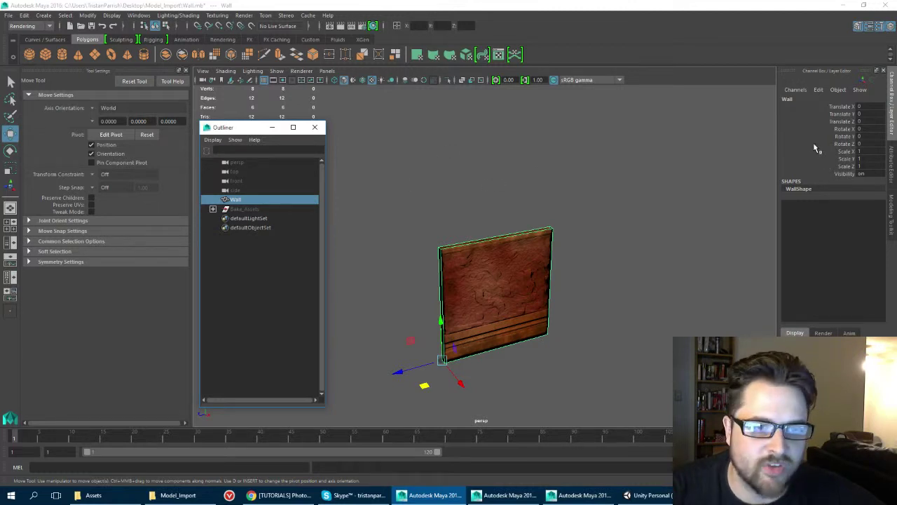
pyautogui.click(888, 174)
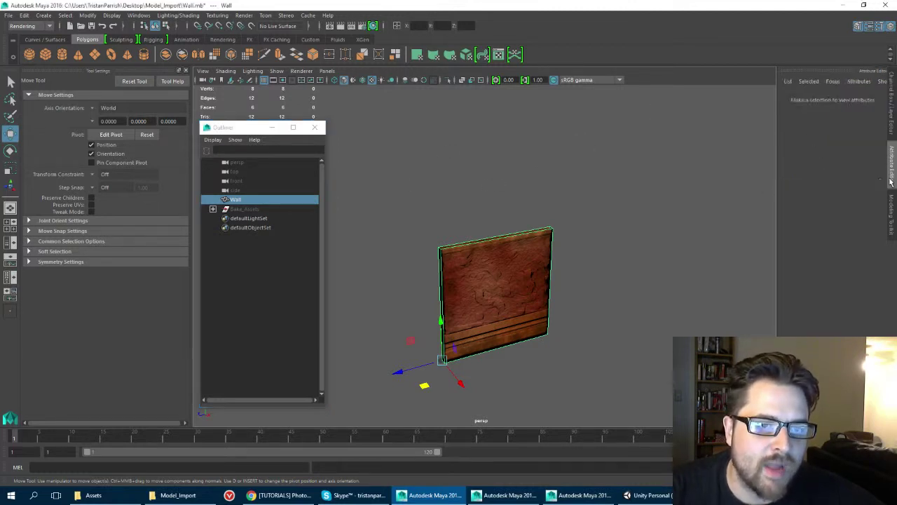
pyautogui.scroll(3, 406, 215)
pyautogui.scroll(2, 425, 223)
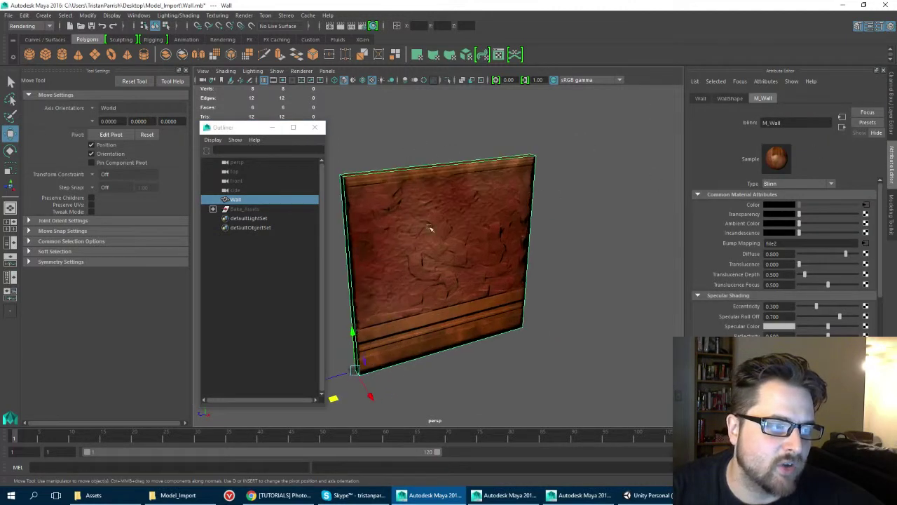
pyautogui.keyDown('alt'); pyautogui.moveTo(425, 224); pyautogui.dragTo(463, 228, button='middle'); pyautogui.keyUp('alt')
pyautogui.scroll(2, 463, 228)
pyautogui.keyDown('alt'); pyautogui.moveTo(463, 228); pyautogui.dragTo(477, 235); pyautogui.keyUp('alt')
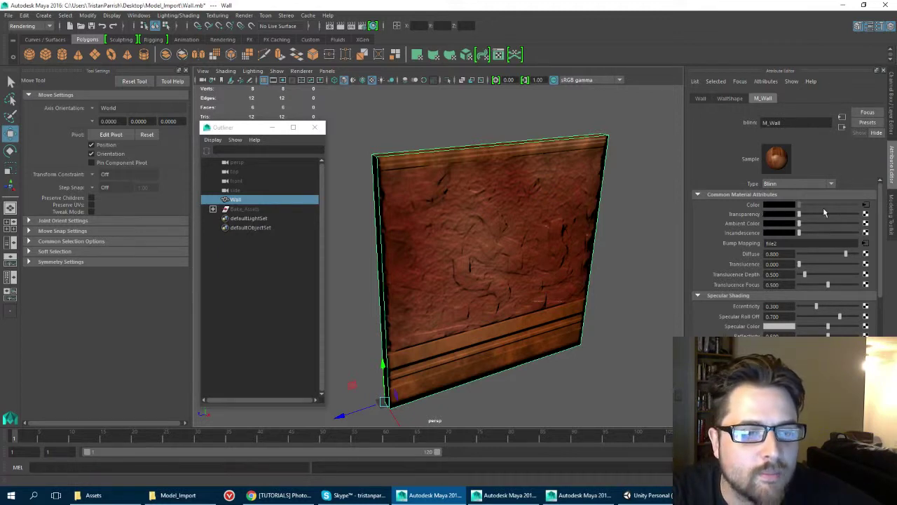
# Inspect the texture files connected to the M_Wall material's color and bump mapping, and return to the wall
pyautogui.click(867, 206)
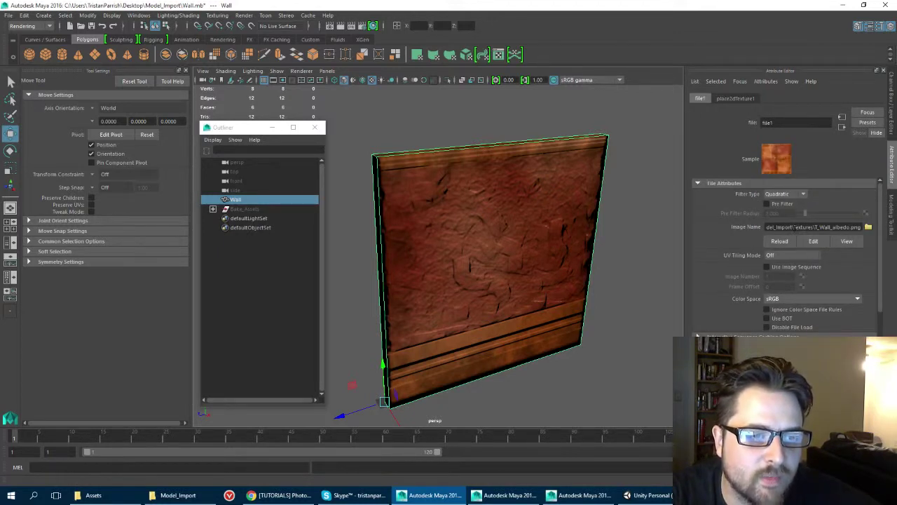
pyautogui.click(842, 127)
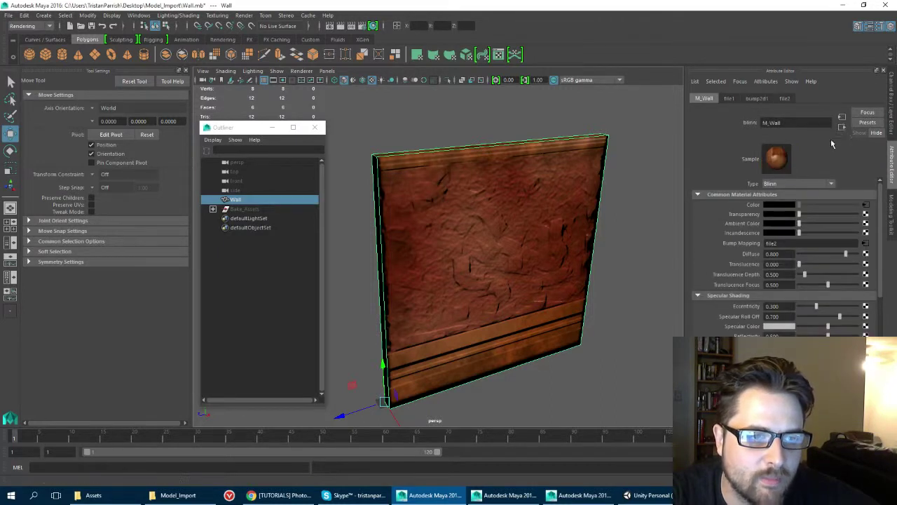
pyautogui.click(866, 244)
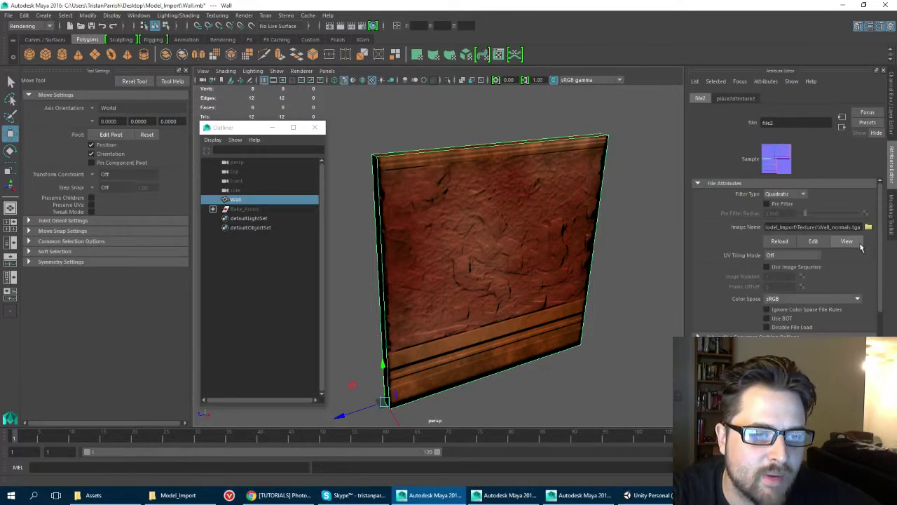
pyautogui.click(842, 127)
pyautogui.click(842, 127)
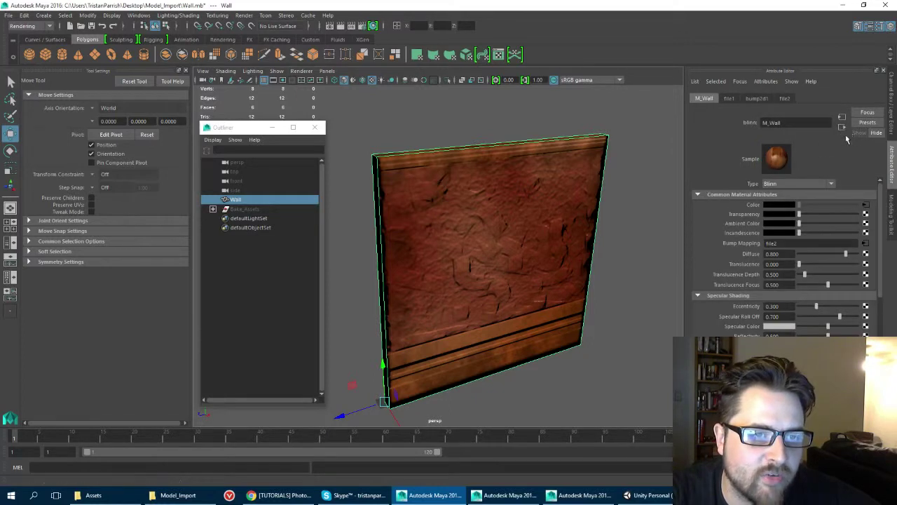
pyautogui.click(463, 118)
pyautogui.click(474, 173)
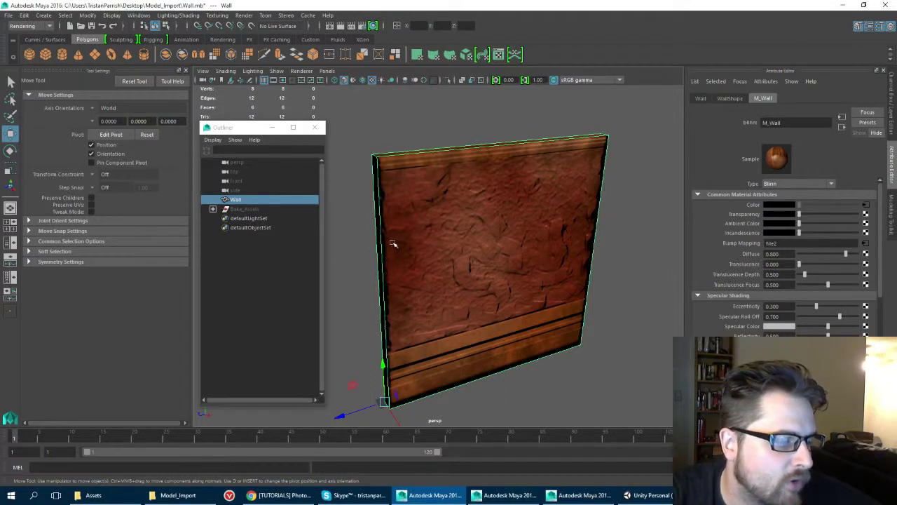
# Switch to the Model_Import folder and review the Floor, Wall and Full_Scene Maya files
pyautogui.click(163, 496)
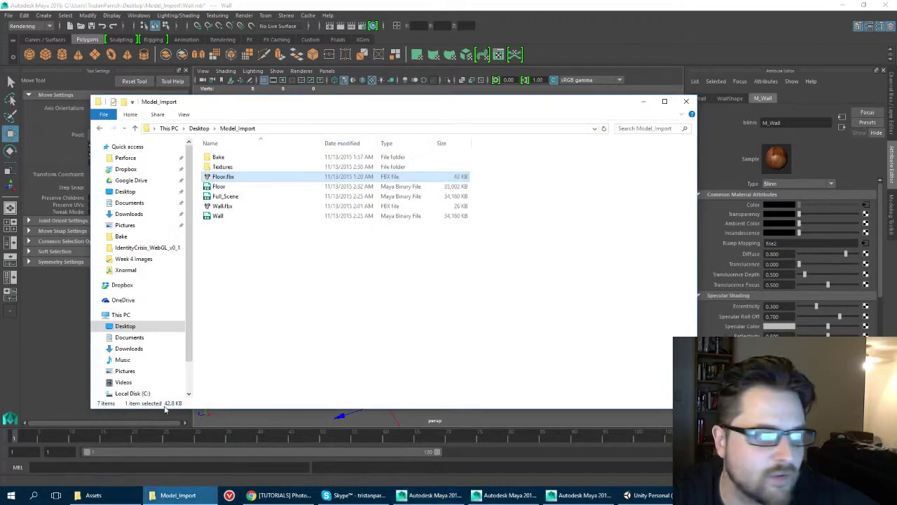
pyautogui.moveTo(219, 110); pyautogui.dragTo(347, 107)
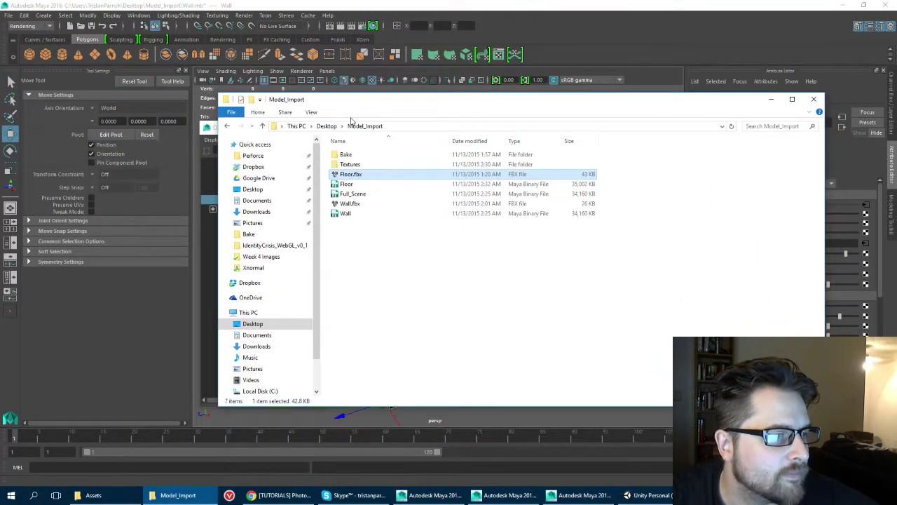
pyautogui.click(345, 185)
pyautogui.click(346, 214)
pyautogui.click(346, 196)
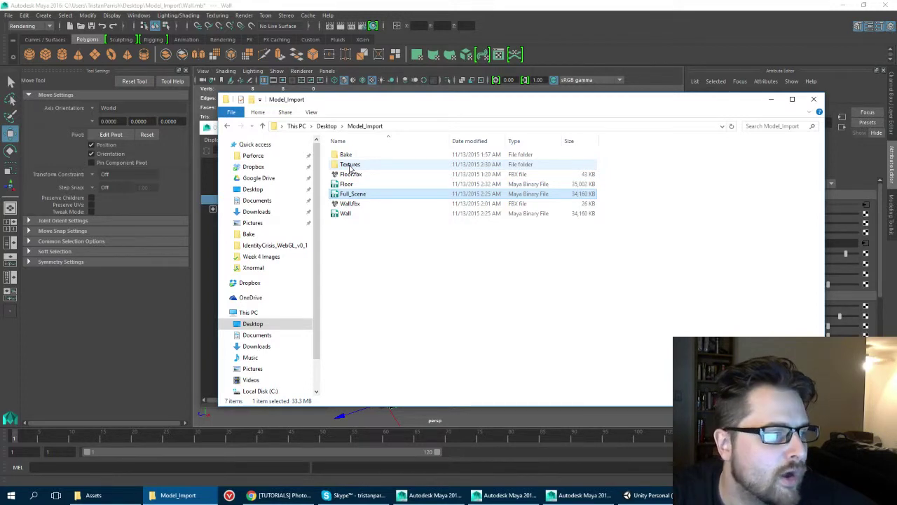
# Review the albedo, normals and occlusion texture files for the floor and wall in the Textures folder
pyautogui.doubleClick(350, 165)
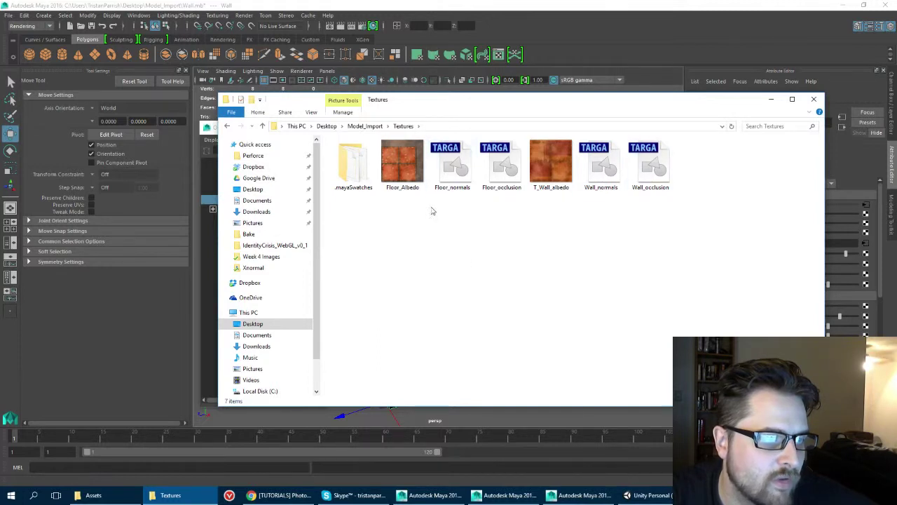
pyautogui.click(402, 165)
pyautogui.click(453, 165)
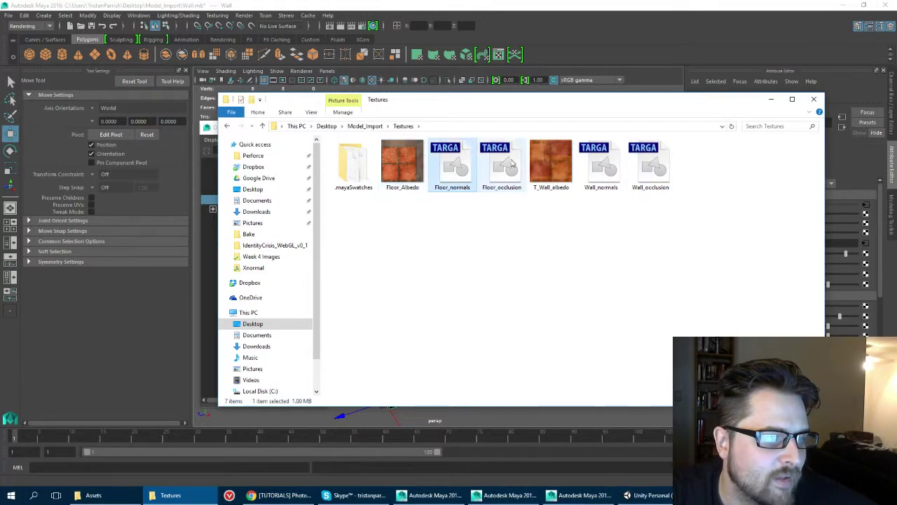
pyautogui.click(547, 167)
pyautogui.click(652, 172)
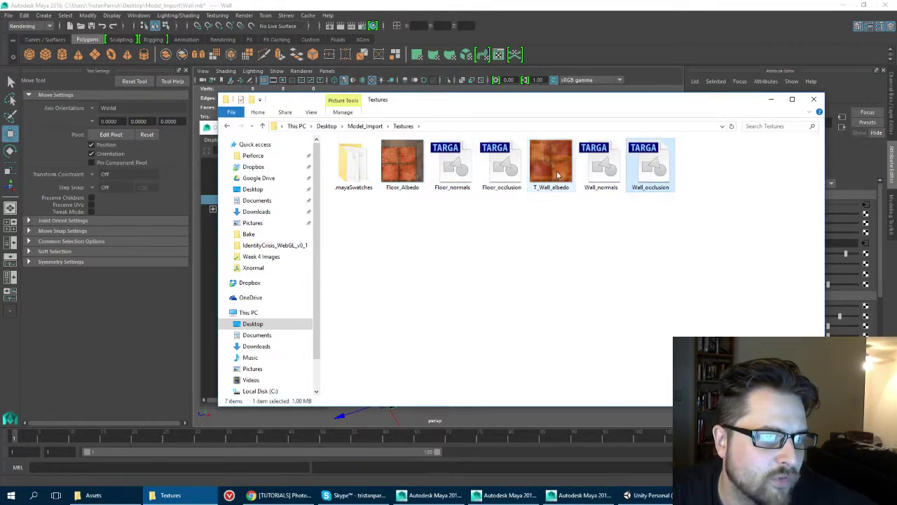
pyautogui.click(451, 167)
pyautogui.click(441, 223)
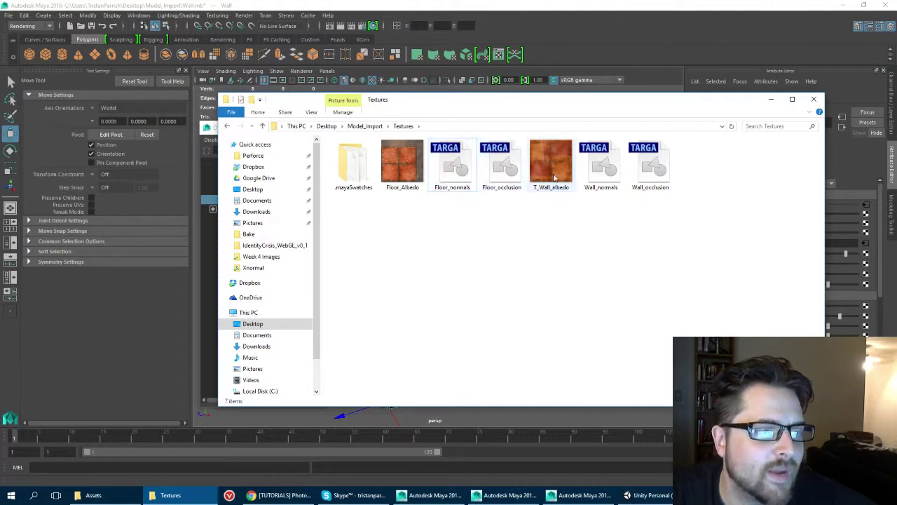
pyautogui.click(401, 176)
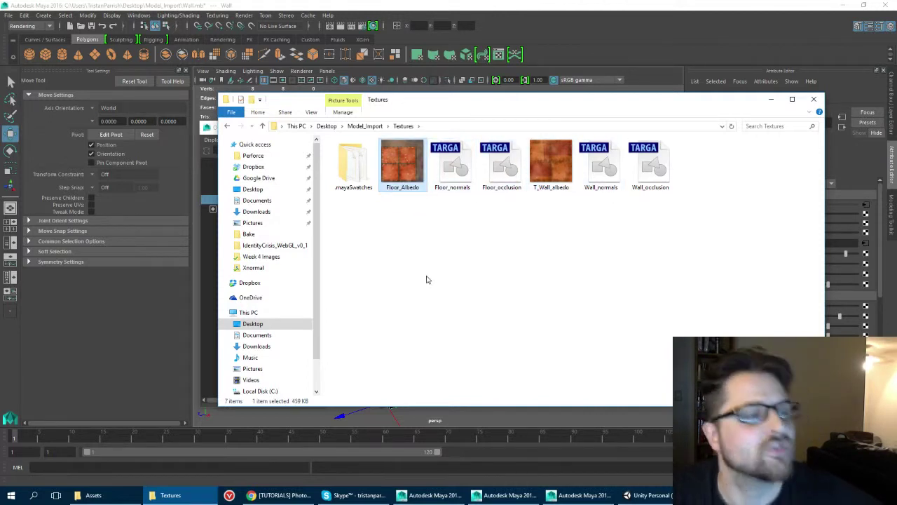
# Return to the wall scene in Maya and inspect the WallShapeEnvelope and ZBrush group objects inside the Bake_Assets group
pyautogui.click(770, 99)
pyautogui.keyDown('alt'); pyautogui.moveTo(404, 182); pyautogui.dragTo(421, 168); pyautogui.keyUp('alt')
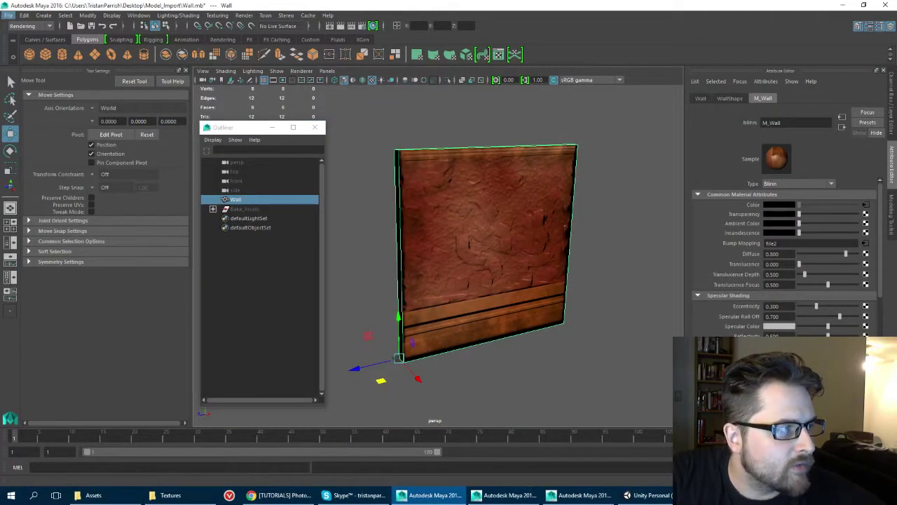
pyautogui.click(7, 16)
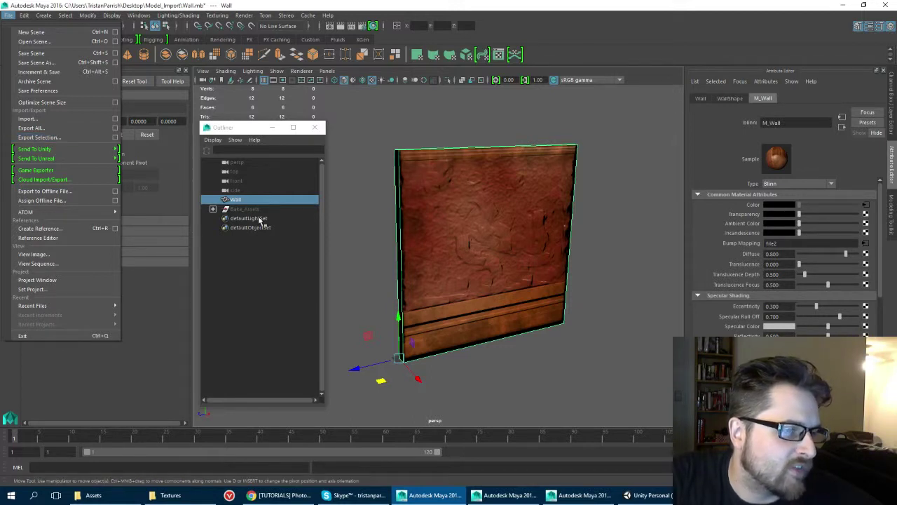
pyautogui.click(224, 209)
pyautogui.click(214, 209)
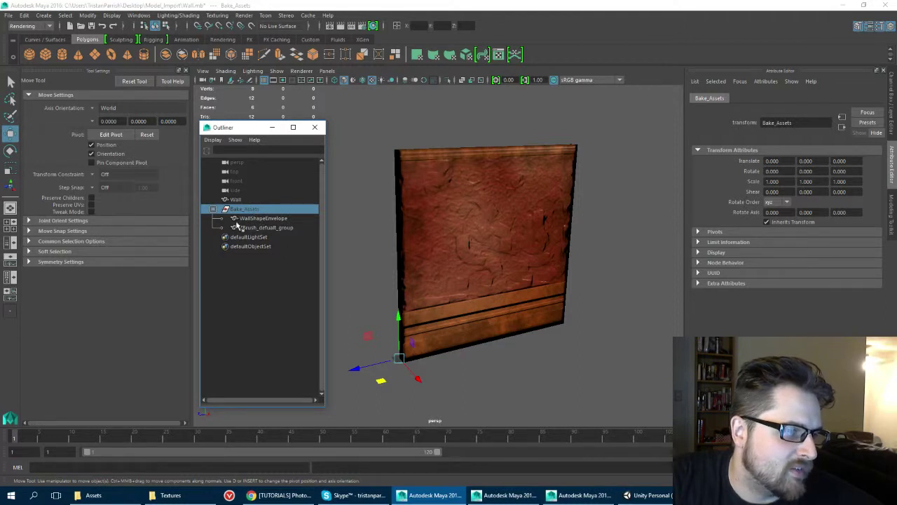
pyautogui.click(260, 227)
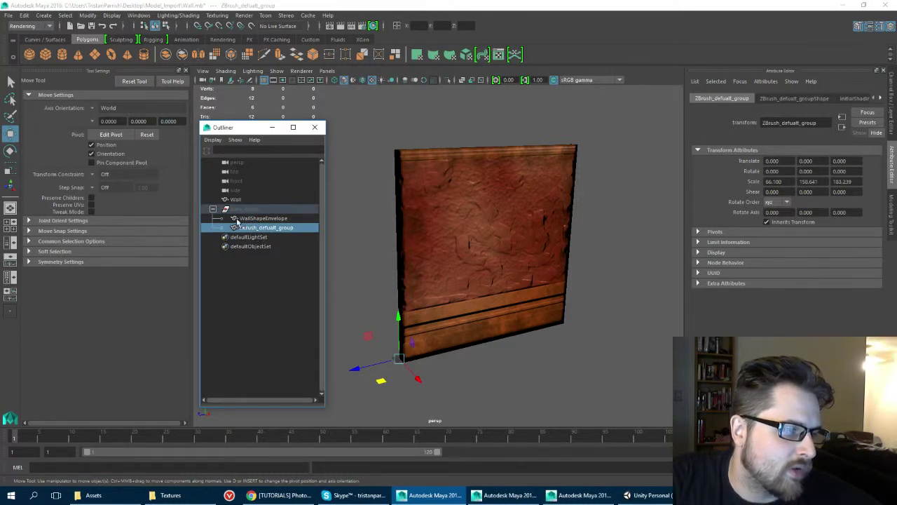
pyautogui.click(245, 219)
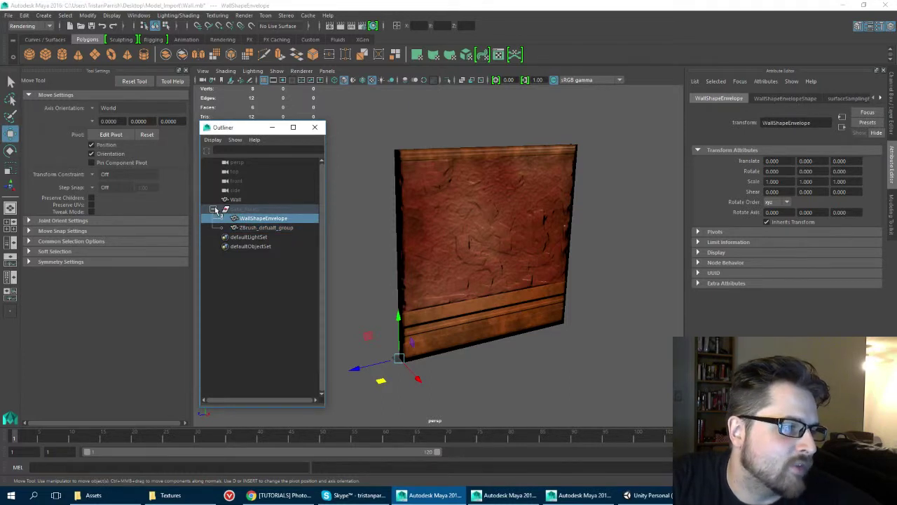
pyautogui.click(213, 209)
# Set up an FBX export of only the Wall object as Wall.fbx, with Tangents and Binormals and Smooth Mesh turned off
pyautogui.click(236, 200)
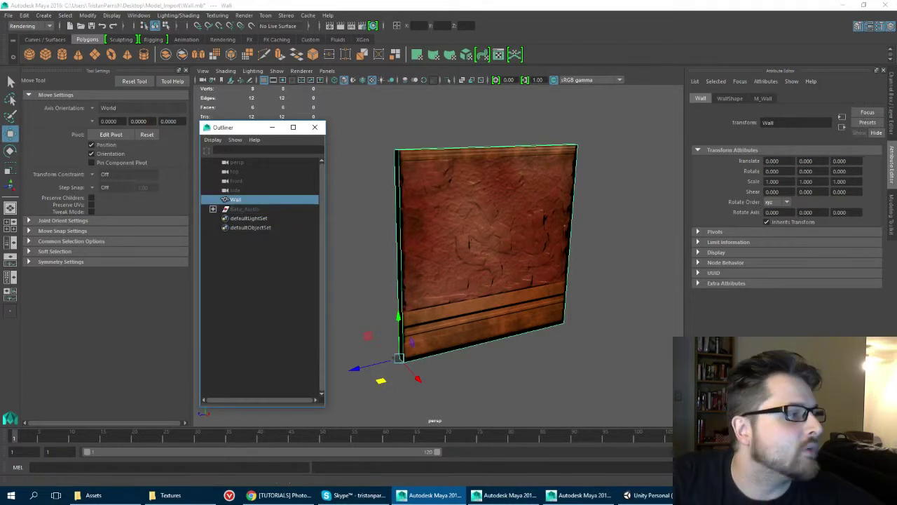
pyautogui.click(8, 15)
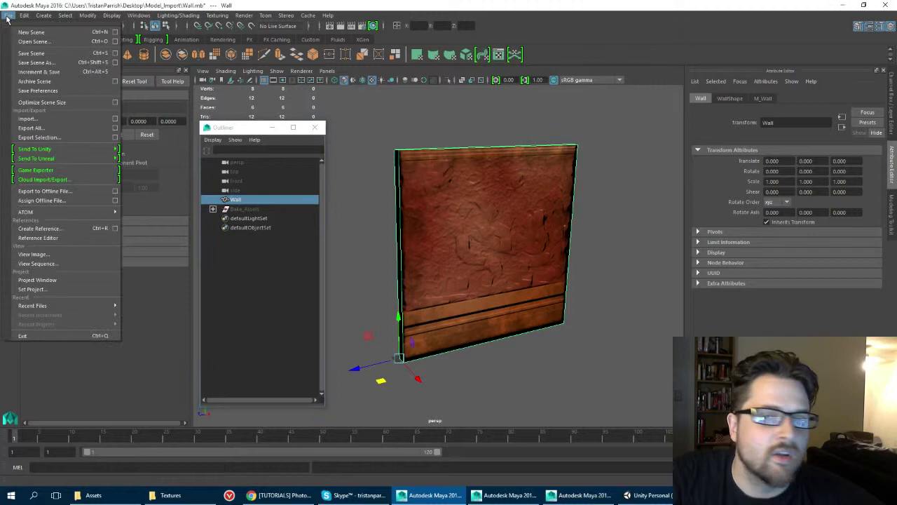
pyautogui.click(28, 137)
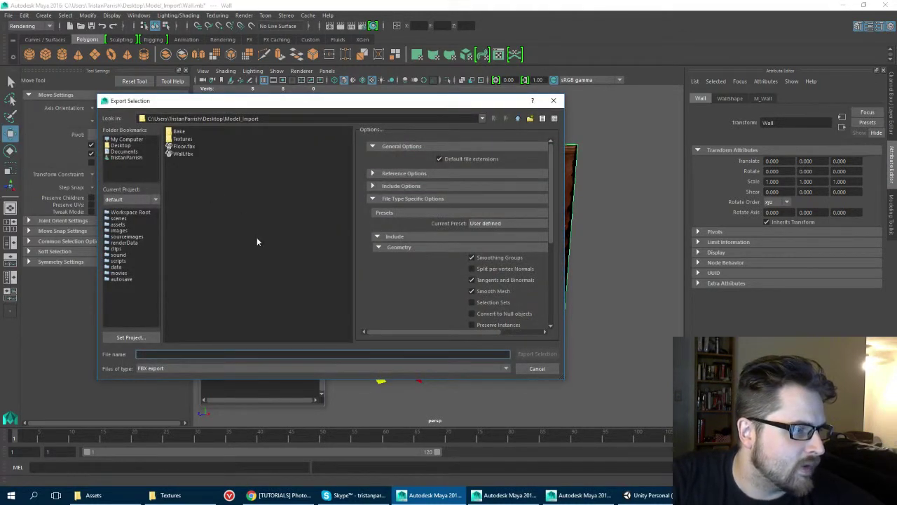
pyautogui.click(180, 147)
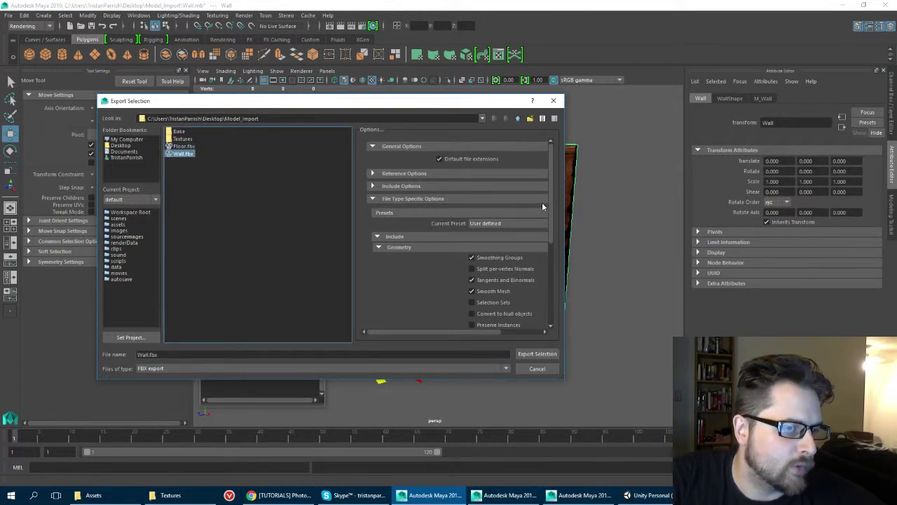
pyautogui.moveTo(553, 207); pyautogui.dragTo(561, 238)
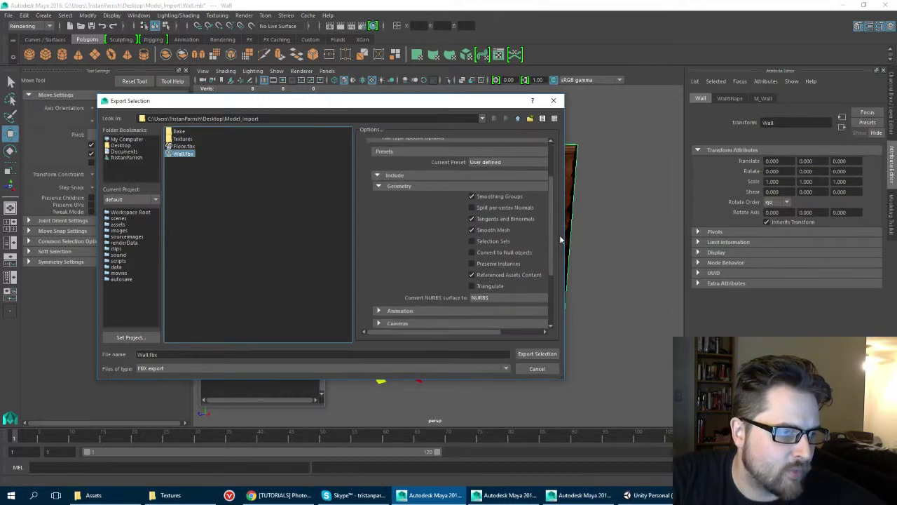
pyautogui.click(472, 220)
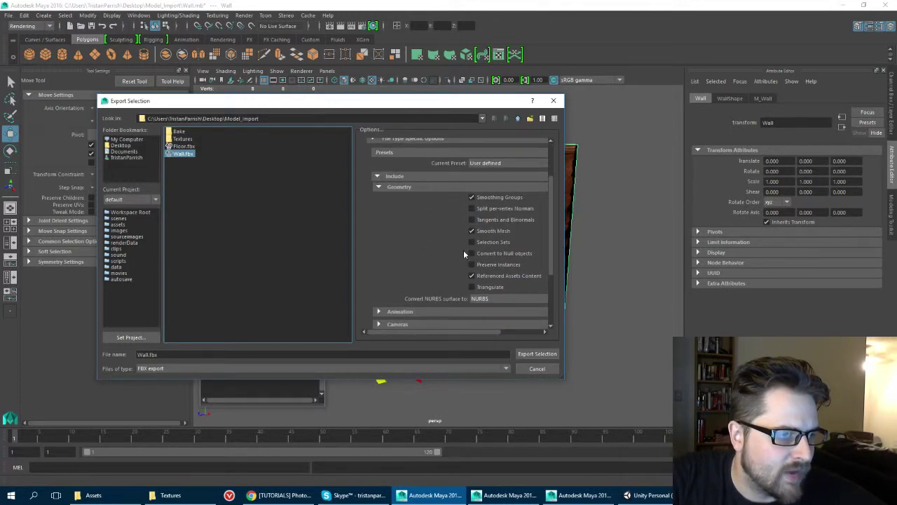
pyautogui.click(472, 230)
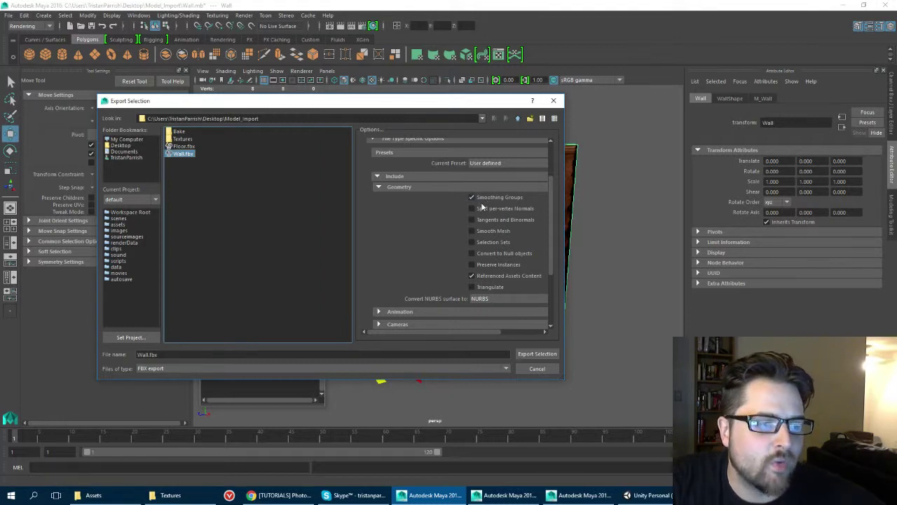
# Turn off Animation in the FBX export options and export the selected wall, replacing the existing Wall.fbx
pyautogui.scroll(-3, 449, 226)
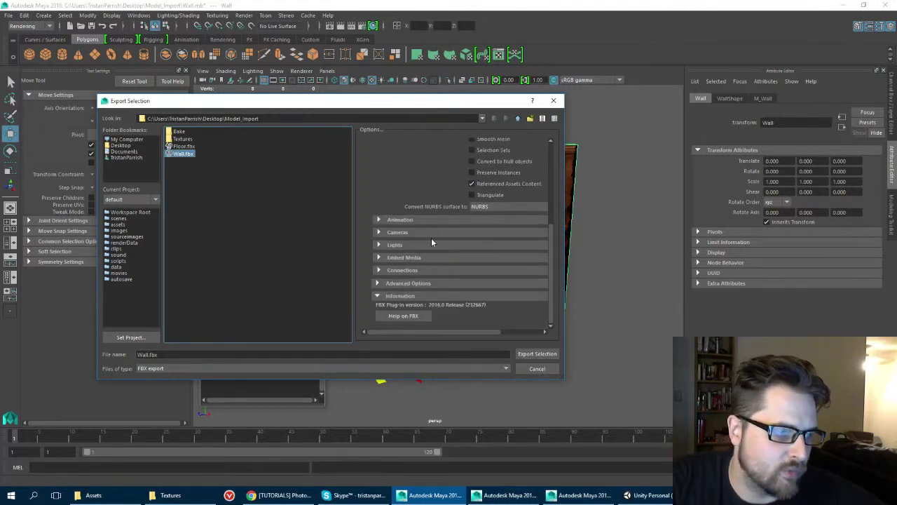
pyautogui.click(378, 219)
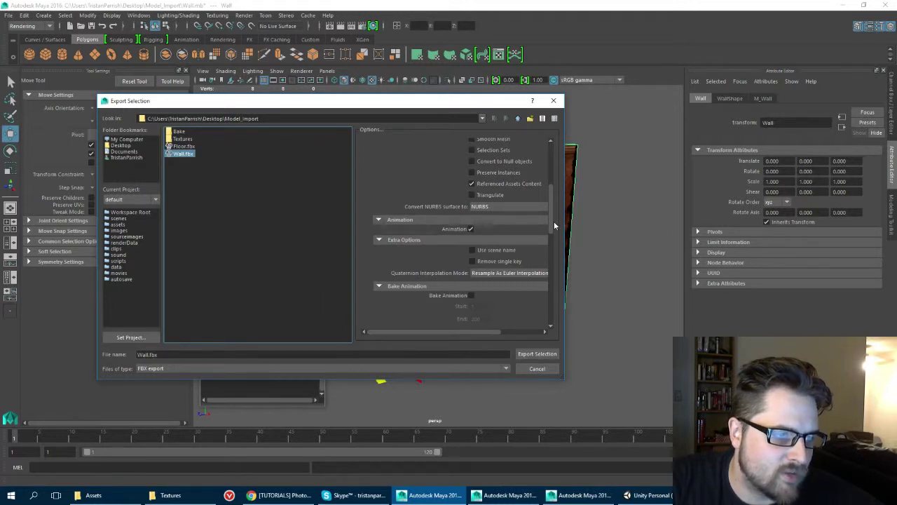
pyautogui.scroll(-1, 551, 223)
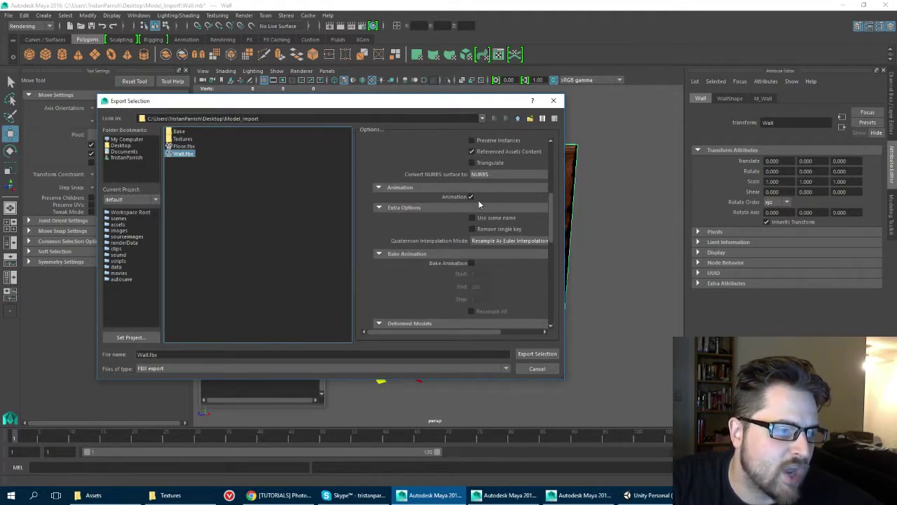
pyautogui.scroll(-3, 427, 236)
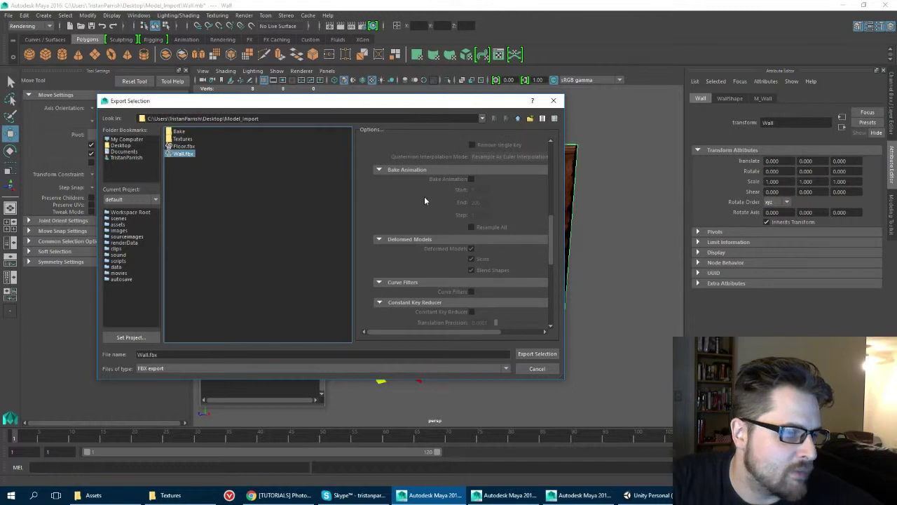
pyautogui.scroll(-8, 422, 229)
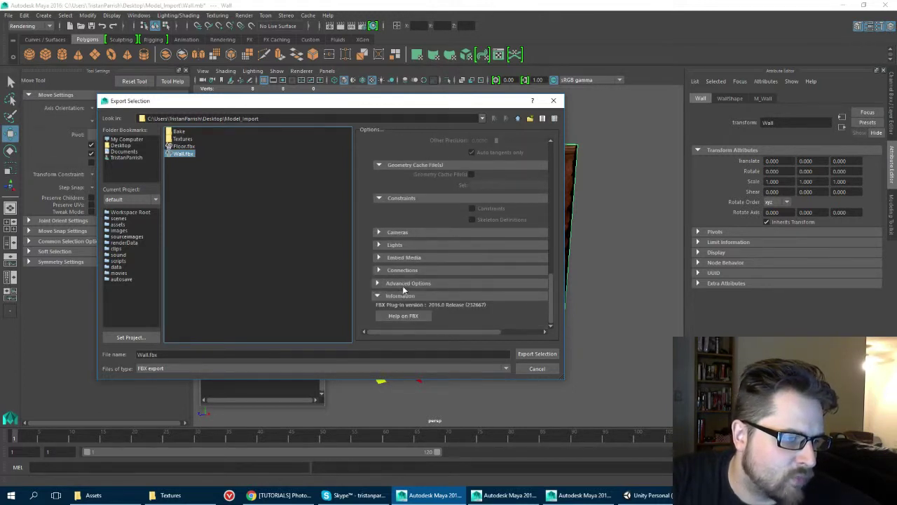
pyautogui.scroll(12, 420, 281)
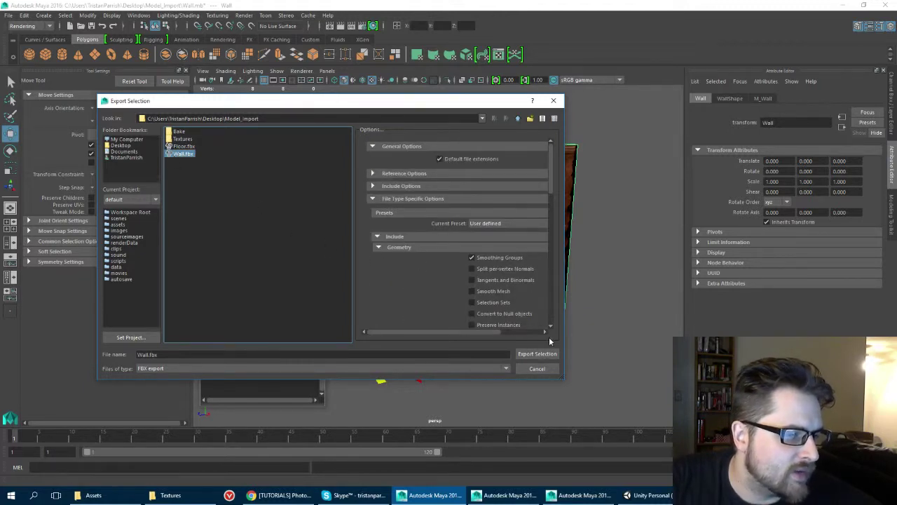
pyautogui.click(536, 353)
pyautogui.click(308, 254)
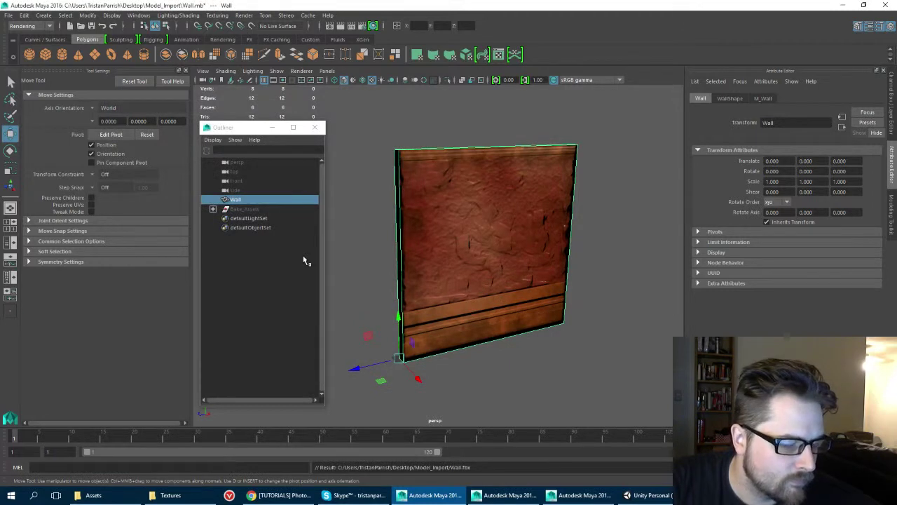
# Switch to the Import Project in Unity and look over its scene and empty Assets folder
pyautogui.moveTo(632, 497)
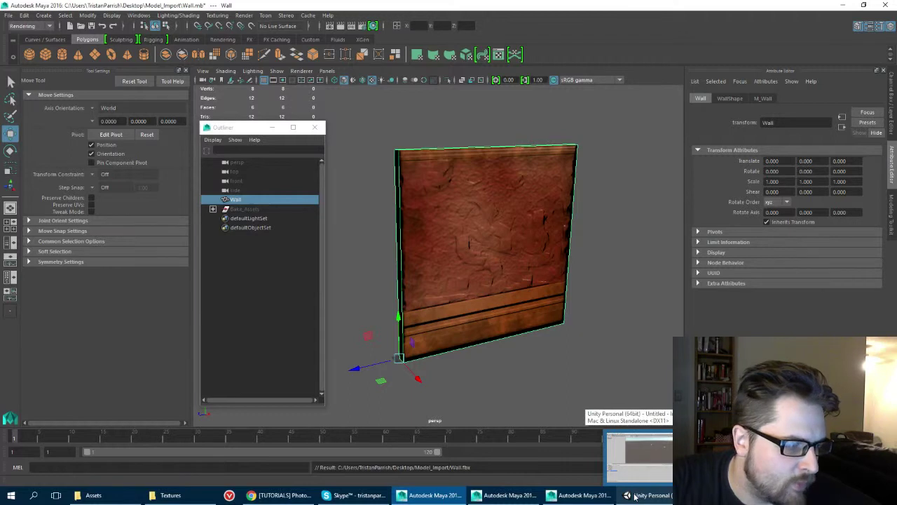
pyautogui.click(635, 496)
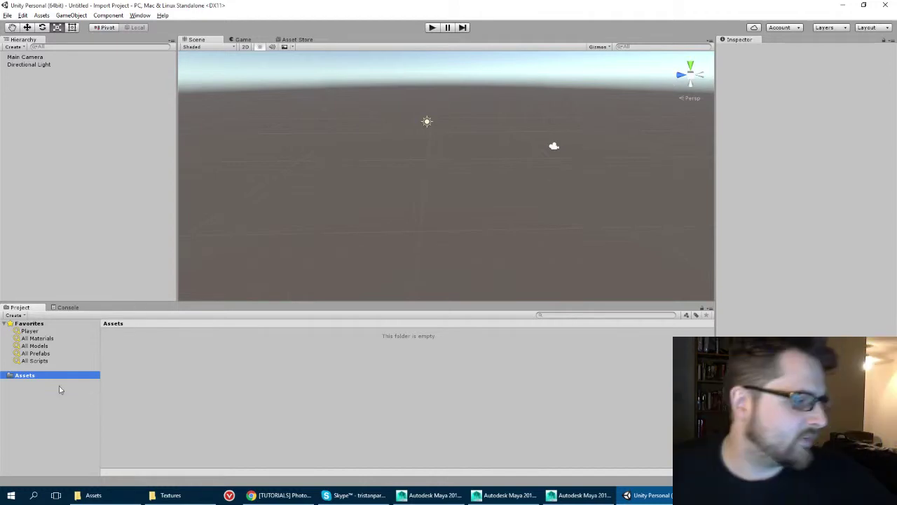
pyautogui.rightClick(25, 375)
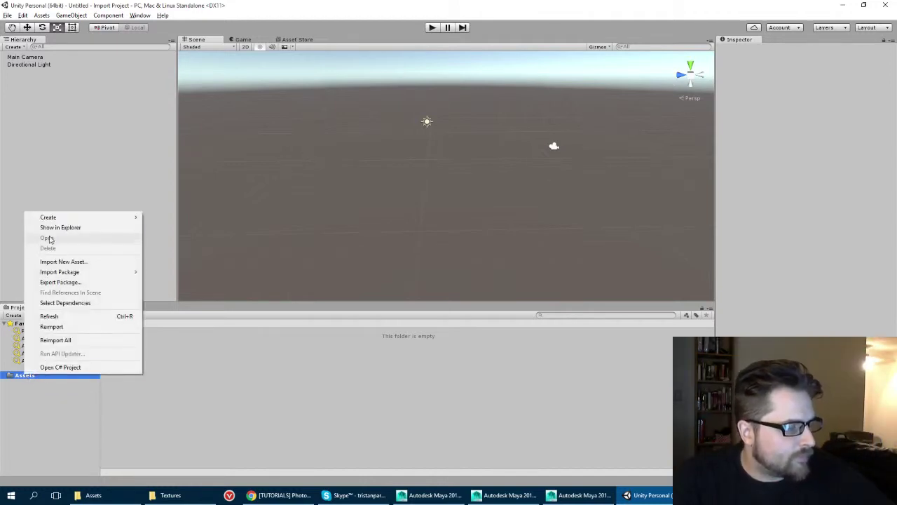
pyautogui.click(87, 440)
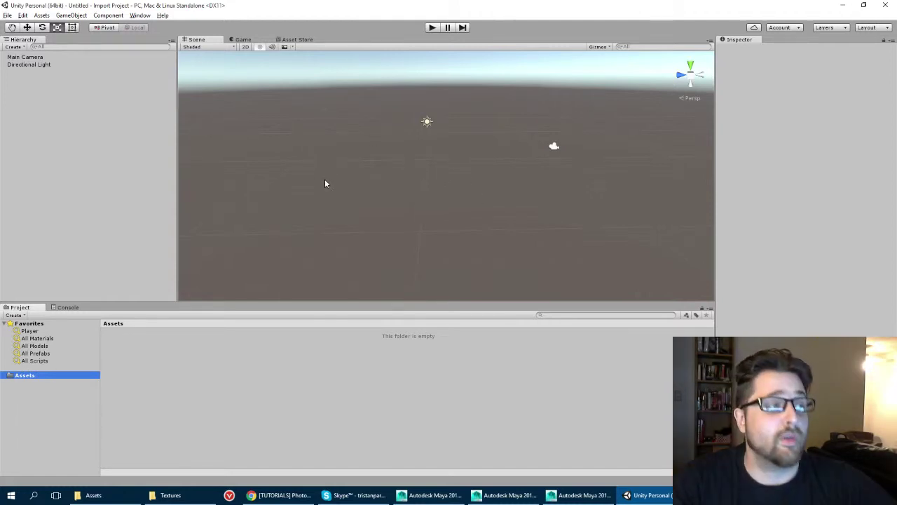
pyautogui.keyDown('alt'); pyautogui.moveTo(326, 181); pyautogui.dragTo(356, 131); pyautogui.keyUp('alt')
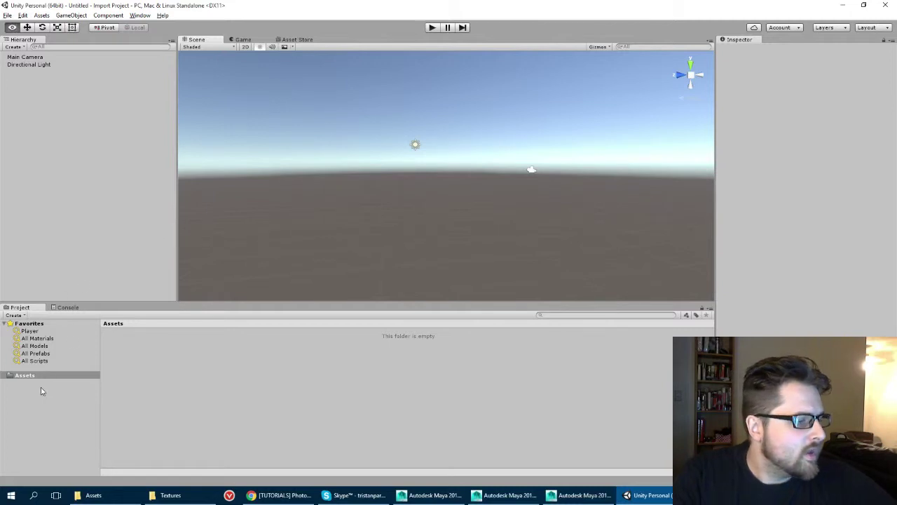
pyautogui.keyDown('alt'); pyautogui.moveTo(303, 116); pyautogui.dragTo(294, 135); pyautogui.keyUp('alt')
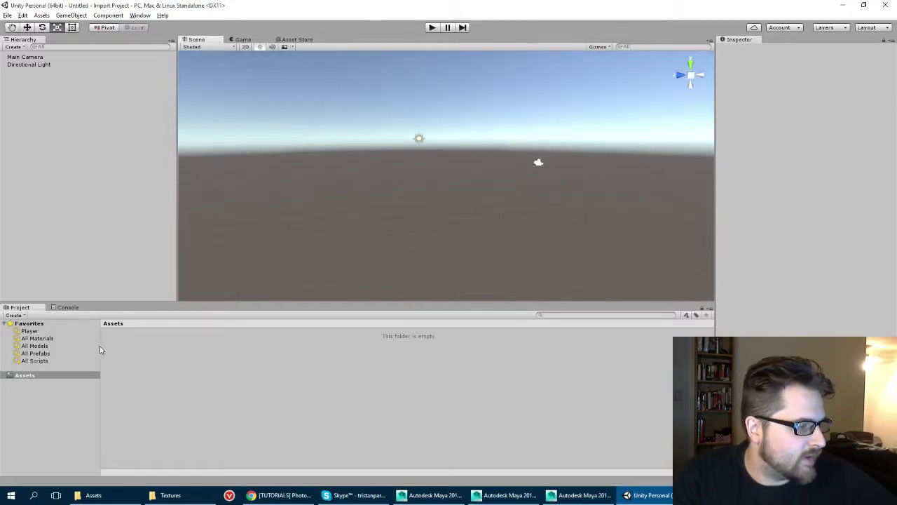
# Create a folder named Art inside the project's Assets folder
pyautogui.rightClick(29, 375)
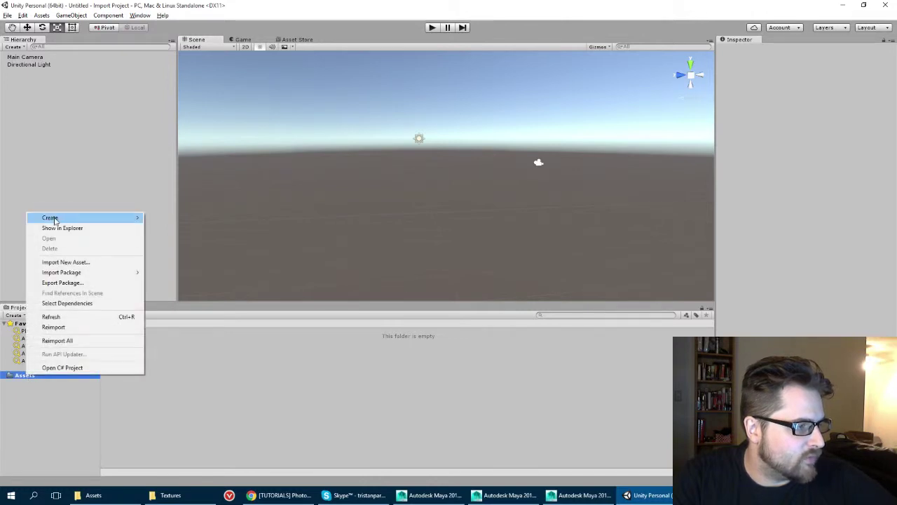
pyautogui.moveTo(63, 220)
pyautogui.click(170, 218)
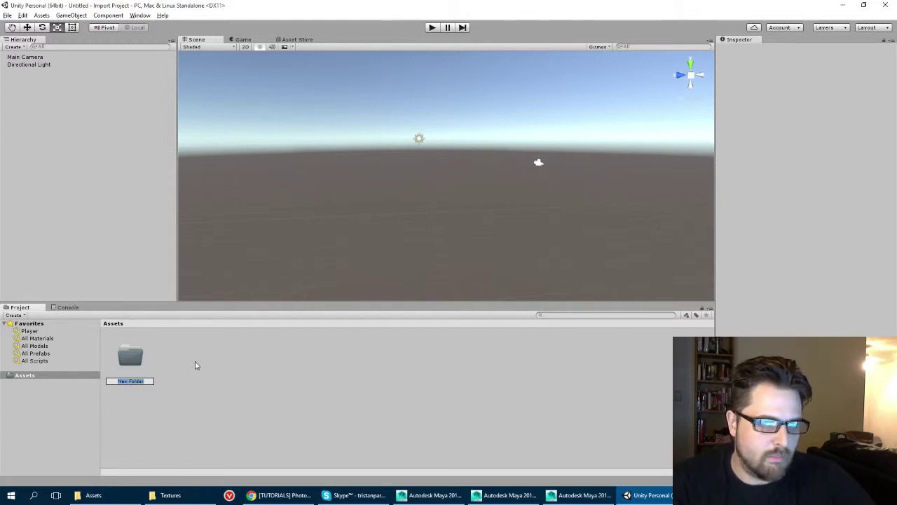
pyautogui.write('Ma')
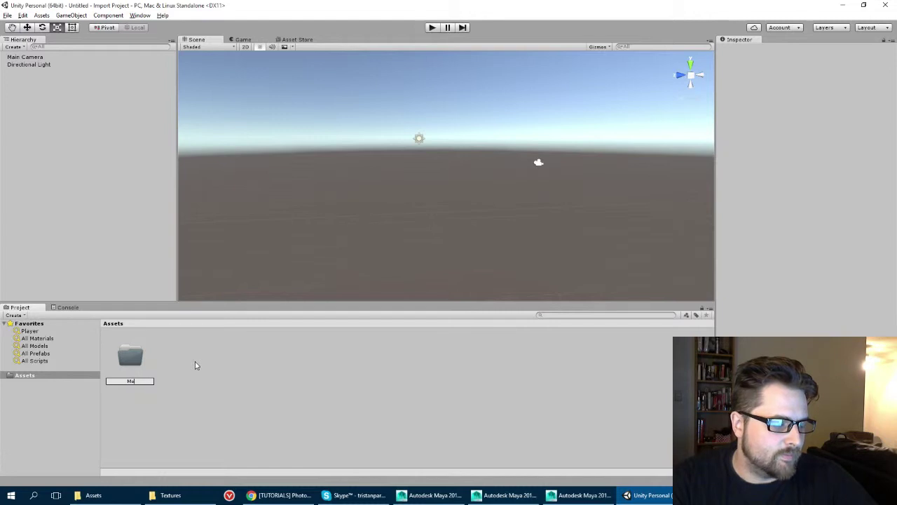
pyautogui.press('BackSpace')
pyautogui.press('BackSpace')
pyautogui.write('Art')
pyautogui.press('Return')
pyautogui.press('Return')
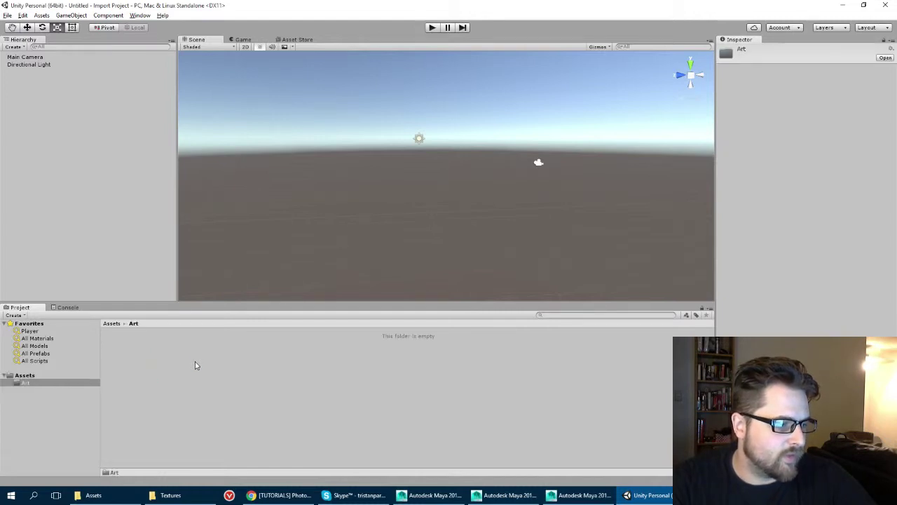
pyautogui.click(32, 383)
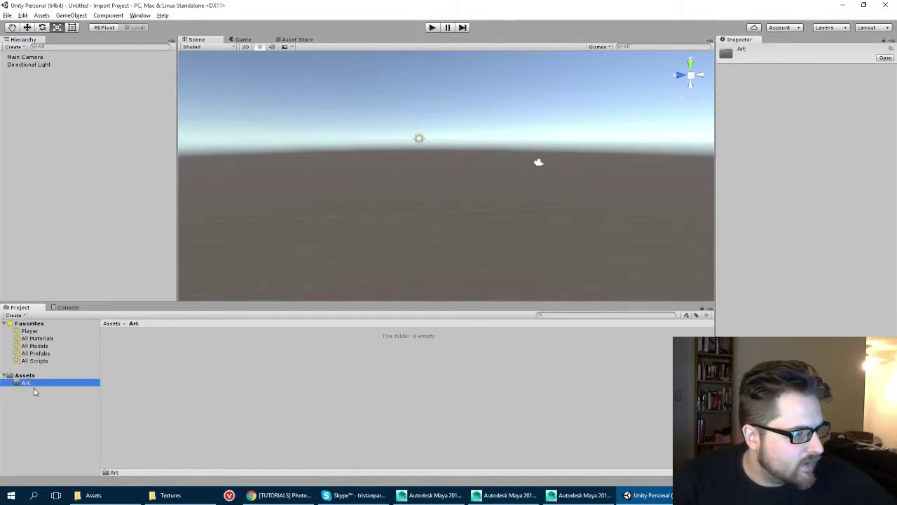
# Create a second folder named Scenes inside Assets and open the Art folder
pyautogui.click(24, 375)
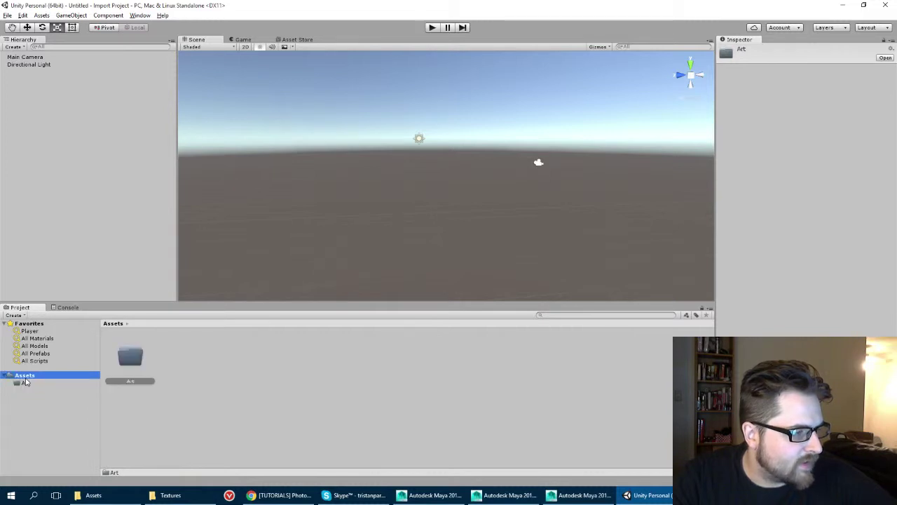
pyautogui.rightClick(26, 375)
pyautogui.moveTo(68, 223)
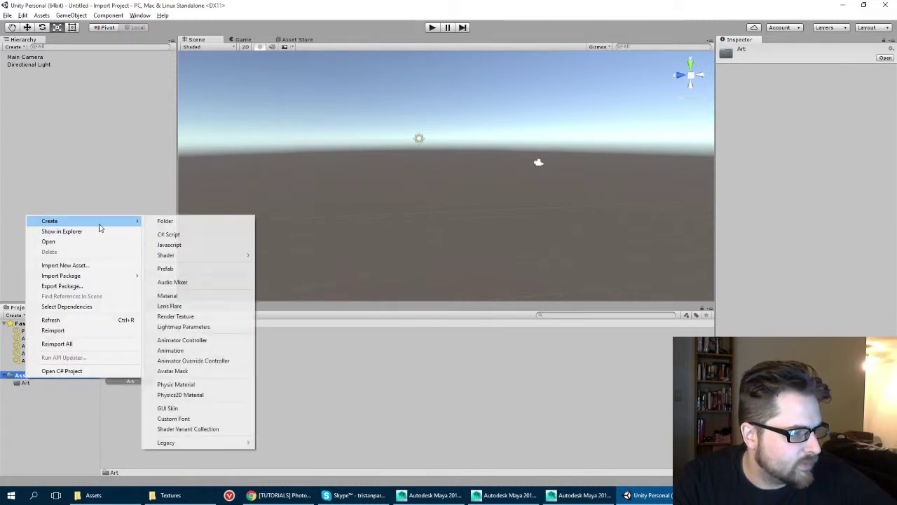
pyautogui.click(175, 221)
pyautogui.write('Scenes')
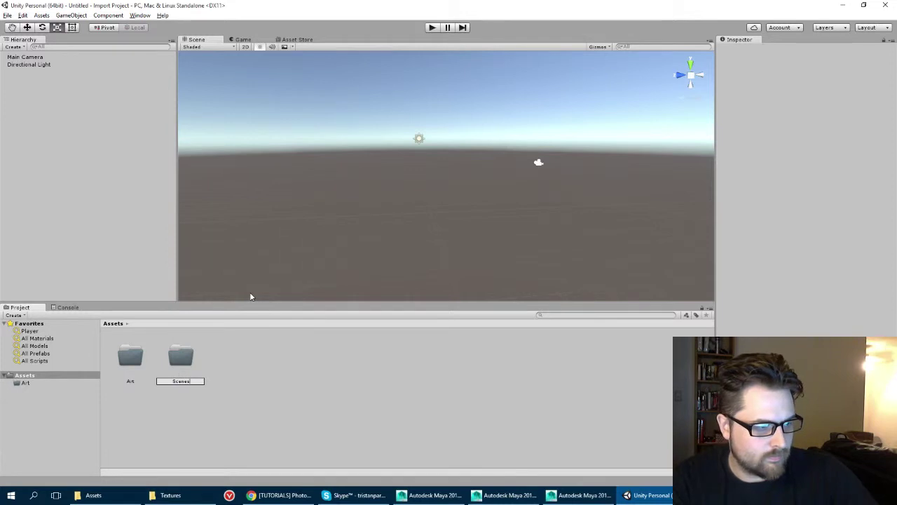
pyautogui.press('Return')
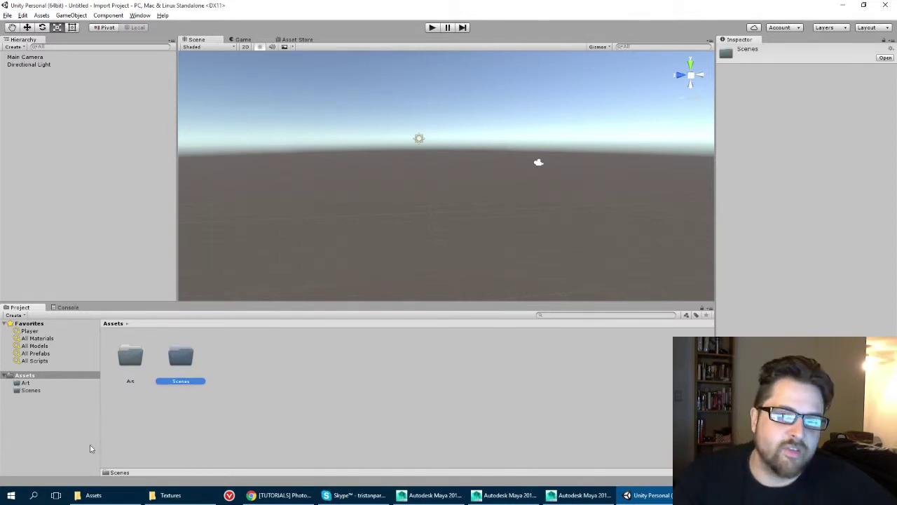
pyautogui.doubleClick(130, 369)
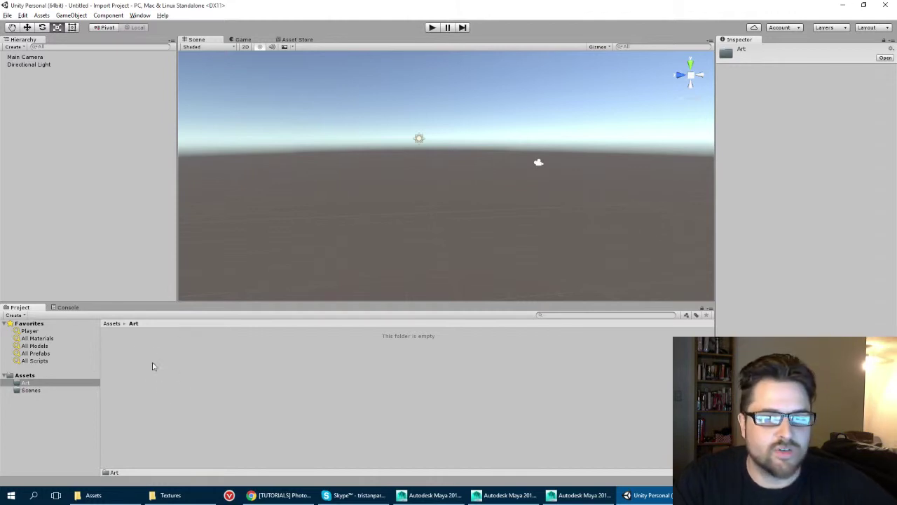
# Create a folder named Architecture inside the Art folder and open it
pyautogui.rightClick(119, 344)
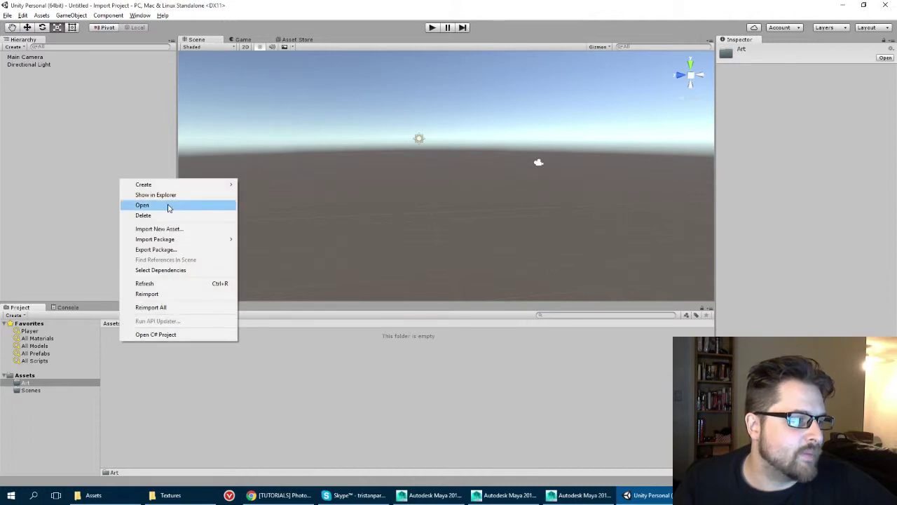
pyautogui.moveTo(164, 186)
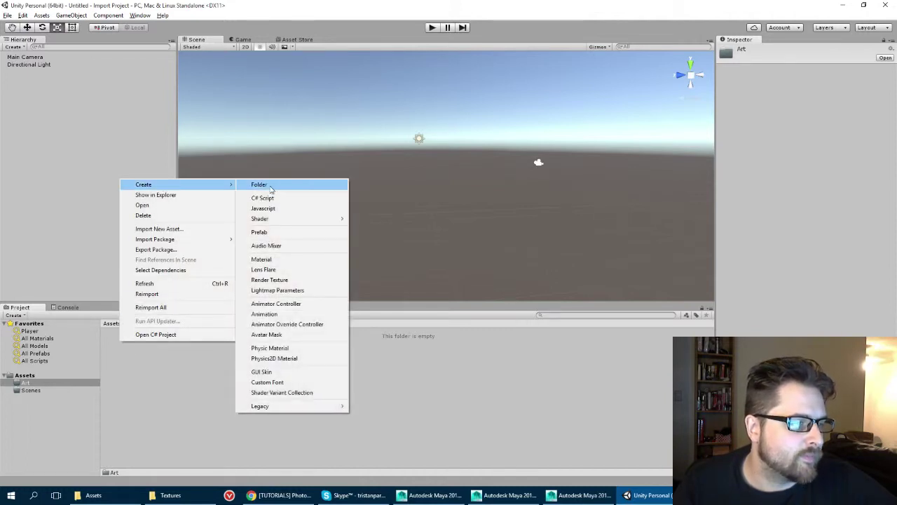
pyautogui.click(266, 185)
pyautogui.write('Ar')
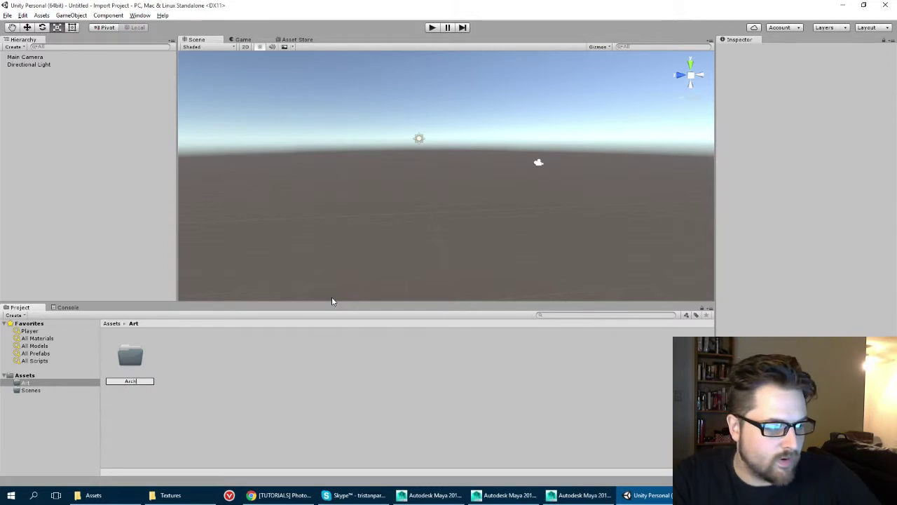
pyautogui.write('chitecture')
pyautogui.press('Return')
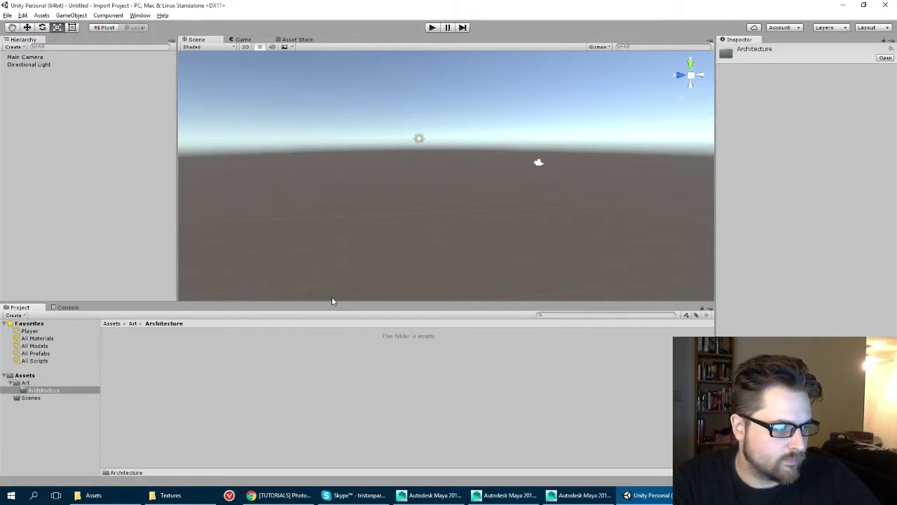
# Create a folder named _SourceAssets inside Architecture and open it
pyautogui.rightClick(136, 362)
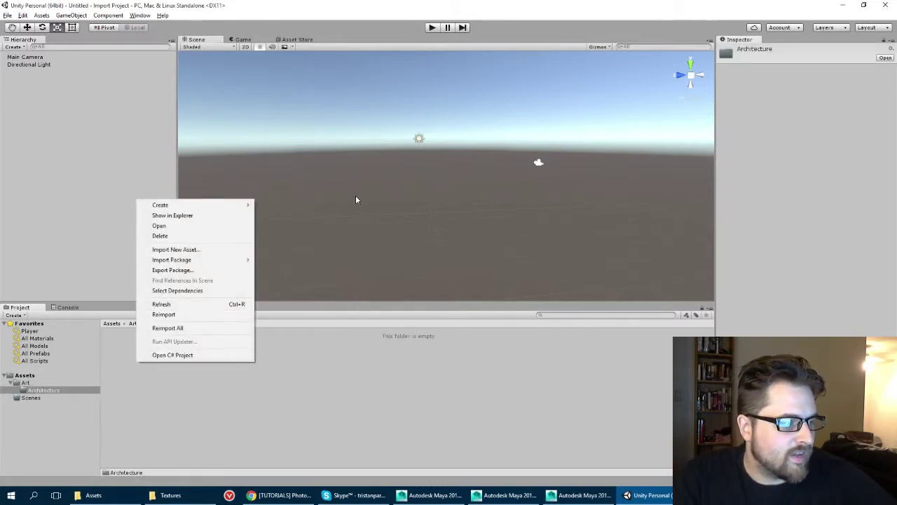
pyautogui.moveTo(155, 210)
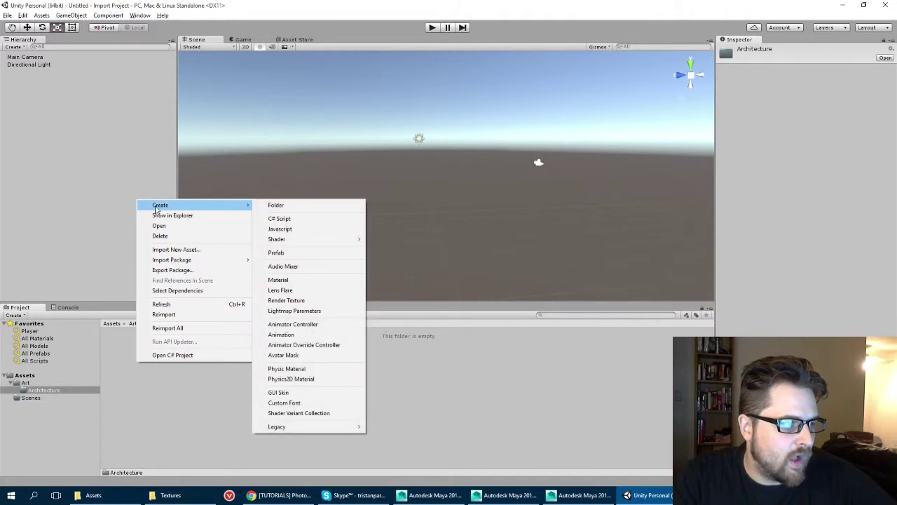
pyautogui.click(276, 205)
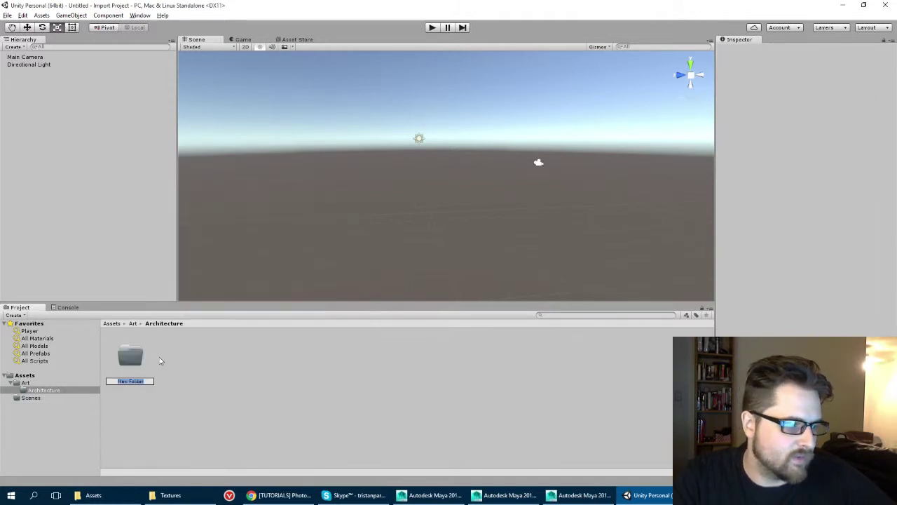
pyautogui.press('BackSpace')
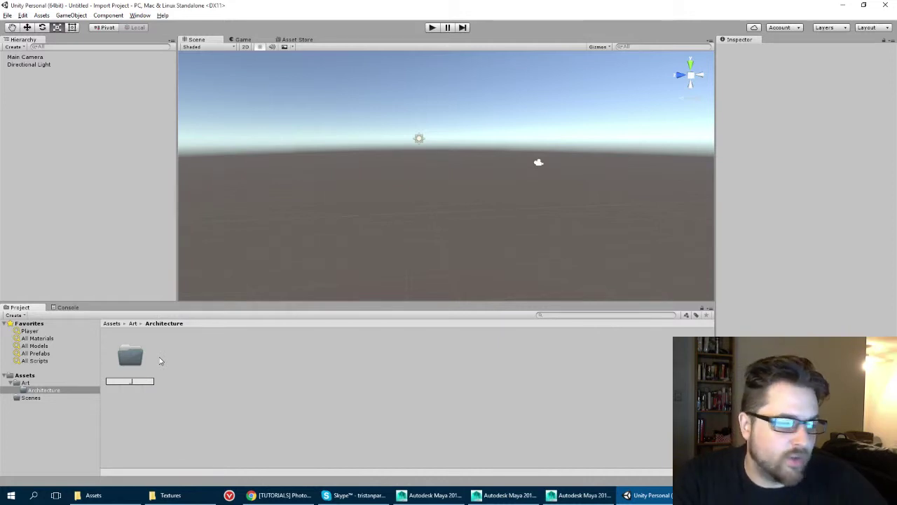
pyautogui.write('_SourceAssets')
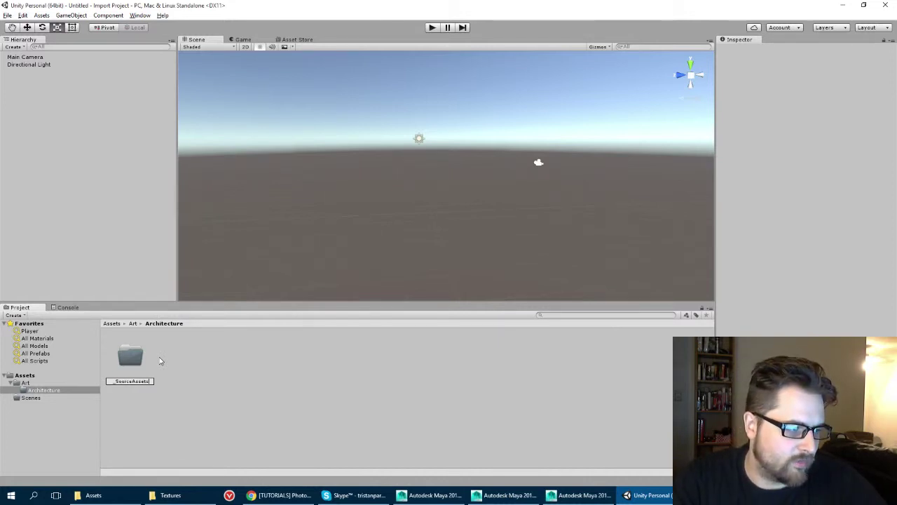
pyautogui.press('Return')
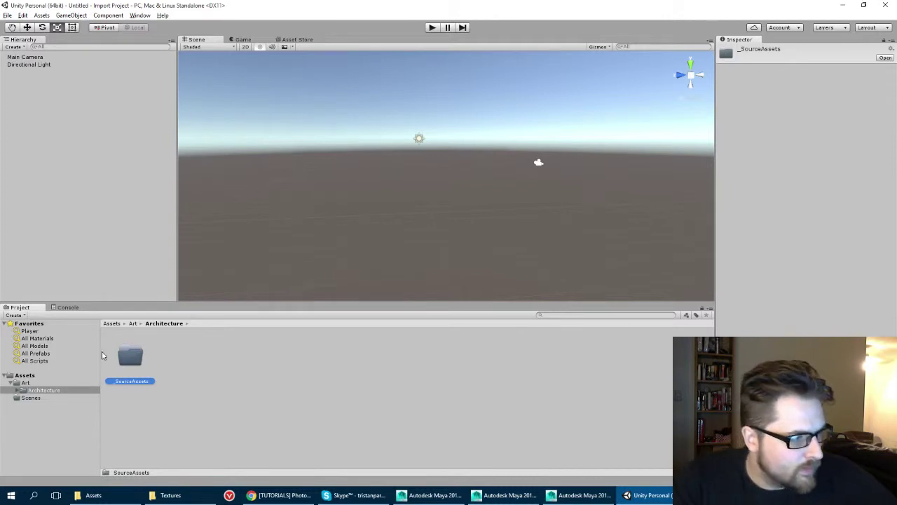
pyautogui.doubleClick(127, 356)
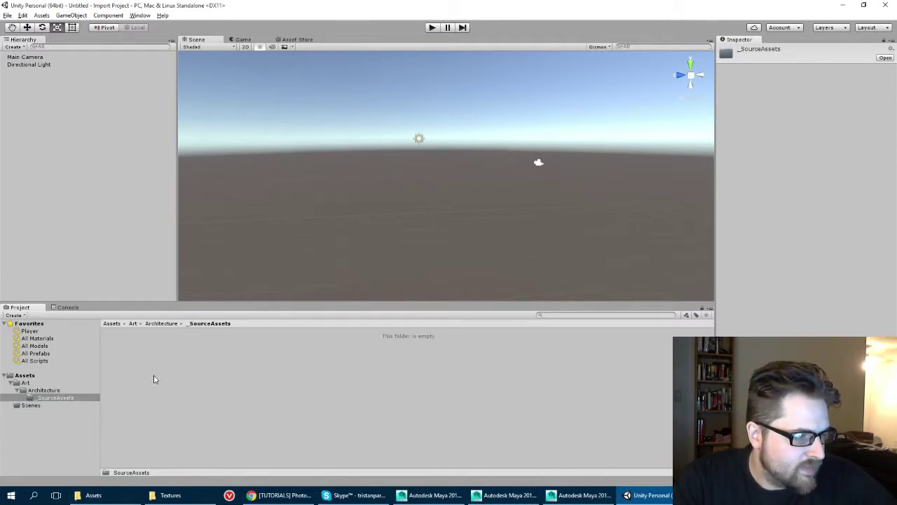
# Switch to the Textures window in File Explorer and go up to the Model_Import folder
pyautogui.moveTo(162, 486)
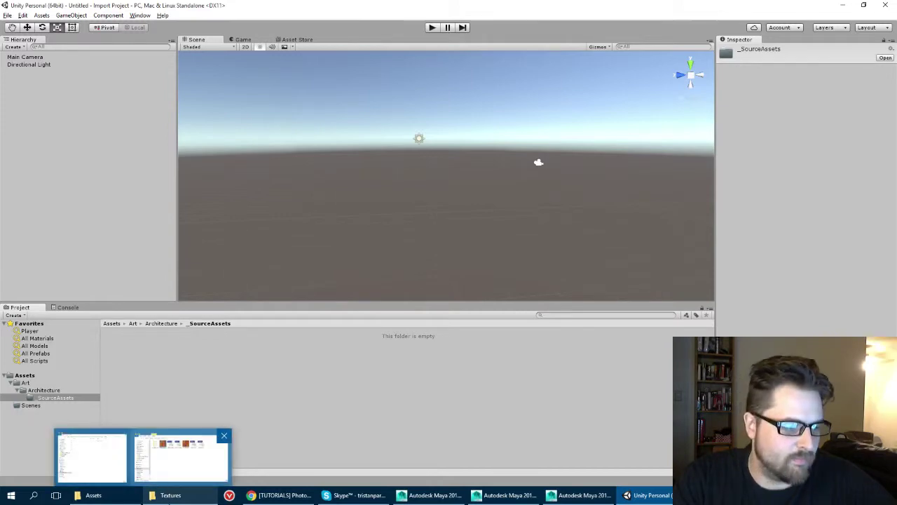
pyautogui.click(181, 456)
pyautogui.moveTo(401, 96); pyautogui.dragTo(869, 163)
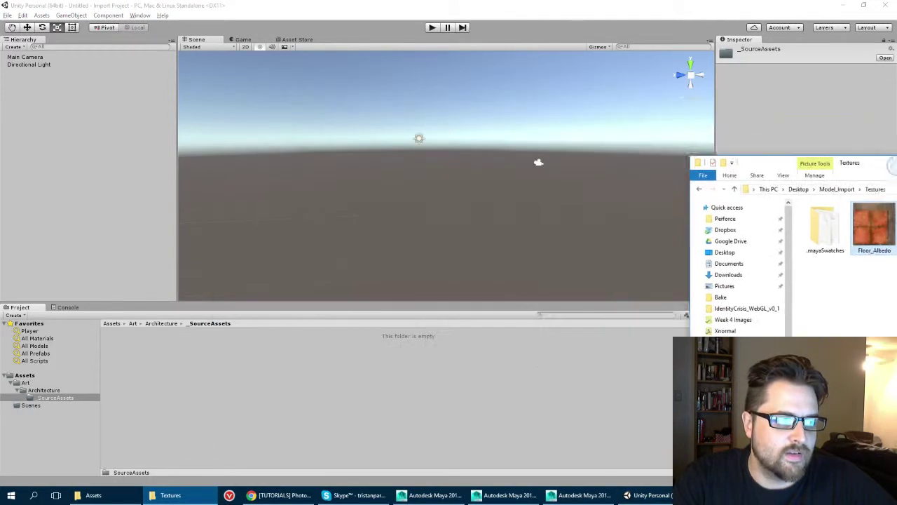
pyautogui.moveTo(539, 162); pyautogui.dragTo(383, 118)
pyautogui.click(327, 142)
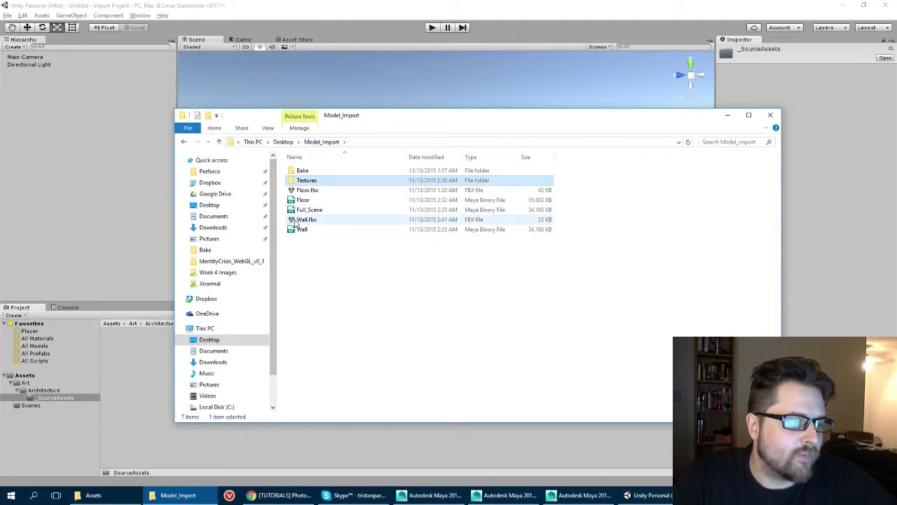
# Import the Textures folder and Wall.fbx from Model_Import together into Unity's _SourceAssets folder
pyautogui.click(299, 164)
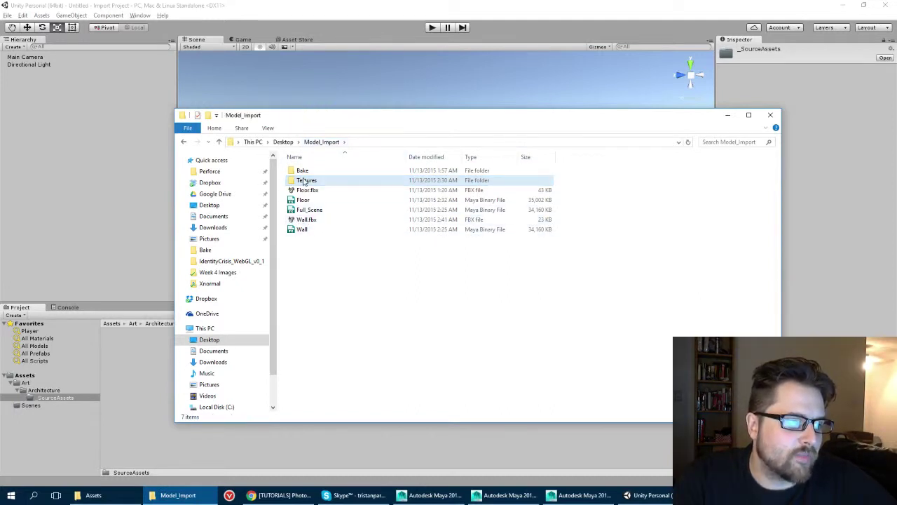
pyautogui.click(303, 183)
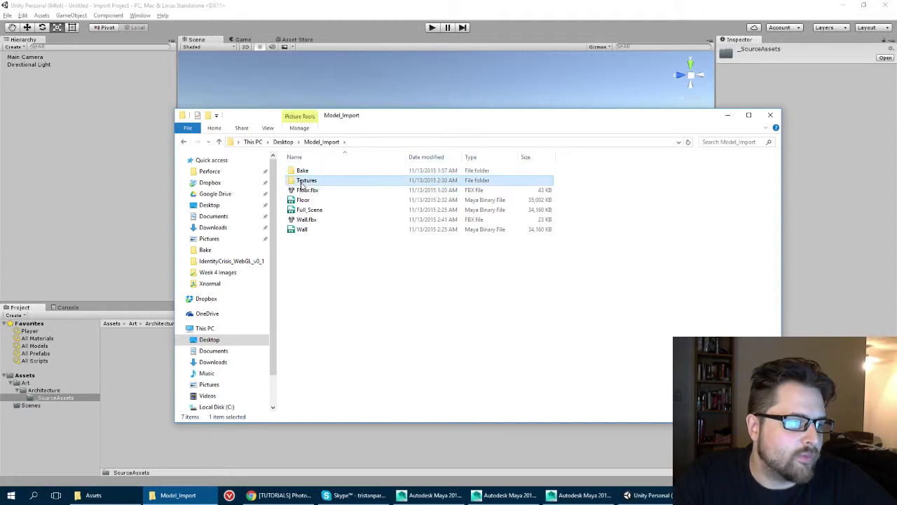
pyautogui.keyDown('ctrl'); pyautogui.click(306, 220); pyautogui.keyUp('ctrl')
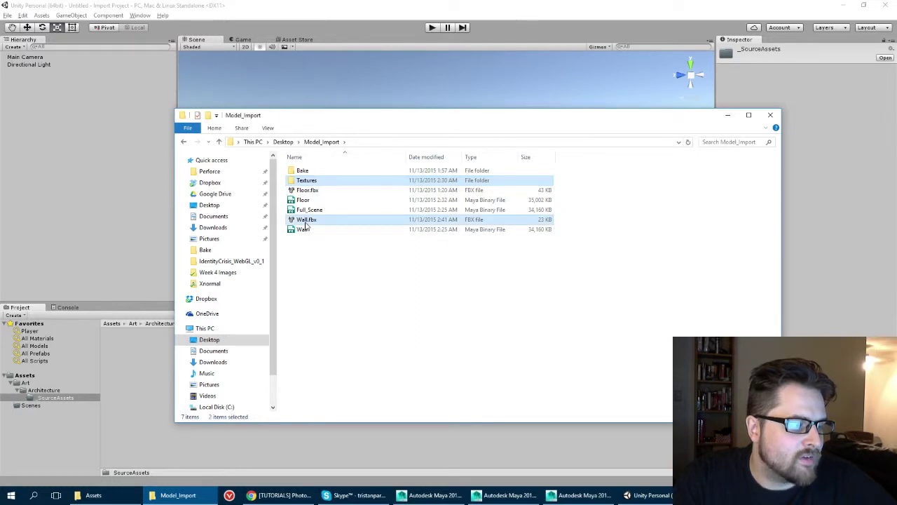
pyautogui.moveTo(291, 118); pyautogui.dragTo(403, 114)
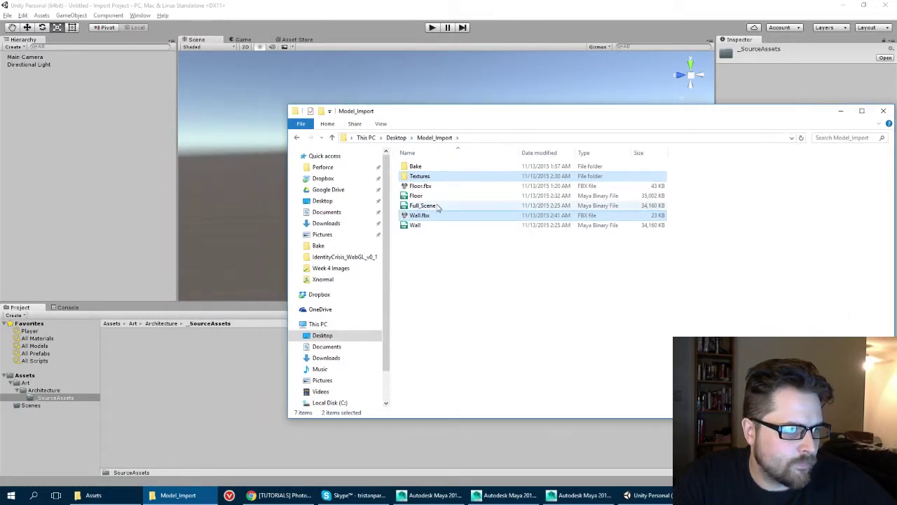
pyautogui.moveTo(423, 218); pyautogui.dragTo(153, 384)
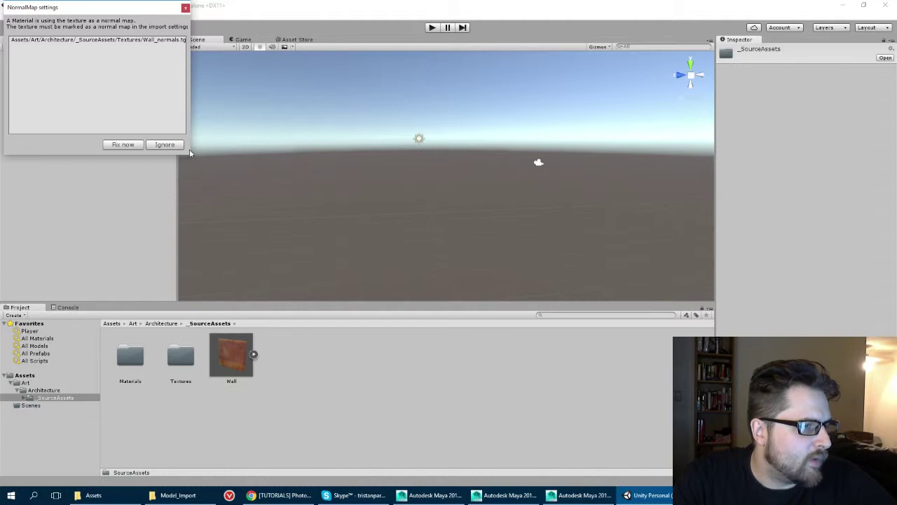
# Fix the import settings of Wall_normals.tga so it is marked as a normal map
pyautogui.moveTo(193, 156); pyautogui.dragTo(251, 179)
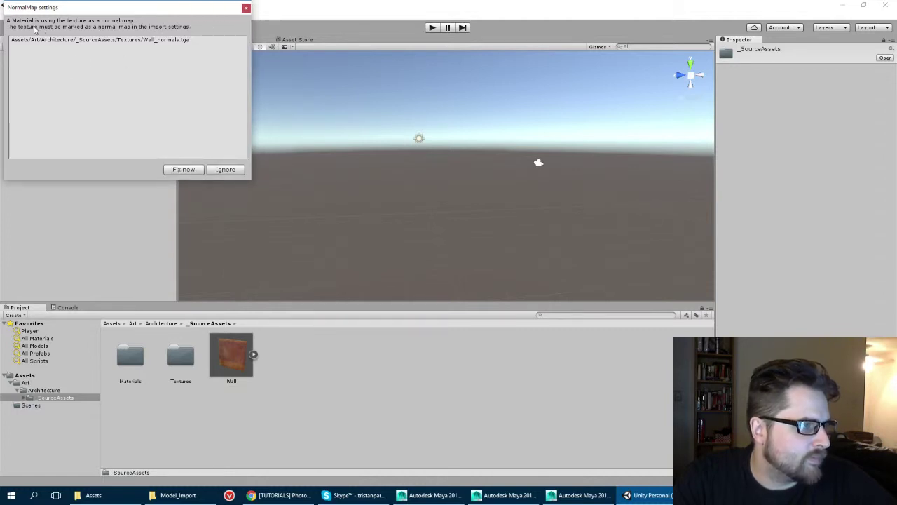
pyautogui.click(183, 170)
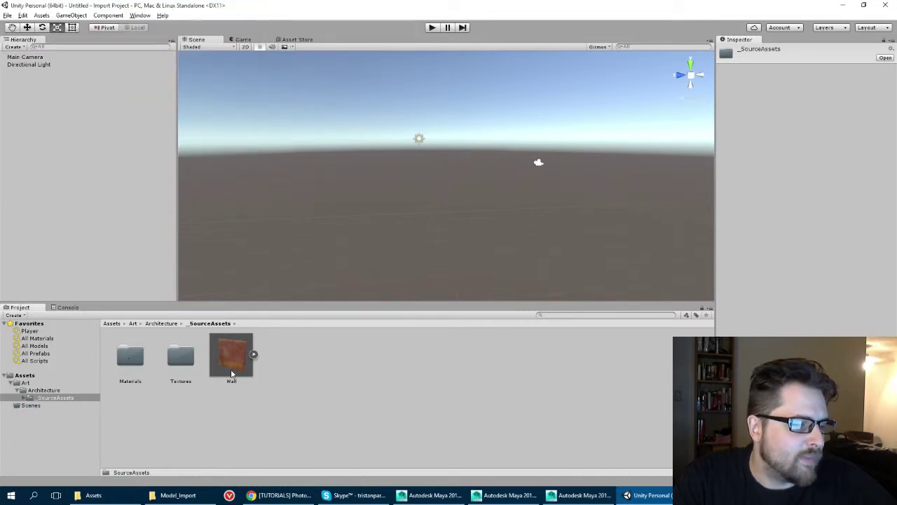
pyautogui.click(220, 419)
# Place the imported Wall model in the scene
pyautogui.click(223, 355)
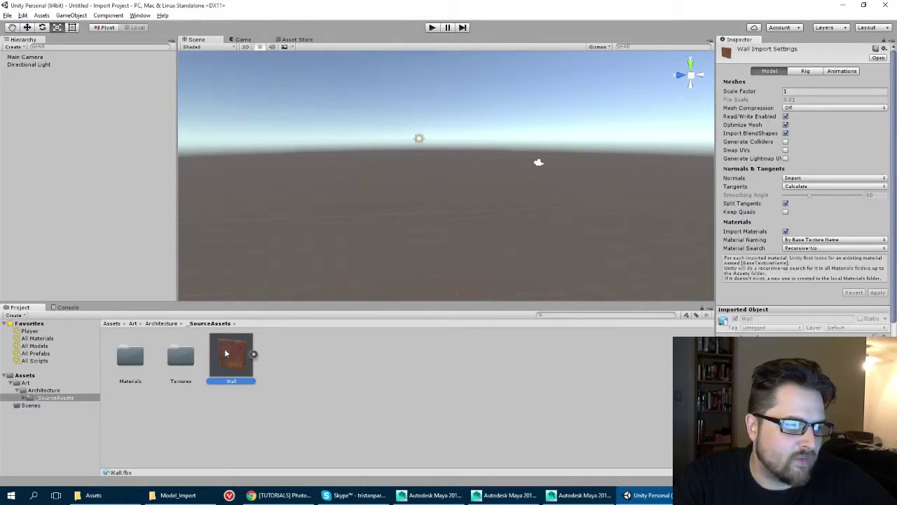
pyautogui.moveTo(225, 354); pyautogui.dragTo(326, 210)
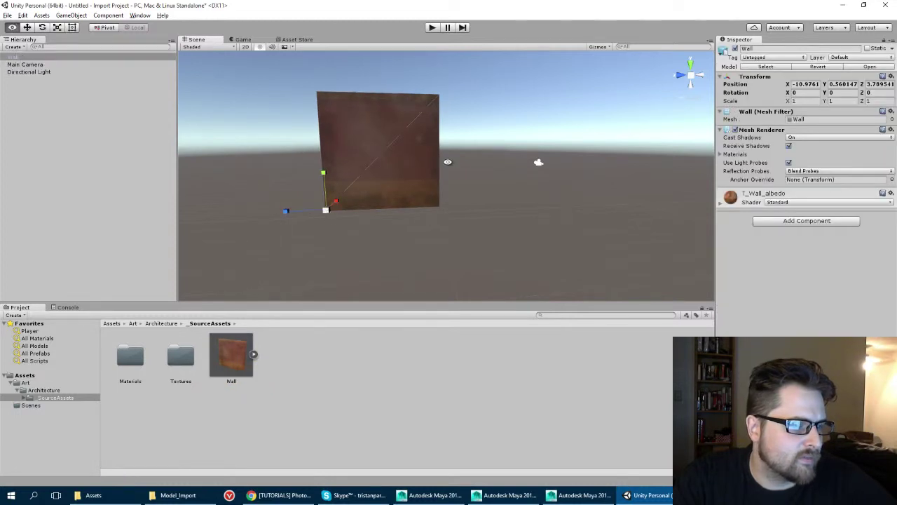
pyautogui.keyDown('alt'); pyautogui.moveTo(447, 161); pyautogui.dragTo(336, 199); pyautogui.keyUp('alt')
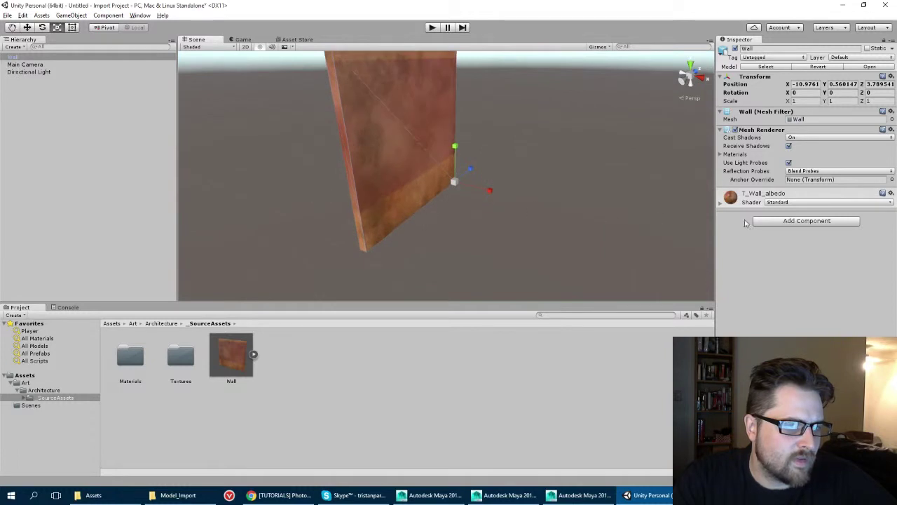
# Expand the wall's T_Wall_albedo material and examine its maps and the textured surface from several angles
pyautogui.click(726, 203)
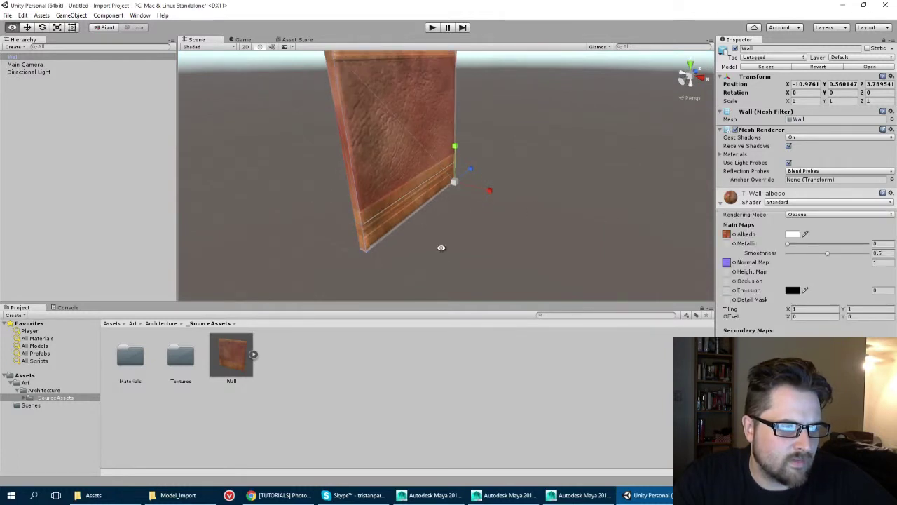
pyautogui.keyDown('alt'); pyautogui.moveTo(441, 247); pyautogui.dragTo(344, 236); pyautogui.keyUp('alt')
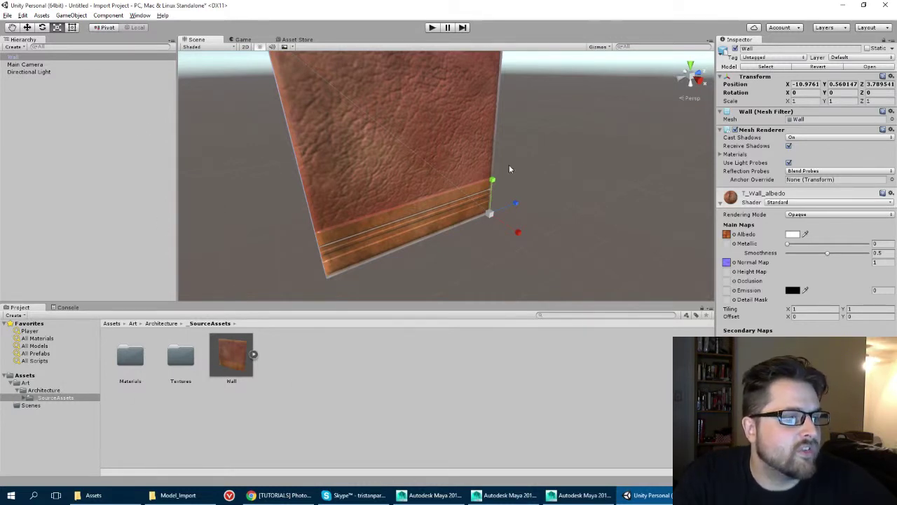
pyautogui.keyDown('alt'); pyautogui.moveTo(284, 245); pyautogui.dragTo(315, 202); pyautogui.keyUp('alt')
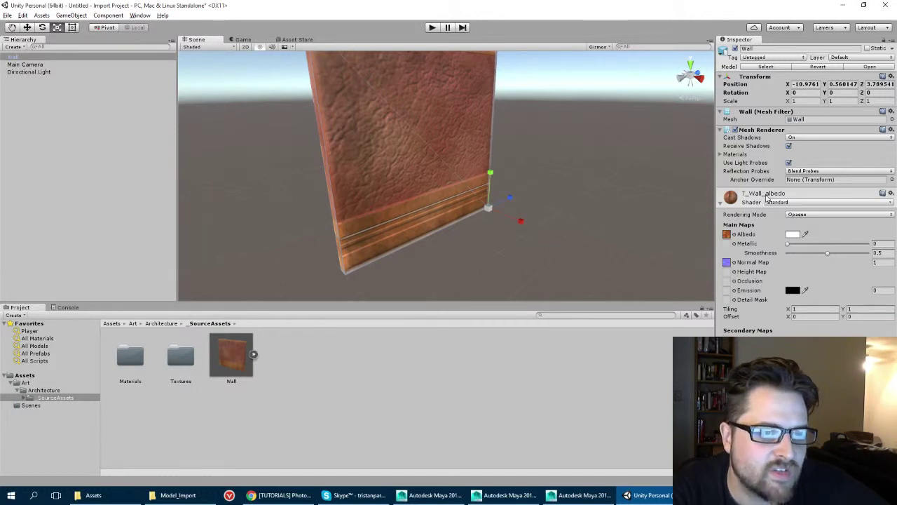
# Turn off Import Animation in the Wall asset's import settings and apply the change
pyautogui.click(221, 356)
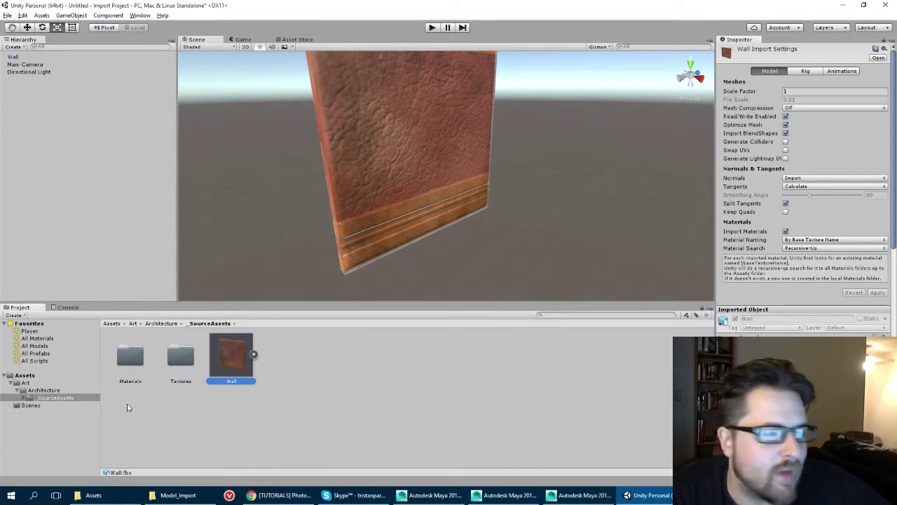
pyautogui.click(128, 405)
pyautogui.click(229, 360)
pyautogui.click(226, 407)
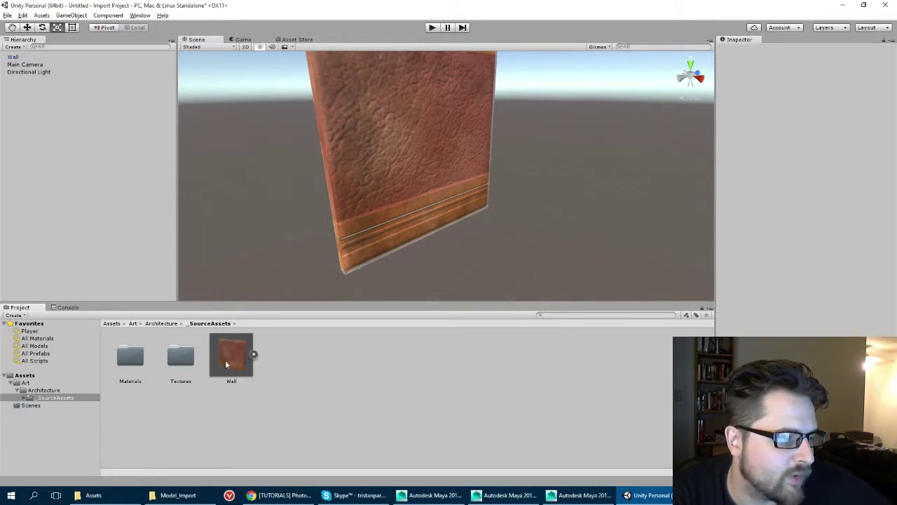
pyautogui.click(225, 364)
pyautogui.click(805, 71)
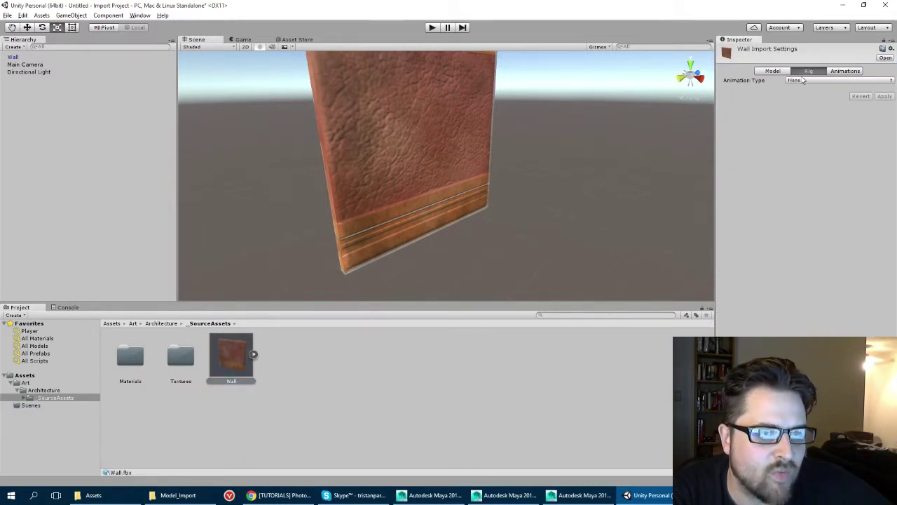
pyautogui.click(846, 71)
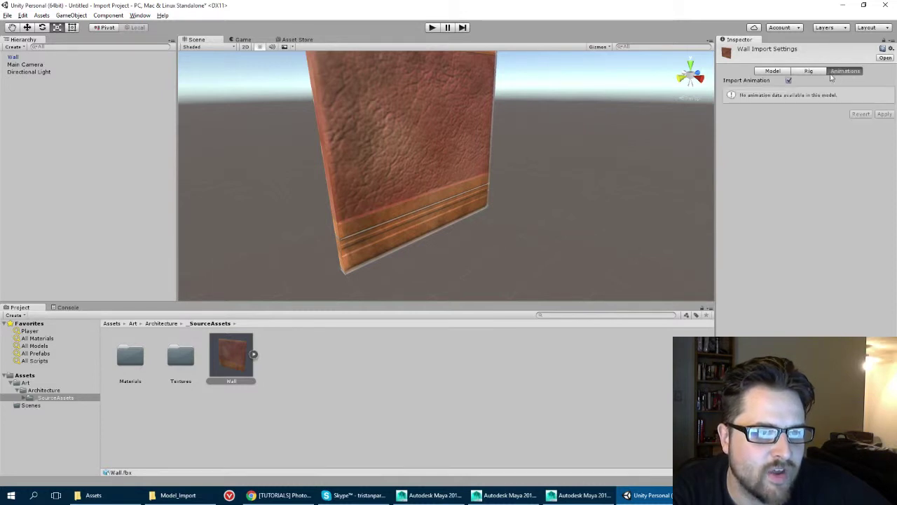
pyautogui.click(789, 80)
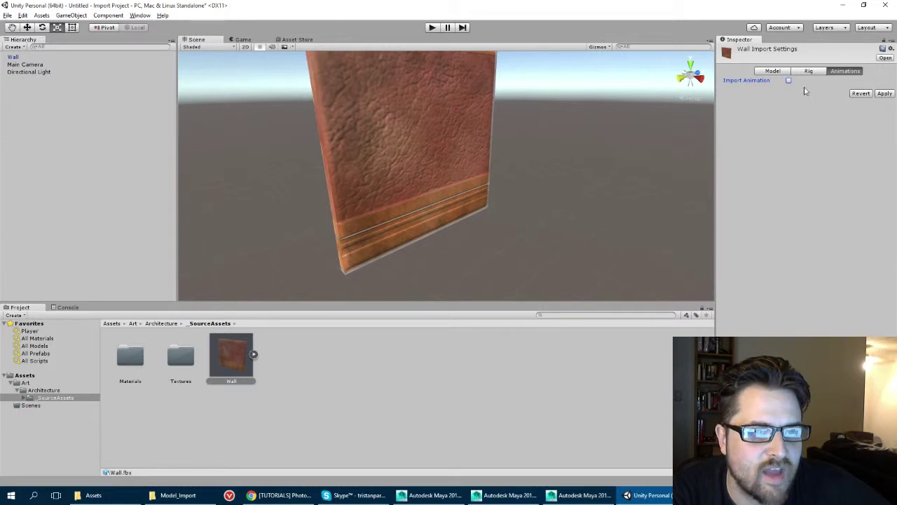
pyautogui.click(772, 71)
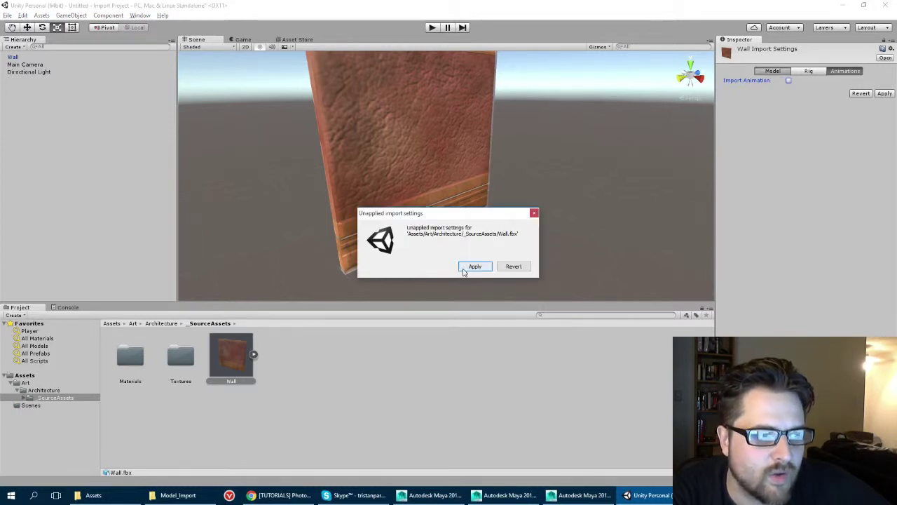
pyautogui.click(467, 266)
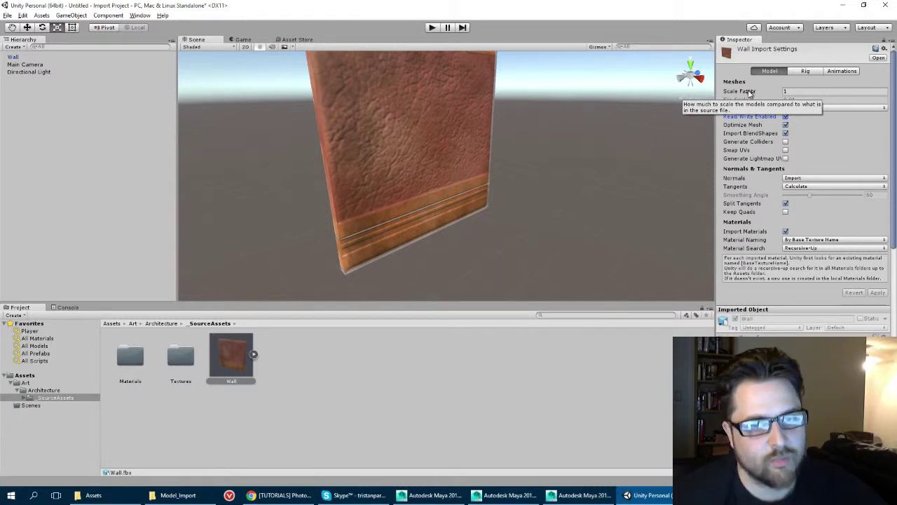
# Enable Generate Lightmap UVs in the Wall model's import settings and choose Calculate for Tangents
pyautogui.click(794, 90)
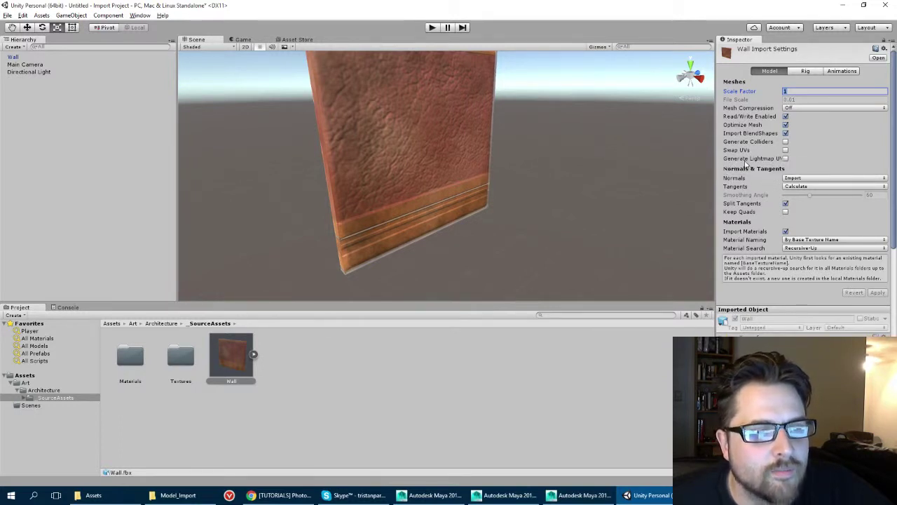
pyautogui.click(785, 159)
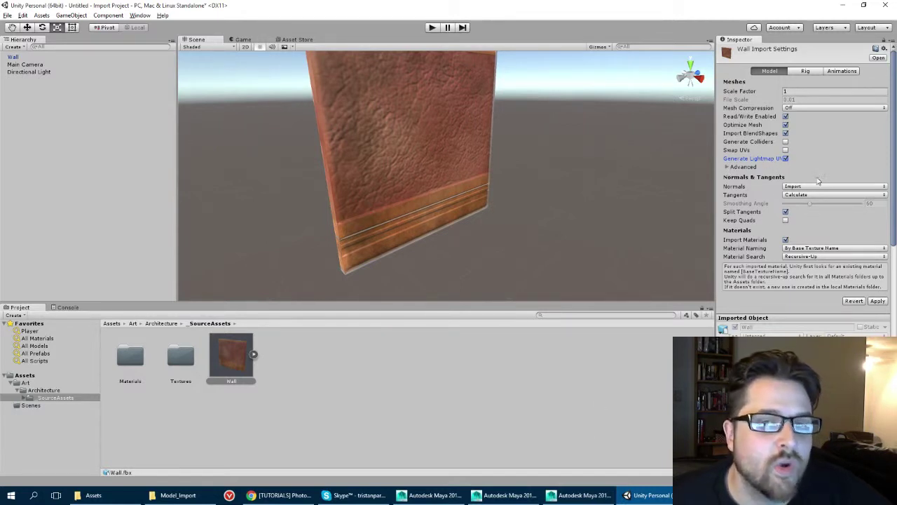
pyautogui.moveTo(429, 500)
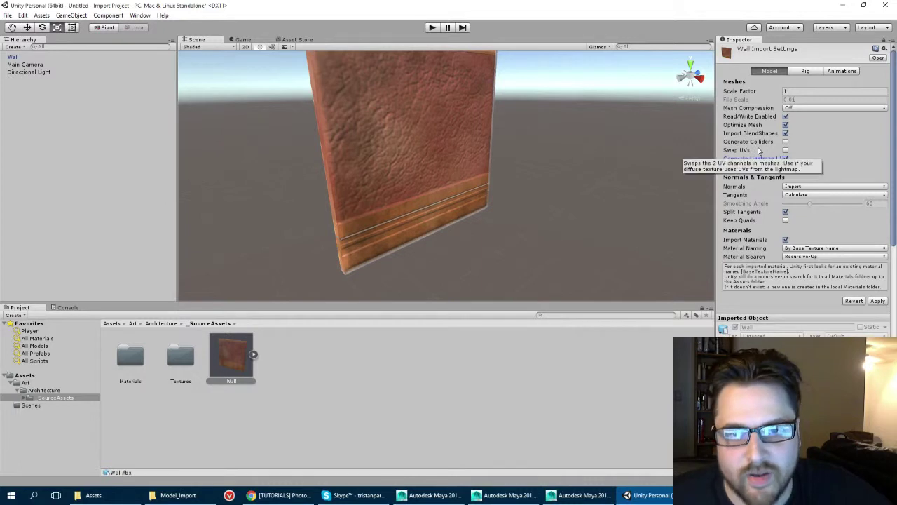
pyautogui.click(799, 196)
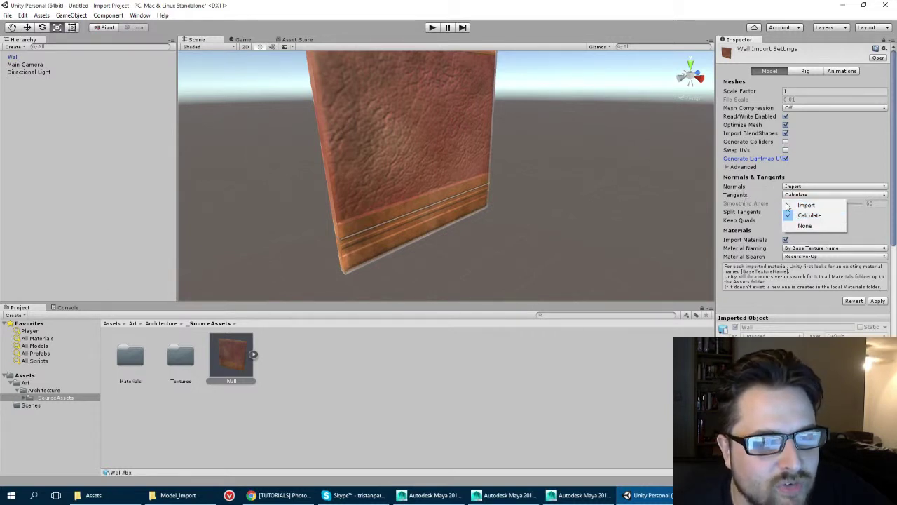
pyautogui.click(808, 215)
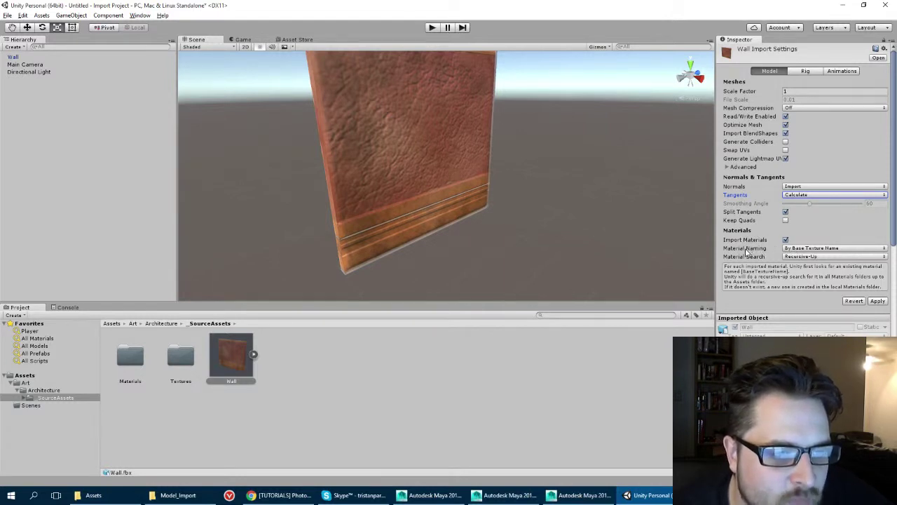
# Set the Wall model's Material Naming to From Model's Material and apply the import settings
pyautogui.click(795, 250)
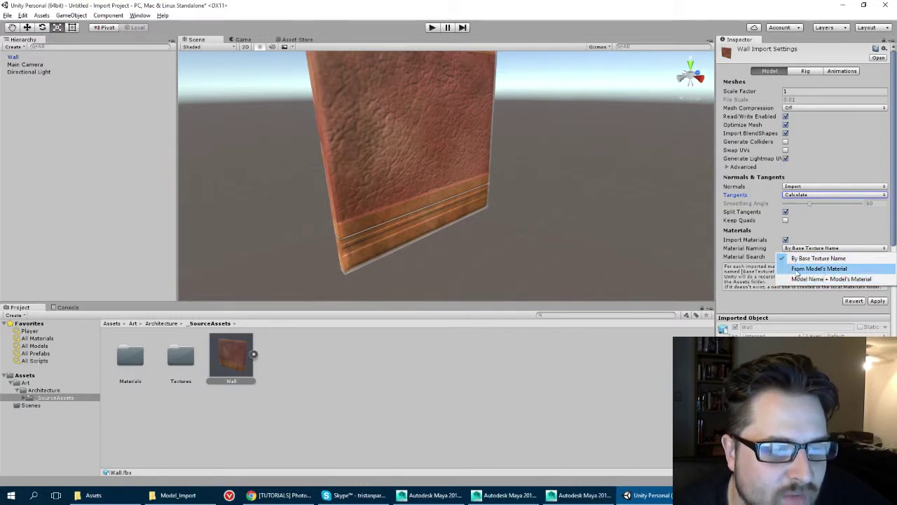
pyautogui.click(798, 269)
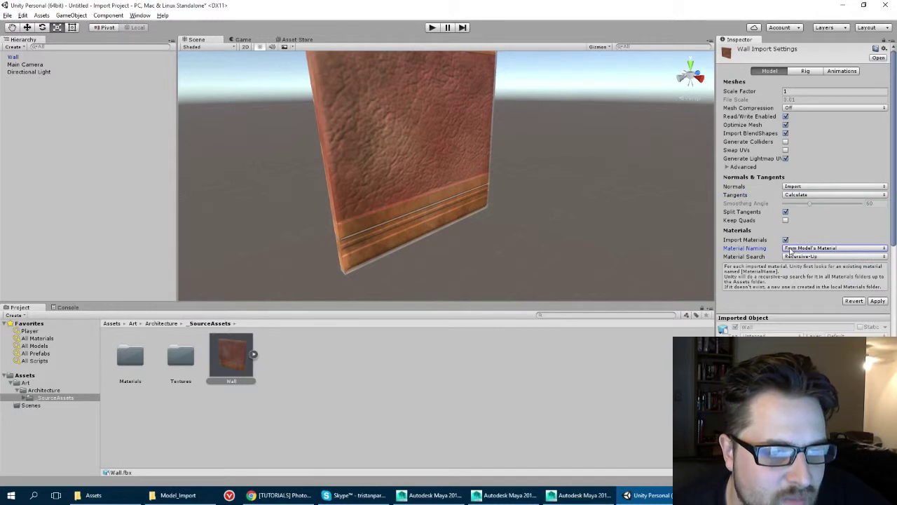
pyautogui.click(876, 303)
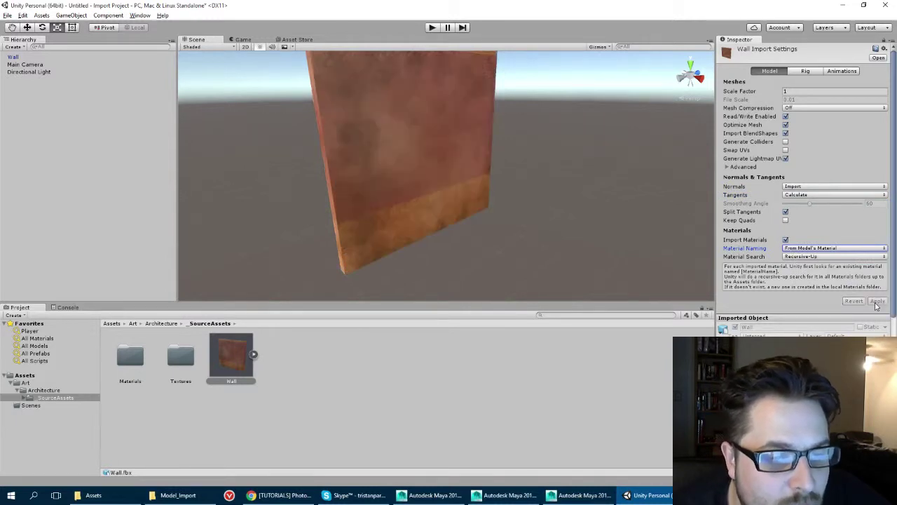
# Expand the scene wall's M_Wall material and compare M_Wall with T_Wall_albedo in the Materials folder
pyautogui.click(389, 202)
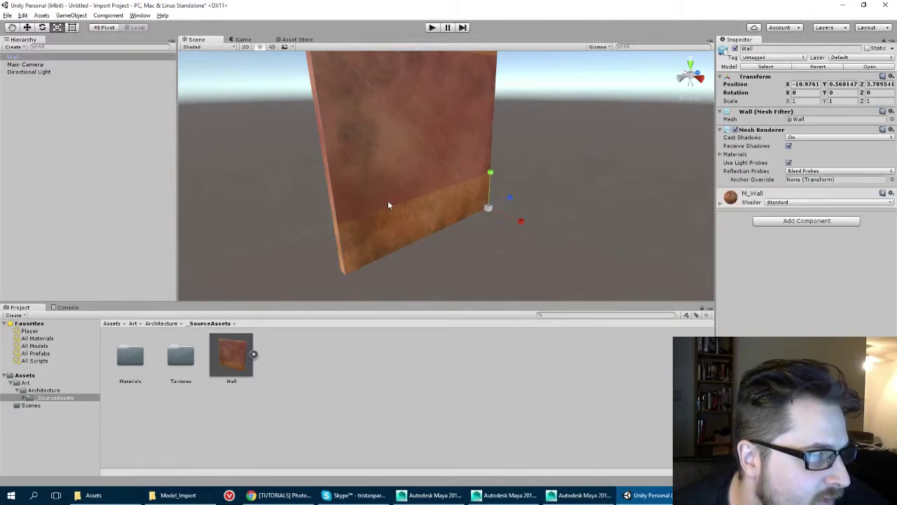
pyautogui.click(721, 204)
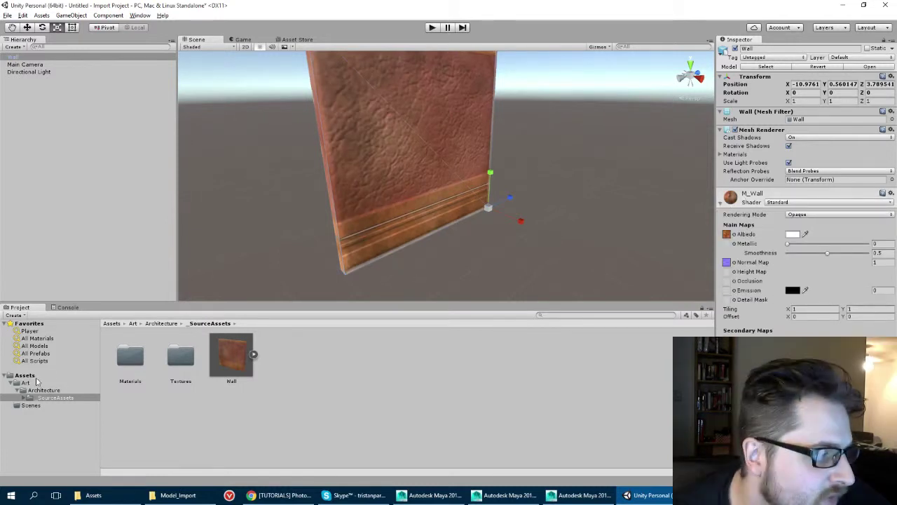
pyautogui.doubleClick(129, 356)
pyautogui.click(130, 354)
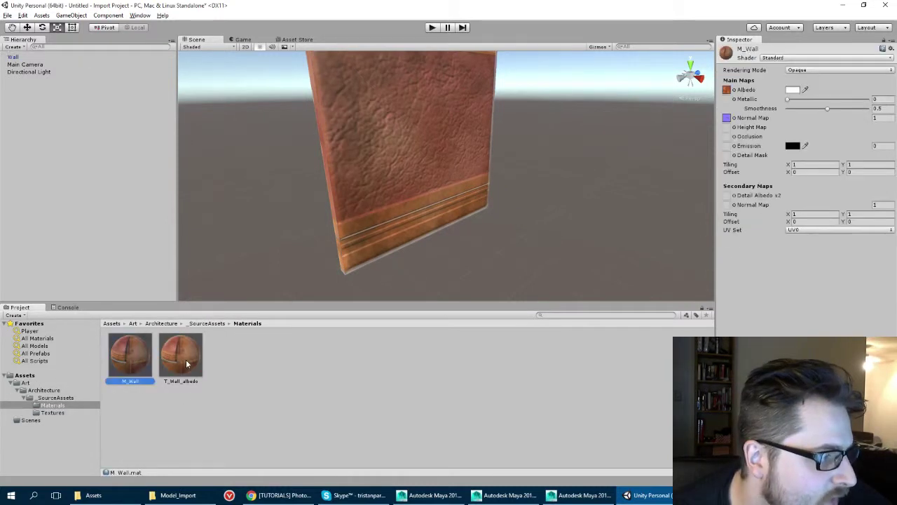
pyautogui.click(185, 363)
pyautogui.click(142, 360)
pyautogui.click(205, 361)
# Delete the redundant T_Wall_albedo material from the Materials folder and return to the _SourceAssets folder
pyautogui.click(175, 364)
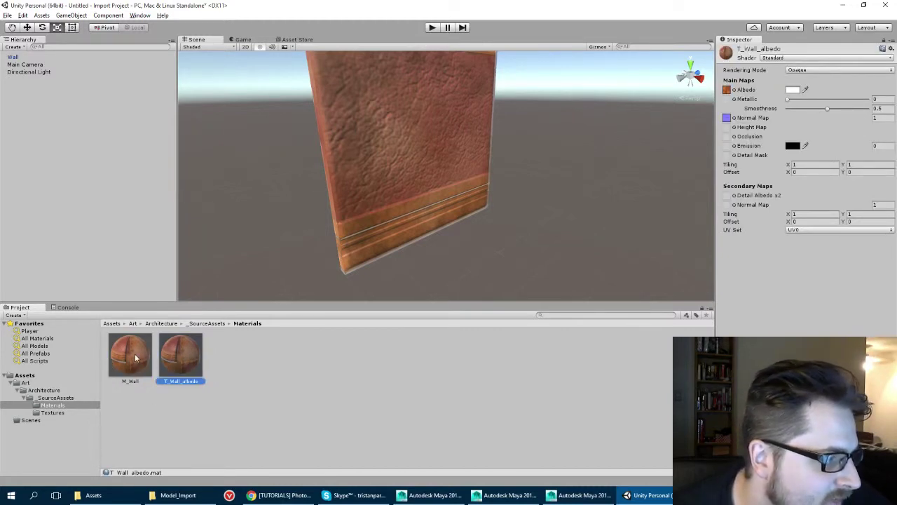
pyautogui.rightClick(167, 356)
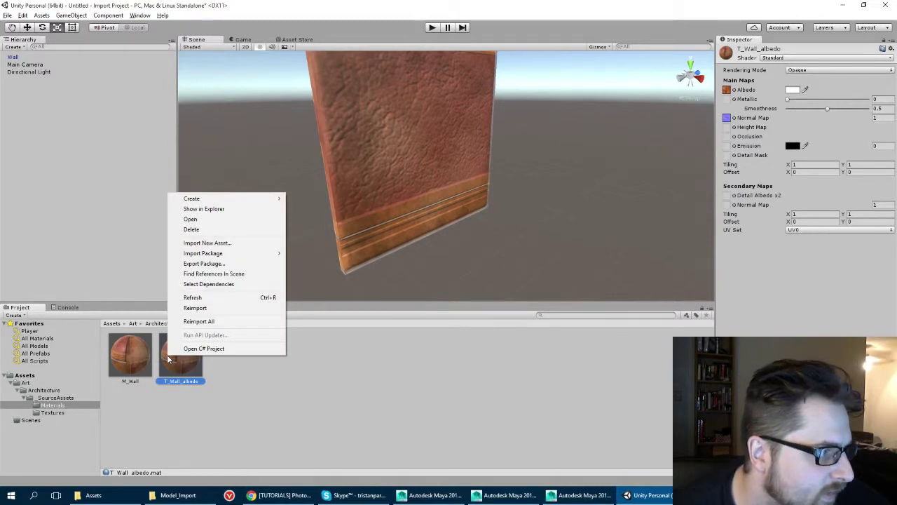
pyautogui.click(188, 229)
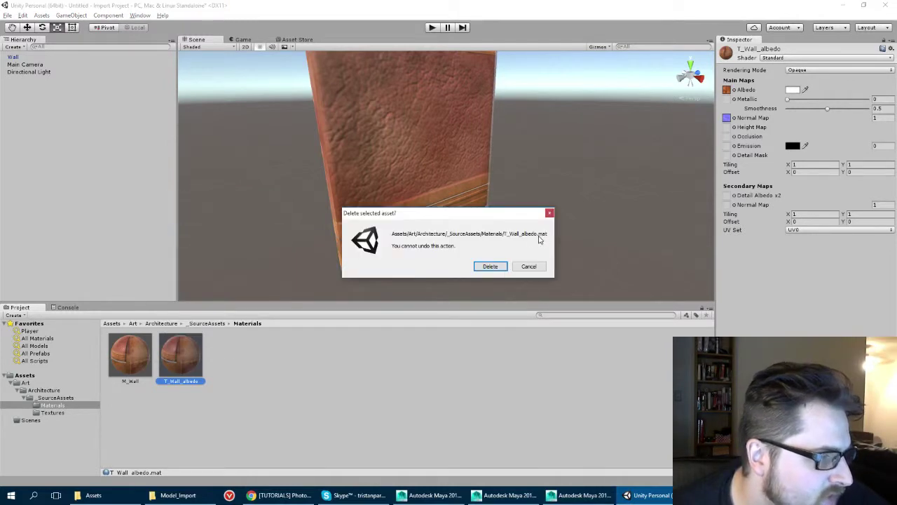
pyautogui.click(489, 266)
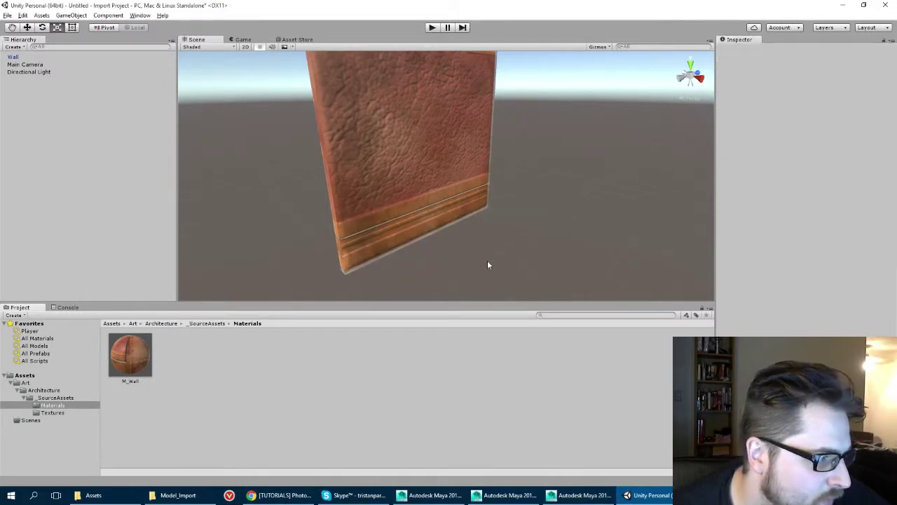
pyautogui.click(207, 323)
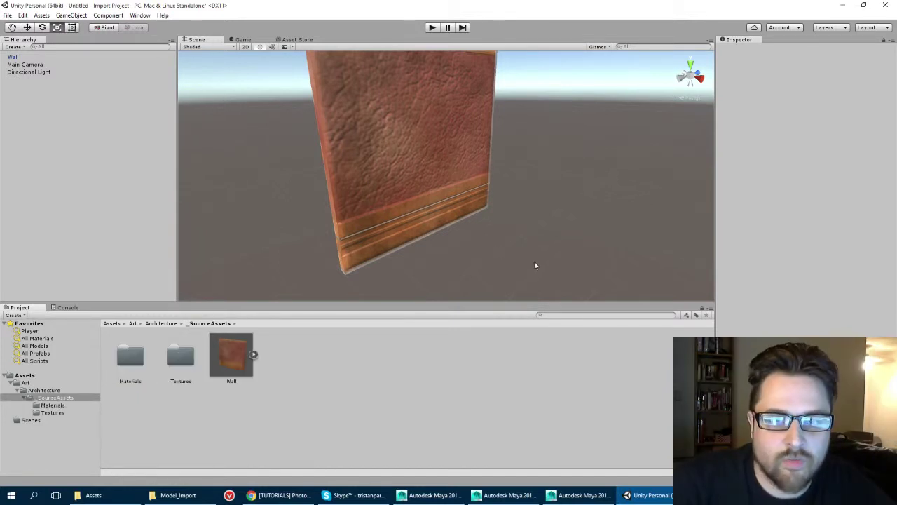
# View the textured wall from other angles and check both the Wall asset's import settings and its scene object's components
pyautogui.keyDown('alt'); pyautogui.moveTo(325, 232); pyautogui.dragTo(311, 220); pyautogui.keyUp('alt')
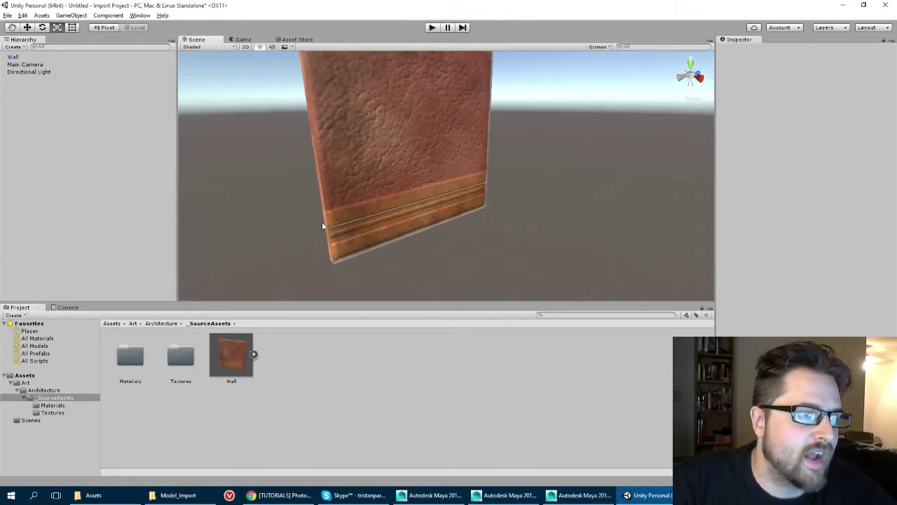
pyautogui.keyDown('alt'); pyautogui.moveTo(275, 190); pyautogui.dragTo(395, 242); pyautogui.keyUp('alt')
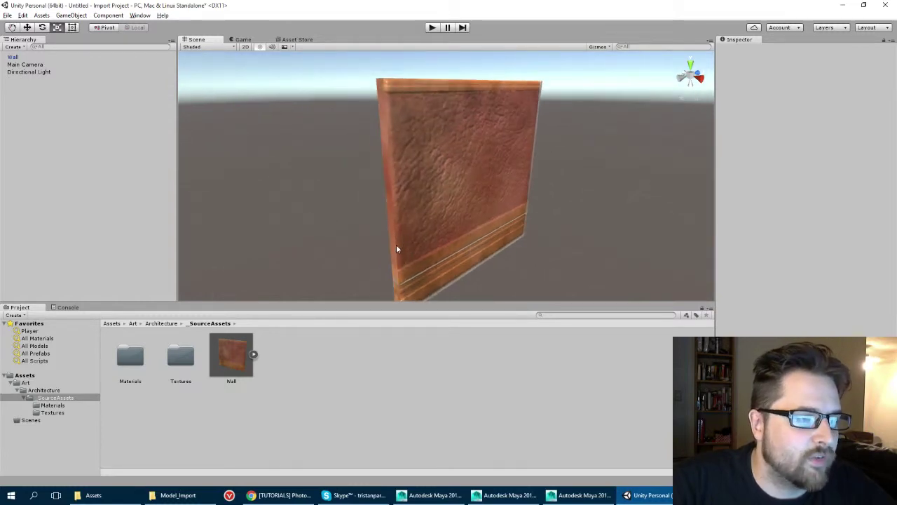
pyautogui.click(229, 352)
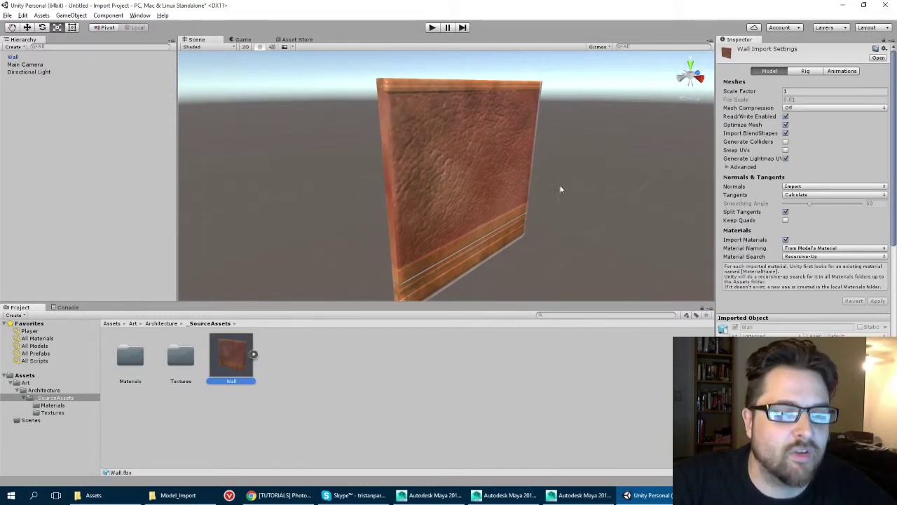
pyautogui.click(477, 191)
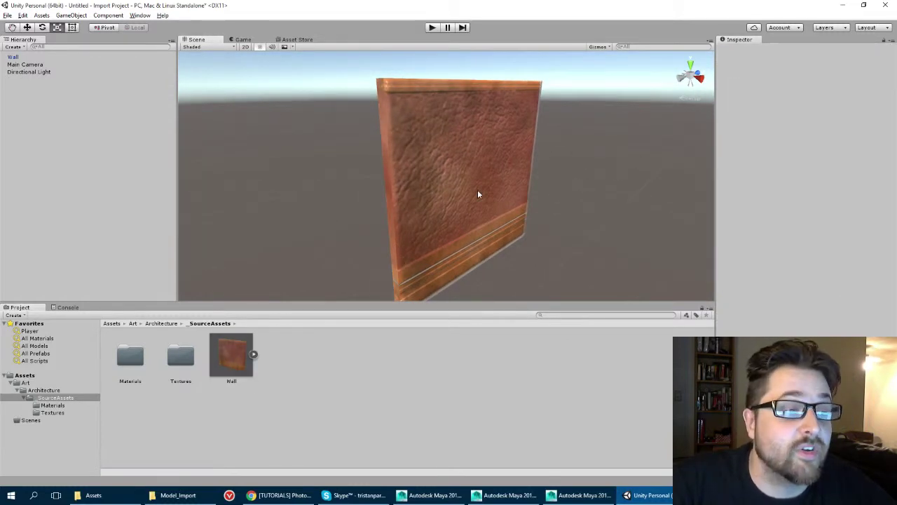
pyautogui.click(231, 349)
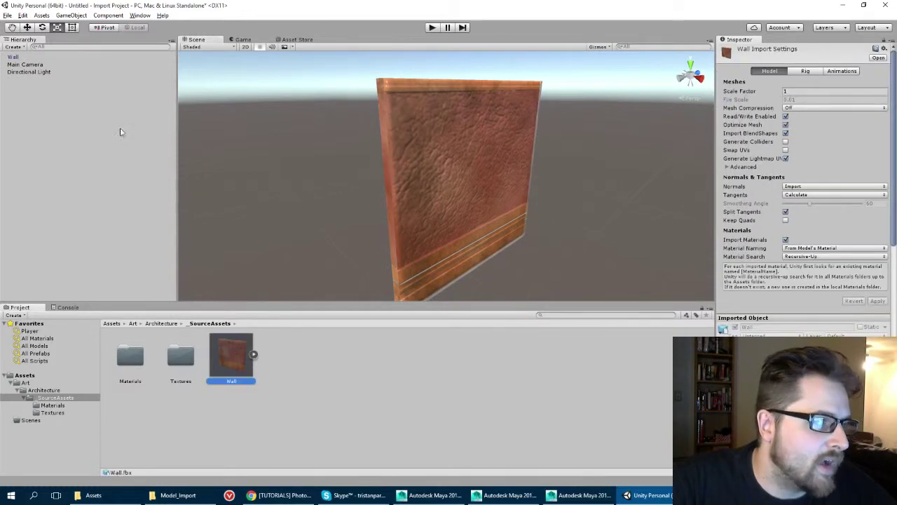
pyautogui.click(426, 149)
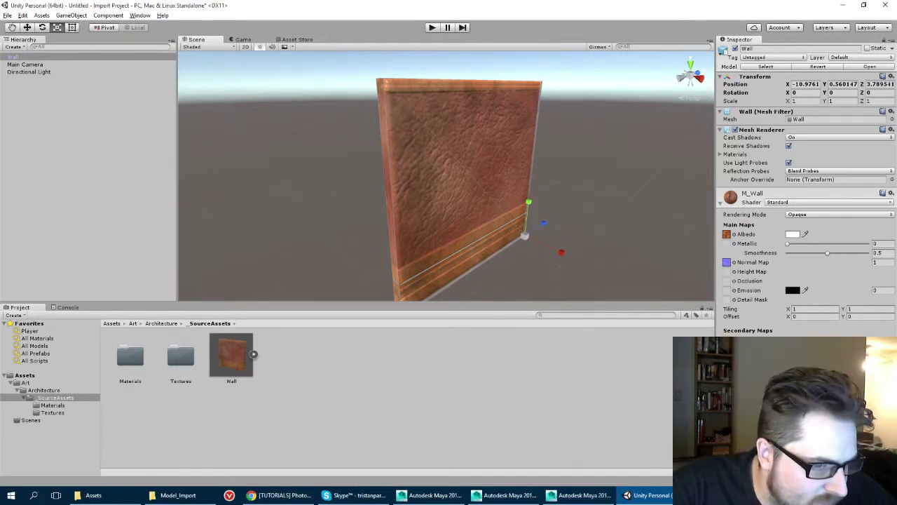
# Show the _SourceAssets contents as a compact list and select the Wall model
pyautogui.moveTo(663, 472); pyautogui.dragTo(630, 473)
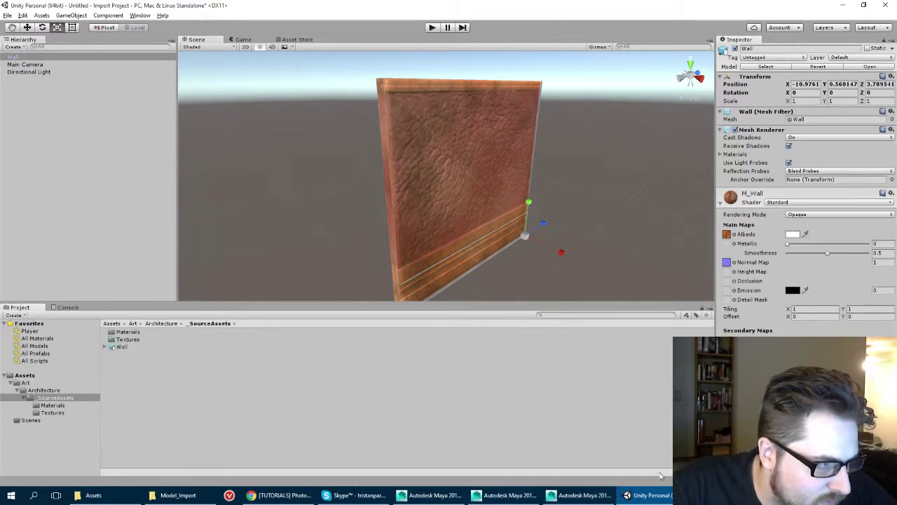
pyautogui.click(121, 348)
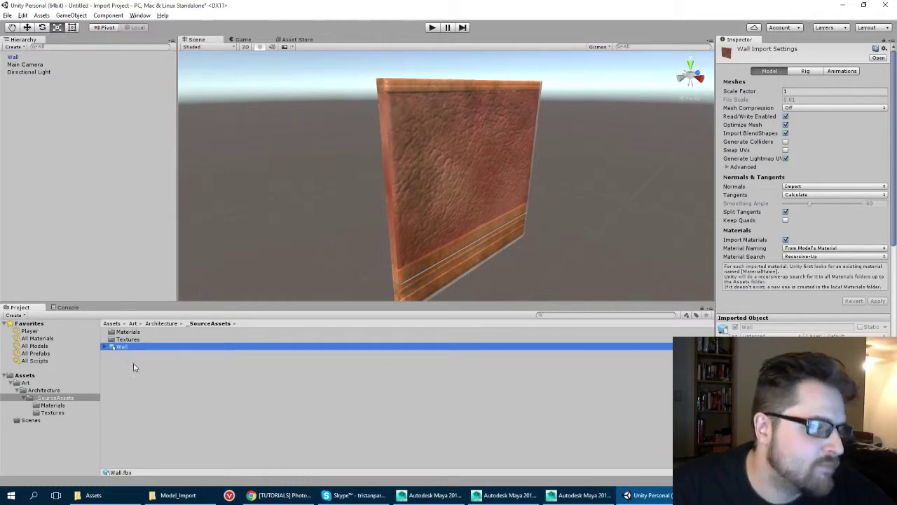
pyautogui.click(130, 401)
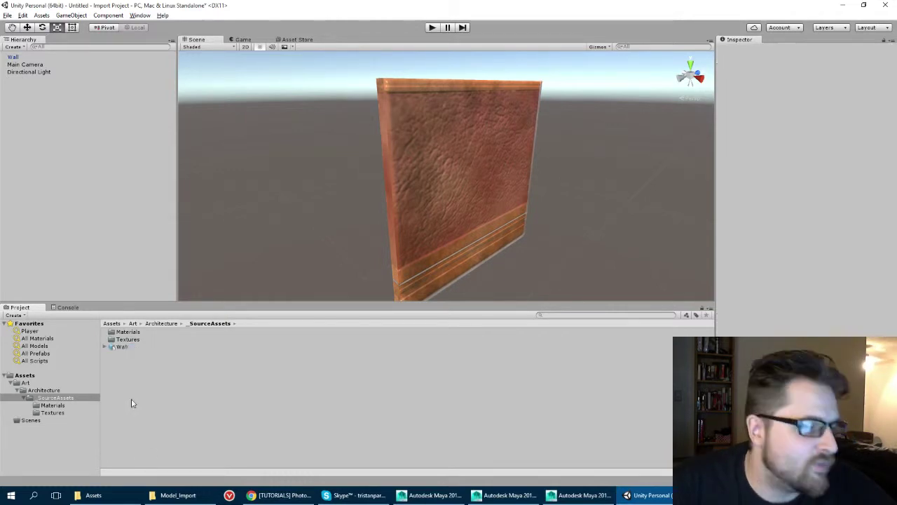
pyautogui.click(140, 346)
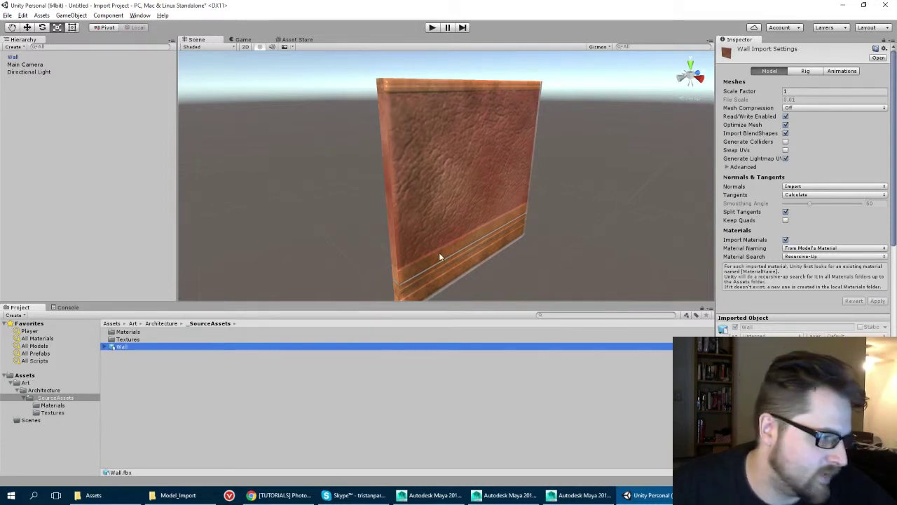
# Compare the Wall object in the scene with its source model in _SourceAssets
pyautogui.click(14, 58)
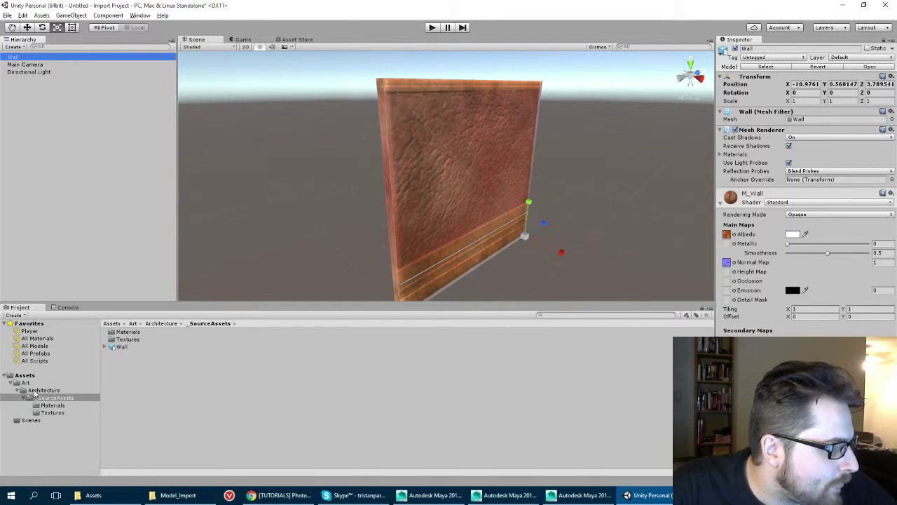
pyautogui.click(334, 166)
pyautogui.click(458, 191)
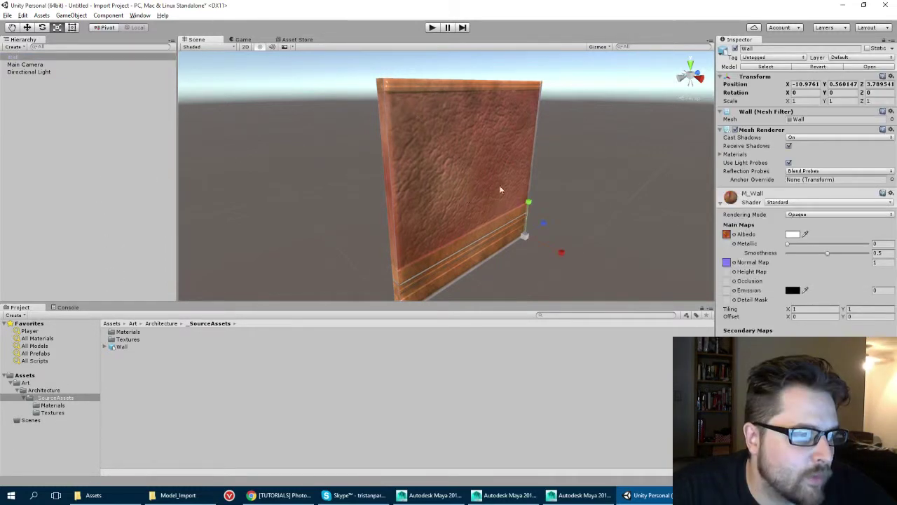
pyautogui.click(122, 347)
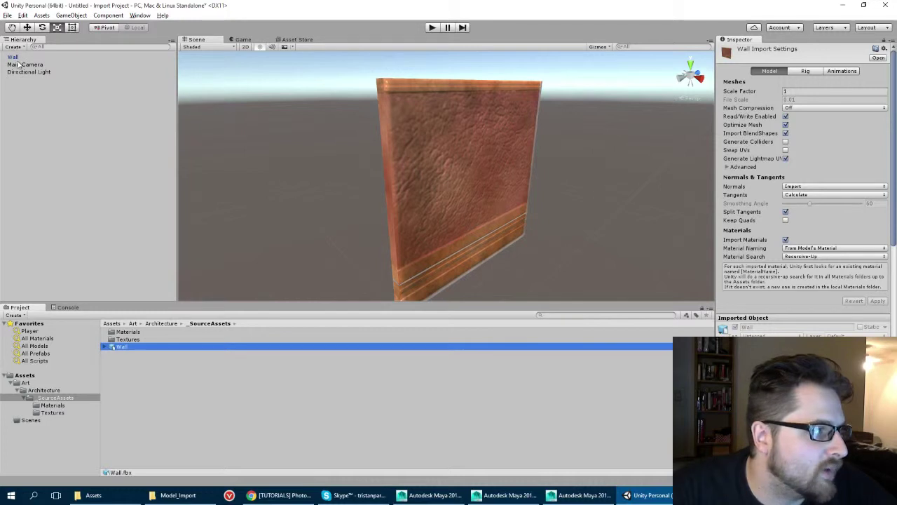
# Set the scene Wall object's position to X 0, Y 0, Z 0
pyautogui.click(14, 57)
pyautogui.click(803, 85)
pyautogui.write('0')
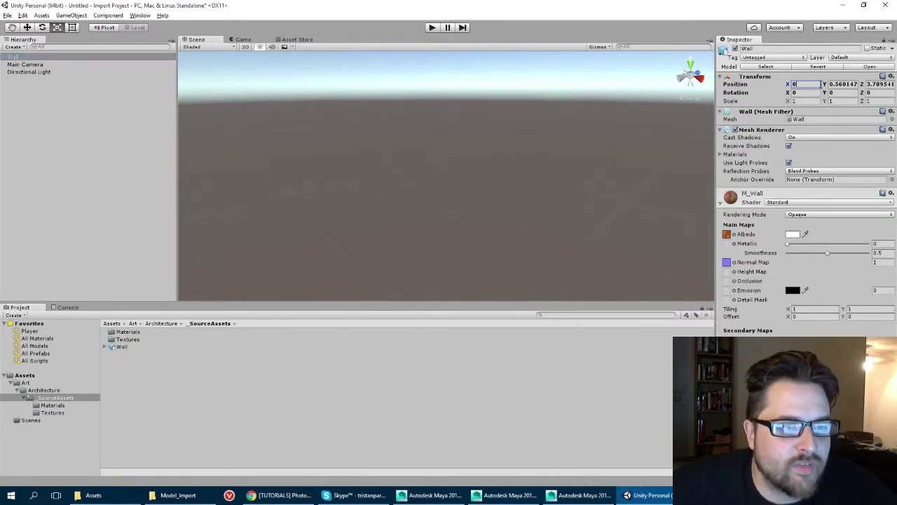
pyautogui.click(850, 83)
pyautogui.write('0')
pyautogui.press('Tab')
pyautogui.write('0')
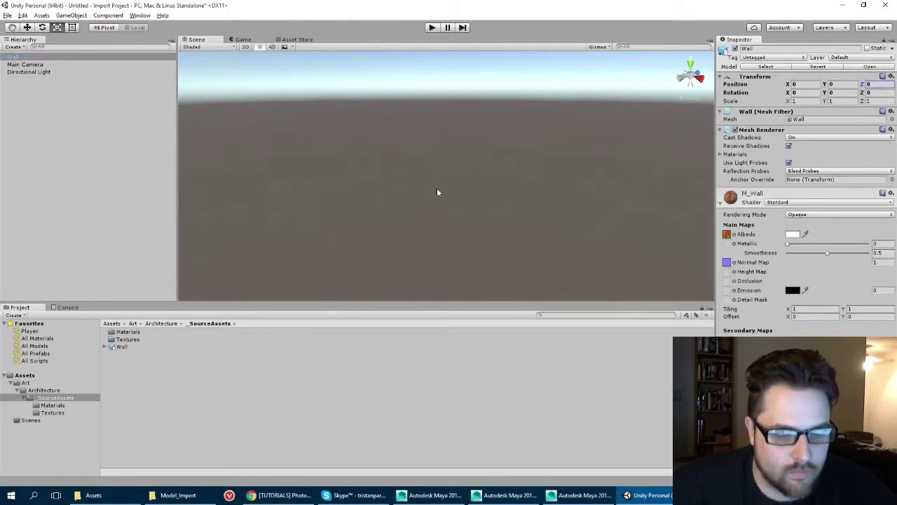
# Frame the wall in the scene and examine it from several angles at close range
pyautogui.rightClick(418, 179)
pyautogui.press('f')
pyautogui.keyDown('alt'); pyautogui.moveTo(370, 165); pyautogui.dragTo(371, 172); pyautogui.keyUp('alt')
pyautogui.keyDown('alt'); pyautogui.moveTo(693, 136); pyautogui.dragTo(440, 138); pyautogui.keyUp('alt')
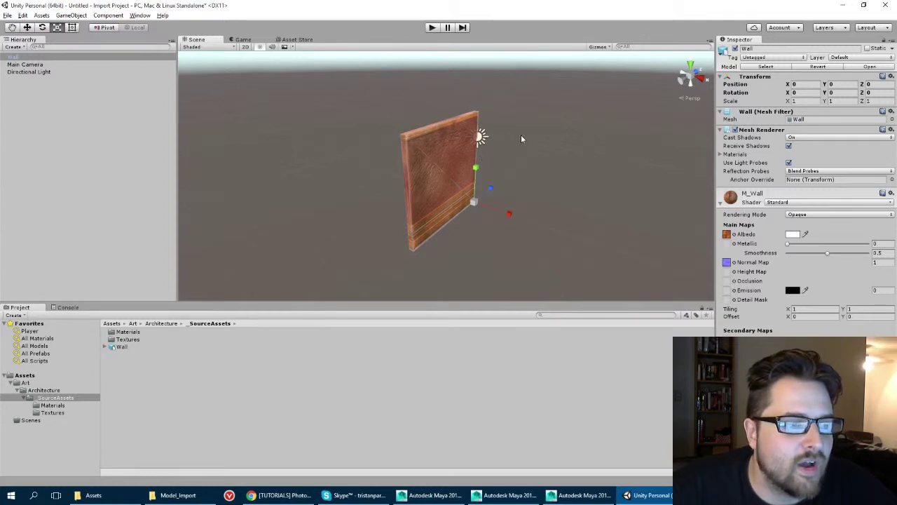
pyautogui.keyDown('alt'); pyautogui.moveTo(521, 139); pyautogui.dragTo(460, 134); pyautogui.keyUp('alt')
pyautogui.scroll(6, 456, 188)
pyautogui.keyDown('alt'); pyautogui.moveTo(419, 198); pyautogui.dragTo(426, 168, button='middle'); pyautogui.keyUp('alt')
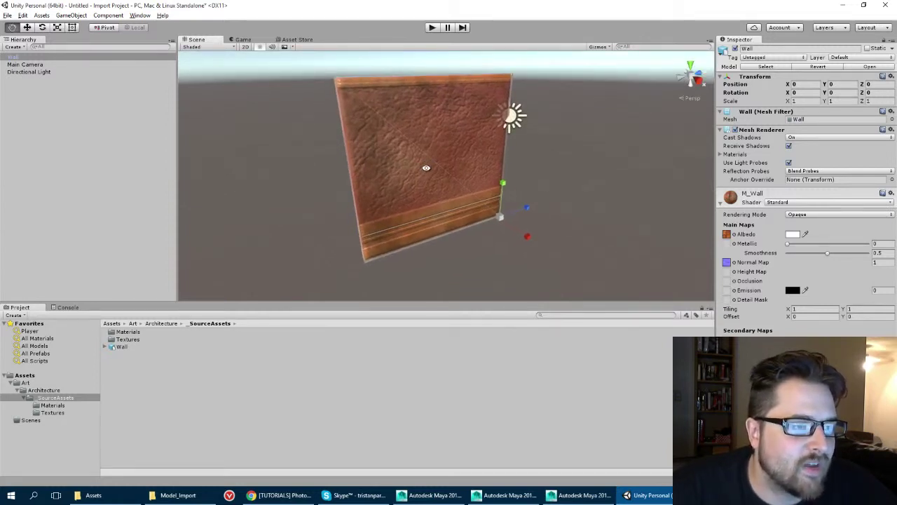
pyautogui.keyDown('alt'); pyautogui.moveTo(427, 167); pyautogui.dragTo(434, 167); pyautogui.keyUp('alt')
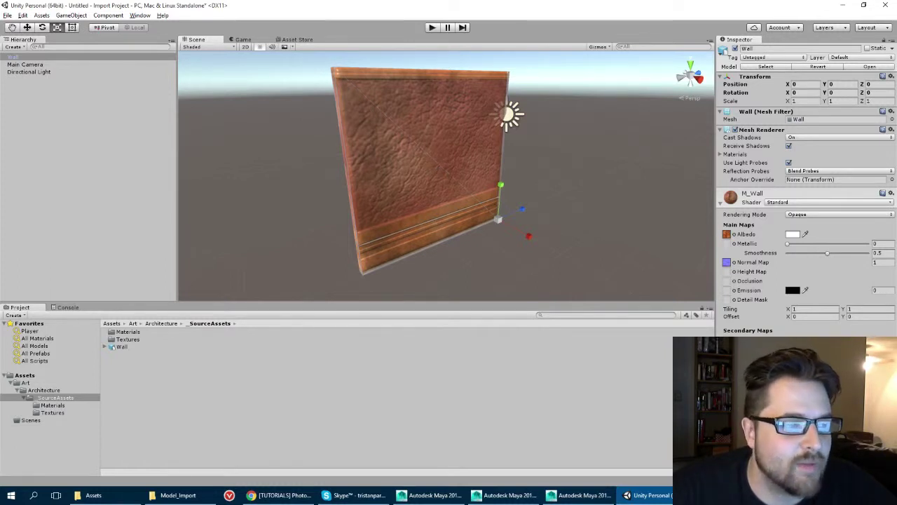
# Add a Box Collider component from the Physics category to the scene Wall and check its fit from several angles
pyautogui.hotkey('ctrl', 'shift', 'a')
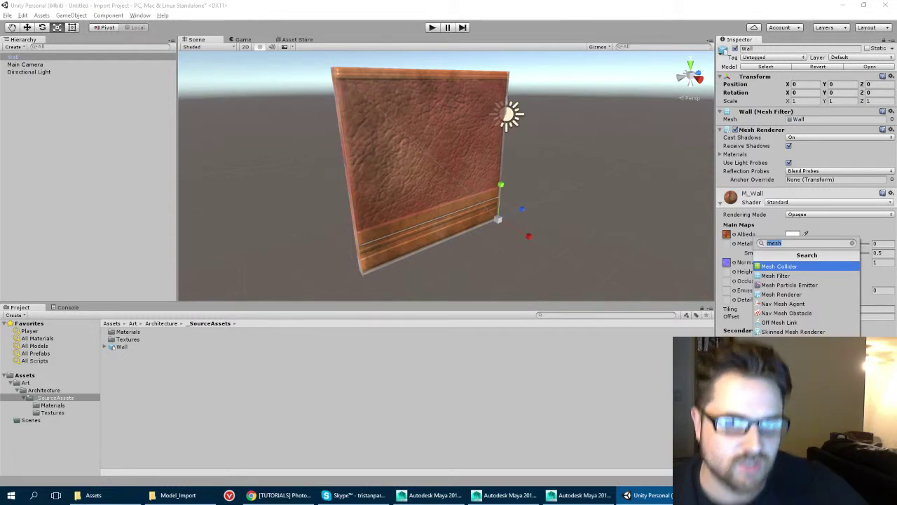
pyautogui.press('BackSpace')
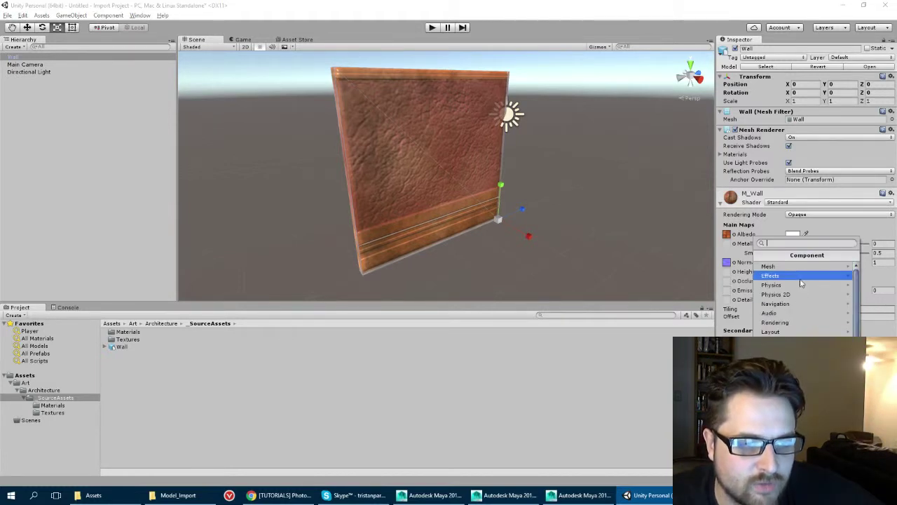
pyautogui.click(772, 285)
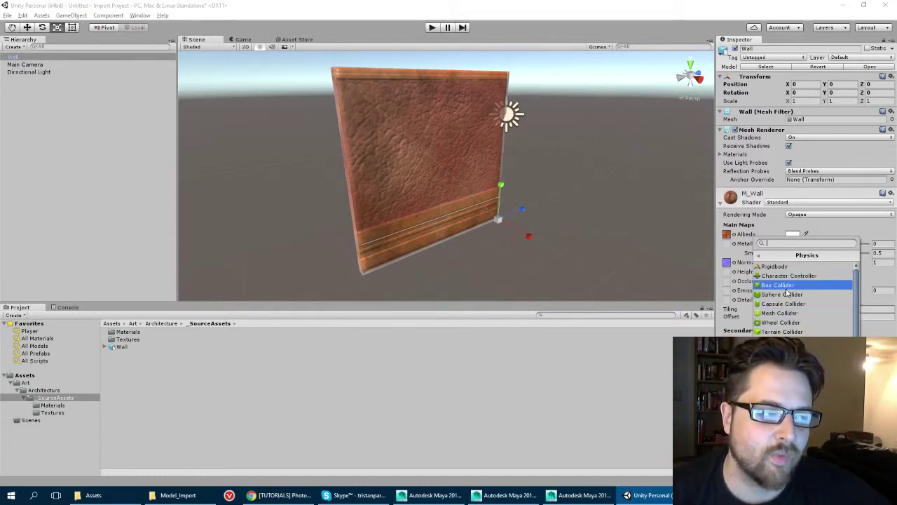
pyautogui.click(786, 287)
pyautogui.keyDown('alt'); pyautogui.moveTo(211, 127); pyautogui.dragTo(501, 209); pyautogui.keyUp('alt')
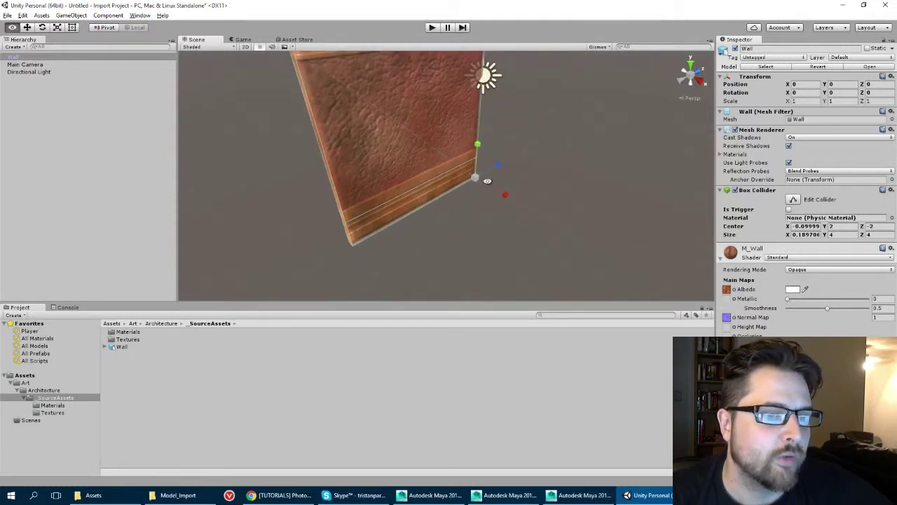
pyautogui.keyDown('alt'); pyautogui.moveTo(457, 186); pyautogui.dragTo(512, 221); pyautogui.keyUp('alt')
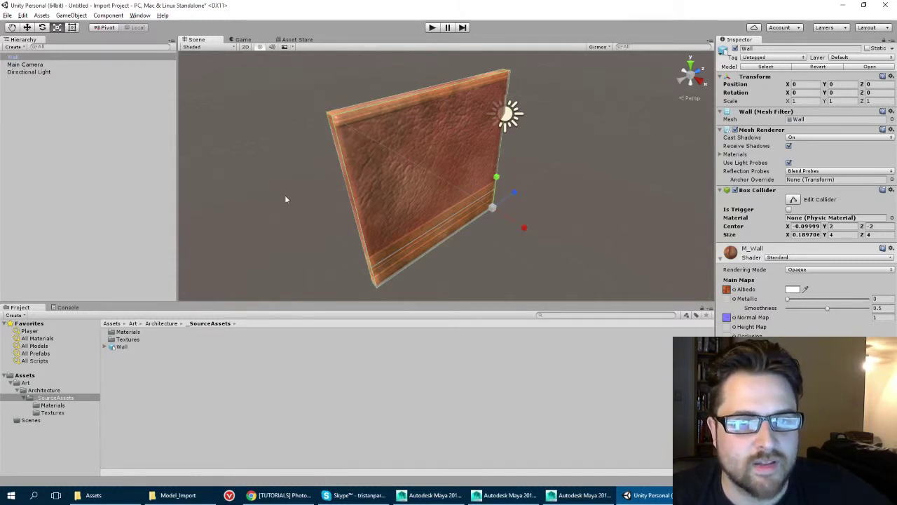
pyautogui.keyDown('alt'); pyautogui.moveTo(280, 220); pyautogui.dragTo(357, 204); pyautogui.keyUp('alt')
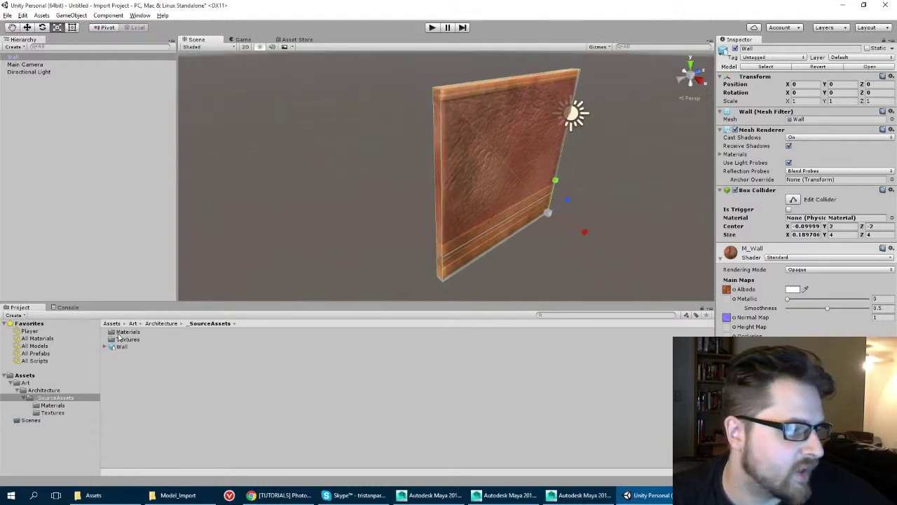
# Create a prefab in the Architecture folder from the scene Wall object, and select the wall in the scene
pyautogui.click(45, 390)
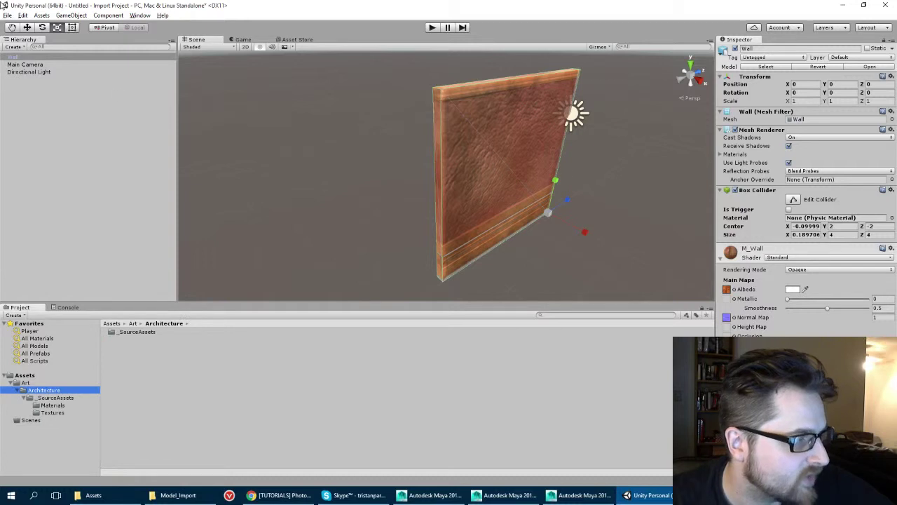
pyautogui.moveTo(13, 58); pyautogui.dragTo(130, 349)
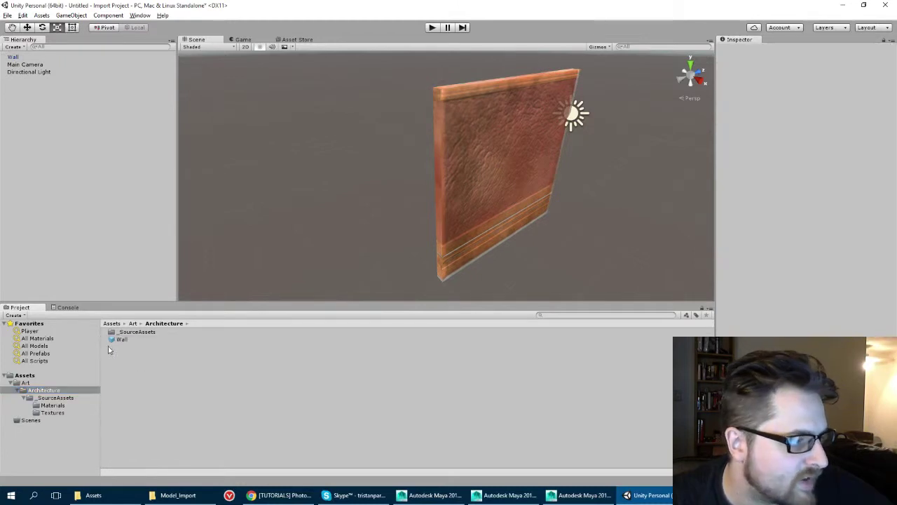
pyautogui.click(120, 340)
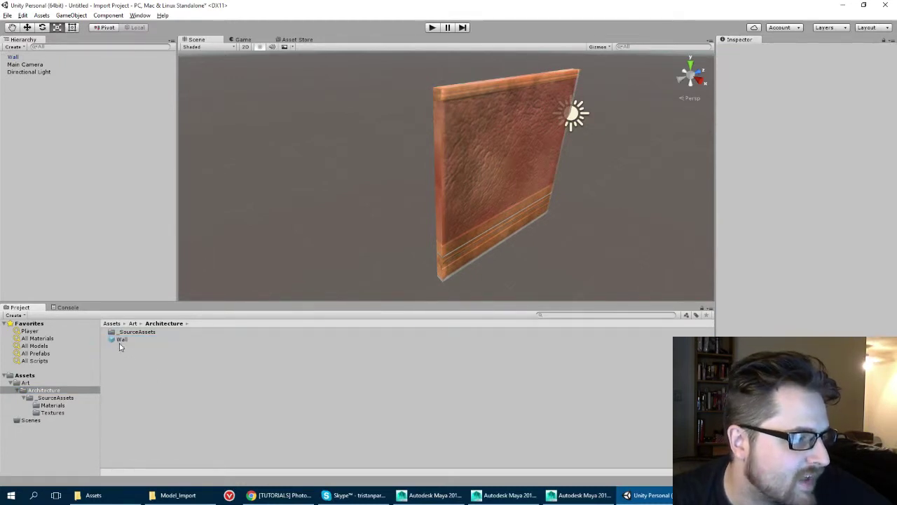
pyautogui.click(460, 219)
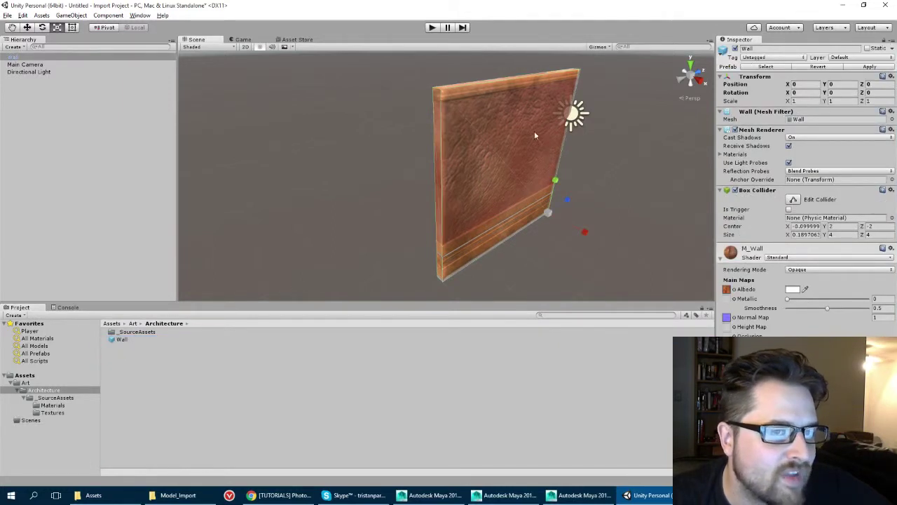
pyautogui.keyDown('alt'); pyautogui.moveTo(592, 112); pyautogui.dragTo(448, 135); pyautogui.keyUp('alt')
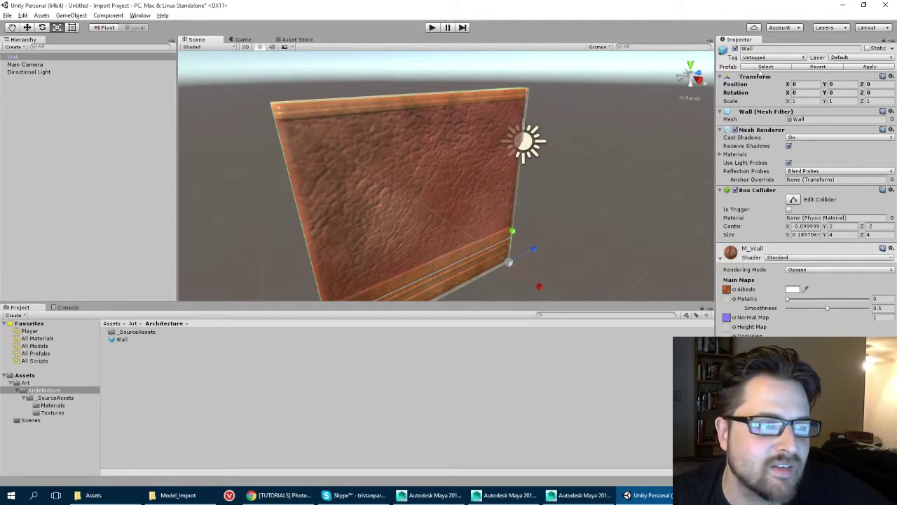
# Place a second Wall from the _SourceAssets model in the scene, check its model options and delete it
pyautogui.click(55, 397)
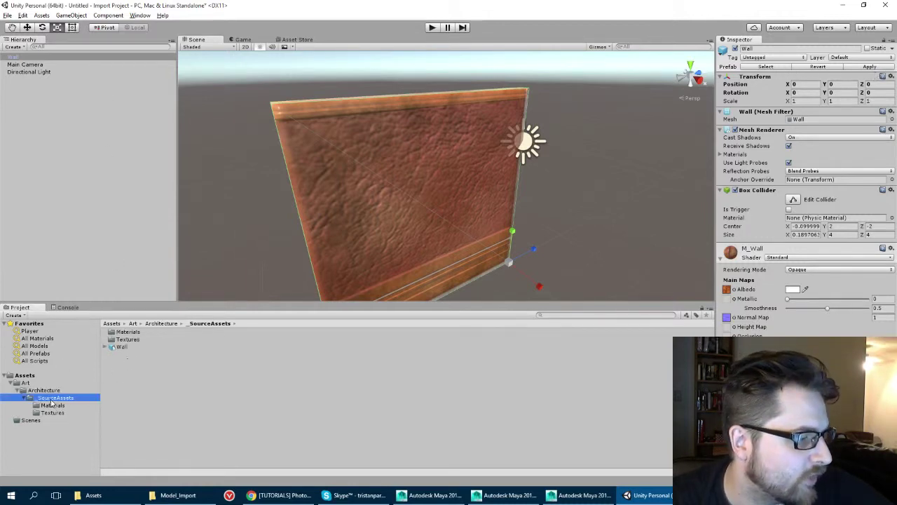
pyautogui.moveTo(121, 347); pyautogui.dragTo(70, 186)
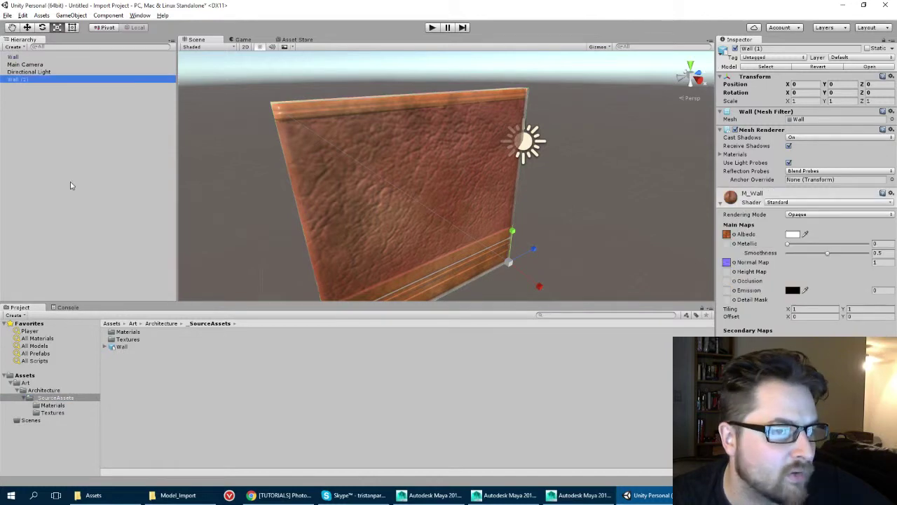
pyautogui.click(49, 116)
pyautogui.click(14, 80)
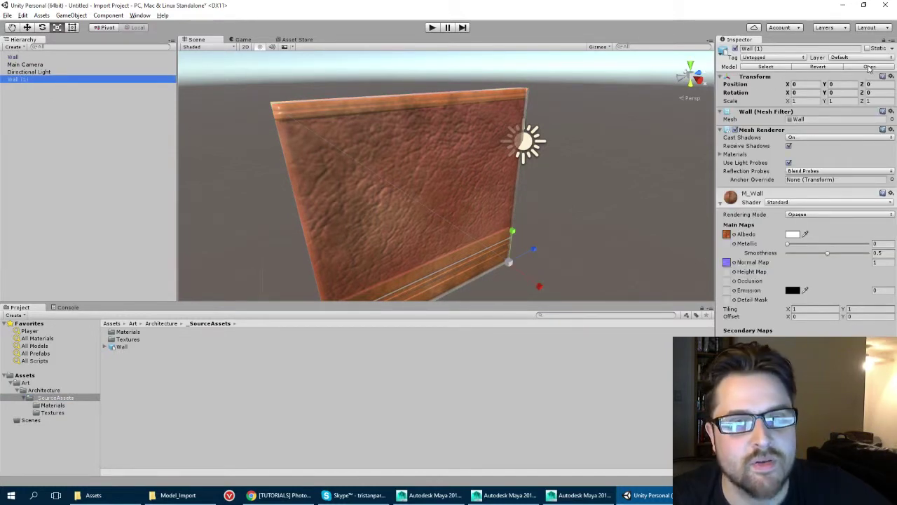
pyautogui.click(55, 123)
pyautogui.click(24, 81)
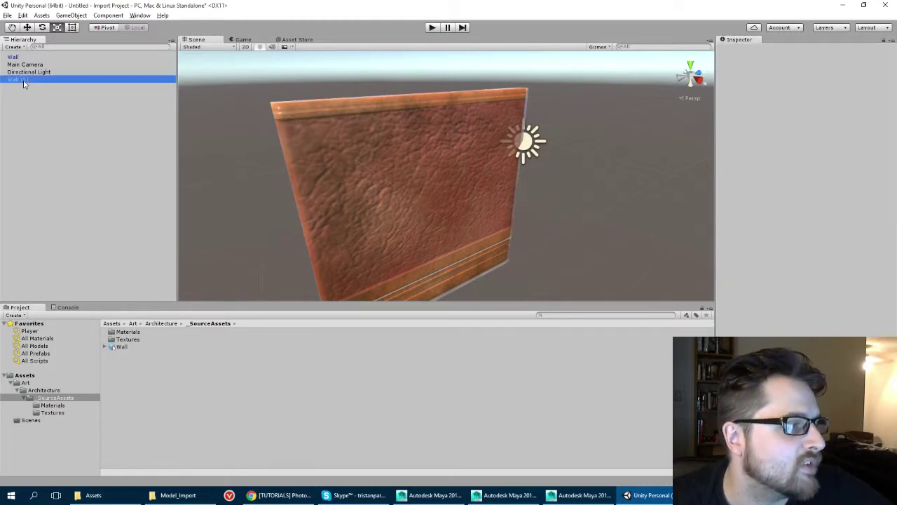
pyautogui.press('Delete')
# Mark the scene Wall as static and apply the change to its prefab
pyautogui.click(24, 60)
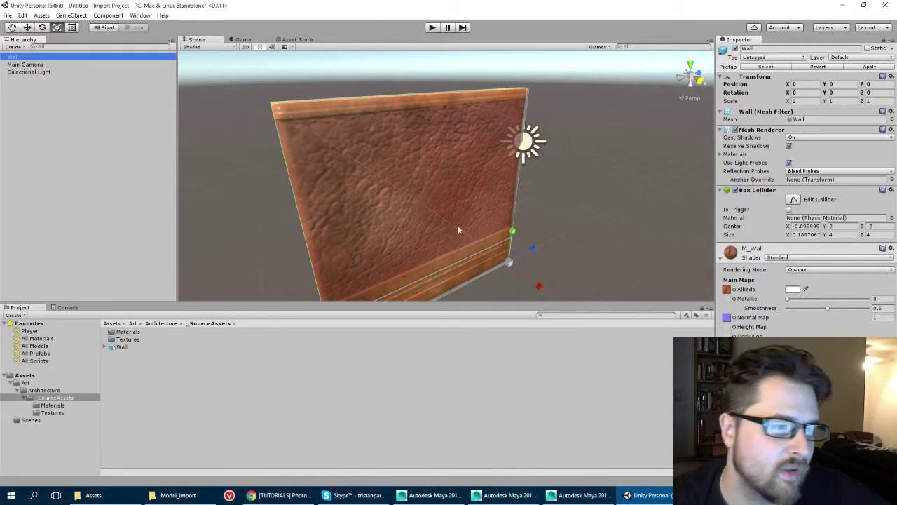
pyautogui.moveTo(447, 192); pyautogui.dragTo(456, 148, button='middle')
pyautogui.keyDown('alt'); pyautogui.moveTo(456, 148); pyautogui.dragTo(440, 144); pyautogui.keyUp('alt')
pyautogui.moveTo(440, 144); pyautogui.dragTo(446, 145, button='middle')
pyautogui.keyDown('alt'); pyautogui.moveTo(446, 146); pyautogui.dragTo(475, 176); pyautogui.keyUp('alt')
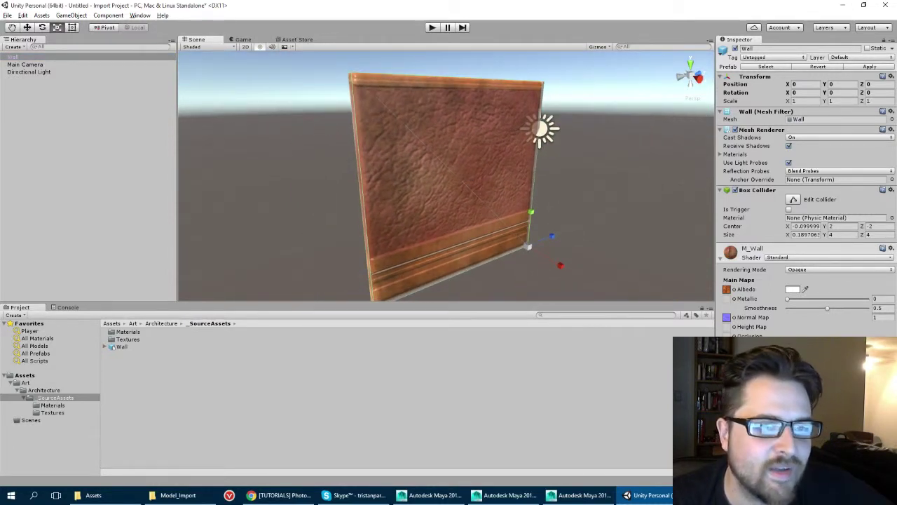
pyautogui.click(868, 47)
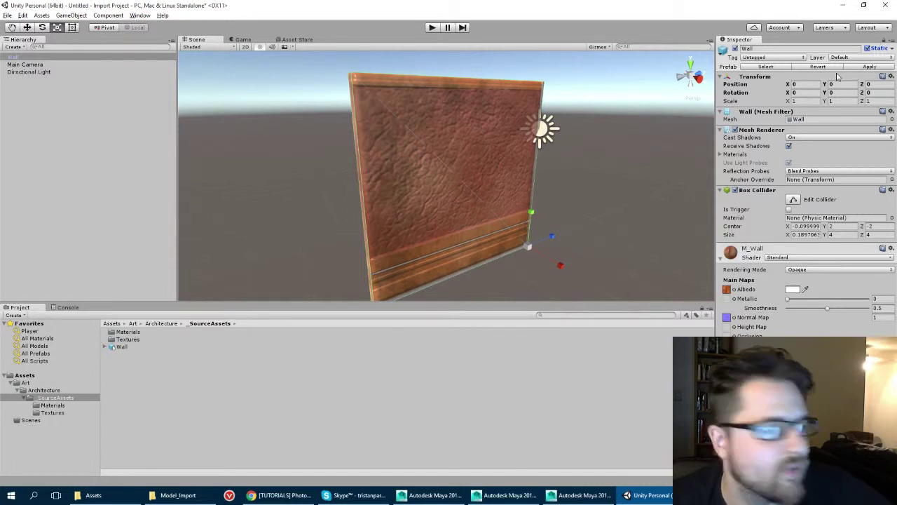
pyautogui.click(868, 68)
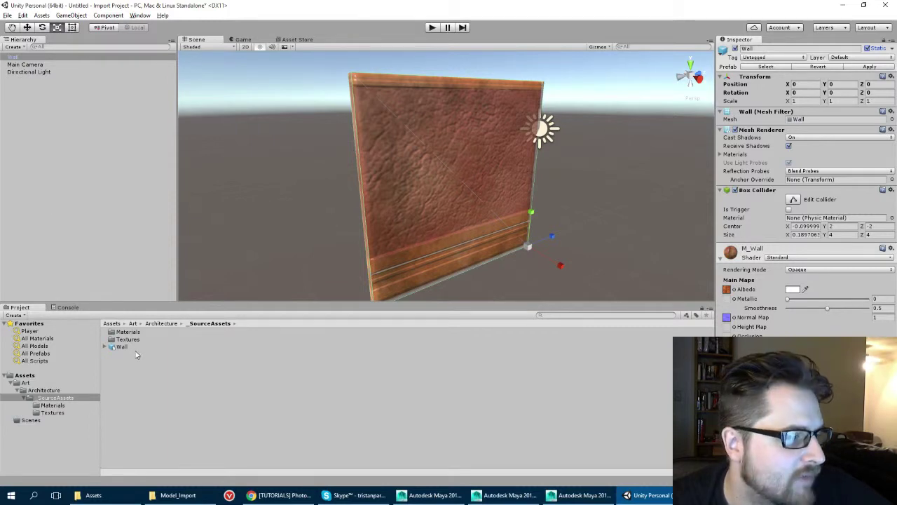
# Duplicate the scene Wall and move the copy along Z to 4, flush with the original
pyautogui.click(70, 153)
pyautogui.click(13, 57)
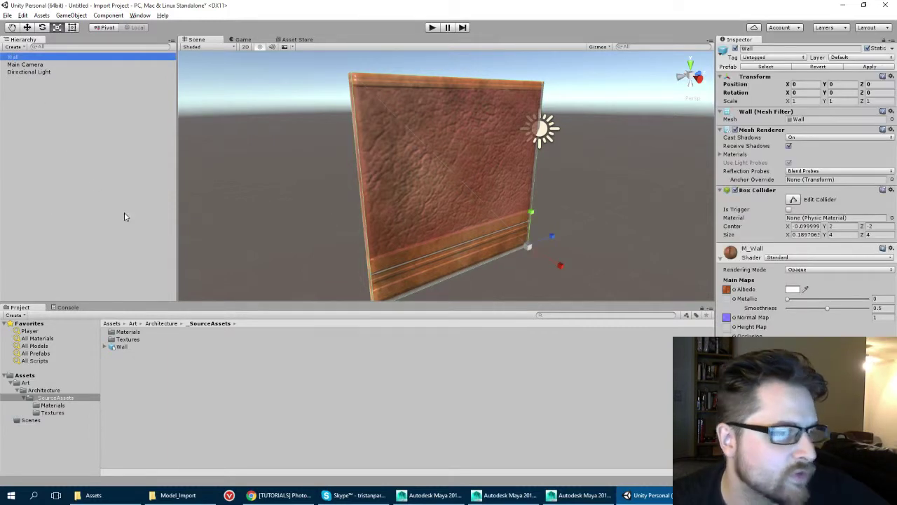
pyautogui.press('w')
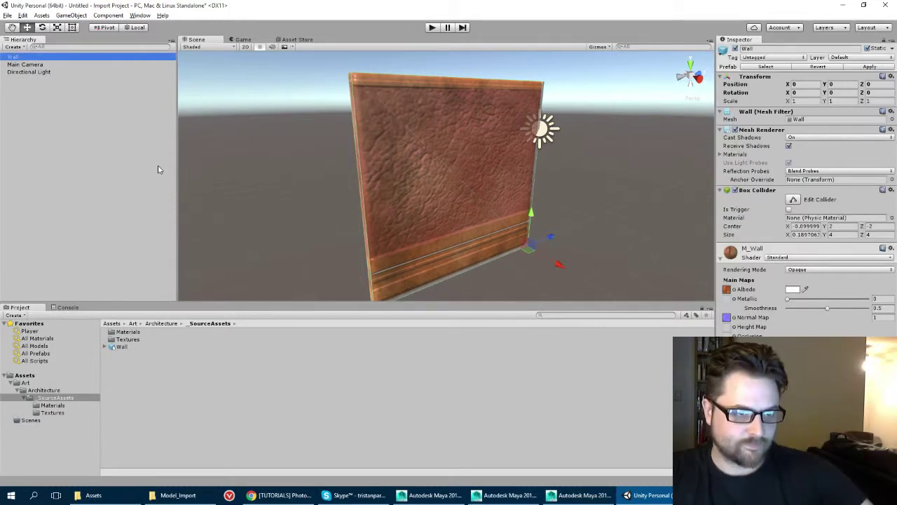
pyautogui.hotkey('ctrl', 'd')
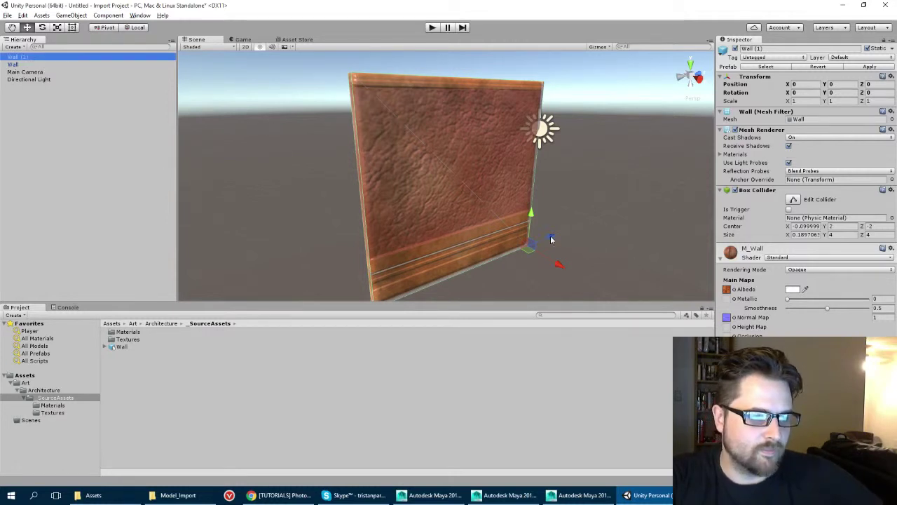
pyautogui.moveTo(551, 240); pyautogui.dragTo(643, 181)
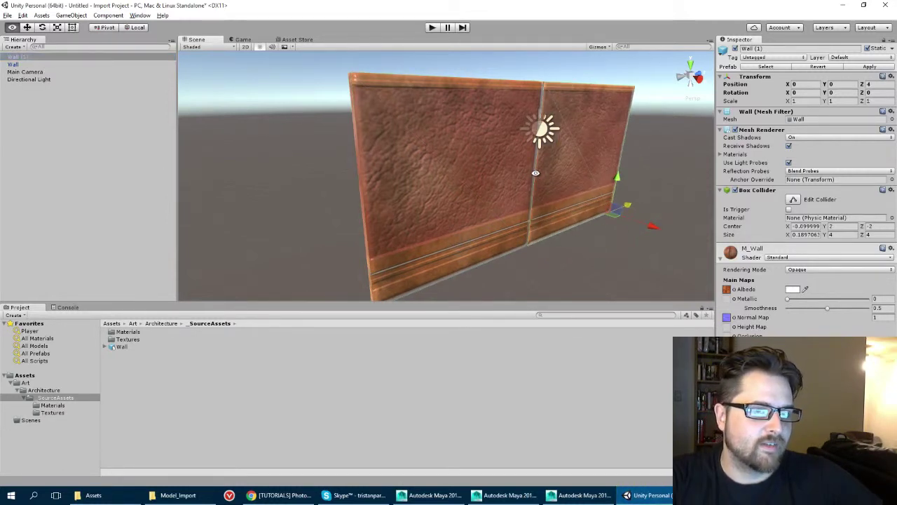
pyautogui.keyDown('alt'); pyautogui.moveTo(536, 173); pyautogui.dragTo(473, 184); pyautogui.keyUp('alt')
# Place another Wall prefab from the Architecture folder at the free end of the original wall, at about Z -4.01
pyautogui.click(43, 390)
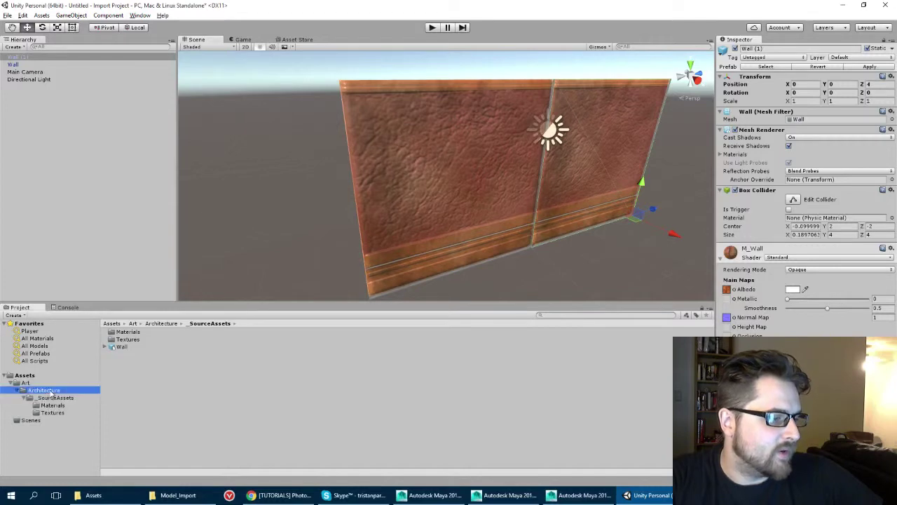
pyautogui.moveTo(121, 339); pyautogui.dragTo(354, 247)
pyautogui.moveTo(354, 247); pyautogui.dragTo(490, 197, button='middle')
pyautogui.scroll(-2, 454, 176)
pyautogui.moveTo(539, 230)
pyautogui.mouseDown()
pyautogui.moveTo(506, 240)
pyautogui.moveTo(536, 234)
pyautogui.mouseUp()
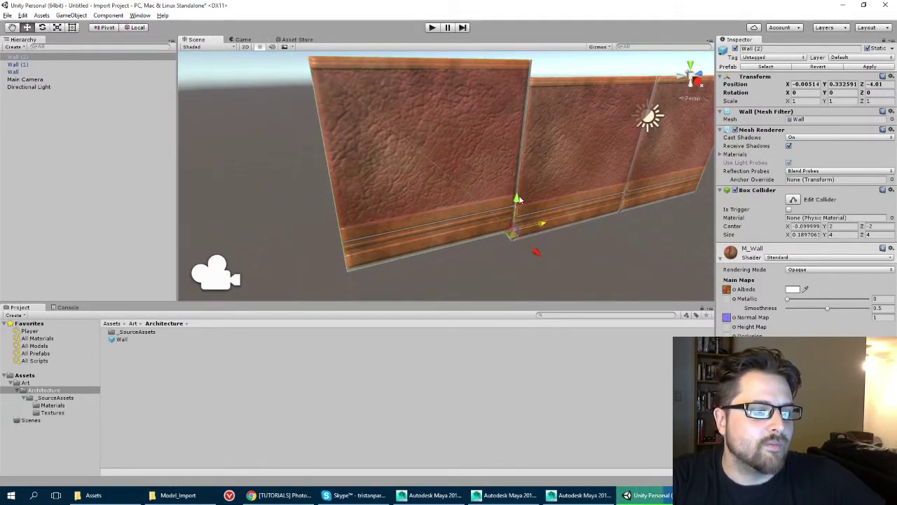
# Try to align the third wall with the row freehand, at about X 0.02 and Y -0.01, and delete it
pyautogui.moveTo(518, 201); pyautogui.dragTo(446, 182)
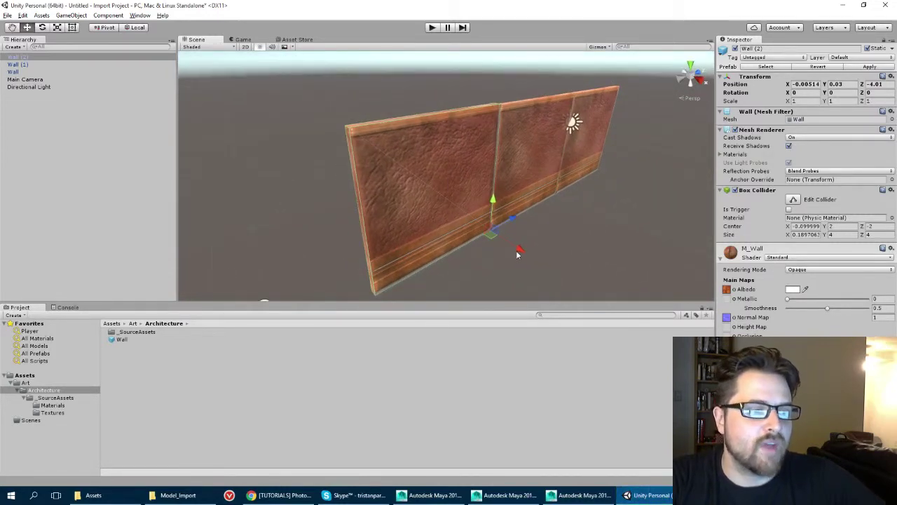
pyautogui.moveTo(521, 251); pyautogui.dragTo(528, 250)
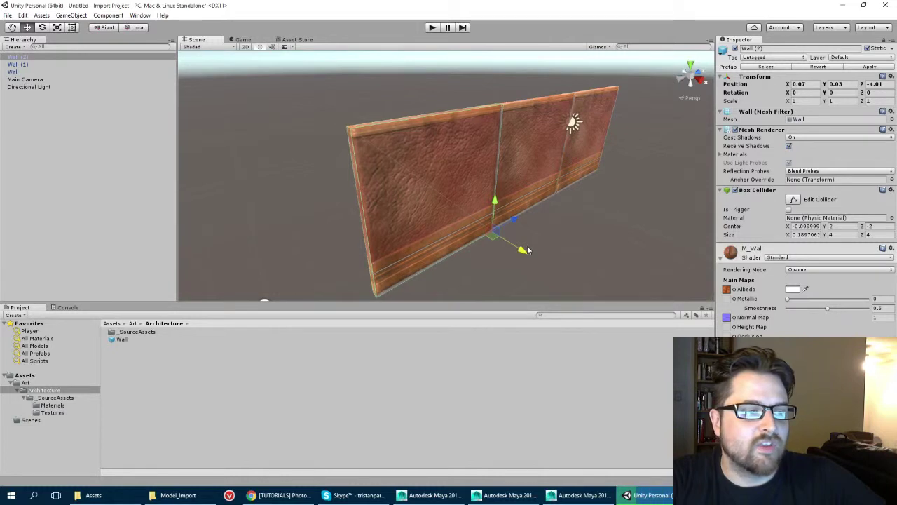
pyautogui.moveTo(494, 201); pyautogui.dragTo(495, 203)
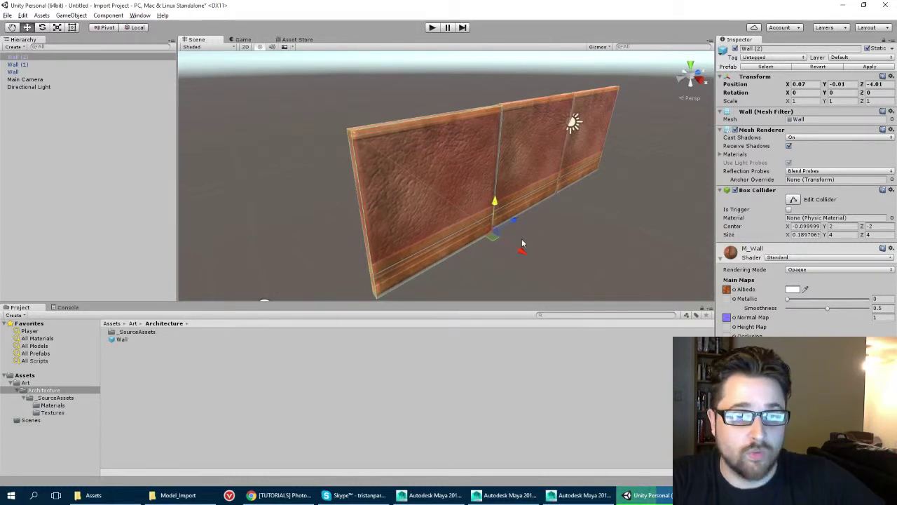
pyautogui.moveTo(522, 246); pyautogui.dragTo(523, 250)
pyautogui.keyDown('alt'); pyautogui.moveTo(465, 166); pyautogui.dragTo(372, 120); pyautogui.keyUp('alt')
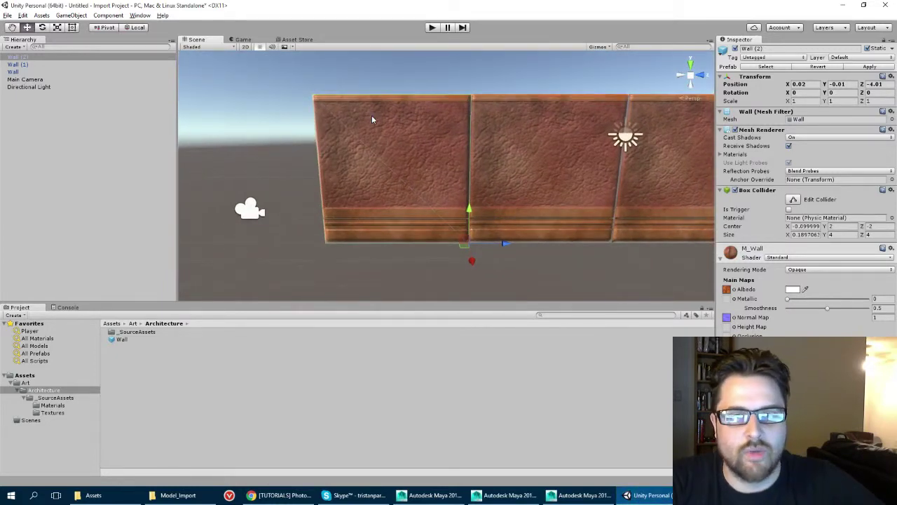
pyautogui.press('Delete')
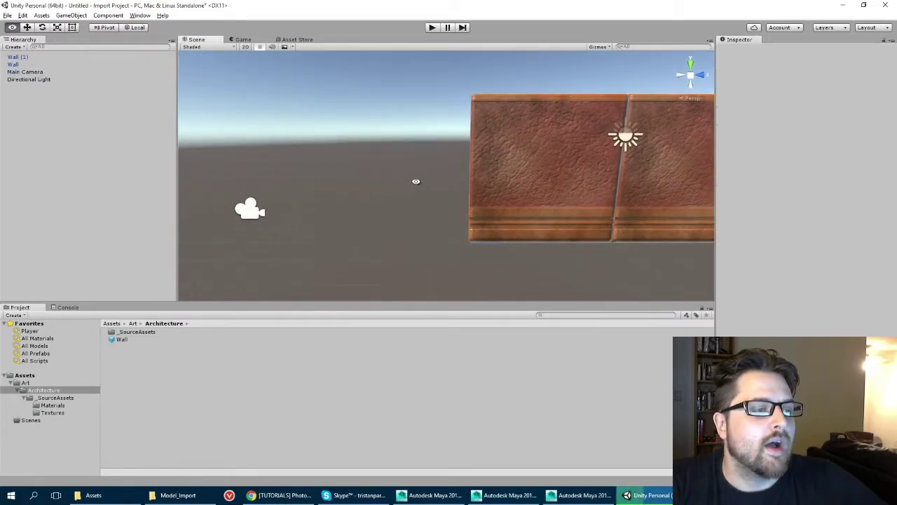
pyautogui.keyDown('alt'); pyautogui.moveTo(414, 181); pyautogui.dragTo(428, 157); pyautogui.keyUp('alt')
# Switch to the Floor scene in Maya and examine the Floor_LOD0, Floor_LOD1 and Floor_collisions meshes one by one
pyautogui.click(505, 495)
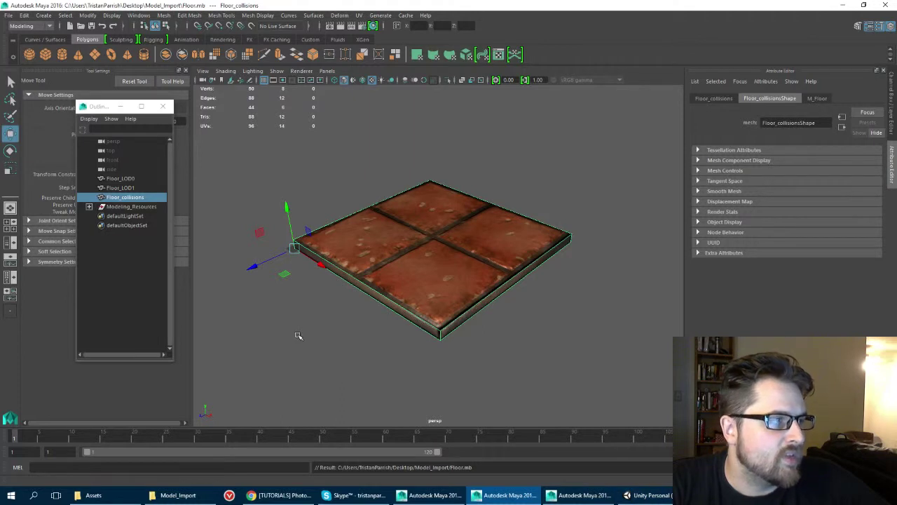
pyautogui.click(382, 177)
pyautogui.click(121, 188)
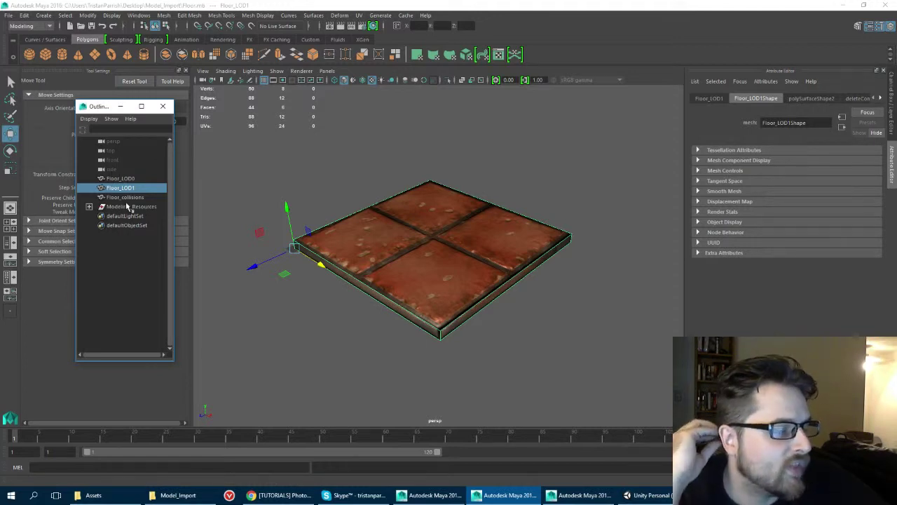
pyautogui.click(111, 201)
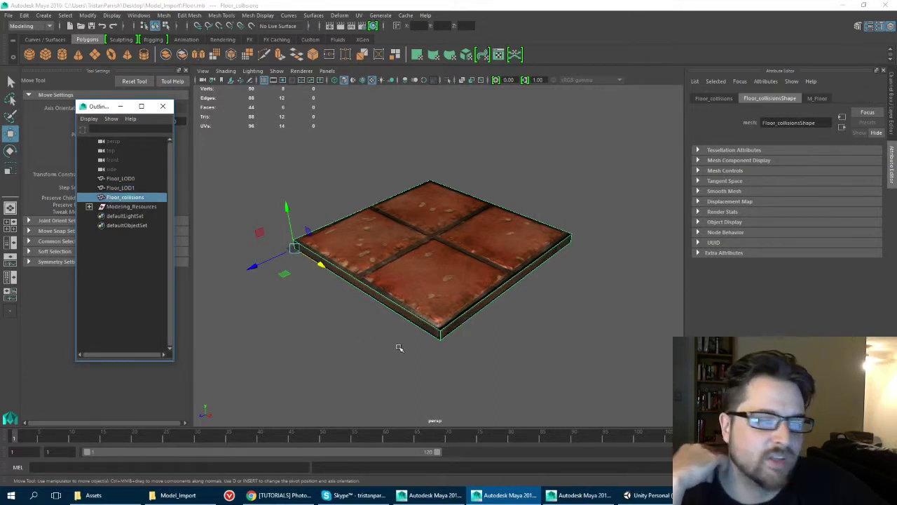
pyautogui.click(117, 179)
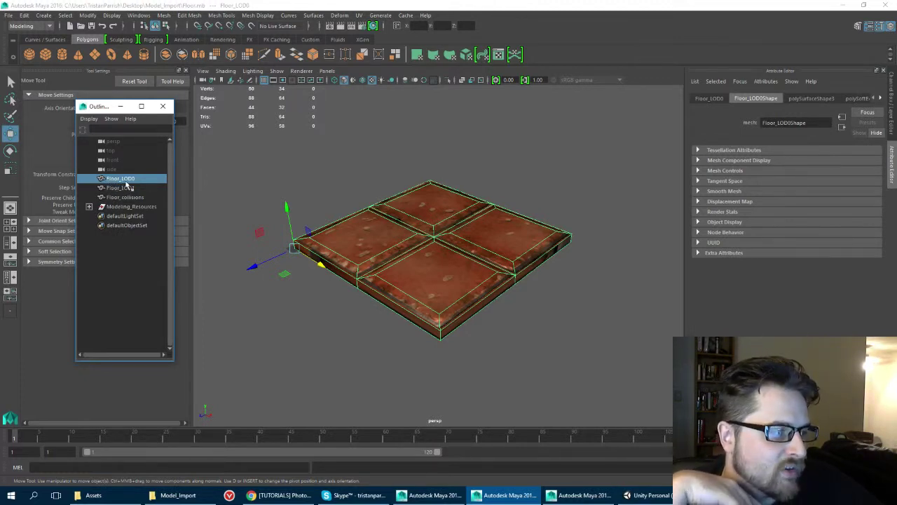
pyautogui.click(131, 189)
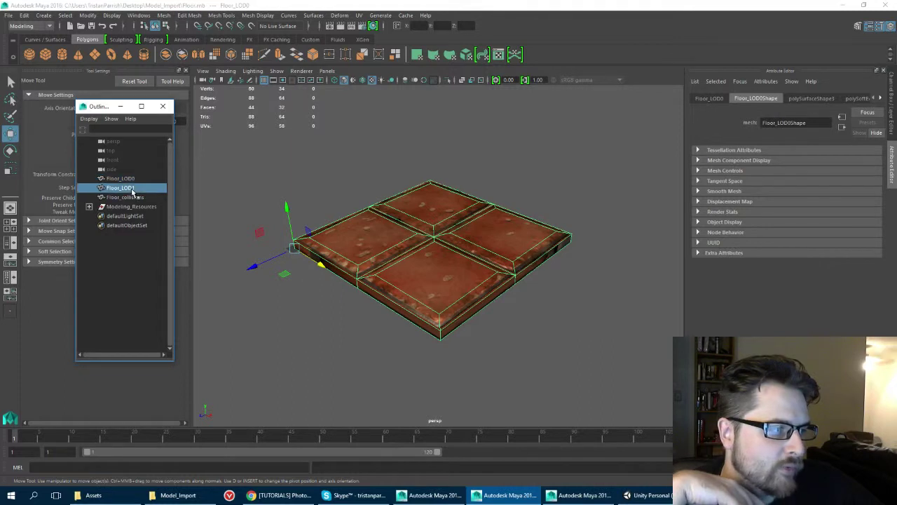
# Compare the Floor_LOD0 and Floor_LOD1 meshes and hide the Modeling_Resources group in the floor scene
pyautogui.click(126, 179)
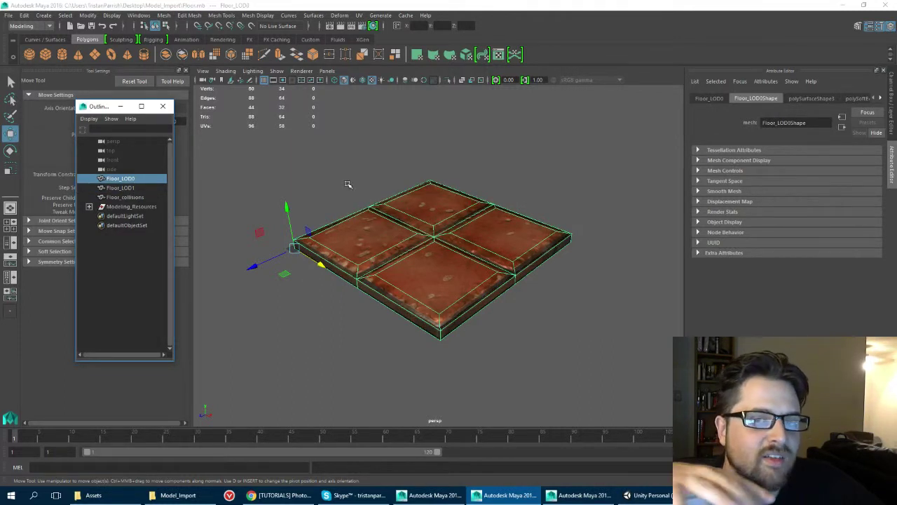
pyautogui.click(122, 188)
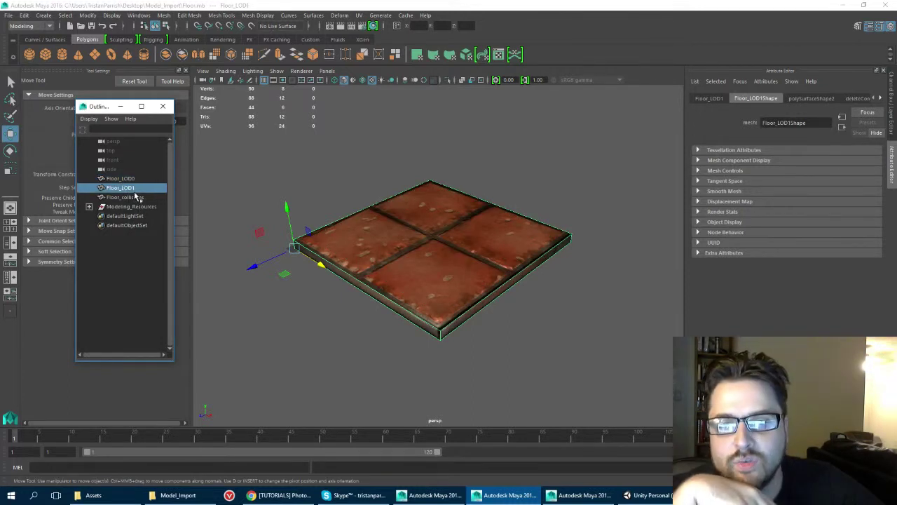
pyautogui.click(122, 207)
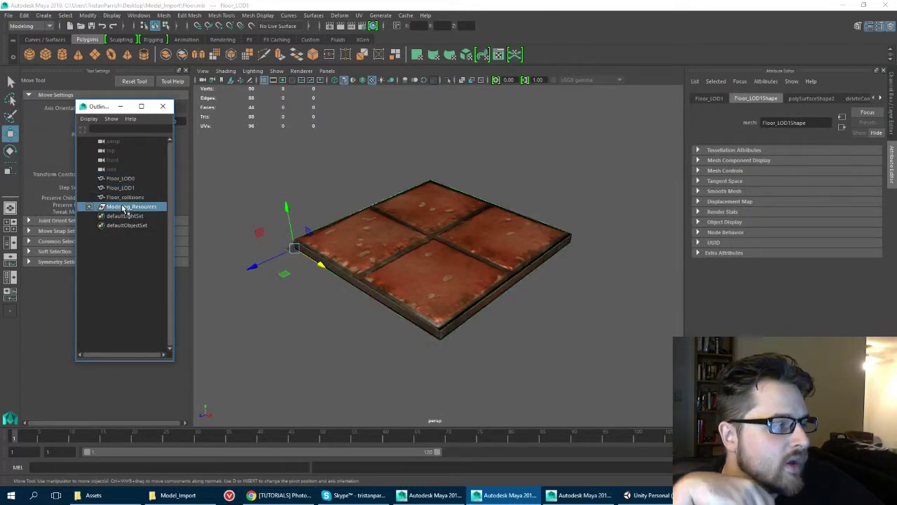
pyautogui.click(89, 206)
pyautogui.click(89, 207)
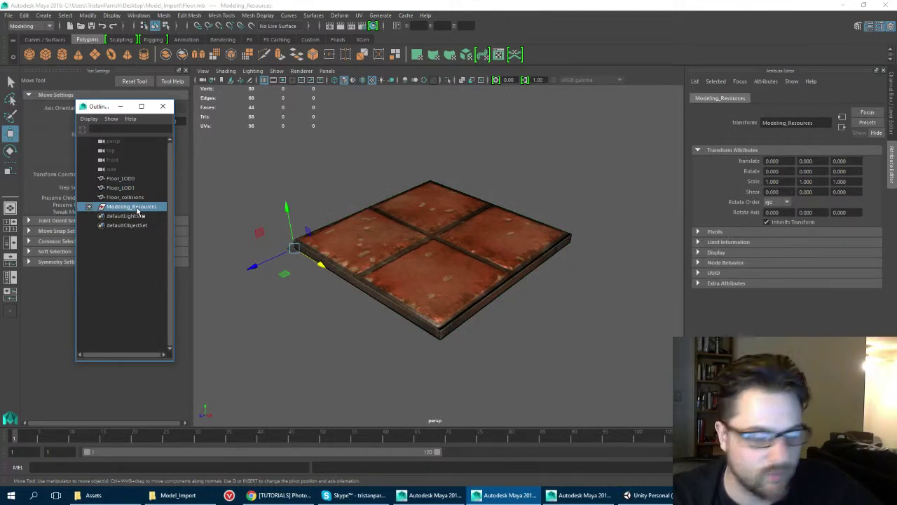
pyautogui.hotkey('ctrl', 'h')
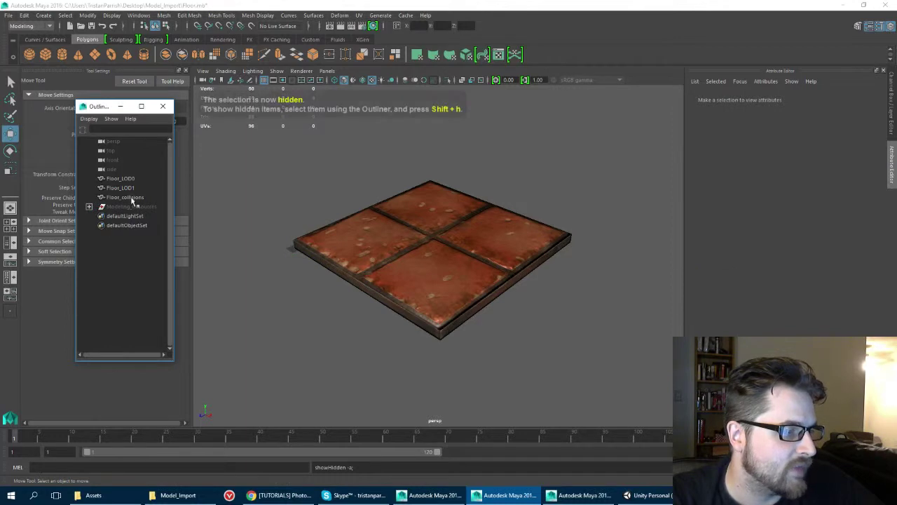
# Move Floor_collisions along Z to about -711.35 to examine it beside the floor, and undo the move
pyautogui.click(124, 197)
pyautogui.click(122, 188)
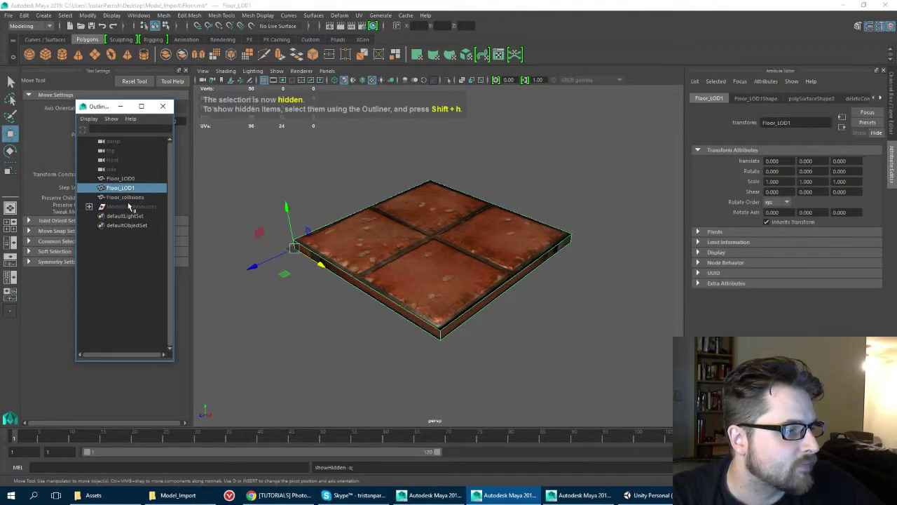
pyautogui.click(126, 198)
pyautogui.moveTo(258, 265); pyautogui.dragTo(443, 193)
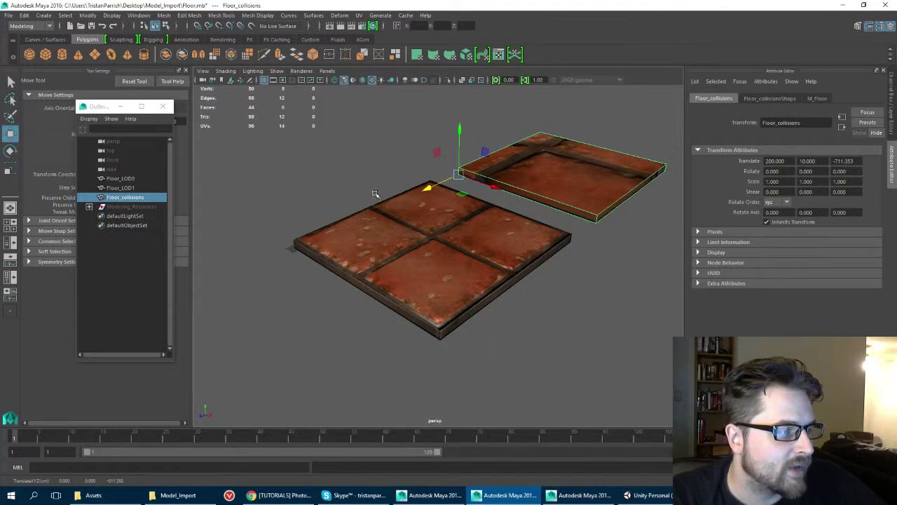
pyautogui.scroll(2, 374, 194)
pyautogui.keyDown('alt'); pyautogui.moveTo(370, 203); pyautogui.dragTo(343, 236, button='middle'); pyautogui.keyUp('alt')
pyautogui.scroll(-2, 359, 230)
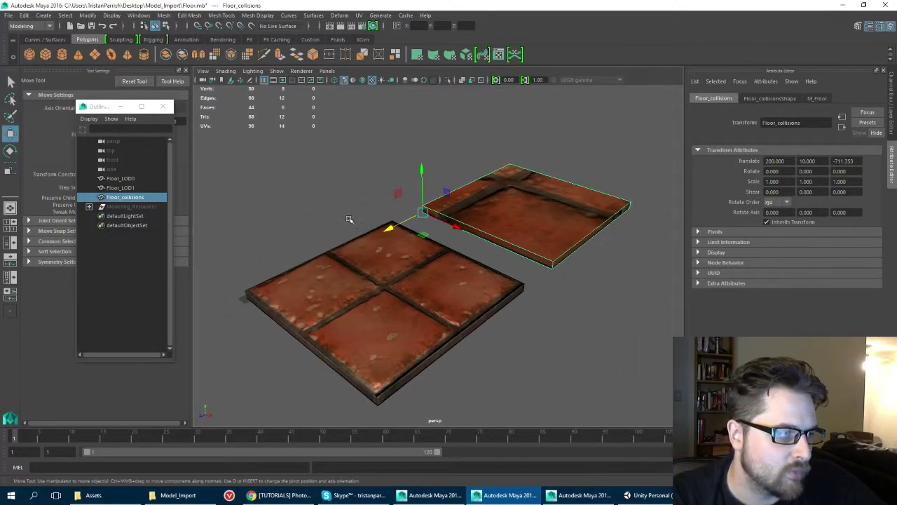
pyautogui.keyDown('alt'); pyautogui.moveTo(569, 245); pyautogui.dragTo(521, 237); pyautogui.keyUp('alt')
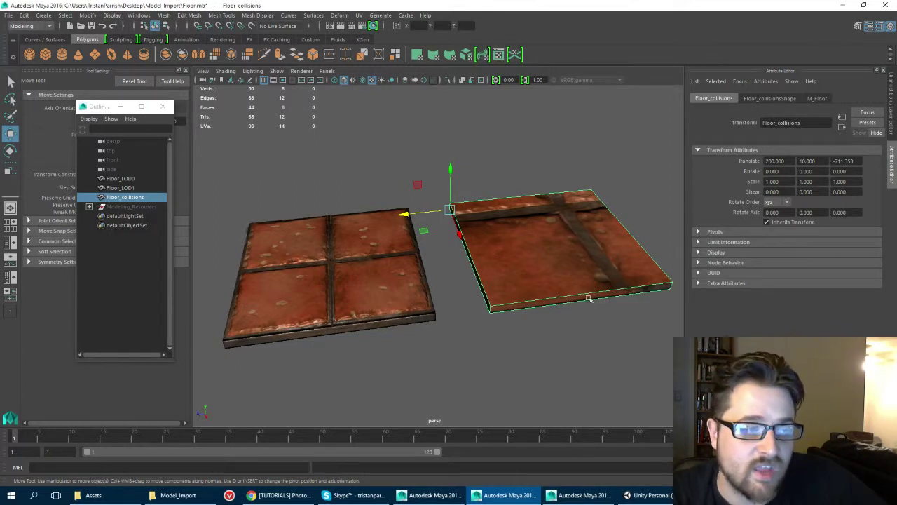
pyautogui.moveTo(356, 124)
pyautogui.keyDown('alt'); pyautogui.mouseDown()
pyautogui.moveTo(394, 121)
pyautogui.moveTo(371, 131)
pyautogui.mouseUp(); pyautogui.keyUp('alt')
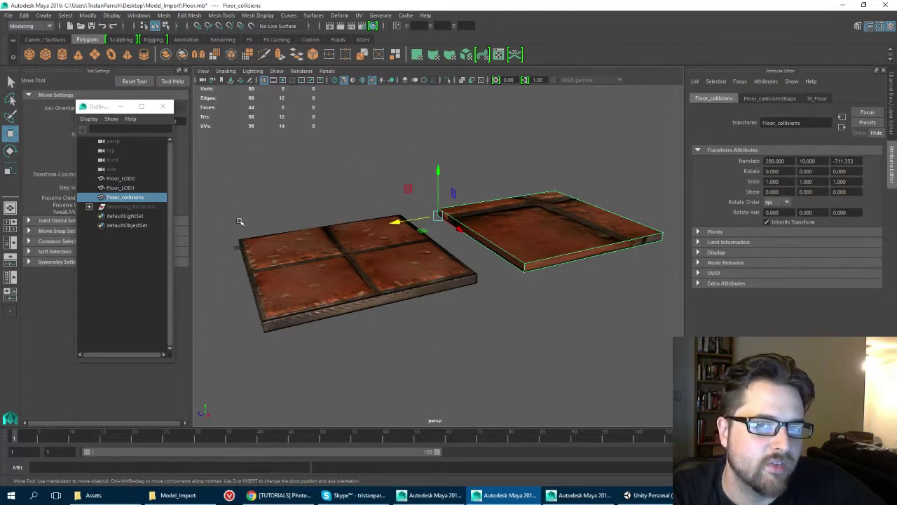
pyautogui.hotkey('ctrl', 'z')
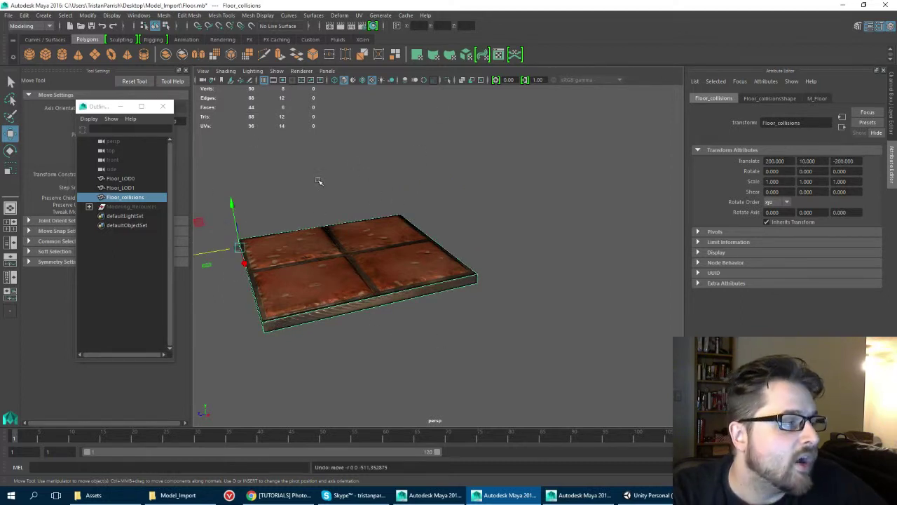
# Select the Floor_LOD0, Floor_LOD1 and Floor_collisions meshes together
pyautogui.keyDown('alt'); pyautogui.moveTo(318, 181); pyautogui.dragTo(298, 177); pyautogui.keyUp('alt')
pyautogui.scroll(3, 298, 176)
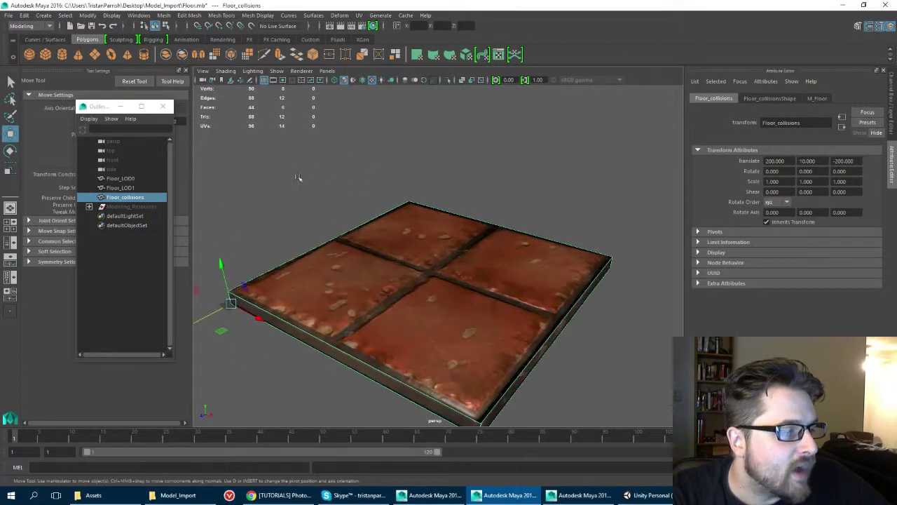
pyautogui.click(111, 179)
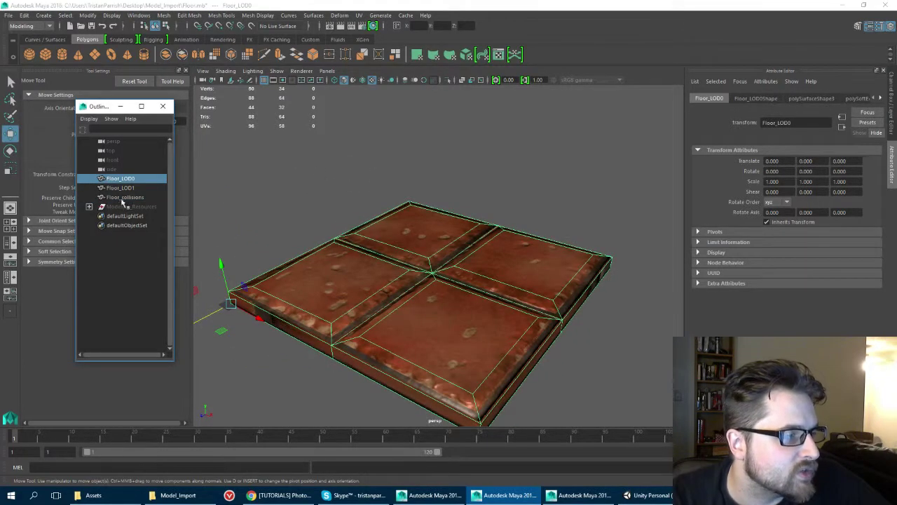
pyautogui.keyDown('shift'); pyautogui.click(116, 199); pyautogui.keyUp('shift')
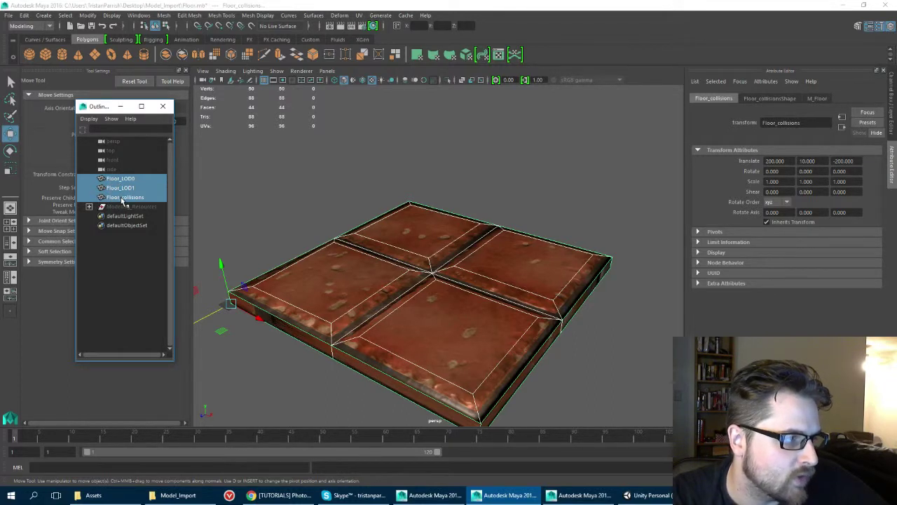
pyautogui.click(7, 15)
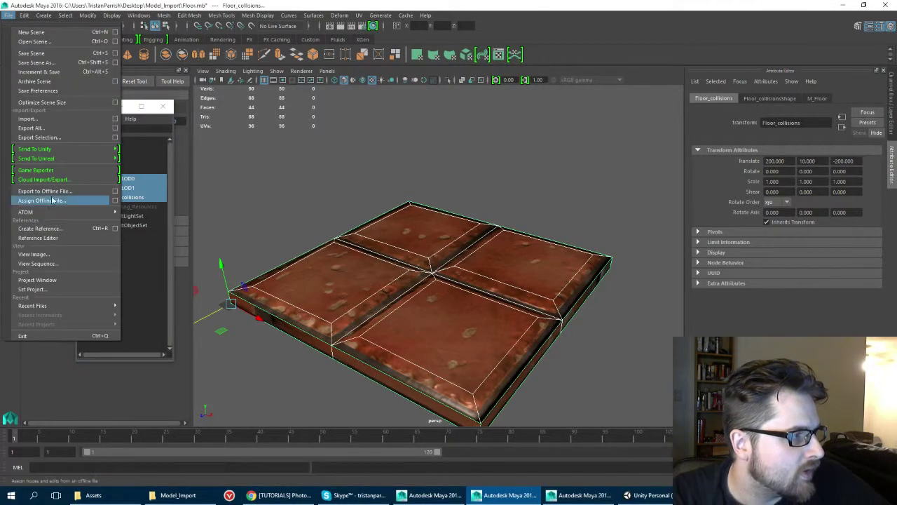
pyautogui.click(40, 137)
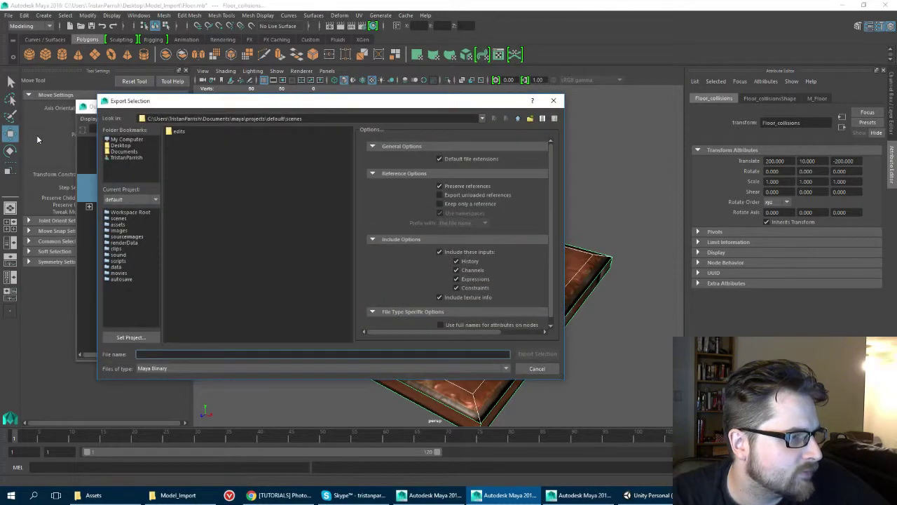
pyautogui.click(537, 368)
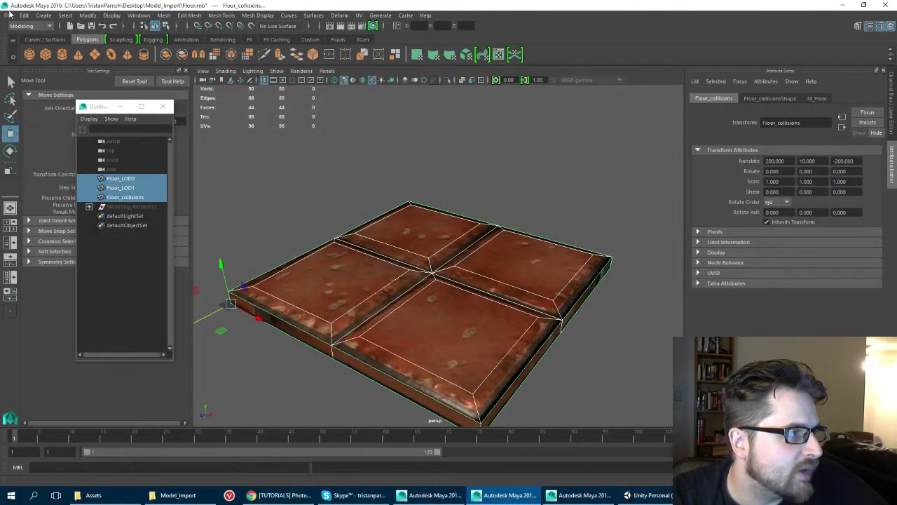
# Start exporting only the selected floor meshes and browse to the Model_Import folder on the Desktop as the destination
pyautogui.click(8, 15)
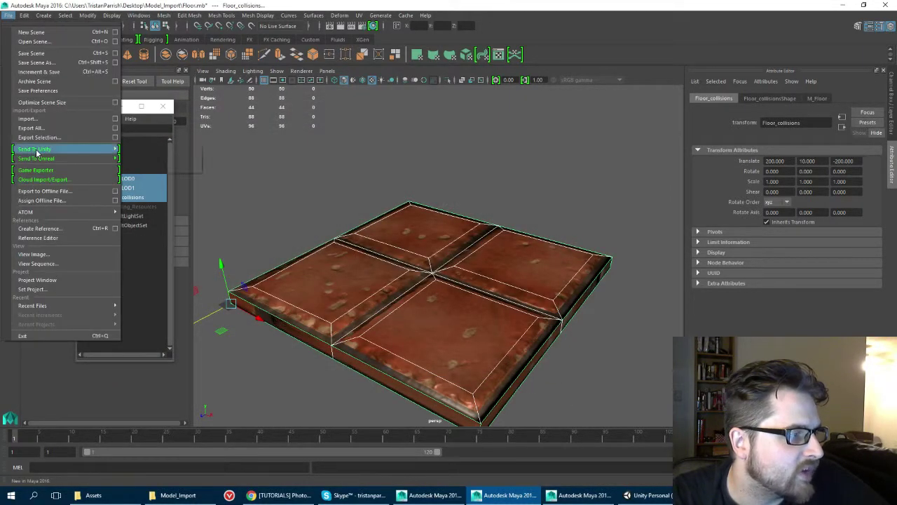
pyautogui.moveTo(27, 152)
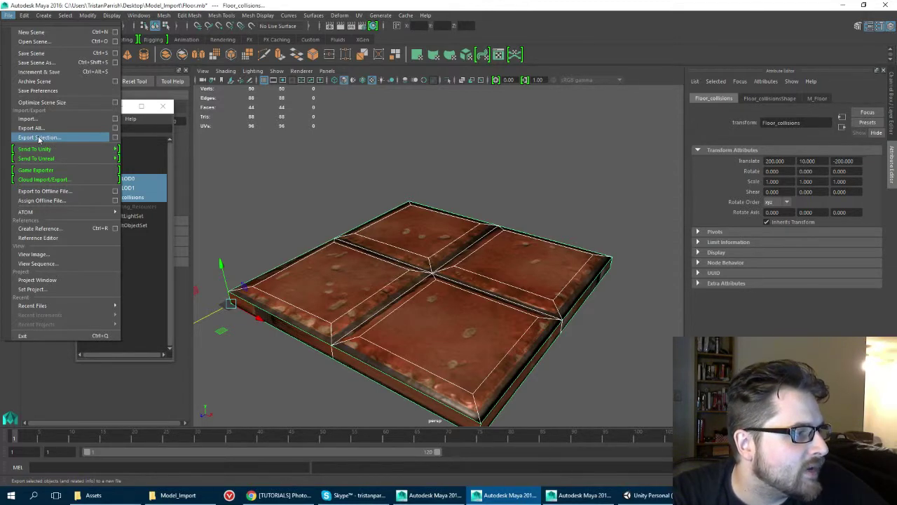
pyautogui.click(38, 139)
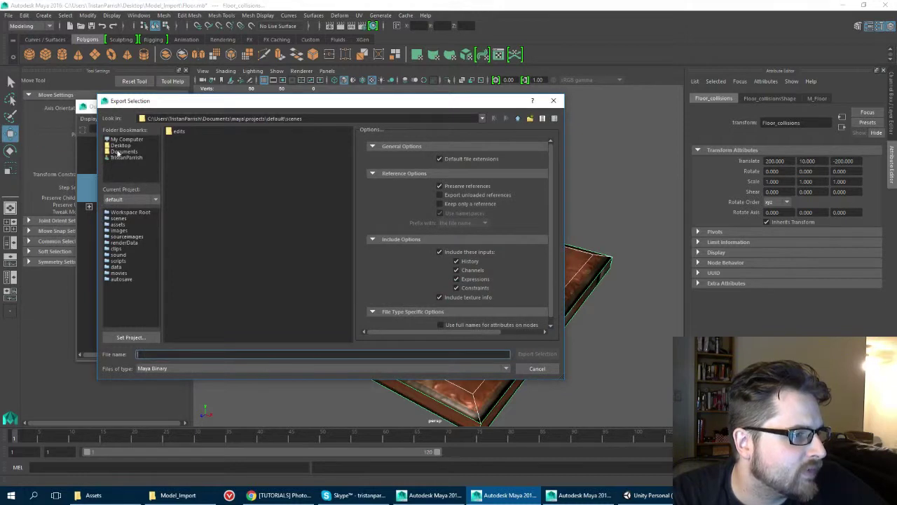
pyautogui.click(122, 145)
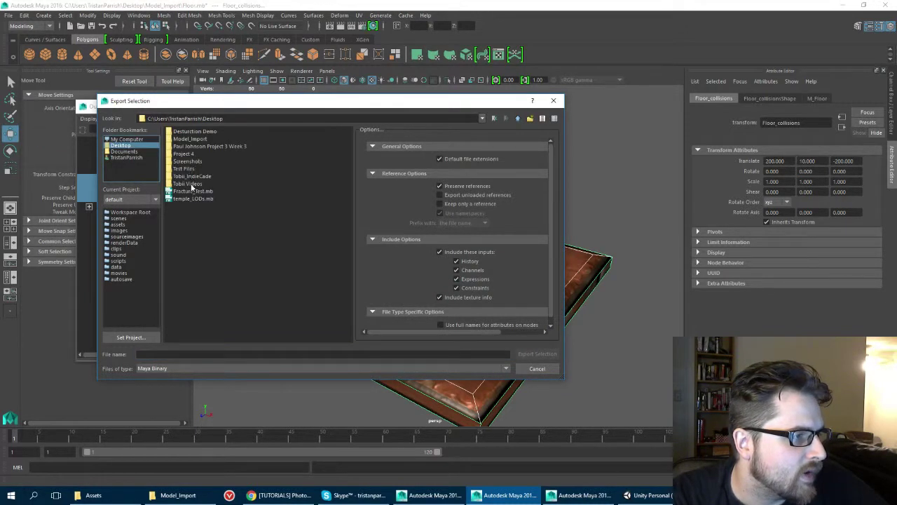
pyautogui.doubleClick(190, 139)
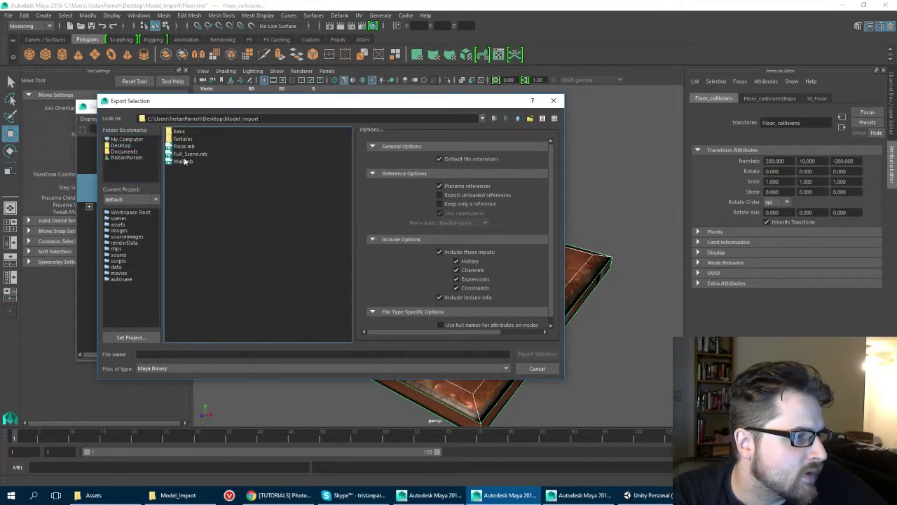
# Set the file type to FBX export and export the selection over the existing Floor.fbx, confirming the replacement
pyautogui.click(180, 369)
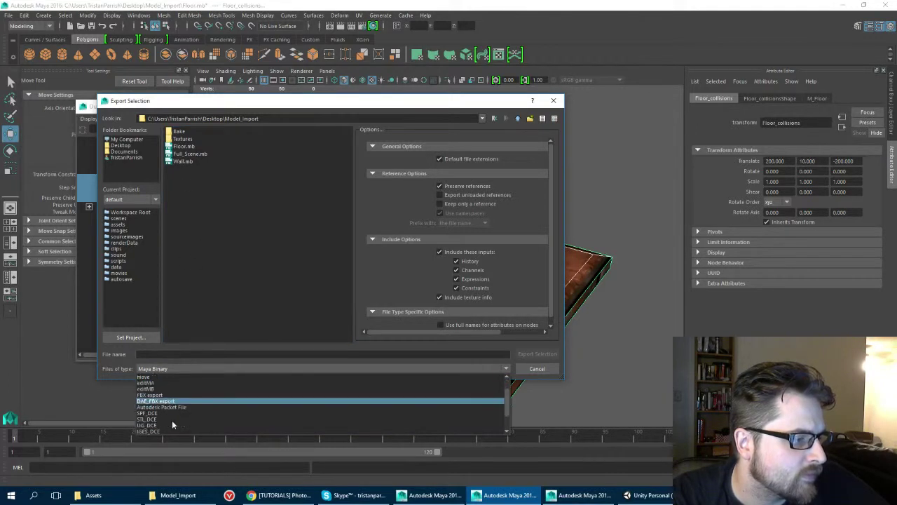
pyautogui.scroll(-2, 168, 417)
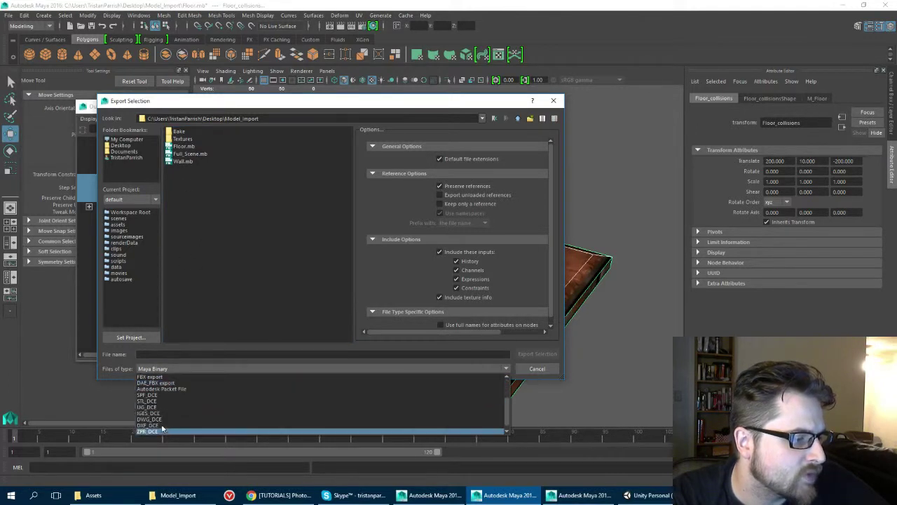
pyautogui.click(163, 378)
pyautogui.scroll(-3, 528, 252)
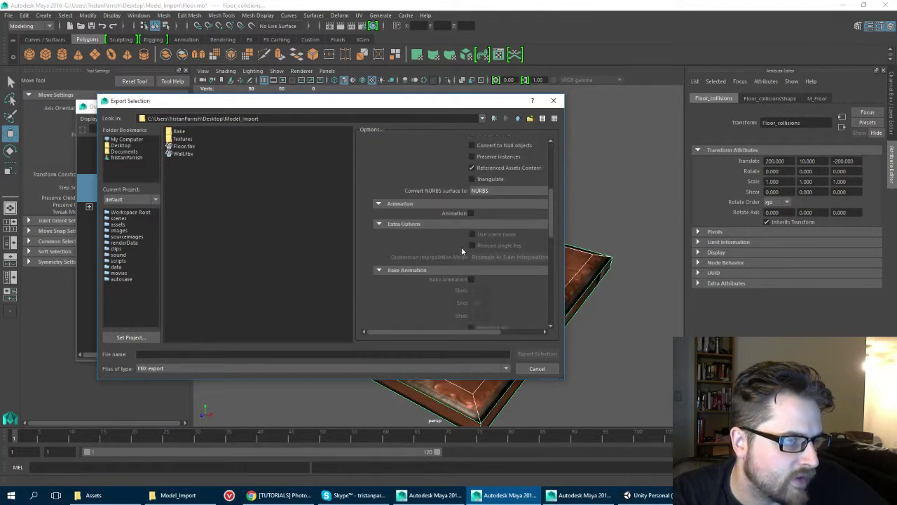
pyautogui.scroll(3, 448, 256)
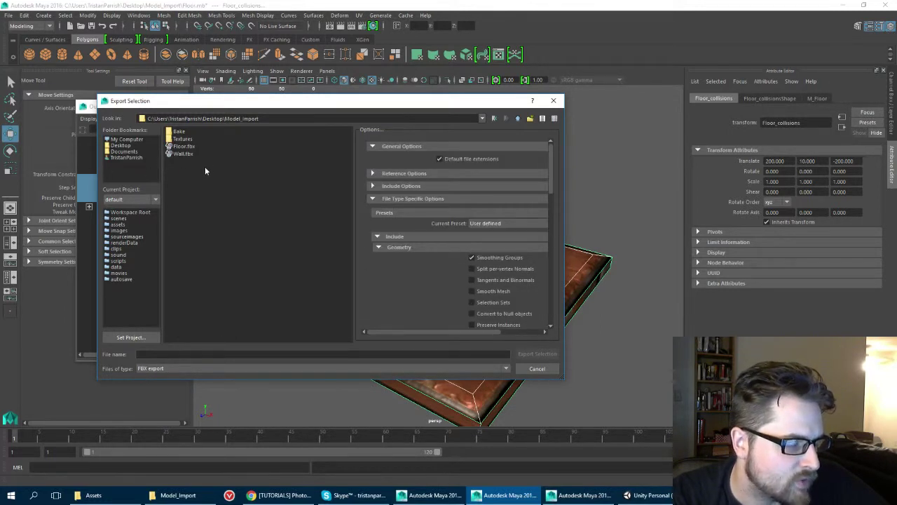
pyautogui.click(182, 147)
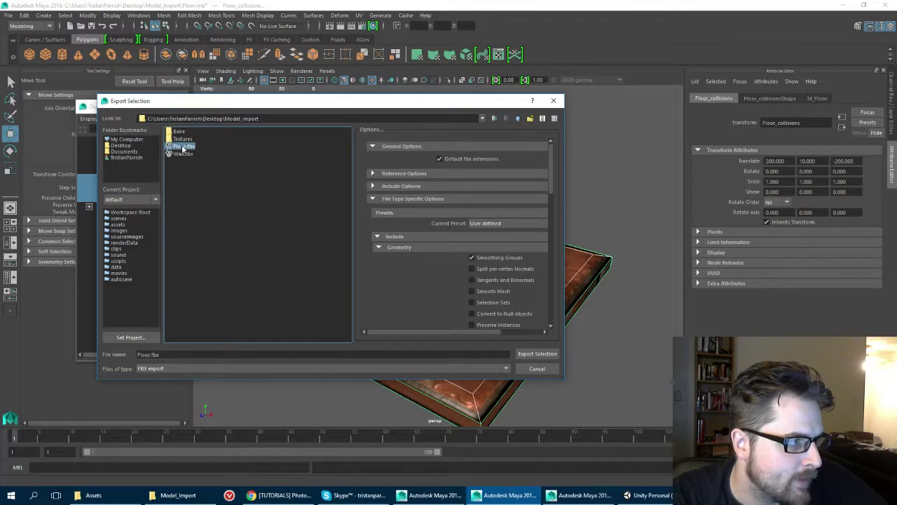
pyautogui.click(532, 354)
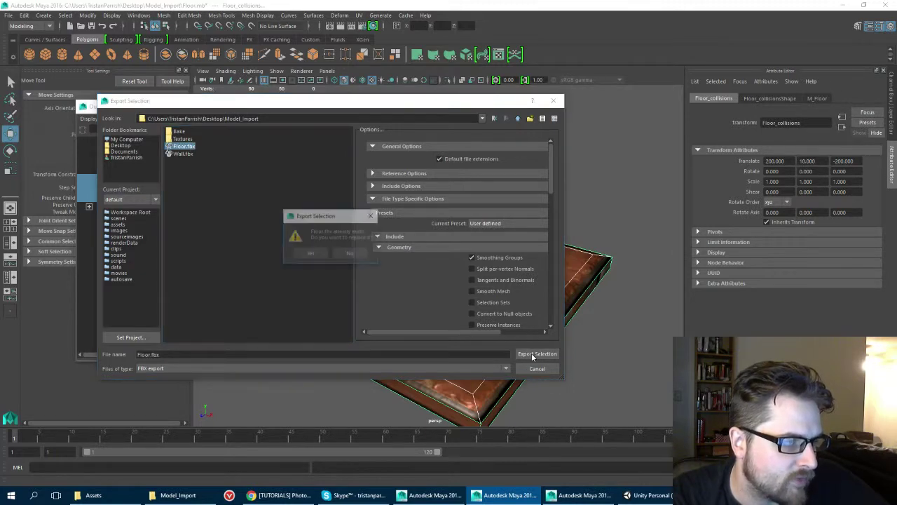
pyautogui.click(315, 255)
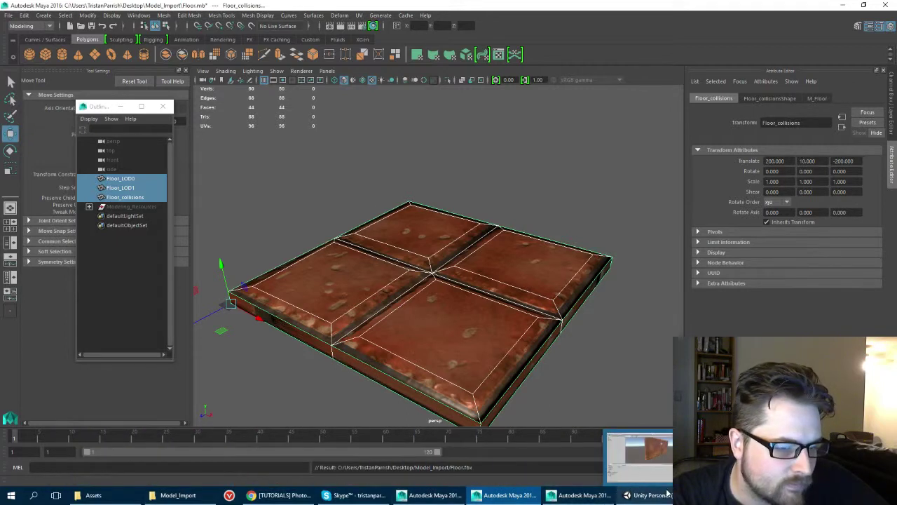
# Switch to Unity's _SourceAssets folder, and open the matching Assets/Art/Architecture/_SourceAssets project folder in File Explorer
pyautogui.click(668, 495)
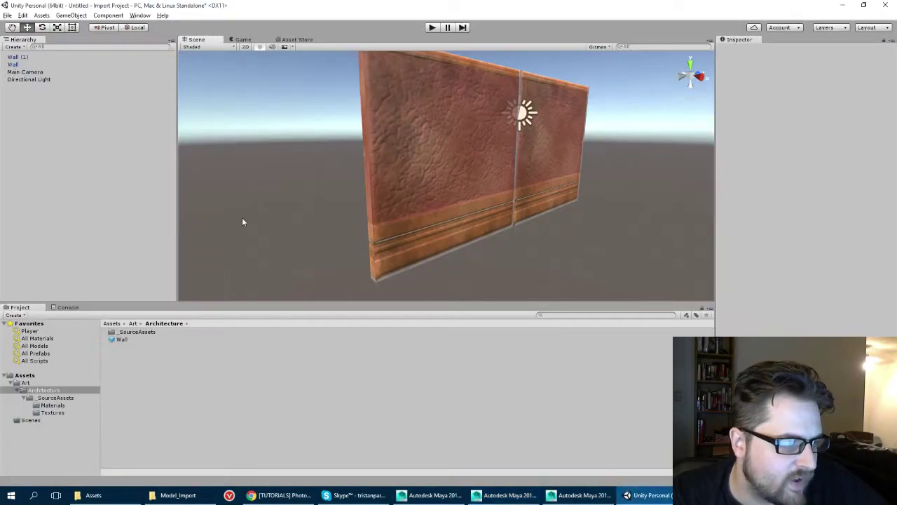
pyautogui.click(54, 398)
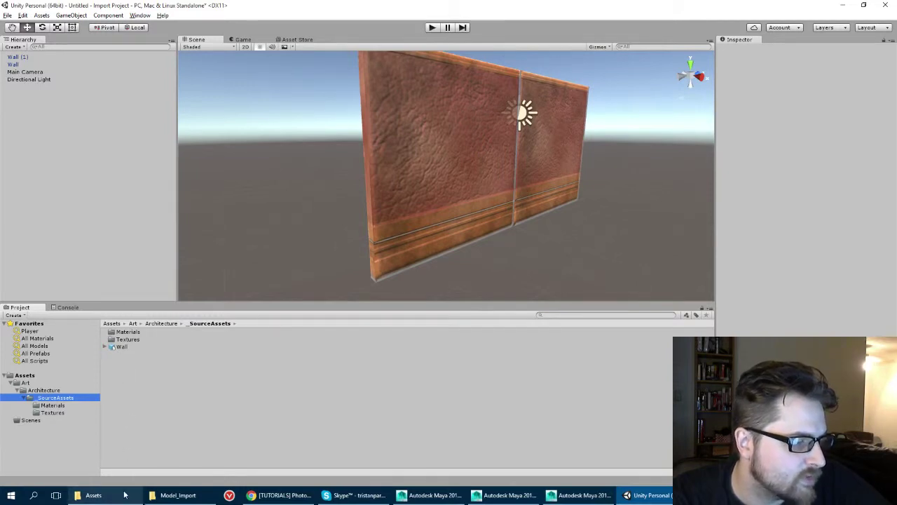
pyautogui.moveTo(125, 495)
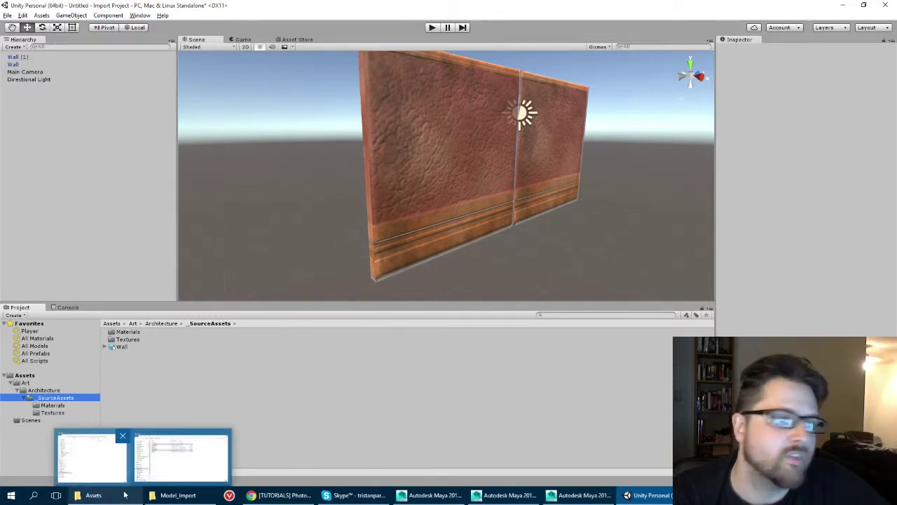
pyautogui.click(92, 456)
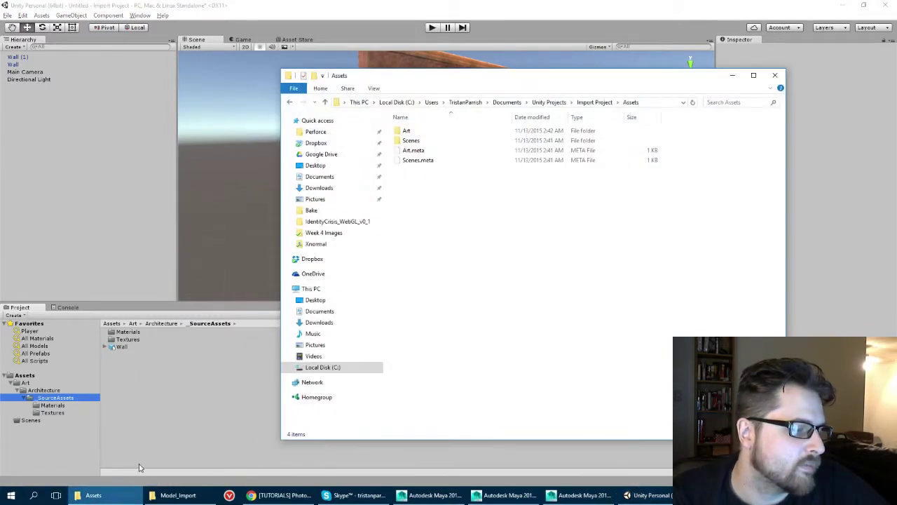
pyautogui.click(407, 133)
pyautogui.doubleClick(407, 133)
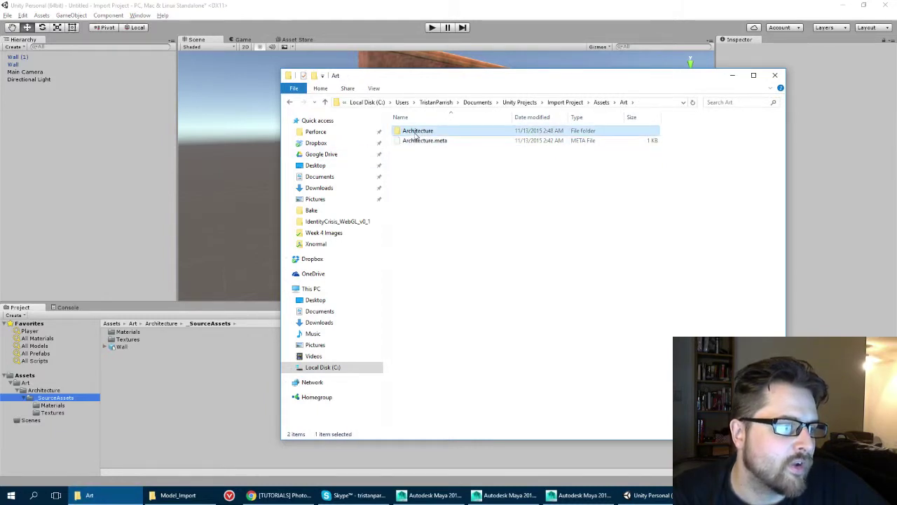
pyautogui.doubleClick(414, 131)
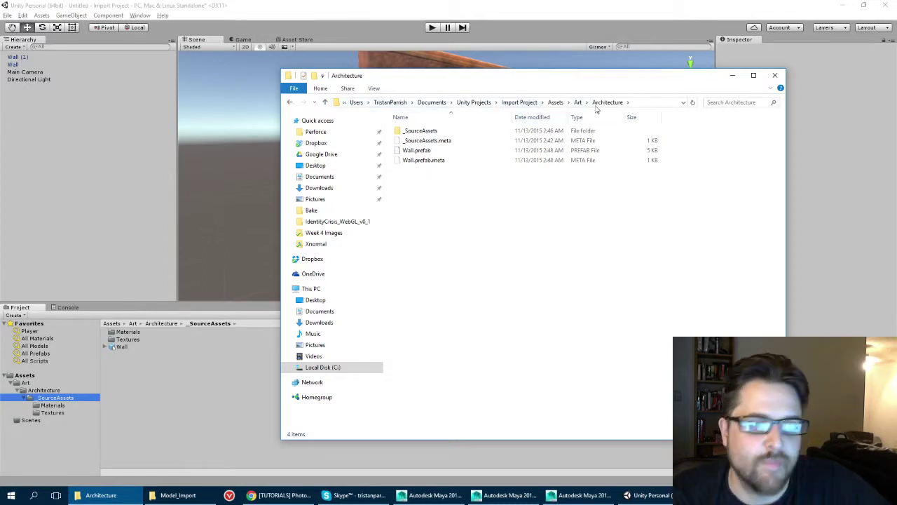
pyautogui.click(559, 104)
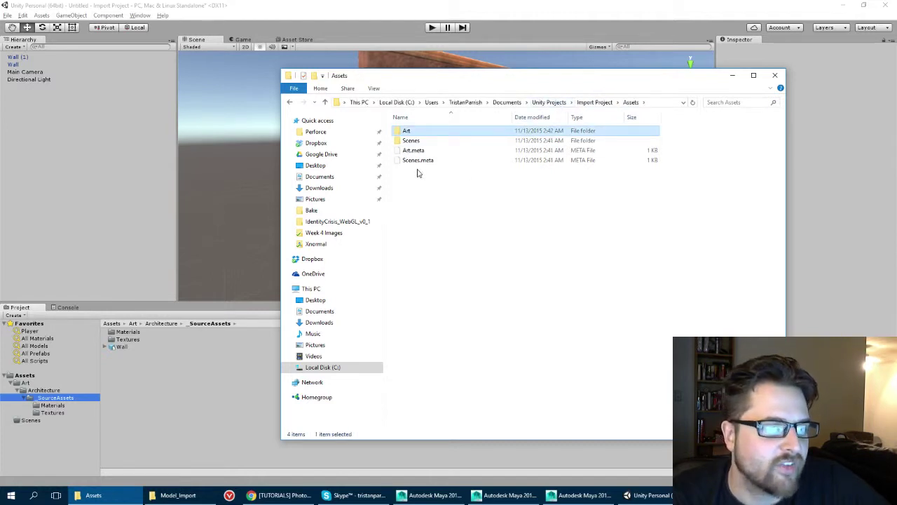
pyautogui.doubleClick(412, 132)
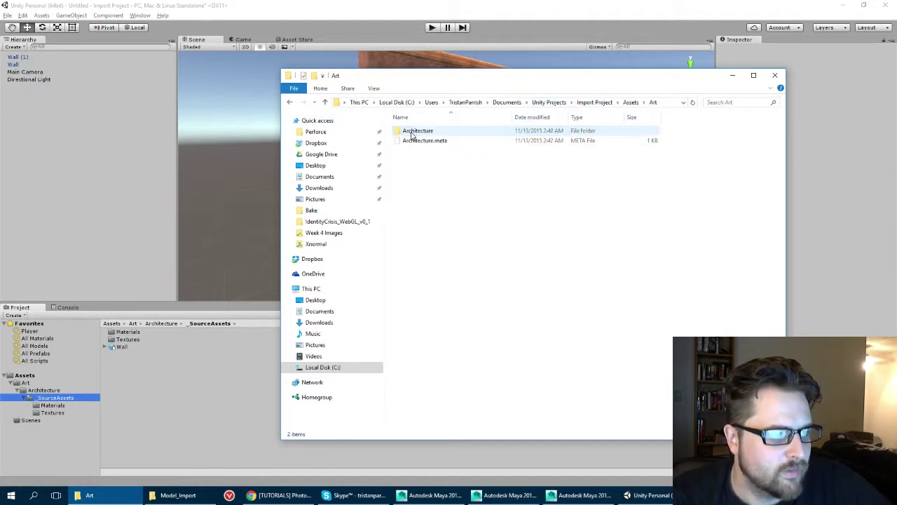
pyautogui.doubleClick(412, 132)
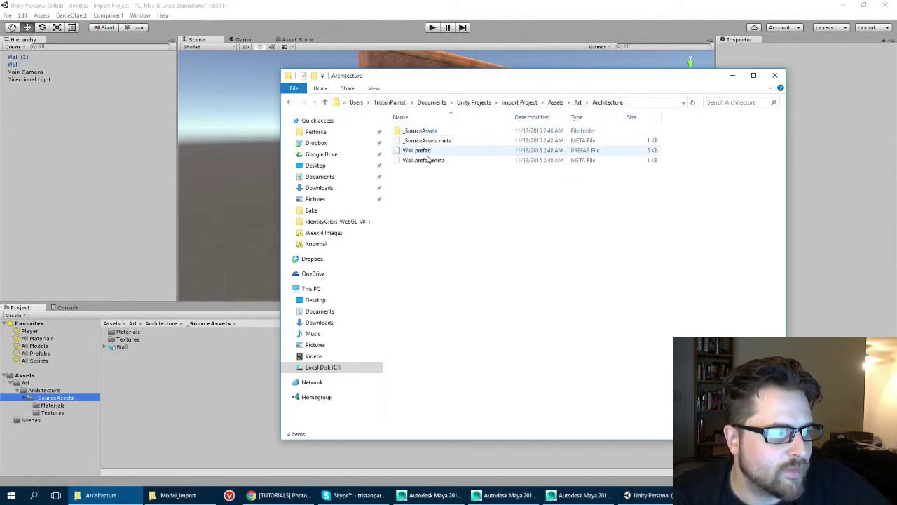
pyautogui.doubleClick(413, 133)
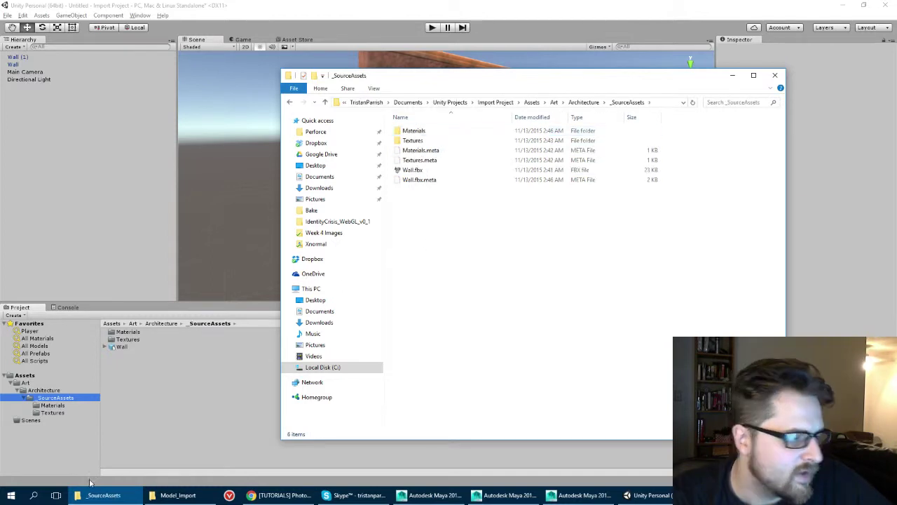
# Copy Floor.fbx from the Model_Import folder into the project's _SourceAssets folder, with both folder windows side by side
pyautogui.click(179, 495)
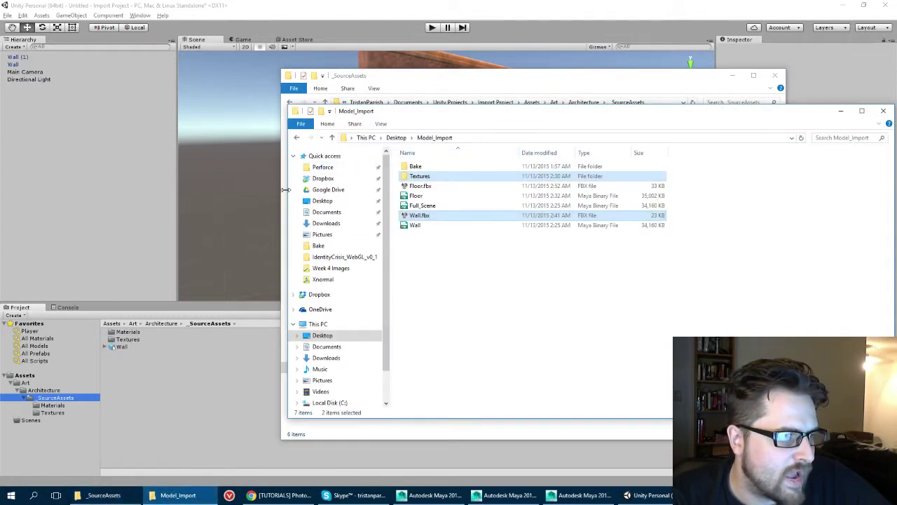
pyautogui.moveTo(286, 189); pyautogui.dragTo(383, 189)
pyautogui.moveTo(513, 120); pyautogui.dragTo(666, 121)
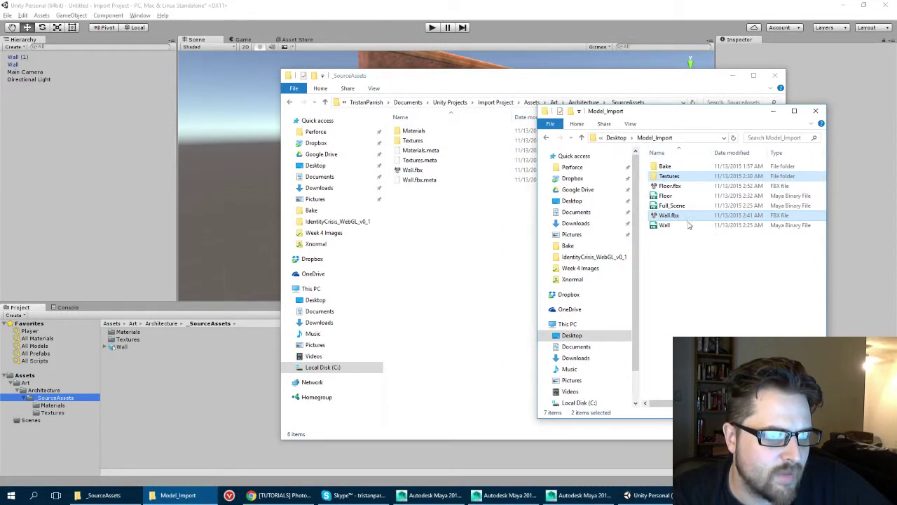
pyautogui.moveTo(640, 111); pyautogui.dragTo(685, 116)
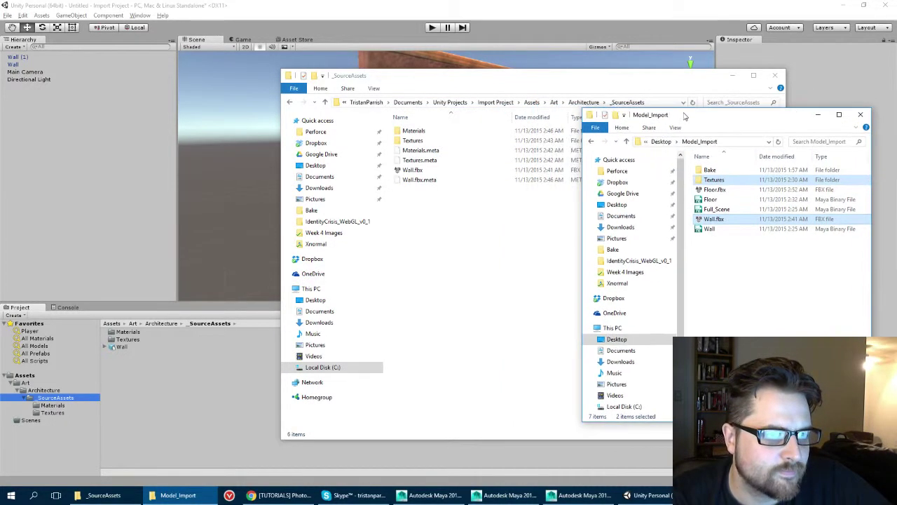
pyautogui.click(710, 190)
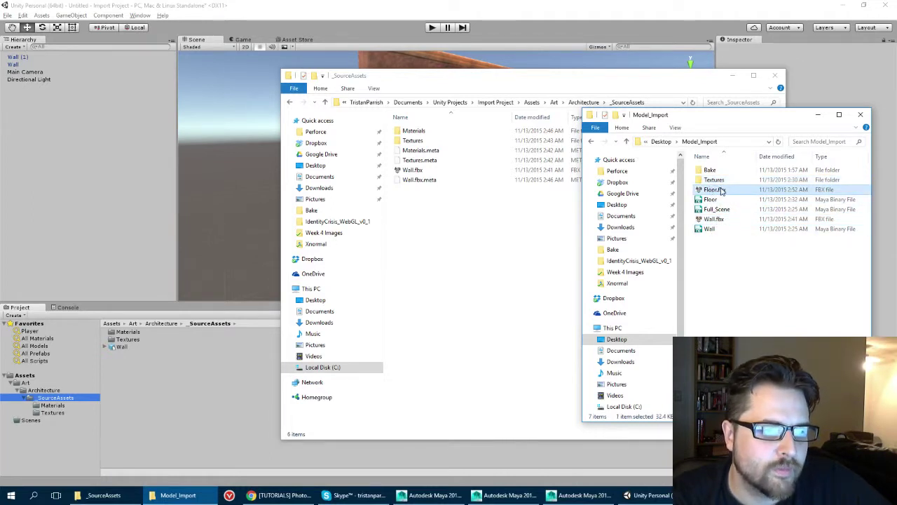
pyautogui.moveTo(722, 191); pyautogui.dragTo(422, 230, button='right')
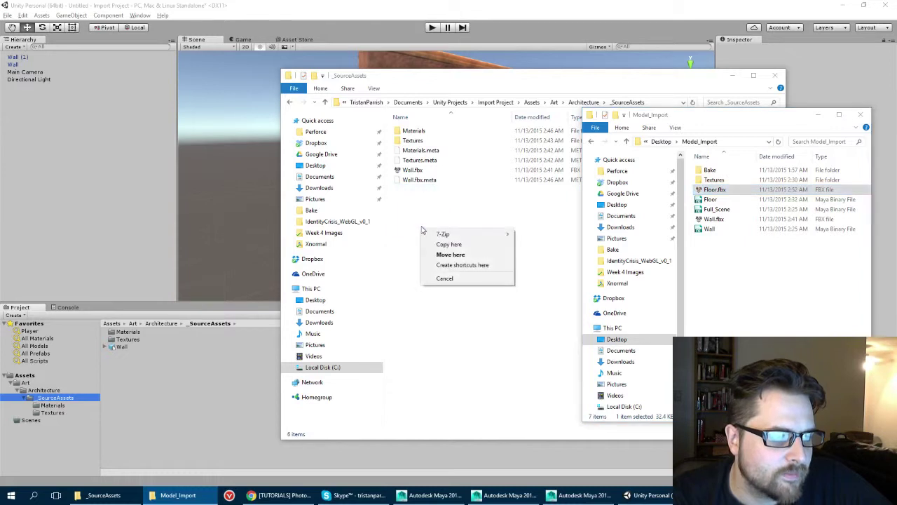
pyautogui.click(440, 245)
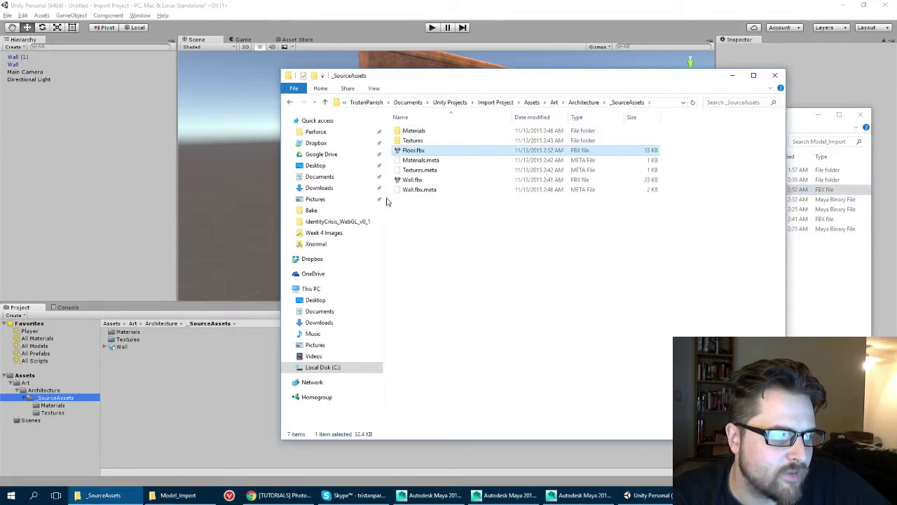
# Return to Unity, accept the normal map fix for the Floor_normals texture, and inspect the imported Floor_Albedo material
pyautogui.click(354, 12)
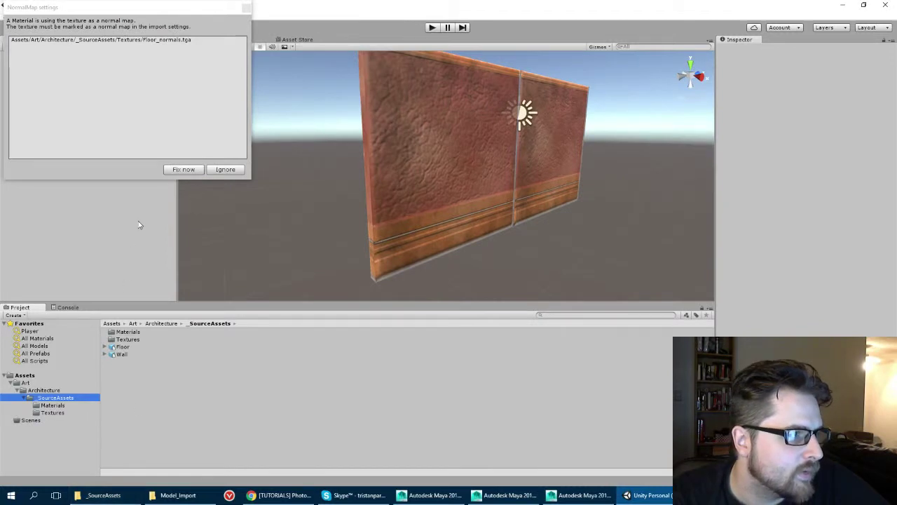
pyautogui.click(183, 170)
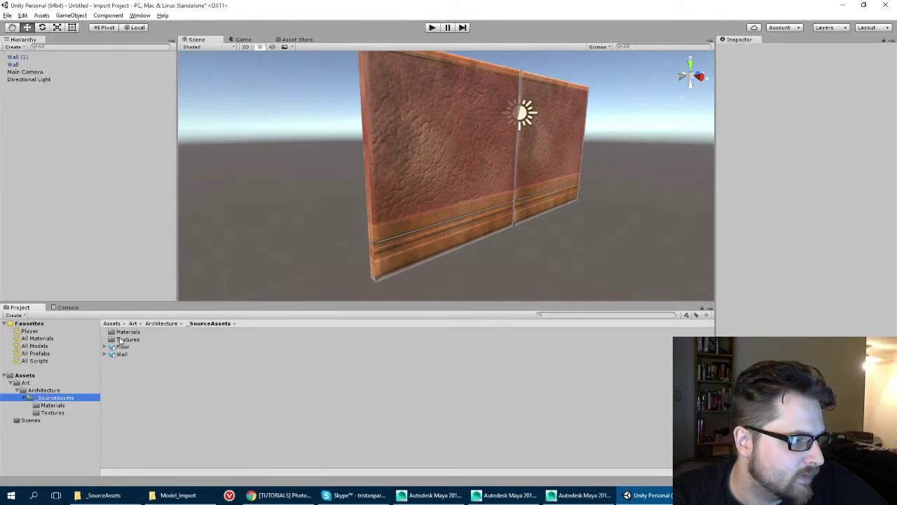
pyautogui.click(121, 341)
pyautogui.doubleClick(123, 340)
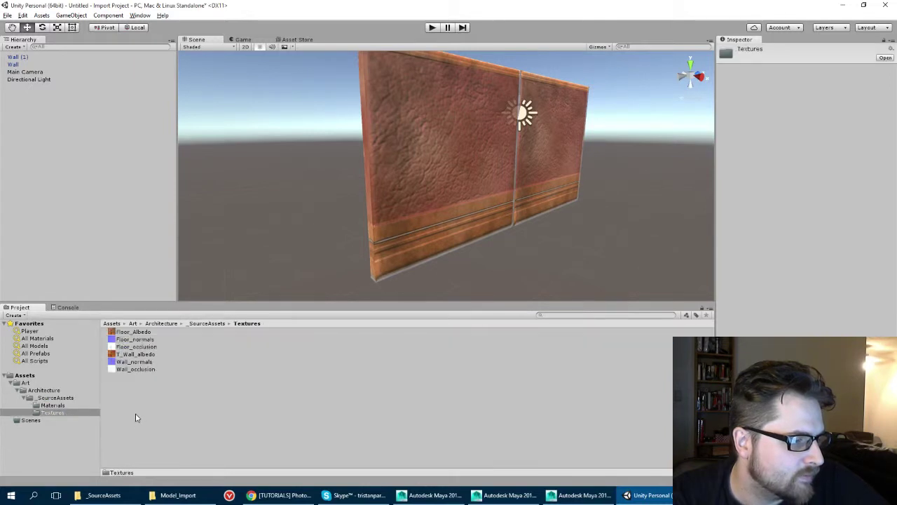
pyautogui.click(207, 324)
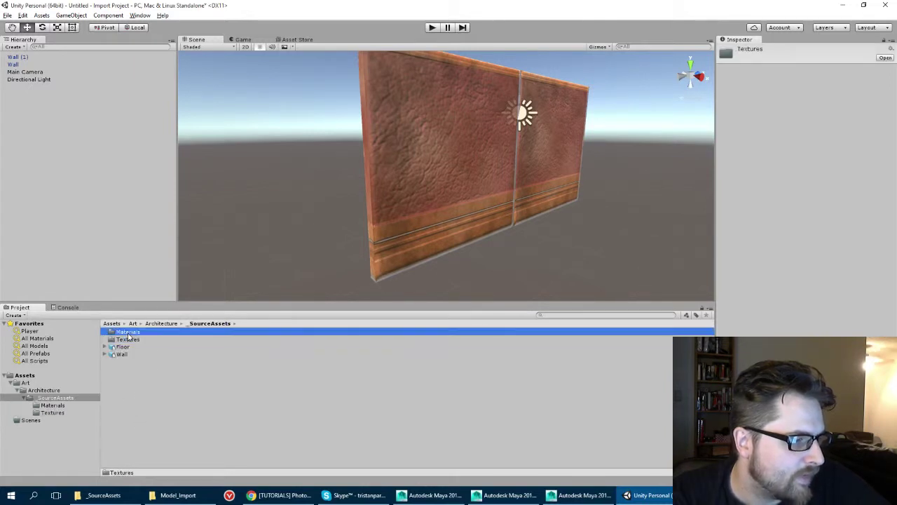
pyautogui.doubleClick(128, 338)
pyautogui.click(129, 342)
pyautogui.click(126, 333)
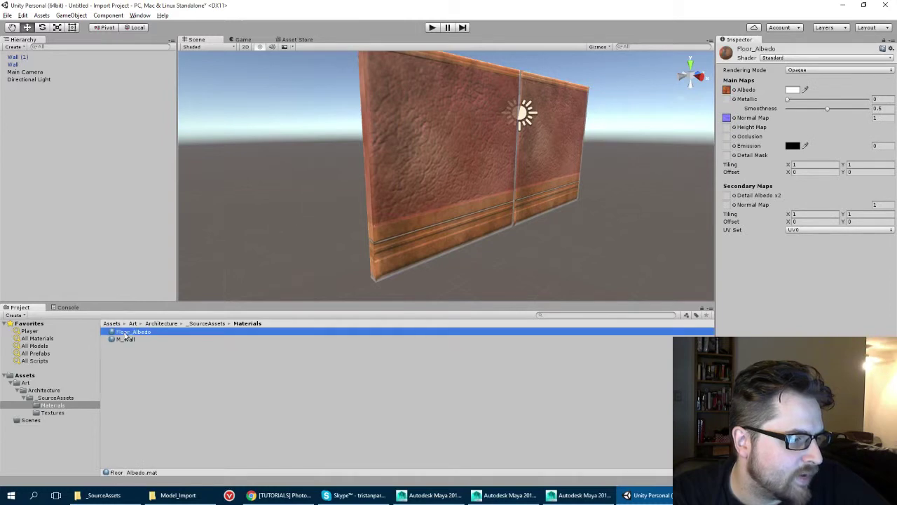
# Set the Floor model's material naming to From Model's Material in its import settings and apply the change
pyautogui.click(51, 398)
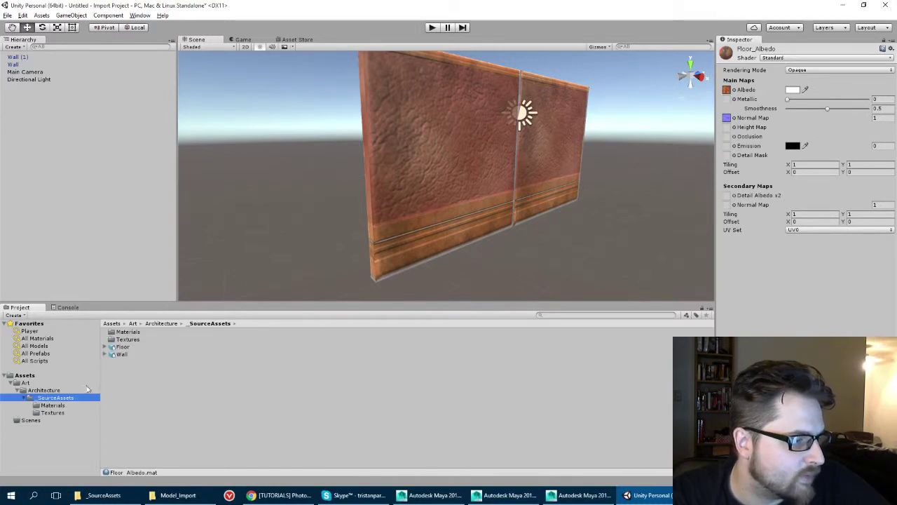
pyautogui.click(120, 354)
pyautogui.click(120, 347)
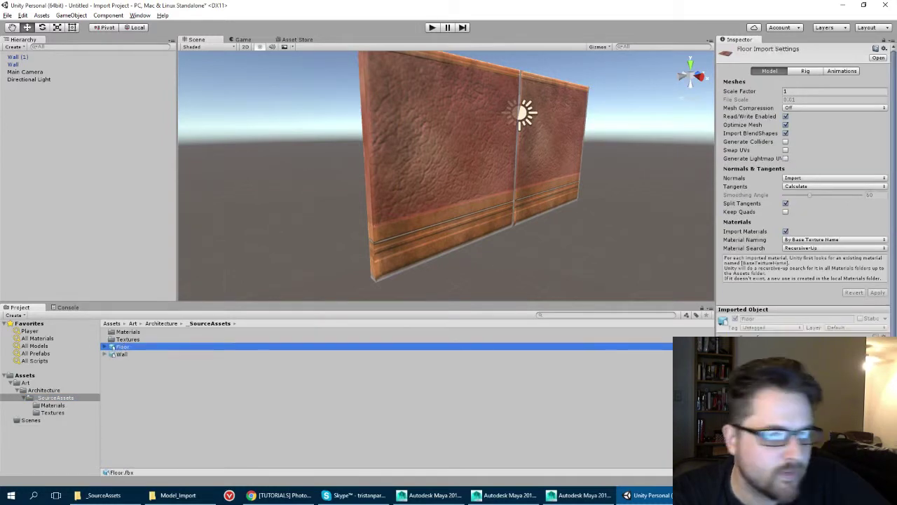
pyautogui.click(806, 240)
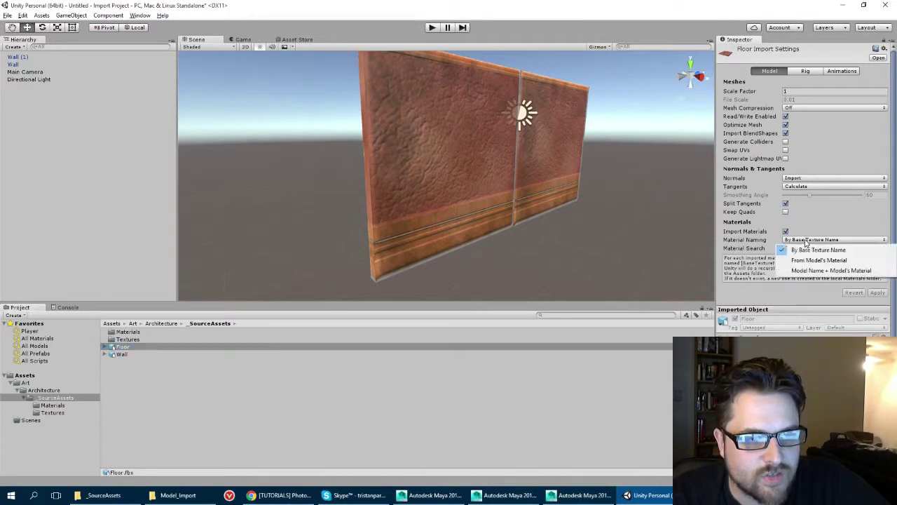
pyautogui.click(813, 260)
pyautogui.click(881, 294)
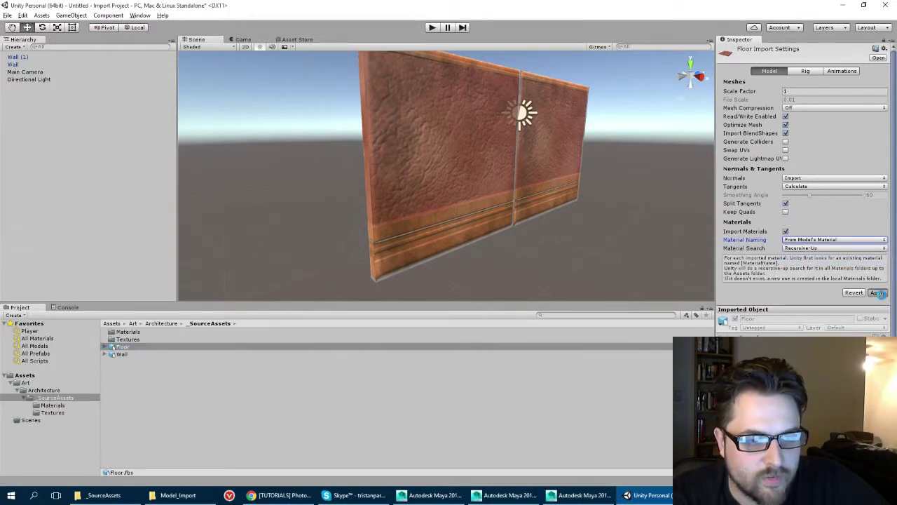
# Delete the redundant Floor_Albedo material from the Materials folder, keeping M_Floor and M_Wall
pyautogui.doubleClick(128, 332)
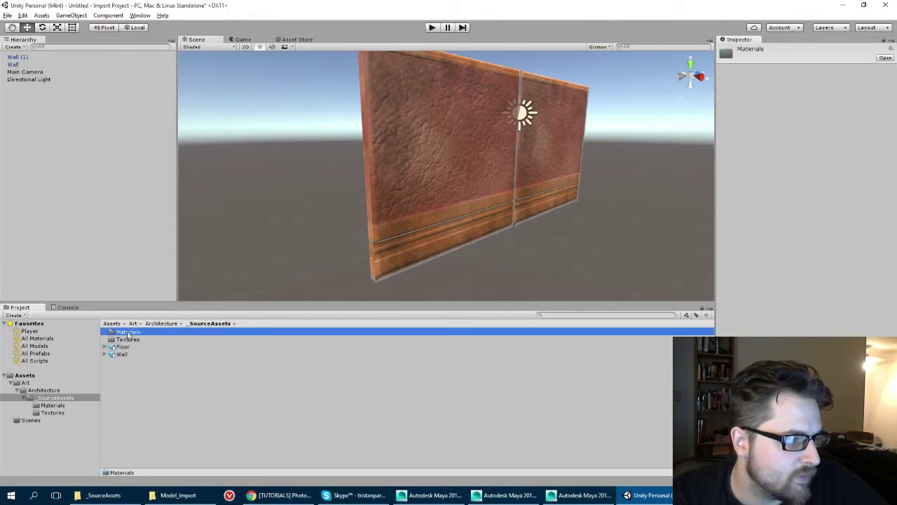
pyautogui.click(131, 338)
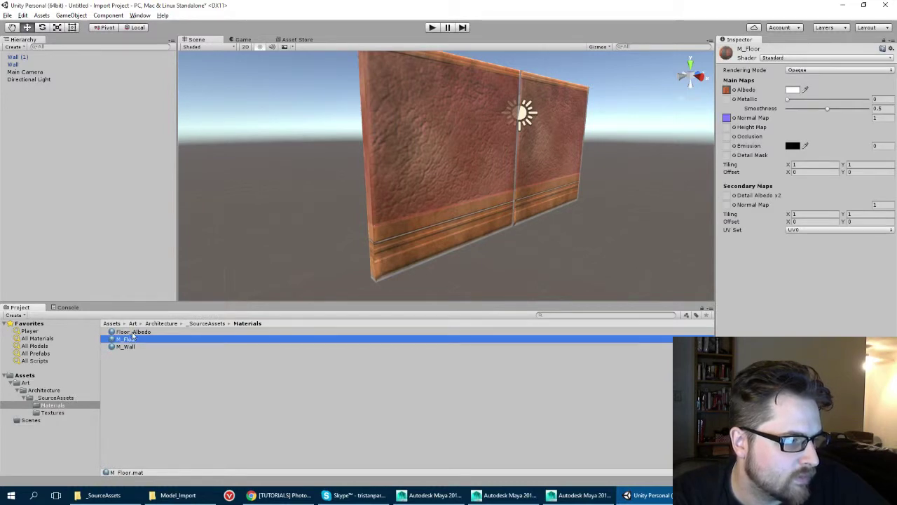
pyautogui.rightClick(133, 332)
pyautogui.click(150, 206)
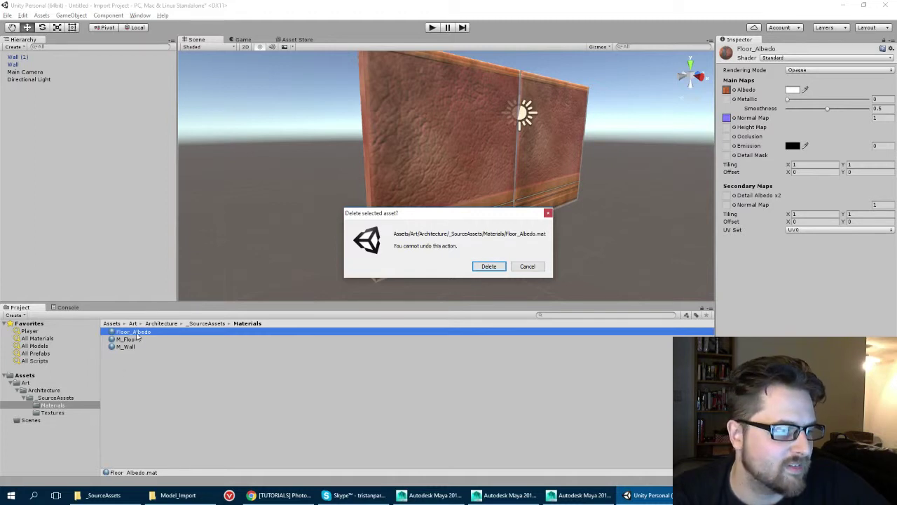
pyautogui.click(489, 266)
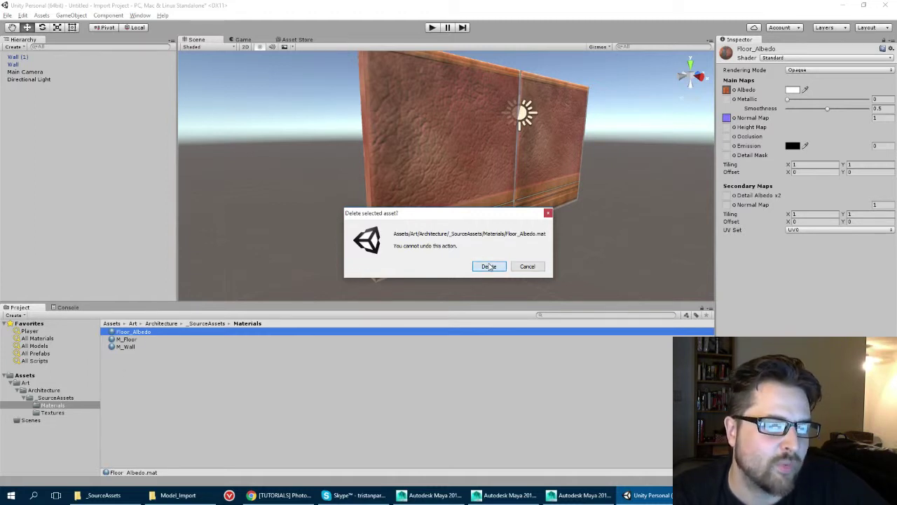
pyautogui.click(123, 340)
# Go back to Art/Architecture/_SourceAssets and add another instance of the Wall source model to the scene
pyautogui.click(112, 324)
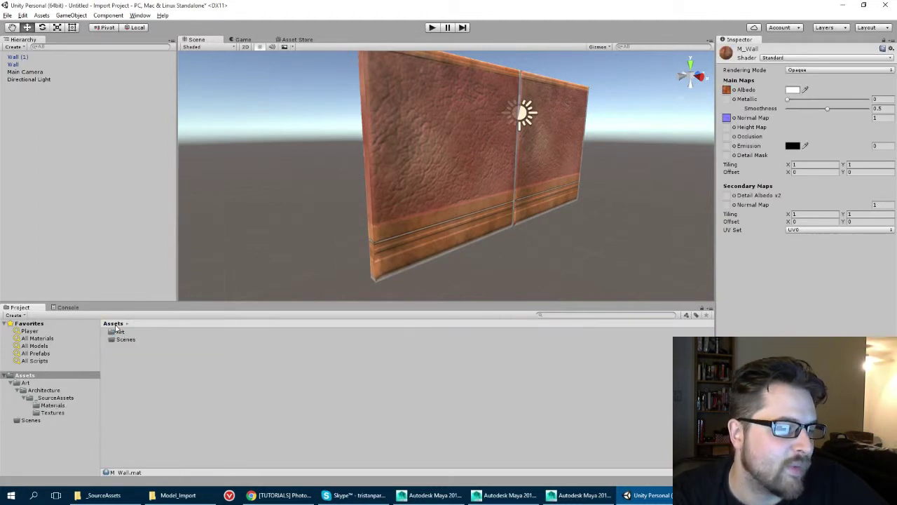
pyautogui.click(124, 341)
pyautogui.doubleClick(122, 333)
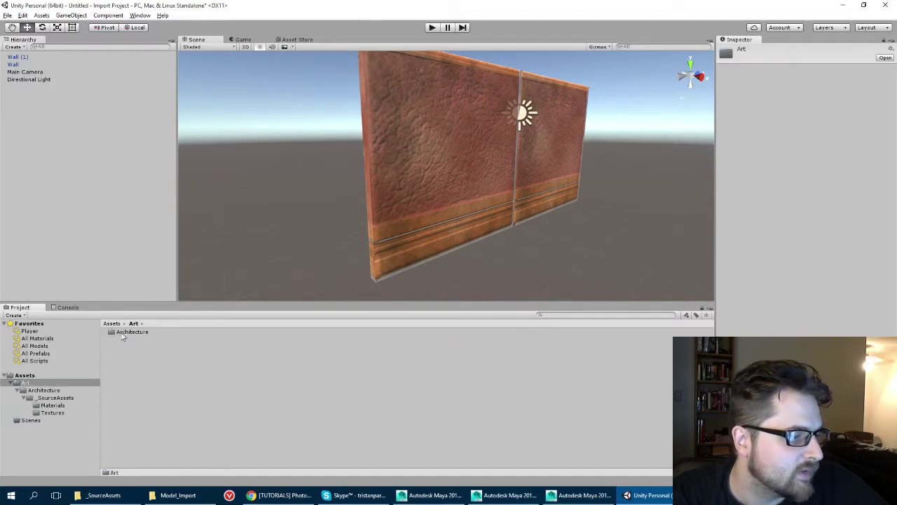
pyautogui.doubleClick(123, 332)
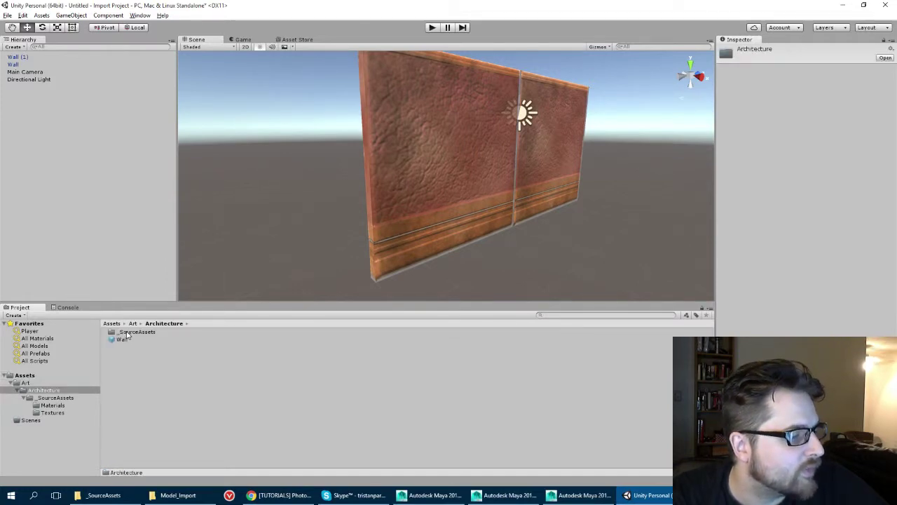
pyautogui.doubleClick(130, 332)
pyautogui.click(119, 356)
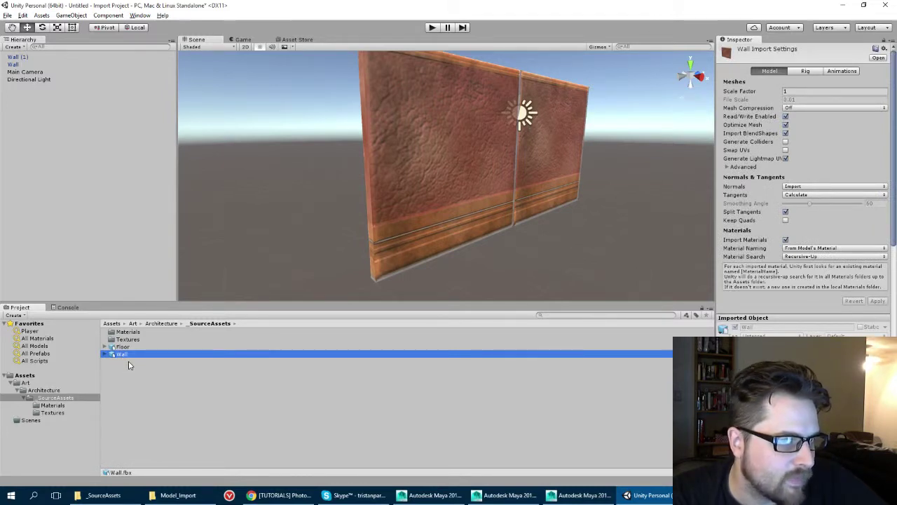
pyautogui.moveTo(110, 358); pyautogui.dragTo(24, 96)
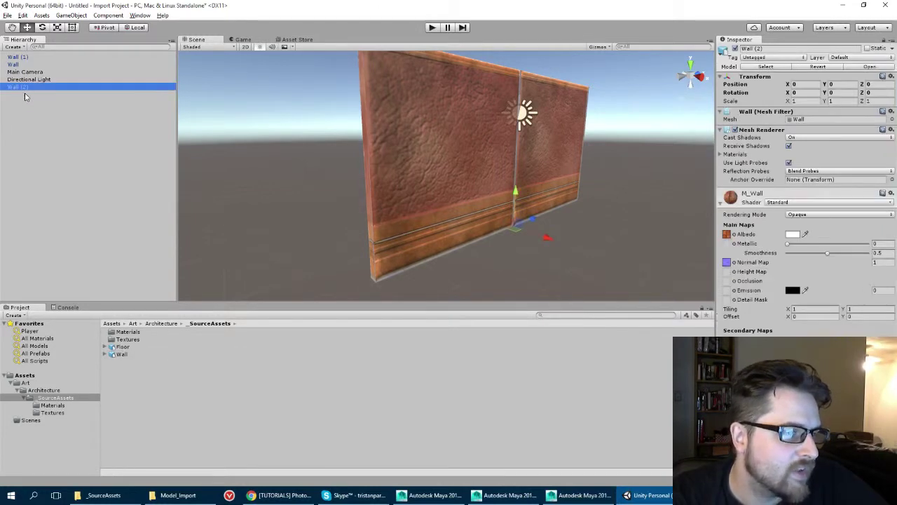
pyautogui.keyDown('alt'); pyautogui.moveTo(332, 183); pyautogui.dragTo(416, 245); pyautogui.keyUp('alt')
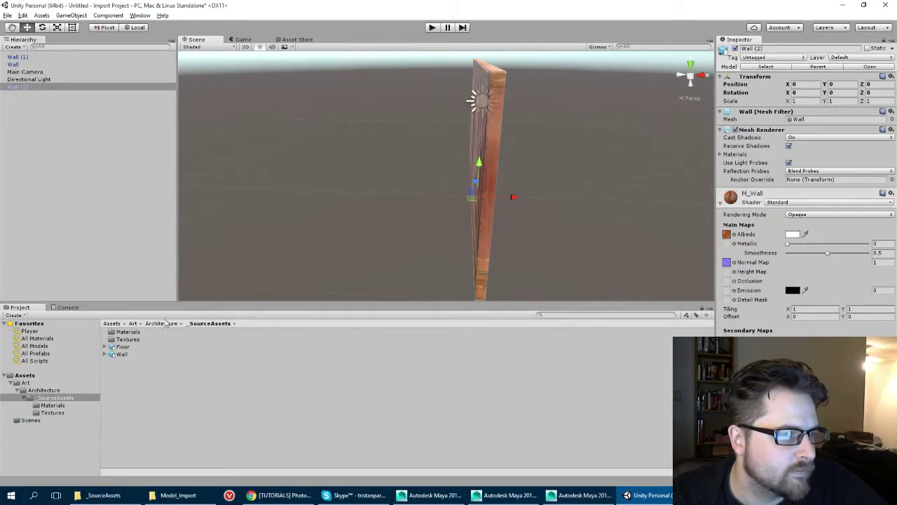
# Delete the extra Wall (2) instance from the scene and add an instance of the Floor source model
pyautogui.keyDown('alt'); pyautogui.moveTo(253, 211); pyautogui.dragTo(302, 215); pyautogui.keyUp('alt')
pyautogui.click(19, 87)
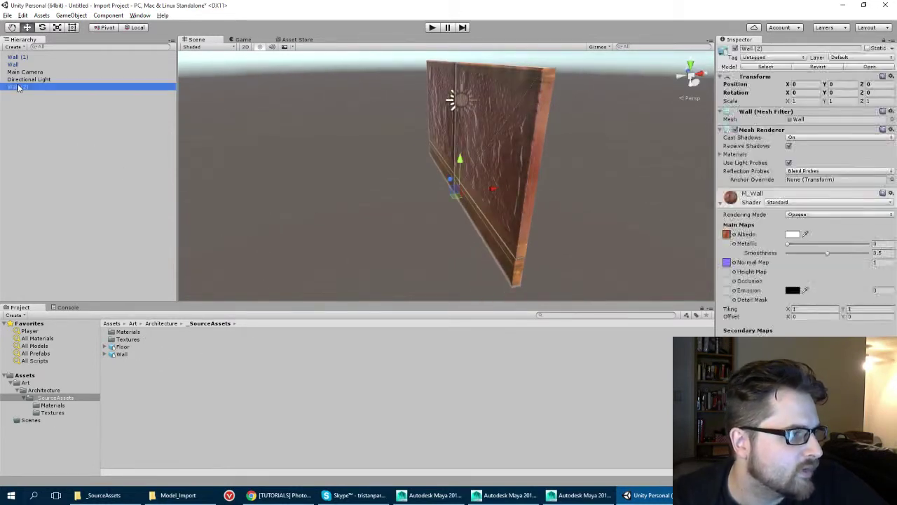
pyautogui.press('Delete')
pyautogui.moveTo(121, 350); pyautogui.dragTo(23, 119)
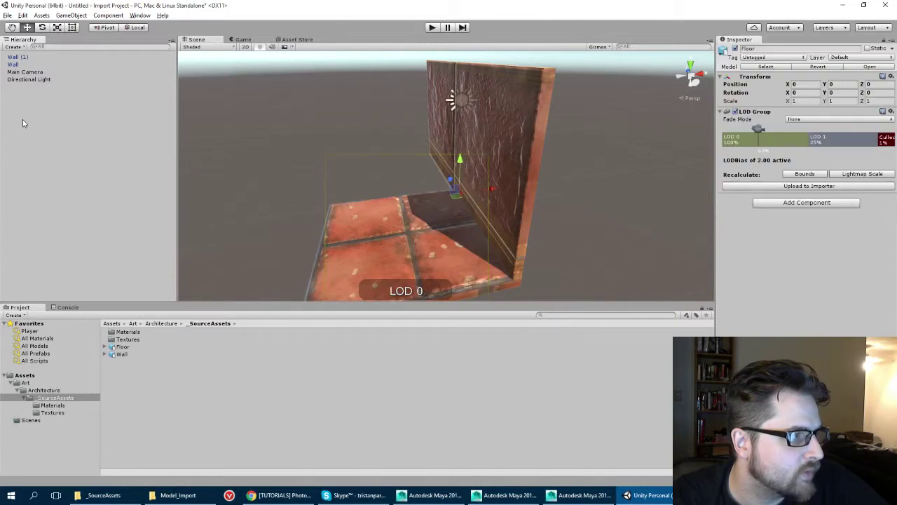
pyautogui.moveTo(297, 203)
pyautogui.keyDown('alt'); pyautogui.mouseDown()
pyautogui.moveTo(308, 207)
pyautogui.moveTo(295, 189)
pyautogui.mouseUp(); pyautogui.keyUp('alt')
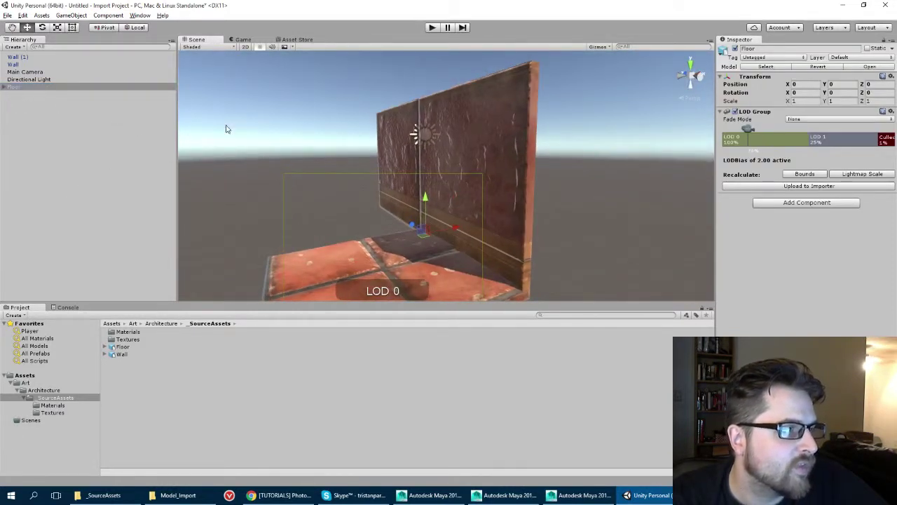
pyautogui.keyDown('alt'); pyautogui.moveTo(283, 126); pyautogui.dragTo(362, 255); pyautogui.keyUp('alt')
pyautogui.scroll(-3, 373, 244)
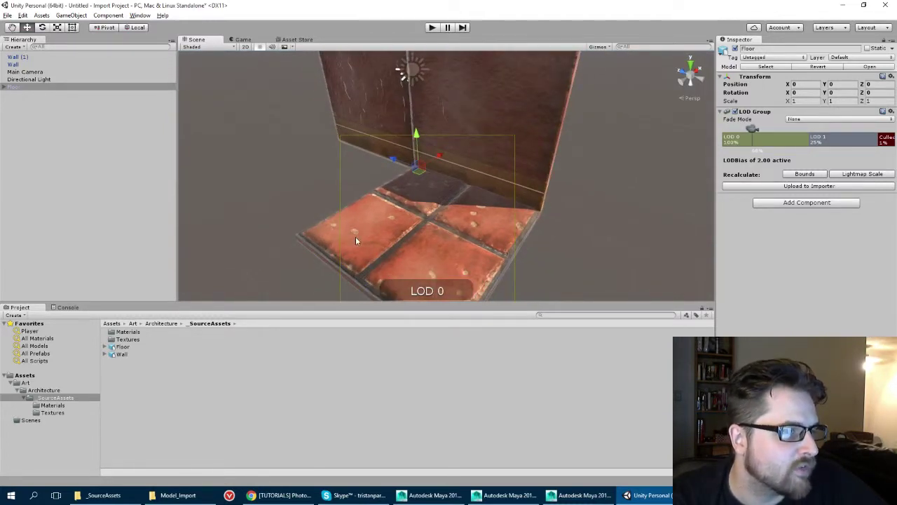
# Examine the scene Floor's LOD Group, including the renderers of LOD 0 and LOD 1, and preview its LODs at different camera distances
pyautogui.click(123, 355)
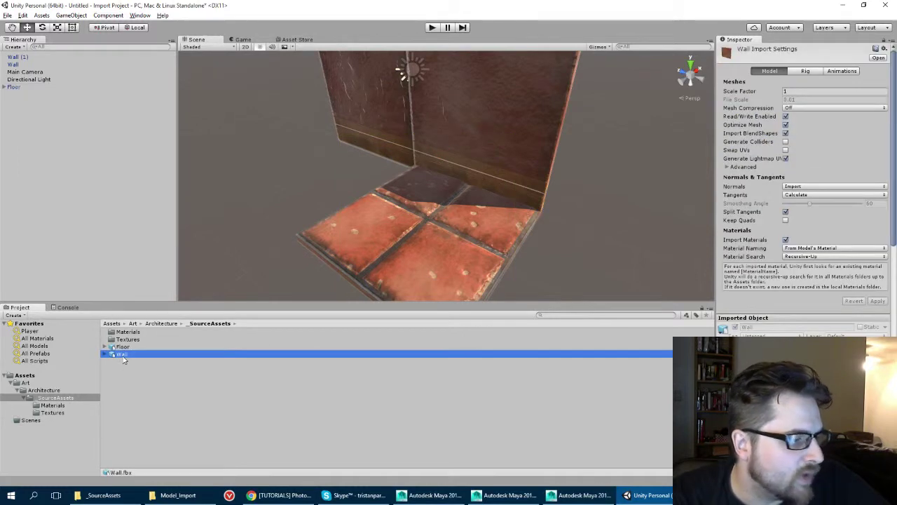
pyautogui.click(32, 125)
pyautogui.click(13, 87)
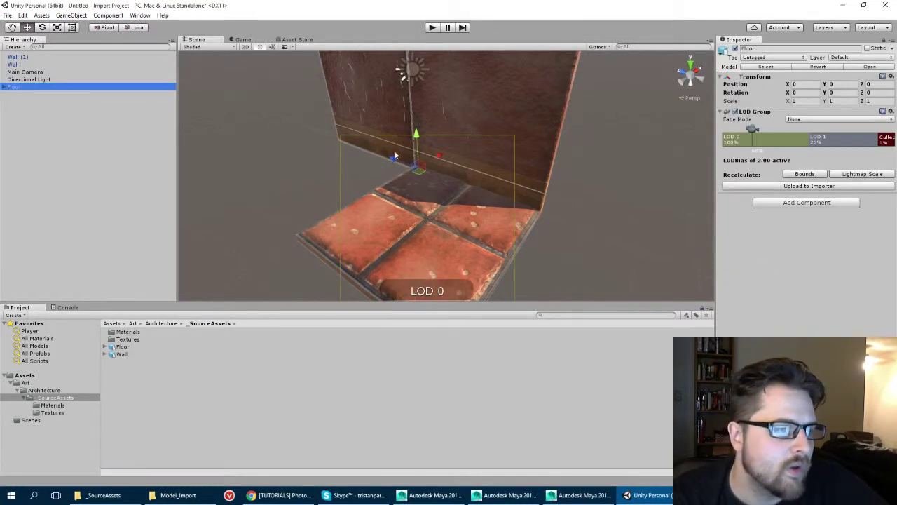
pyautogui.scroll(5, 401, 252)
pyautogui.moveTo(357, 210); pyautogui.dragTo(412, 137, button='middle')
pyautogui.scroll(3, 423, 182)
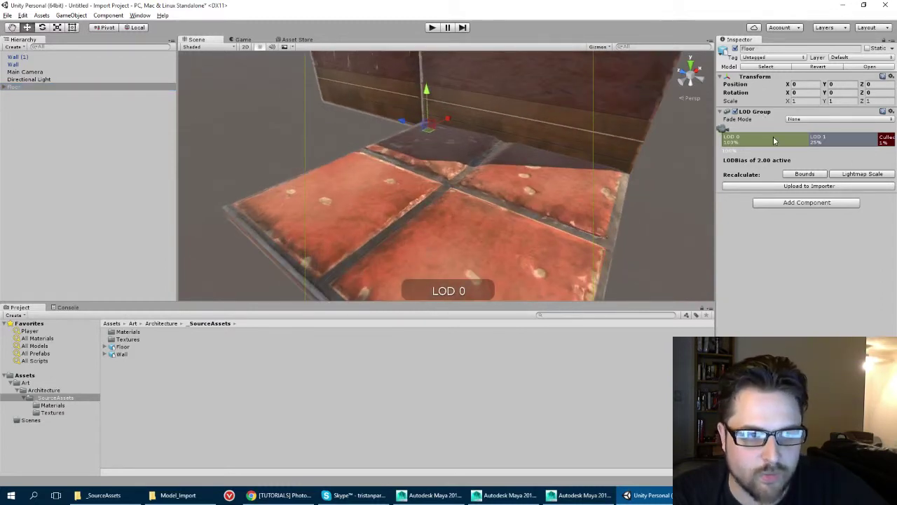
pyautogui.keyDown('alt'); pyautogui.moveTo(396, 167); pyautogui.dragTo(406, 207); pyautogui.keyUp('alt')
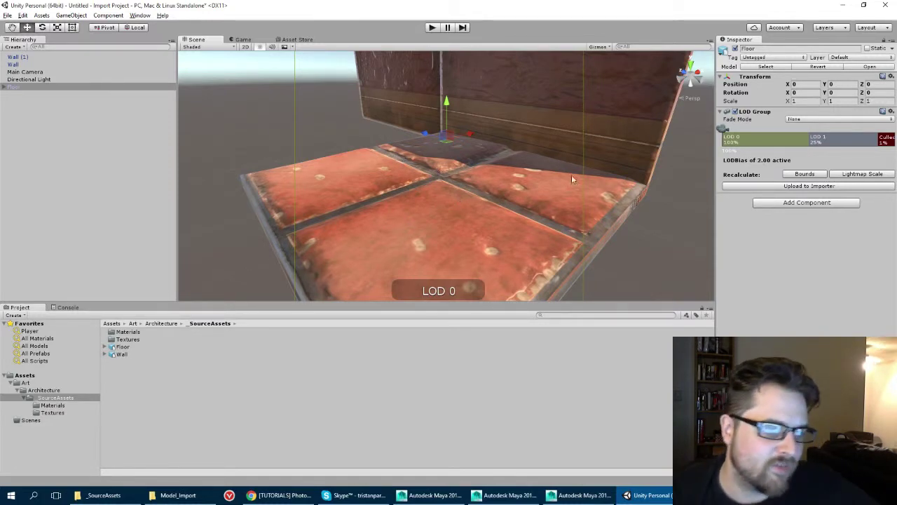
pyautogui.click(738, 142)
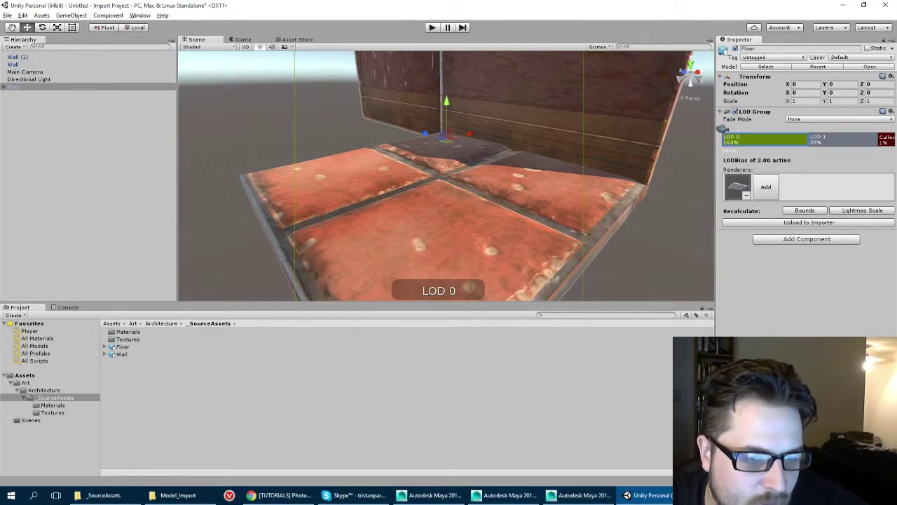
pyautogui.click(825, 138)
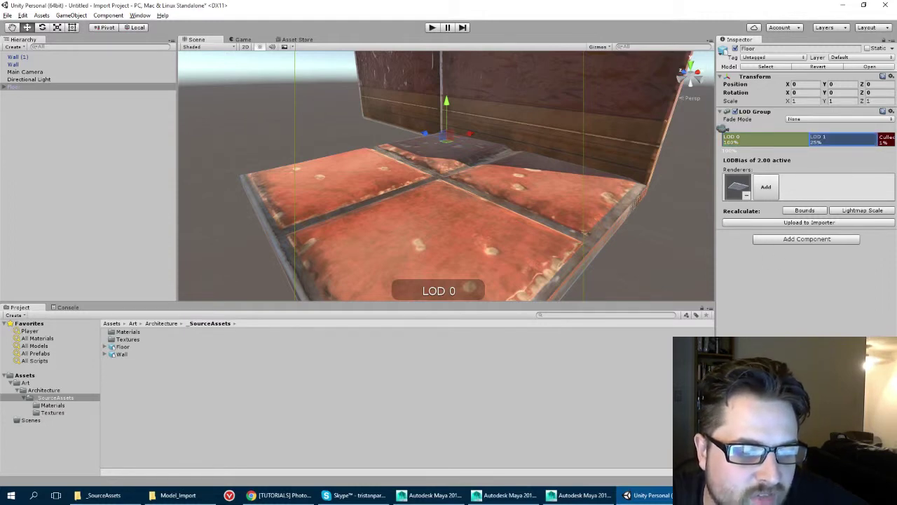
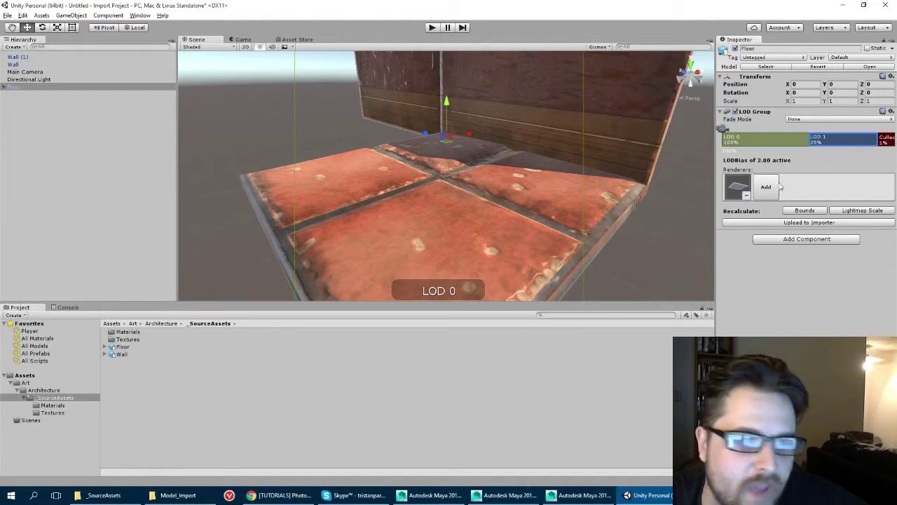
pyautogui.click(299, 142)
pyautogui.click(400, 213)
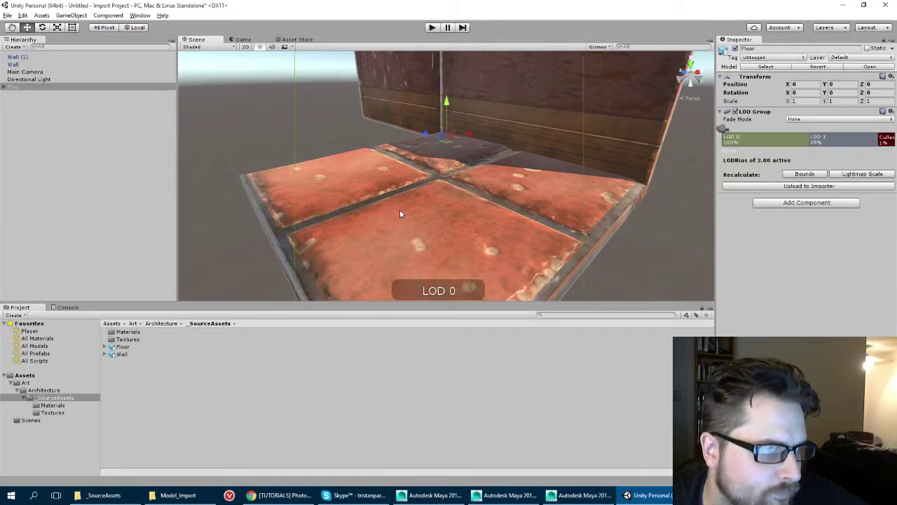
pyautogui.scroll(-10, 400, 213)
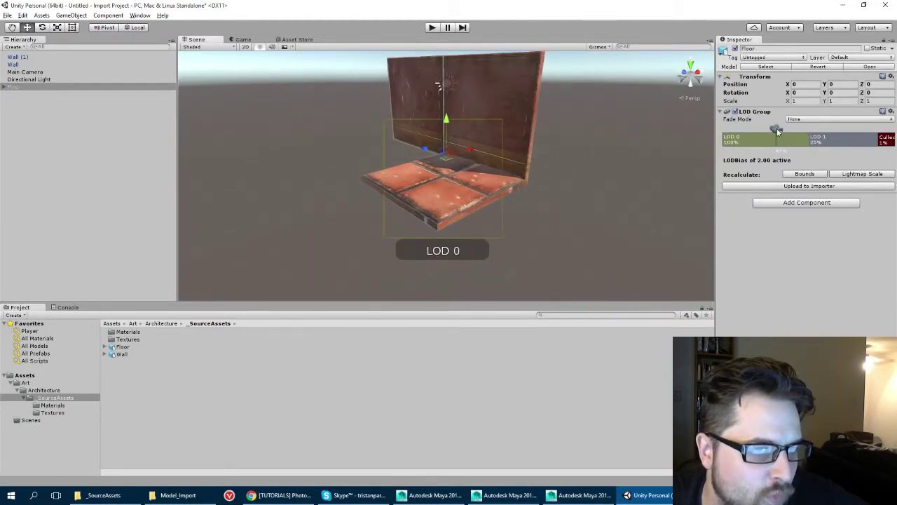
pyautogui.moveTo(777, 131); pyautogui.dragTo(657, 162)
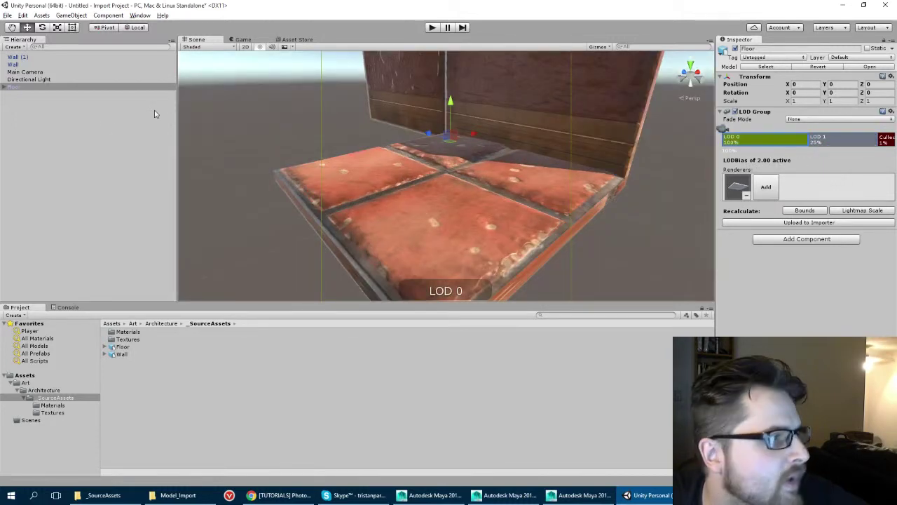
# Move the Floor's Floor_collisions child aside to view it, and delete it from the hierarchy, accepting the prefab instance break
pyautogui.click(5, 87)
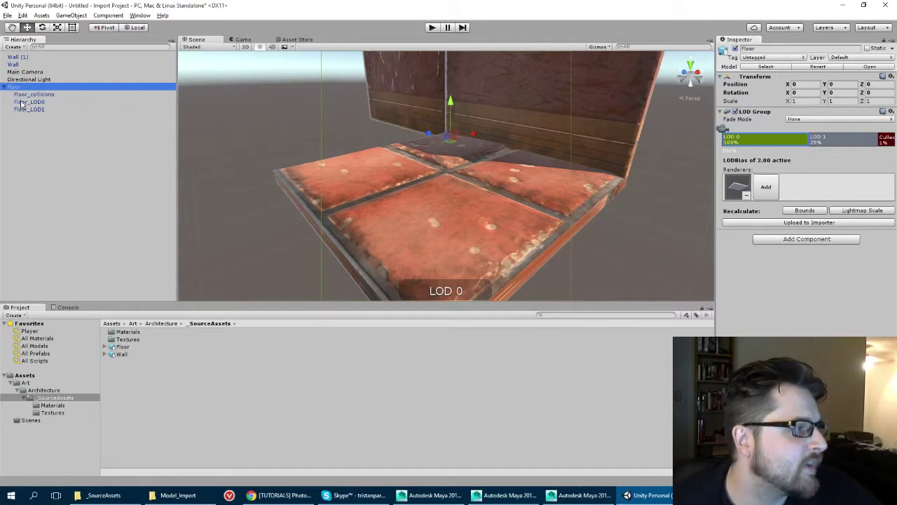
pyautogui.click(25, 95)
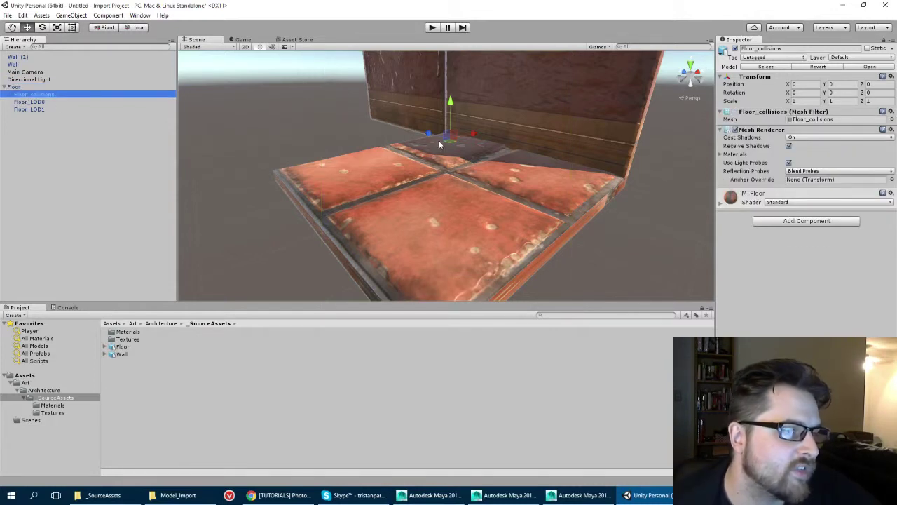
pyautogui.moveTo(441, 144); pyautogui.dragTo(300, 115)
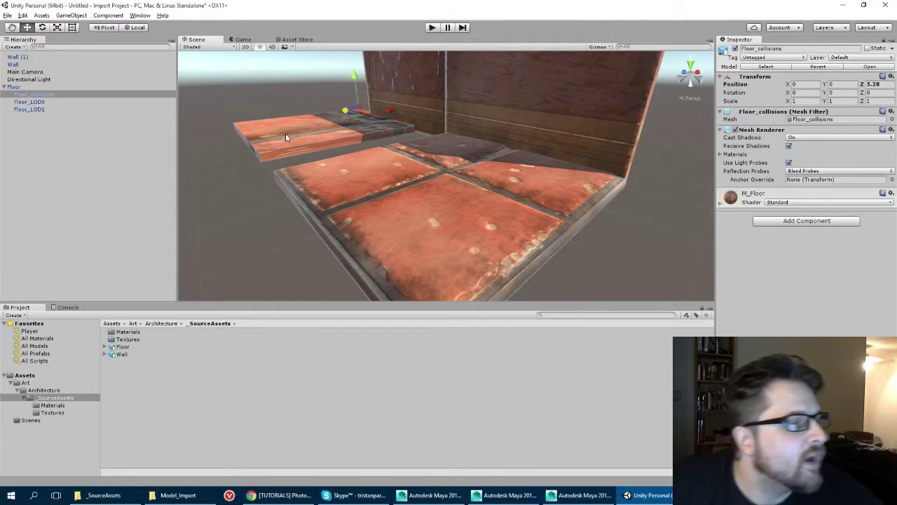
pyautogui.keyDown('alt'); pyautogui.moveTo(313, 152); pyautogui.dragTo(338, 188); pyautogui.keyUp('alt')
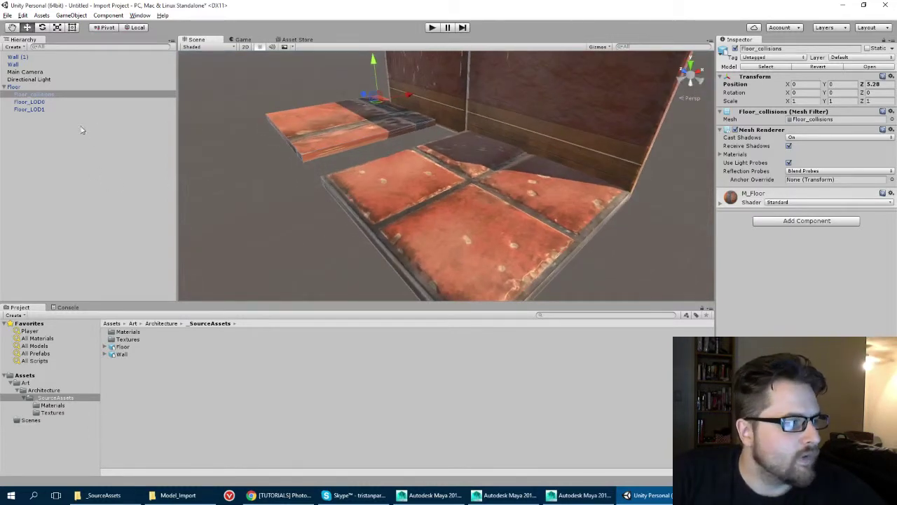
pyautogui.click(26, 101)
pyautogui.click(27, 94)
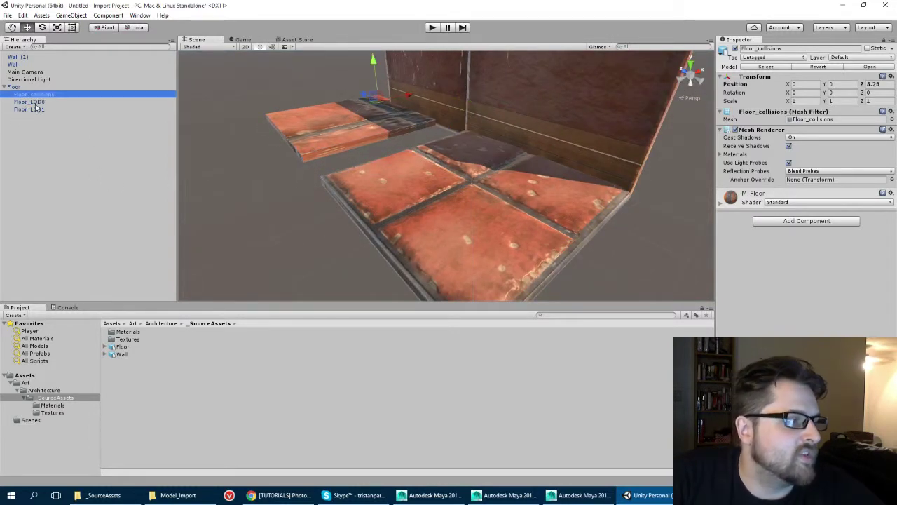
pyautogui.press('Delete')
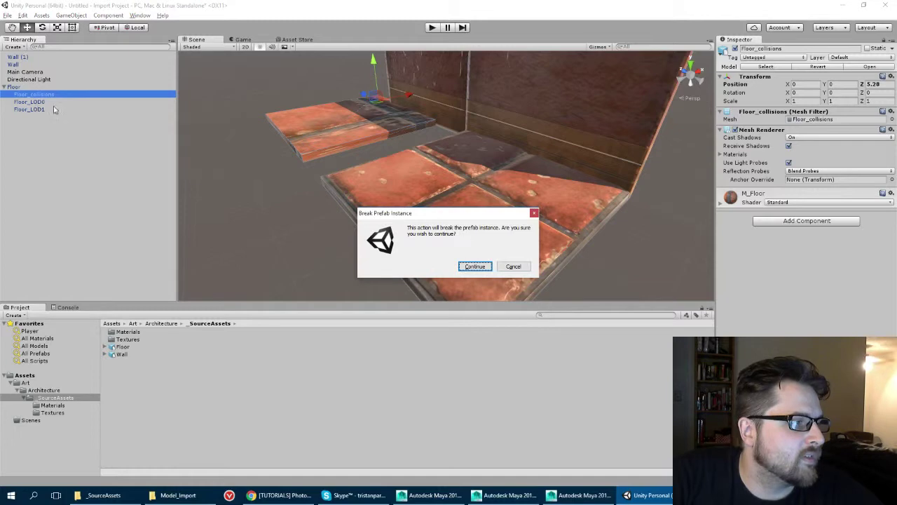
pyautogui.click(467, 267)
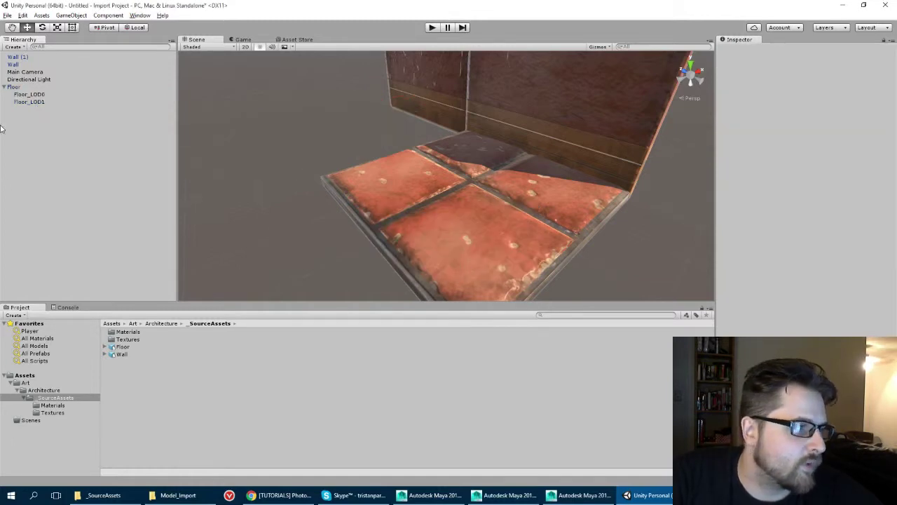
# Create a prefab from the scene's Floor object in the Art/Architecture folder
pyautogui.click(14, 87)
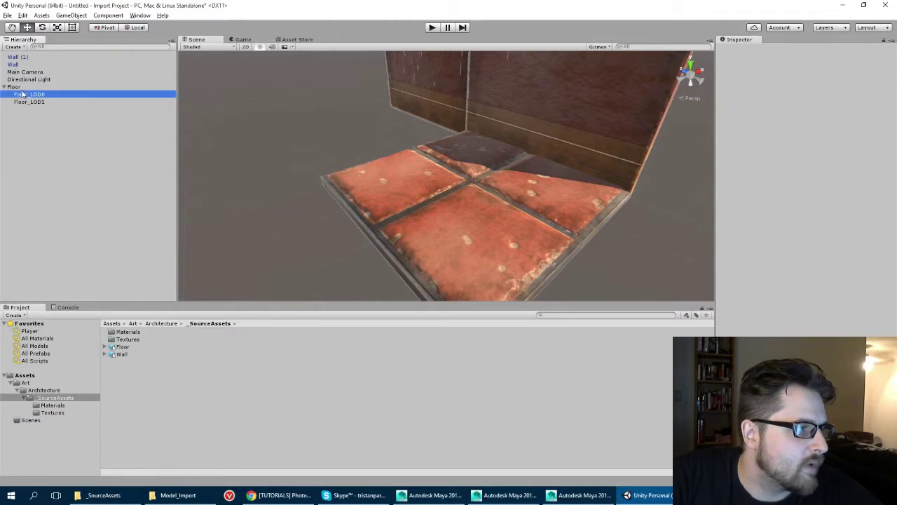
pyautogui.click(45, 391)
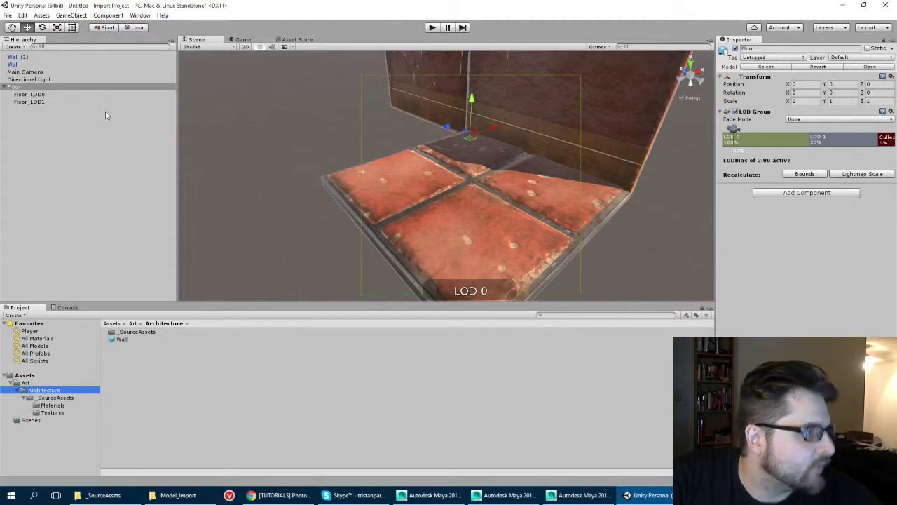
pyautogui.moveTo(12, 89); pyautogui.dragTo(123, 362)
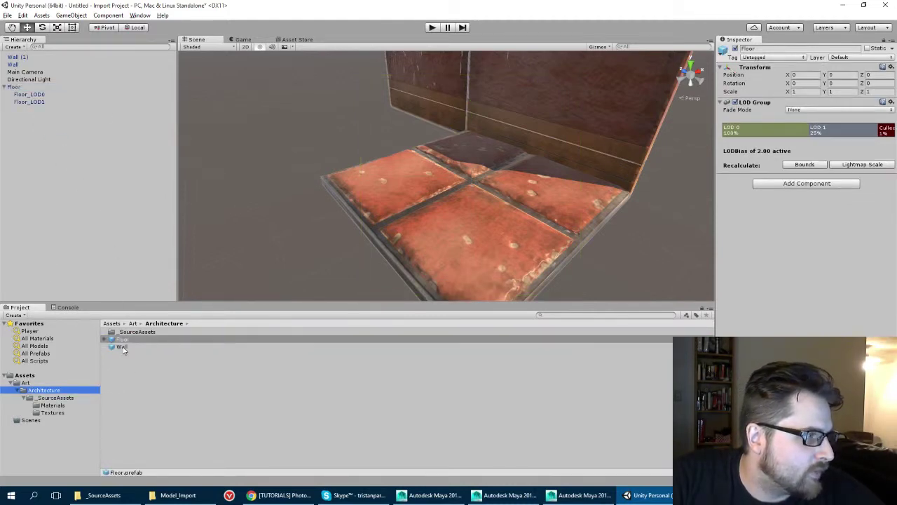
# Add a Mesh Collider to the scene's Floor object and assign Floor_collisions as its mesh
pyautogui.click(15, 86)
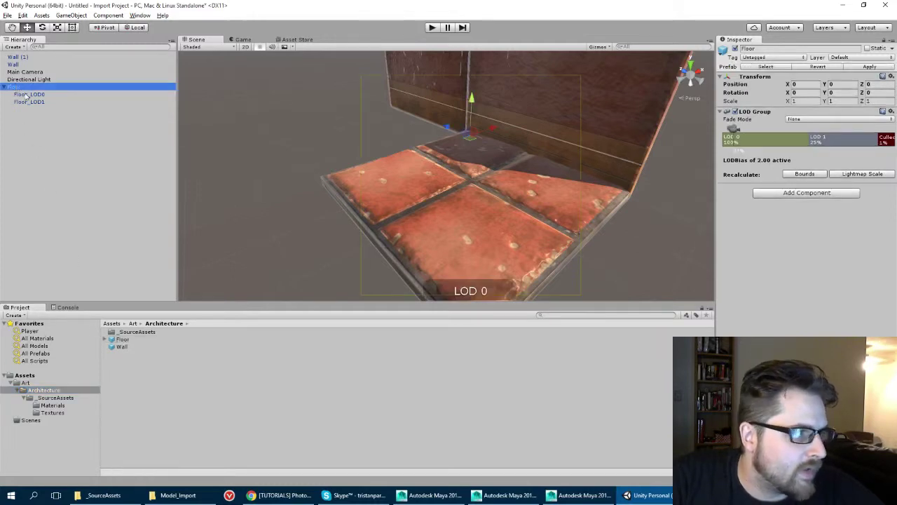
pyautogui.click(764, 195)
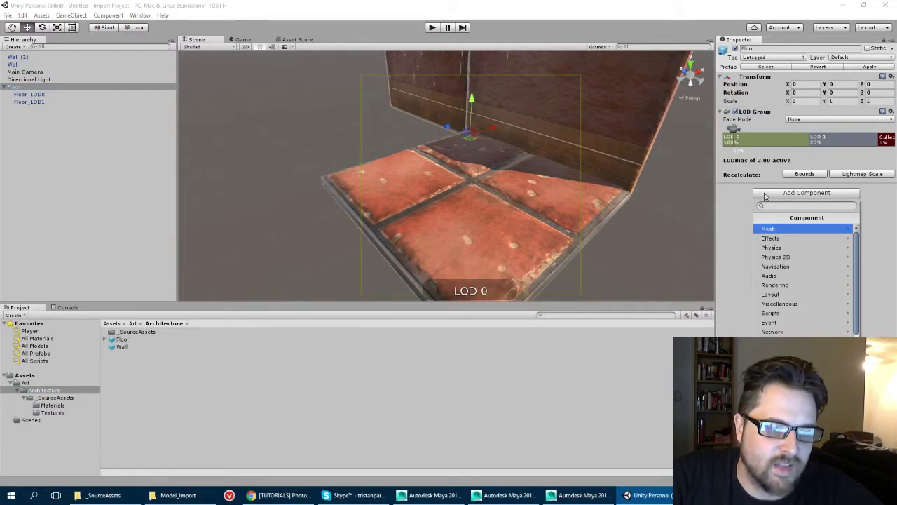
pyautogui.click(773, 249)
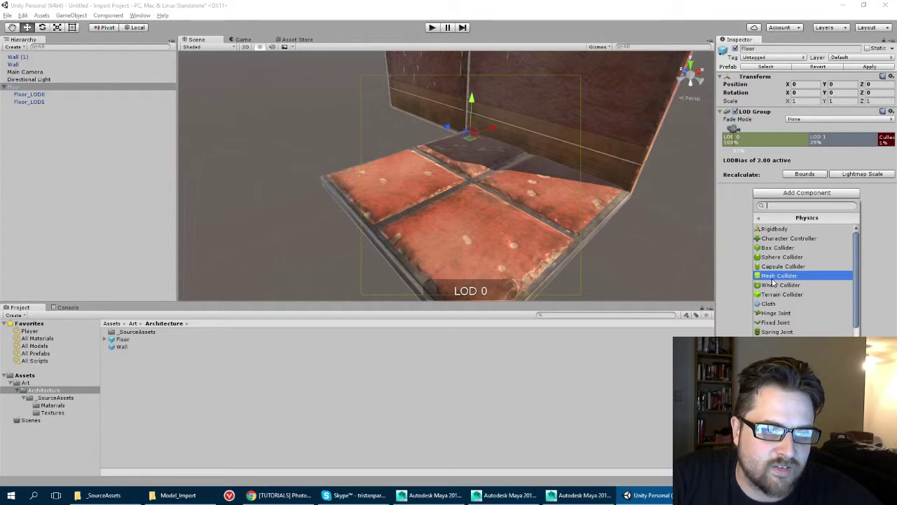
pyautogui.click(773, 279)
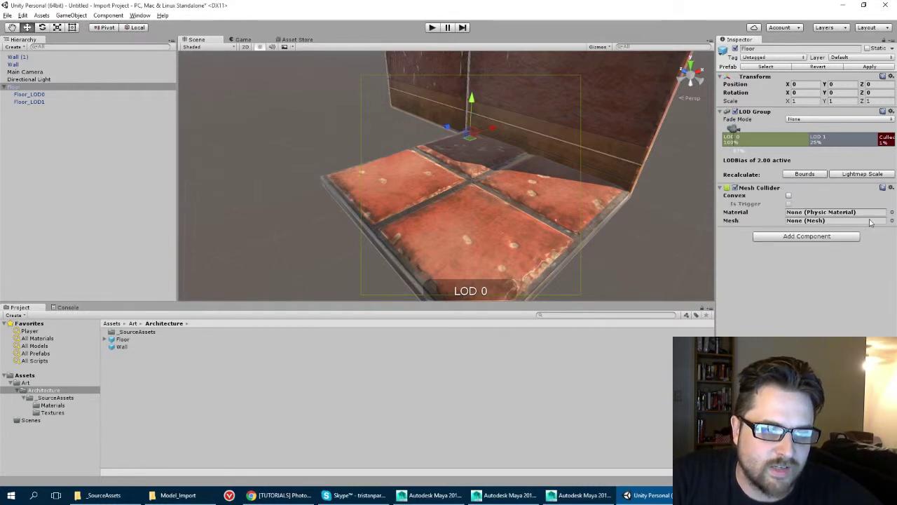
pyautogui.click(892, 221)
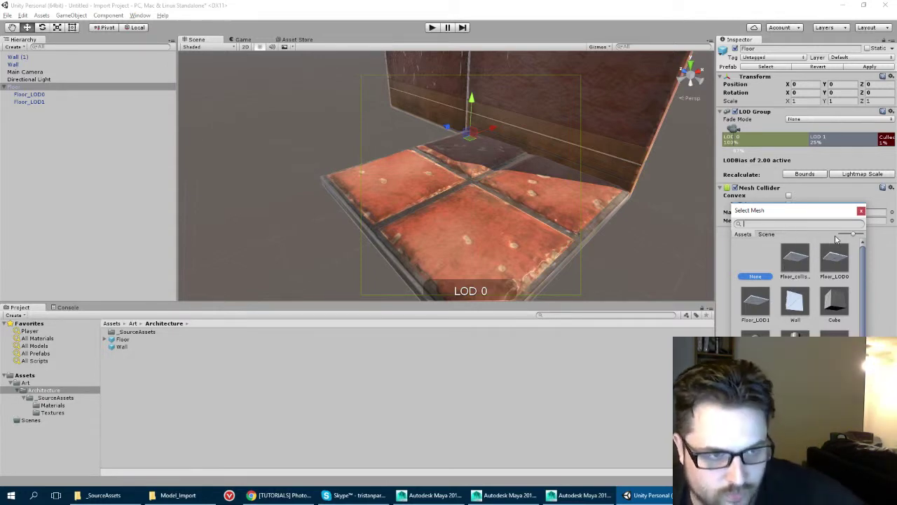
pyautogui.write('floor')
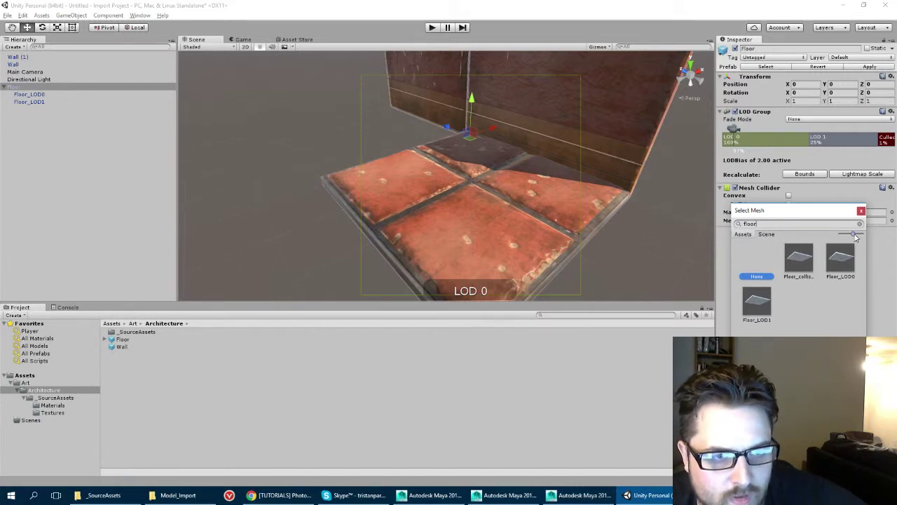
pyautogui.moveTo(855, 236)
pyautogui.mouseDown()
pyautogui.moveTo(828, 237)
pyautogui.moveTo(859, 236)
pyautogui.moveTo(840, 235)
pyautogui.mouseUp()
pyautogui.click(755, 251)
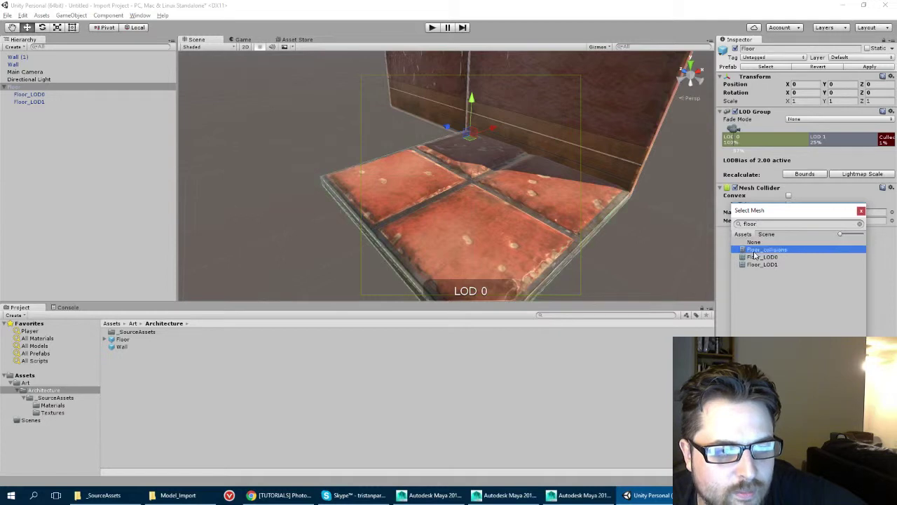
pyautogui.click(861, 210)
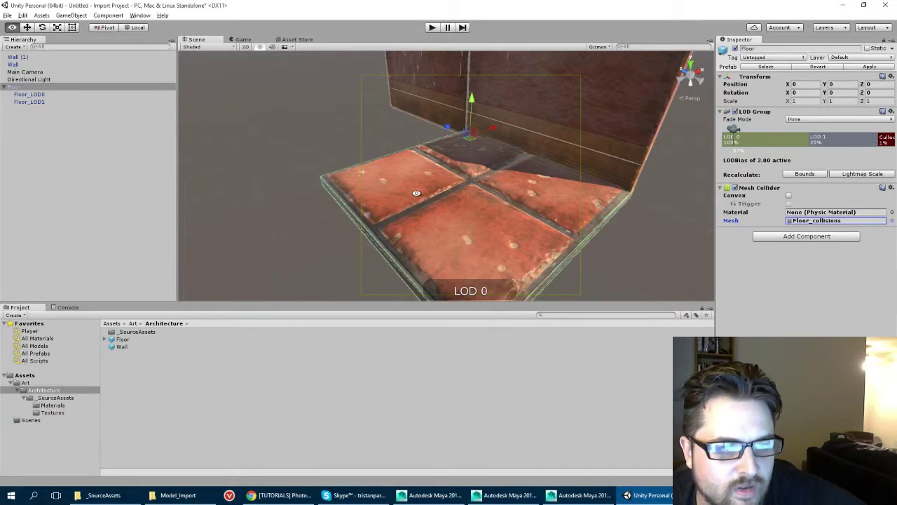
# Examine how the collider outline fits the floor's top surface and edges from low viewing angles
pyautogui.moveTo(417, 194)
pyautogui.keyDown('alt'); pyautogui.mouseDown()
pyautogui.moveTo(372, 183)
pyautogui.moveTo(385, 179)
pyautogui.moveTo(359, 157)
pyautogui.moveTo(392, 179)
pyautogui.moveTo(417, 220)
pyautogui.moveTo(357, 168)
pyautogui.moveTo(361, 199)
pyautogui.moveTo(406, 203)
pyautogui.mouseUp(); pyautogui.keyUp('alt')
pyautogui.scroll(3, 393, 188)
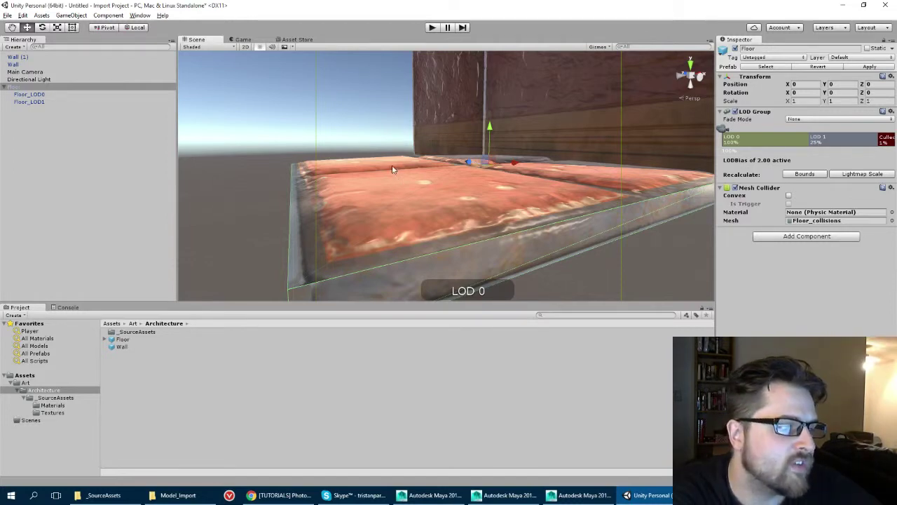
pyautogui.keyDown('alt'); pyautogui.moveTo(463, 203); pyautogui.dragTo(425, 197); pyautogui.keyUp('alt')
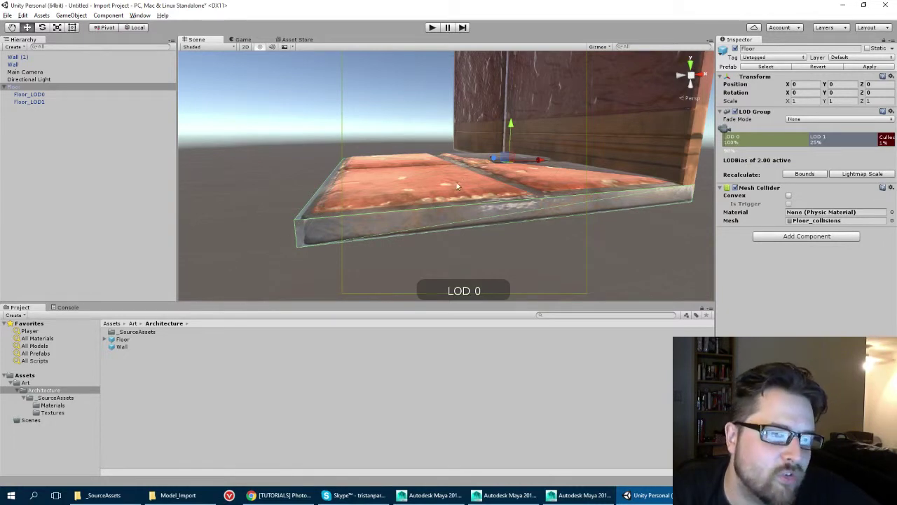
pyautogui.keyDown('alt'); pyautogui.moveTo(406, 188); pyautogui.dragTo(443, 146); pyautogui.keyUp('alt')
pyautogui.keyDown('alt'); pyautogui.moveTo(445, 152); pyautogui.dragTo(437, 197); pyautogui.keyUp('alt')
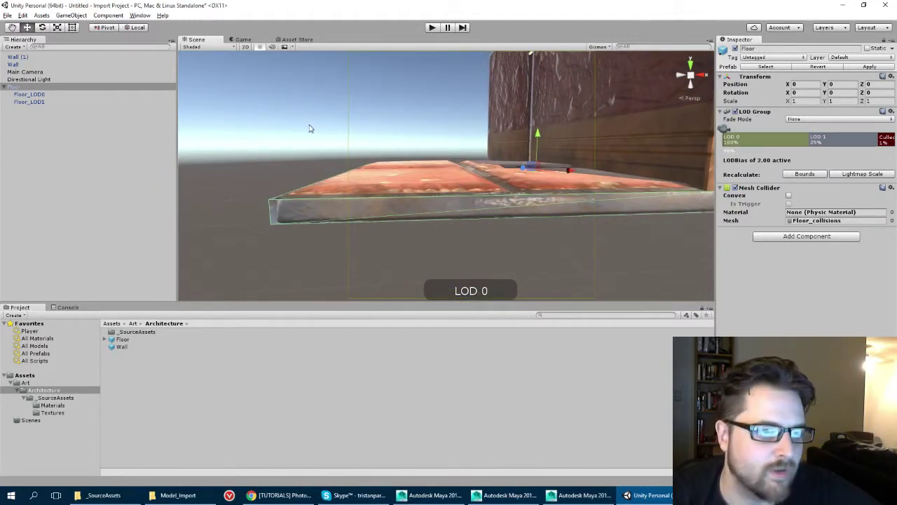
# Switch to the Maya floor scene and select only the Floor_collisions mesh
pyautogui.keyDown('alt'); pyautogui.moveTo(337, 143); pyautogui.dragTo(352, 270); pyautogui.keyUp('alt')
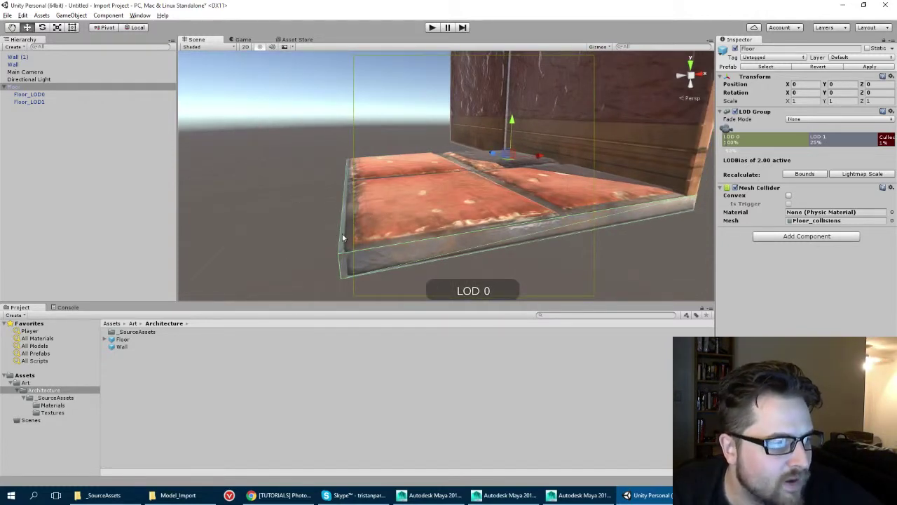
pyautogui.keyDown('alt'); pyautogui.moveTo(342, 237); pyautogui.dragTo(376, 219); pyautogui.keyUp('alt')
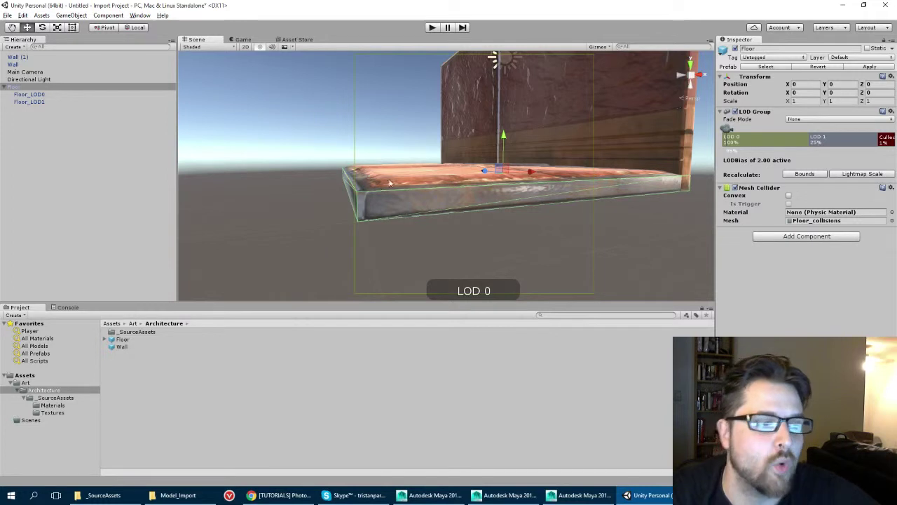
pyautogui.keyDown('alt'); pyautogui.moveTo(401, 155); pyautogui.dragTo(397, 215); pyautogui.keyUp('alt')
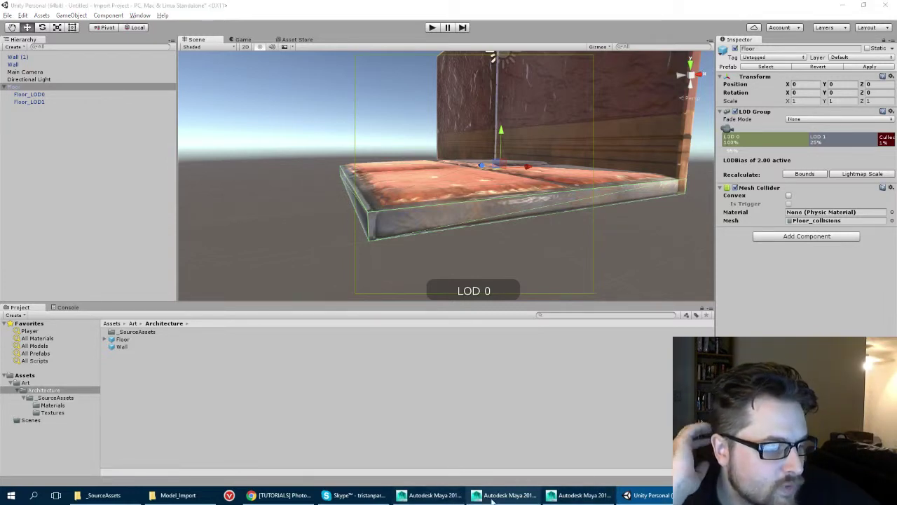
pyautogui.click(476, 495)
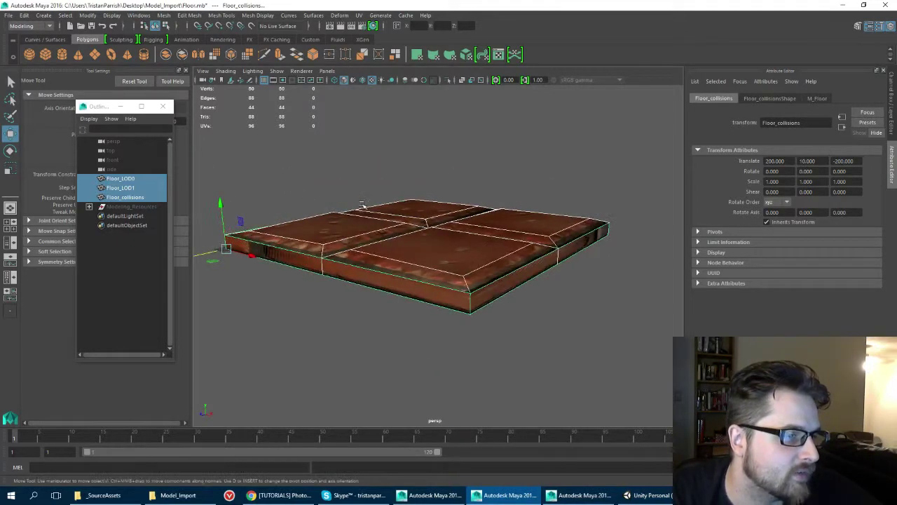
pyautogui.keyDown('alt'); pyautogui.moveTo(393, 253); pyautogui.dragTo(380, 217); pyautogui.keyUp('alt')
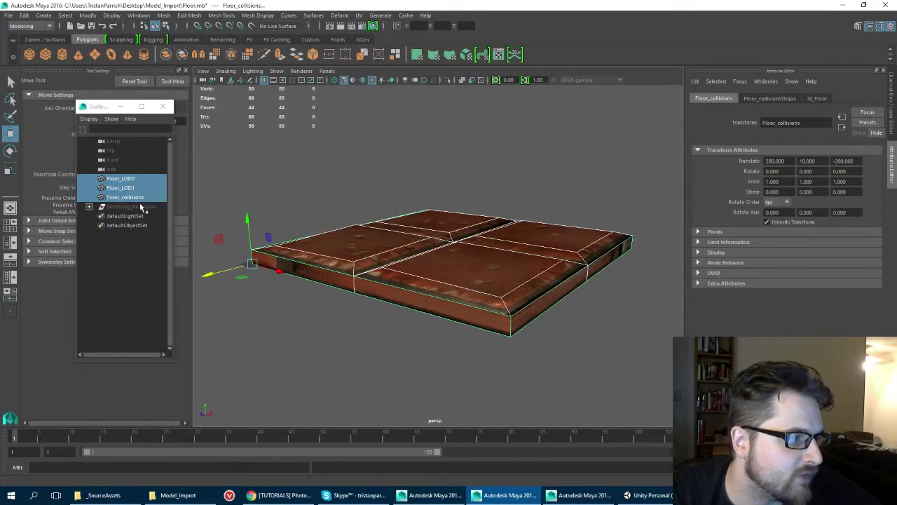
pyautogui.click(136, 199)
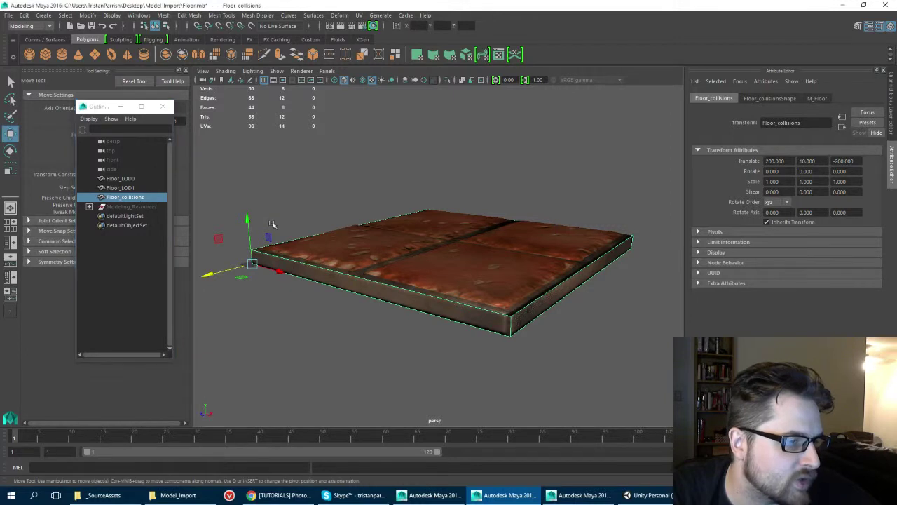
# Raise the top face of Floor_collisions, using vertex snapping to match the height of the floor tiles' upper surface
pyautogui.click(166, 26)
pyautogui.click(371, 260)
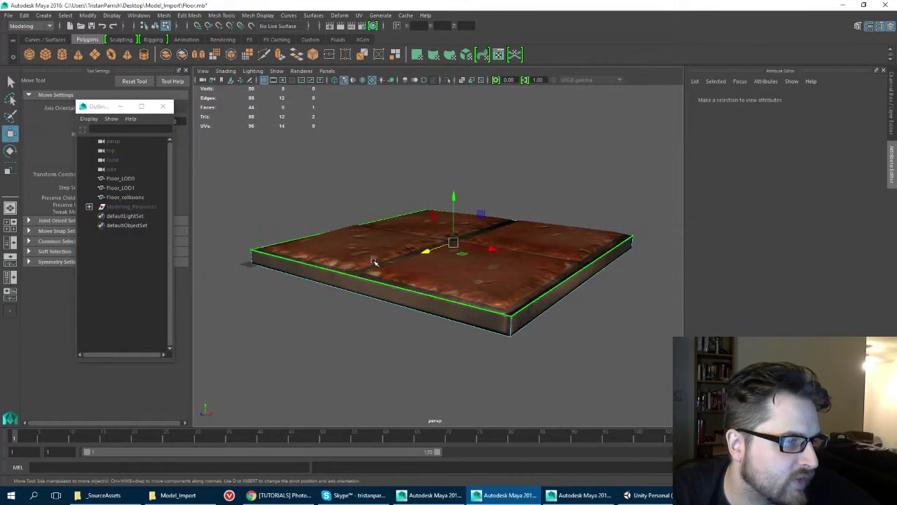
pyautogui.moveTo(420, 202)
pyautogui.keyDown('alt'); pyautogui.mouseDown(button='right')
pyautogui.moveTo(448, 204)
pyautogui.moveTo(431, 195)
pyautogui.mouseUp(button='right'); pyautogui.keyUp('alt')
pyautogui.keyDown('alt'); pyautogui.moveTo(431, 195); pyautogui.dragTo(433, 196); pyautogui.keyUp('alt')
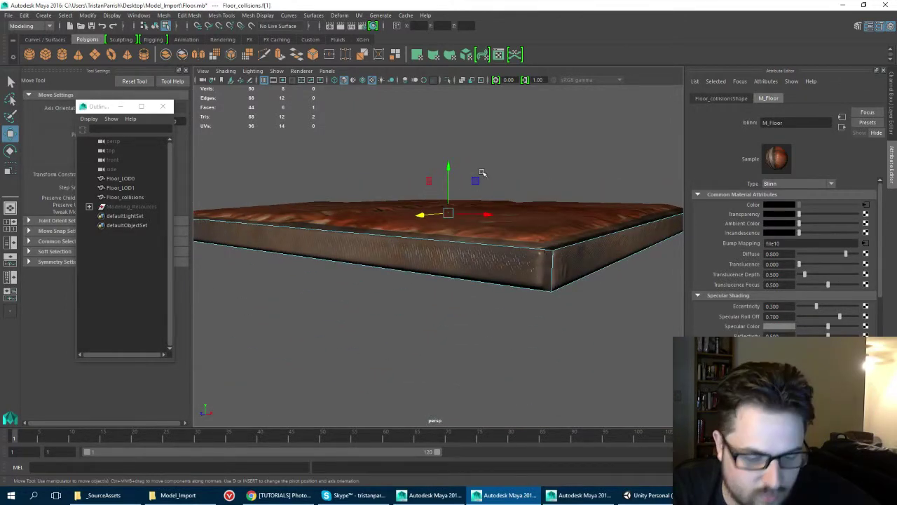
pyautogui.keyDown('alt'); pyautogui.moveTo(459, 185); pyautogui.dragTo(451, 180, button='right'); pyautogui.keyUp('alt')
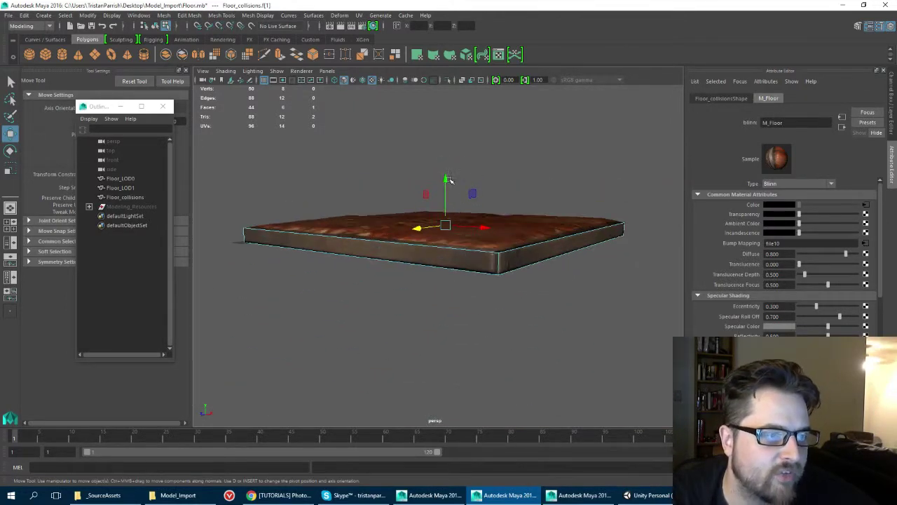
pyautogui.keyDown('alt'); pyautogui.moveTo(459, 152); pyautogui.dragTo(455, 149); pyautogui.keyUp('alt')
pyautogui.press('v')
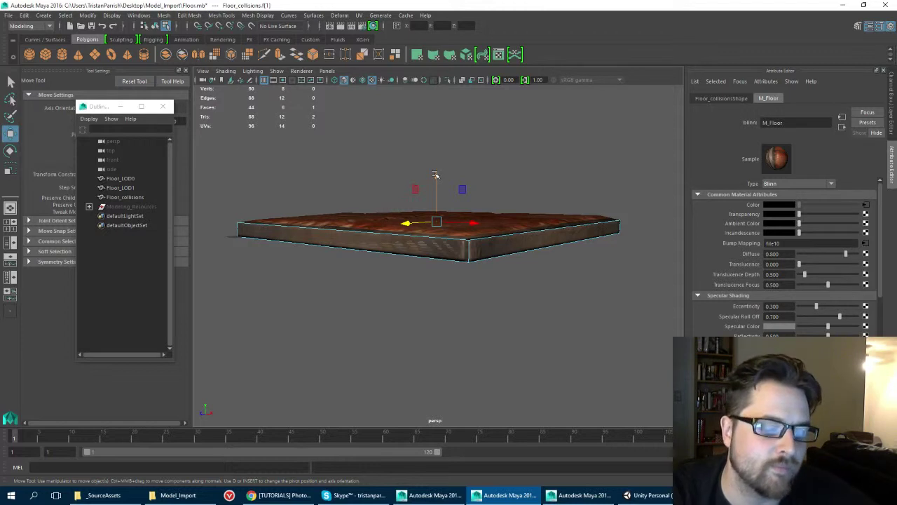
pyautogui.press('v')
pyautogui.moveTo(438, 175); pyautogui.dragTo(587, 212)
pyautogui.scroll(5, 459, 169)
pyautogui.scroll(-5, 457, 168)
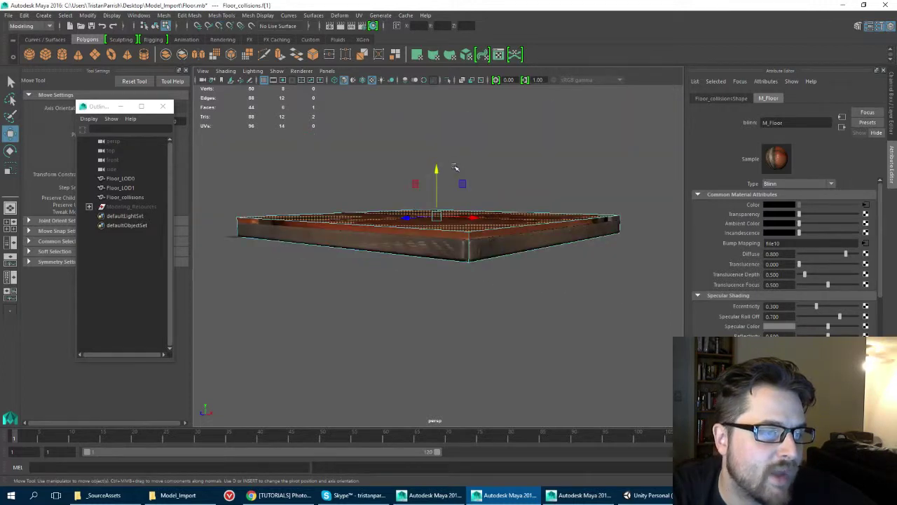
# Export Floor_LOD0, Floor_LOD1 and Floor_collisions together as FBX, replacing Floor.fbx in the Model_Import folder
pyautogui.keyDown('alt'); pyautogui.moveTo(457, 172); pyautogui.dragTo(444, 186); pyautogui.keyUp('alt')
pyautogui.click(133, 198)
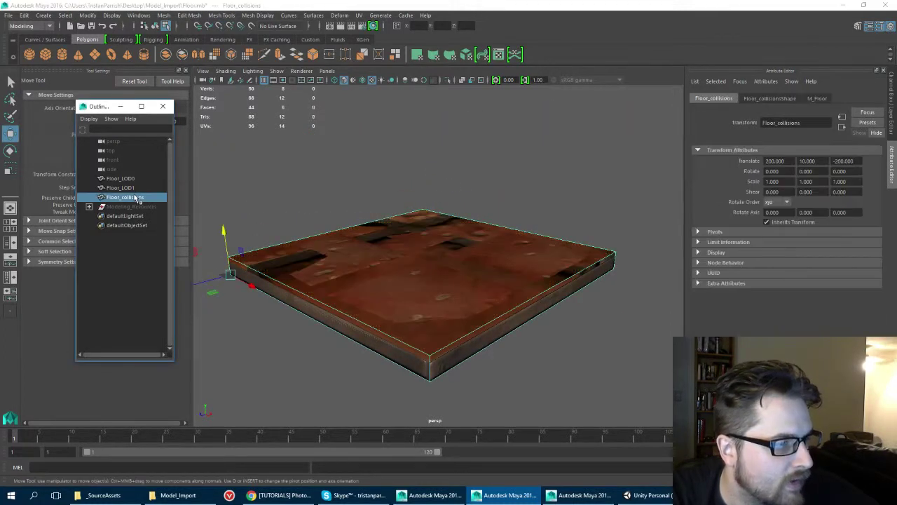
pyautogui.click(121, 179)
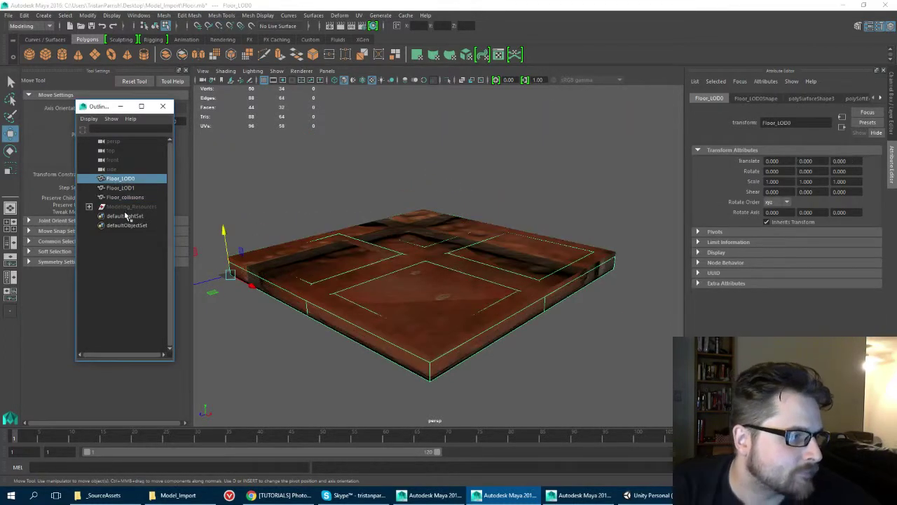
pyautogui.click(124, 198)
pyautogui.keyDown('shift'); pyautogui.click(121, 179); pyautogui.keyUp('shift')
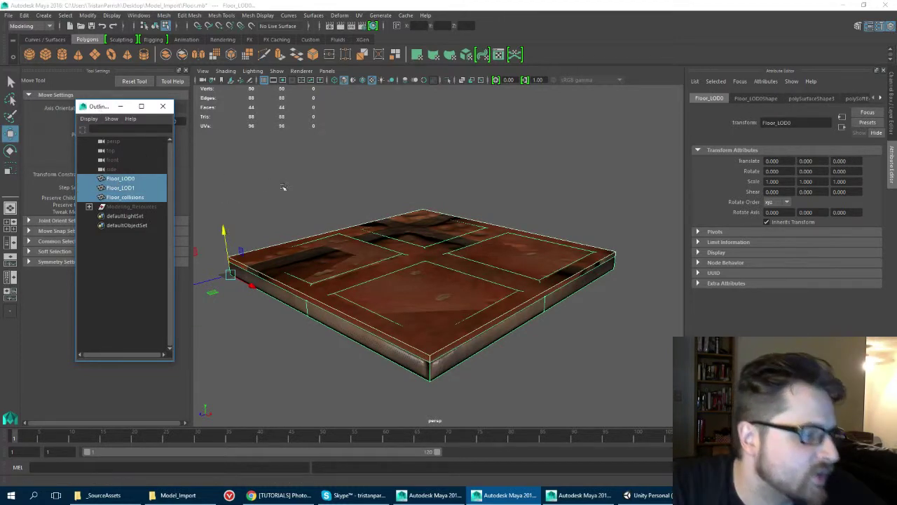
pyautogui.scroll(3, 295, 202)
pyautogui.keyDown('alt'); pyautogui.moveTo(299, 207); pyautogui.dragTo(306, 185, button='middle'); pyautogui.keyUp('alt')
pyautogui.keyDown('alt'); pyautogui.moveTo(306, 185); pyautogui.dragTo(295, 175); pyautogui.keyUp('alt')
pyautogui.click(8, 15)
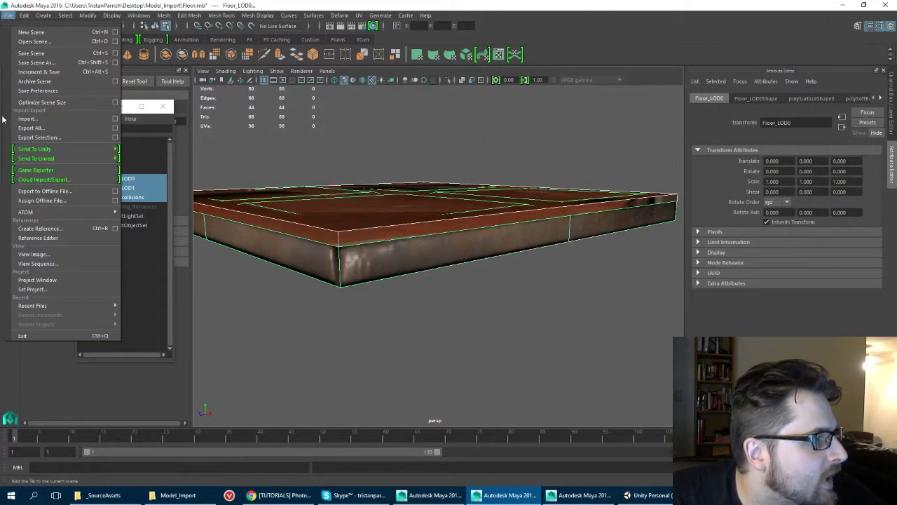
pyautogui.click(22, 137)
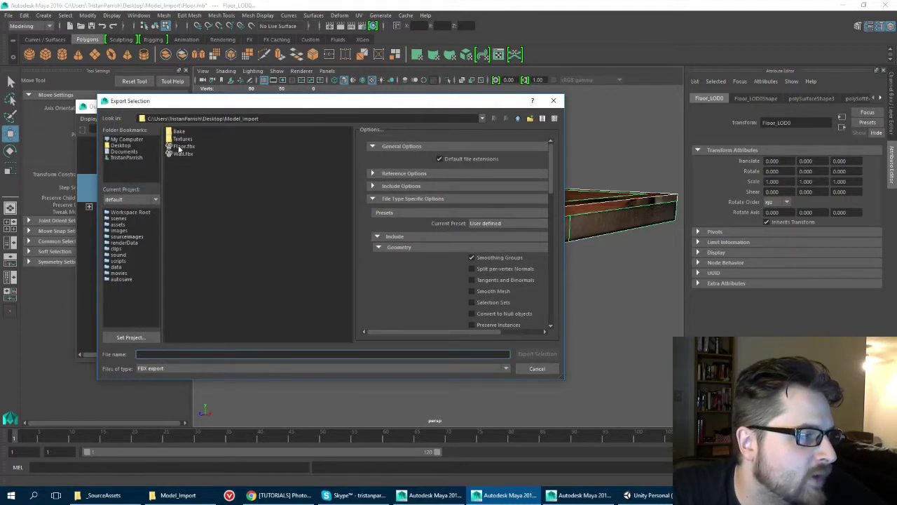
pyautogui.click(181, 146)
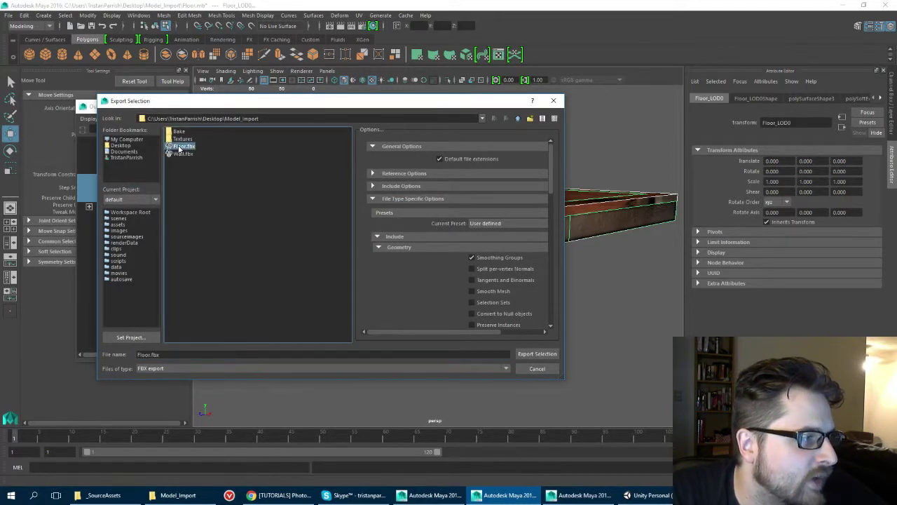
pyautogui.click(537, 354)
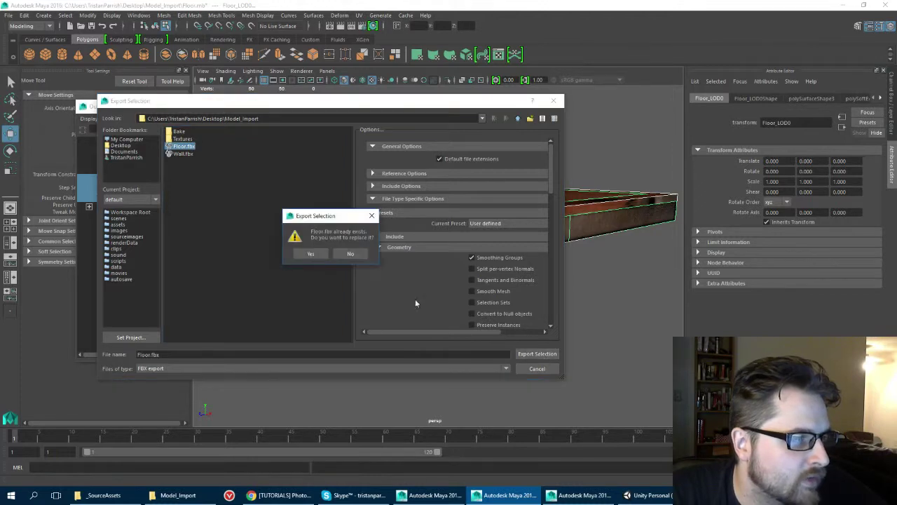
pyautogui.click(301, 253)
# Copy Floor.fbx from the Model_Import folder into the project's _SourceAssets folder, replacing the existing file
pyautogui.click(103, 495)
pyautogui.click(178, 495)
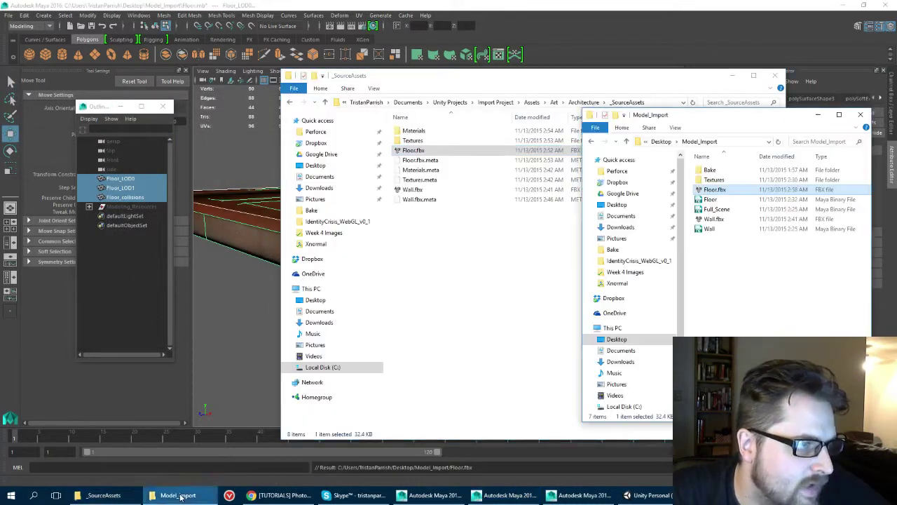
pyautogui.moveTo(442, 79); pyautogui.dragTo(228, 59)
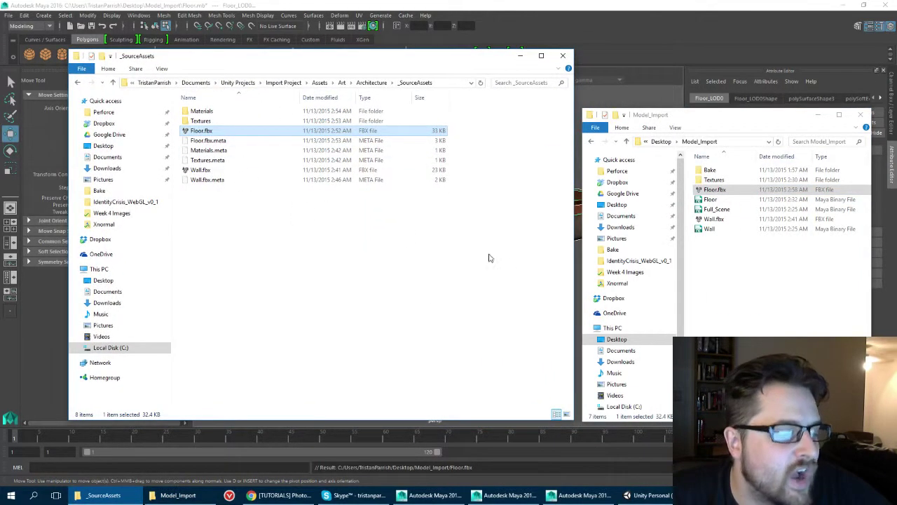
pyautogui.moveTo(714, 190); pyautogui.dragTo(202, 232)
pyautogui.moveTo(202, 231); pyautogui.dragTo(203, 231, button='right')
pyautogui.click(231, 244)
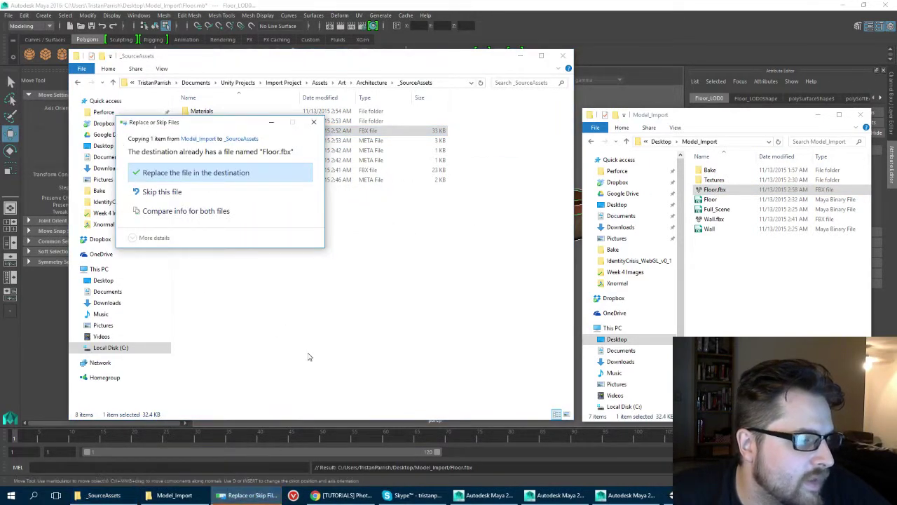
pyautogui.click(162, 178)
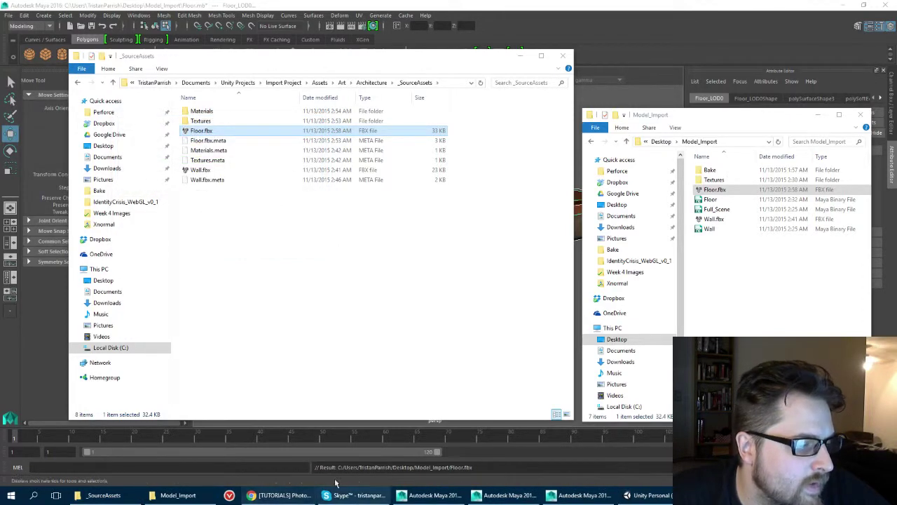
# Switch to Unity and save the scene as Test_Scene in the Scenes folder
pyautogui.click(648, 495)
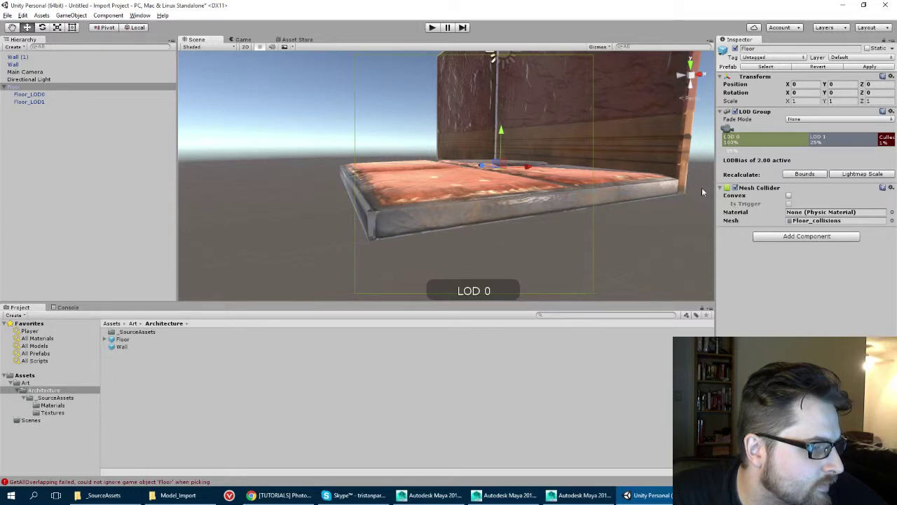
pyautogui.keyDown('alt'); pyautogui.moveTo(334, 123); pyautogui.dragTo(343, 151); pyautogui.keyUp('alt')
pyautogui.keyDown('alt'); pyautogui.moveTo(412, 149); pyautogui.dragTo(365, 163, button='middle'); pyautogui.keyUp('alt')
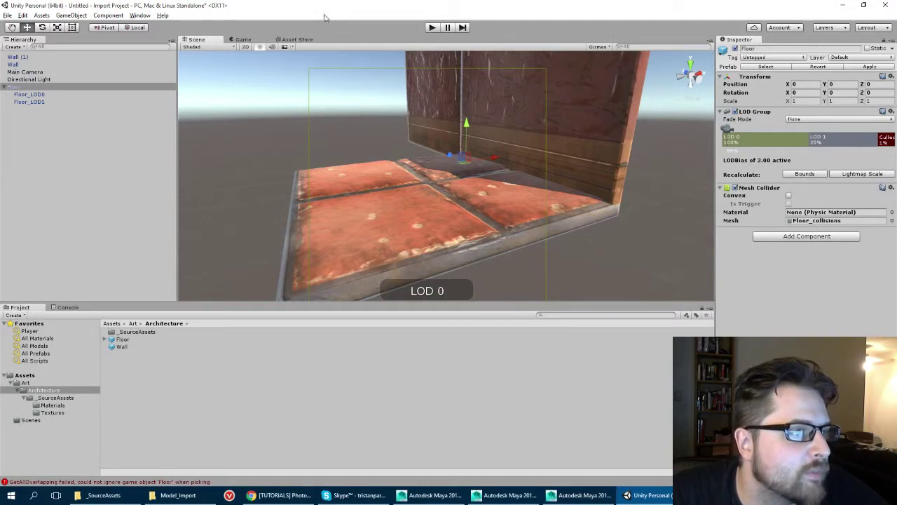
pyautogui.keyDown('alt'); pyautogui.moveTo(251, 185); pyautogui.dragTo(244, 191); pyautogui.keyUp('alt')
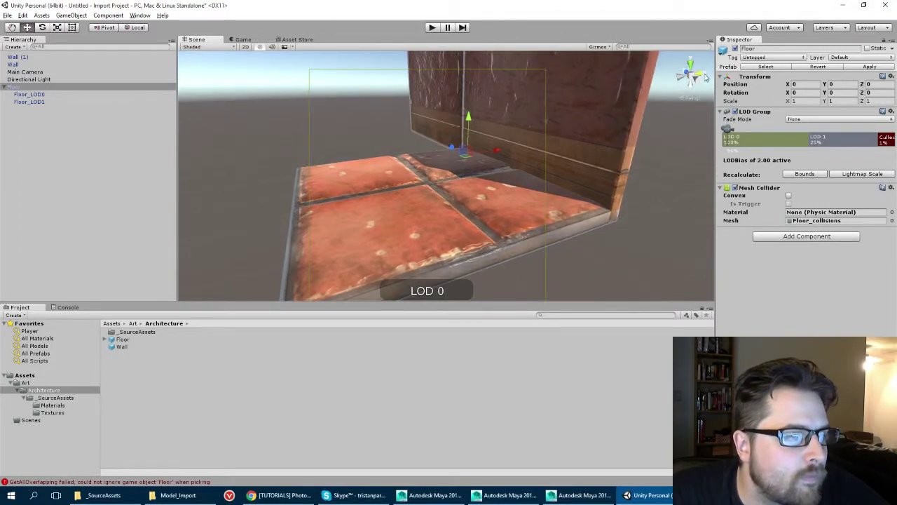
pyautogui.click(7, 14)
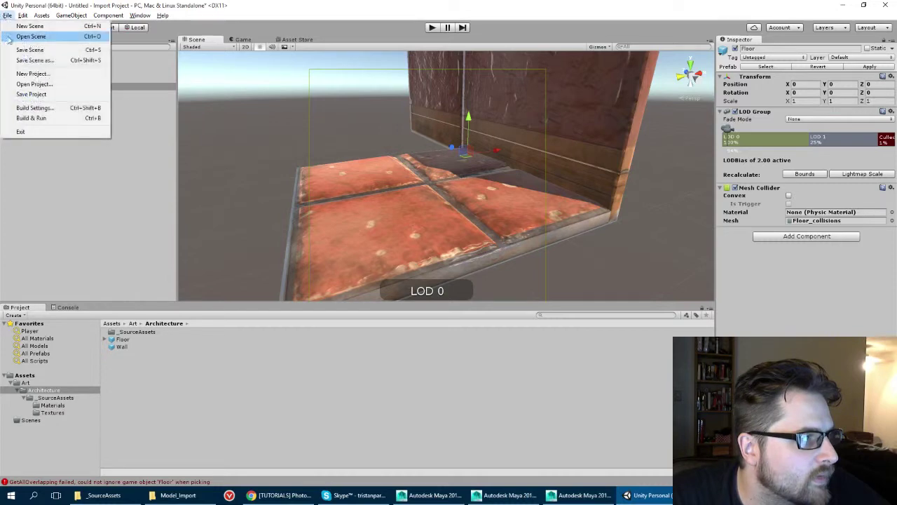
pyautogui.click(14, 48)
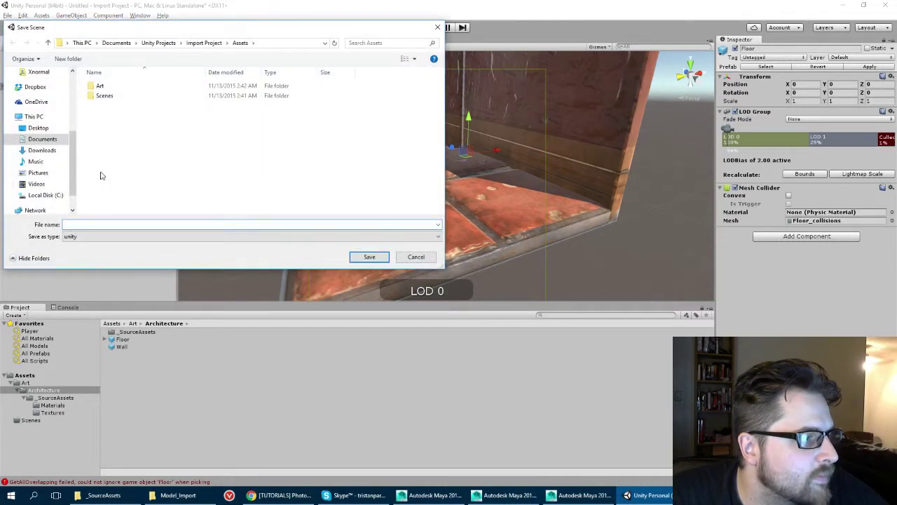
pyautogui.doubleClick(104, 95)
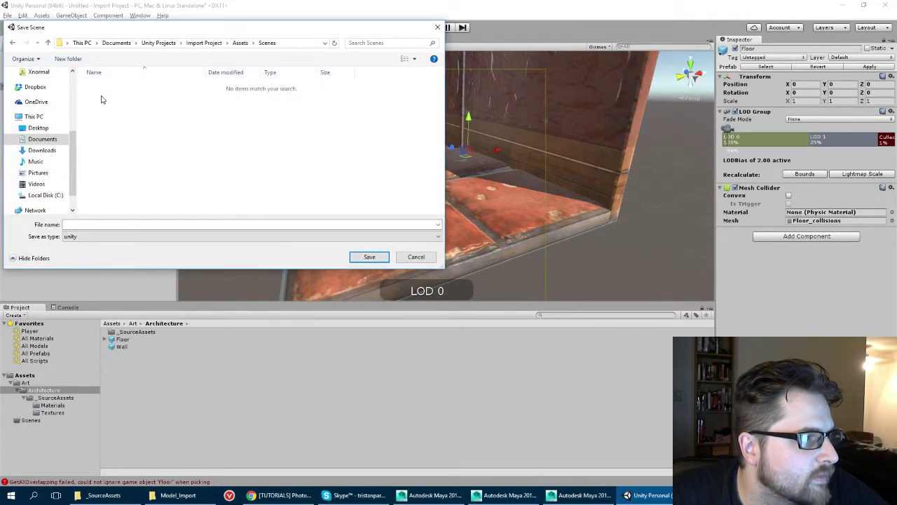
pyautogui.click(108, 225)
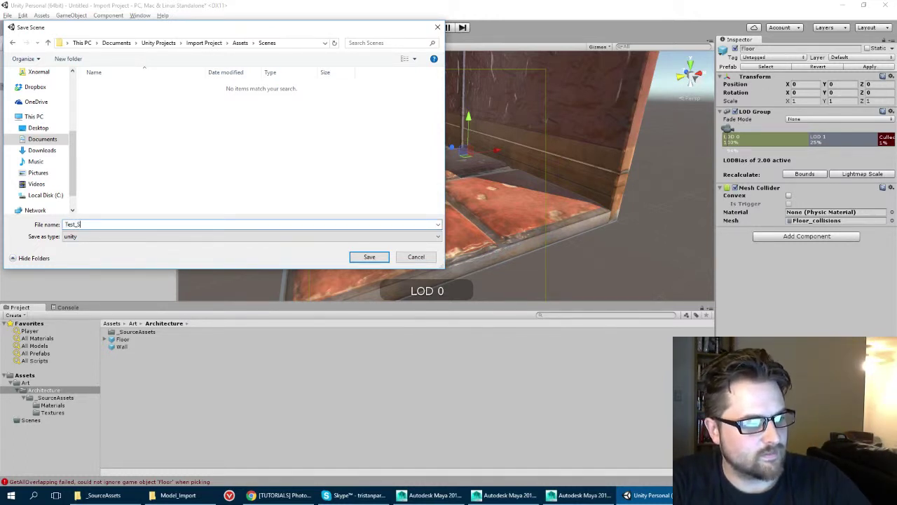
pyautogui.press('Return')
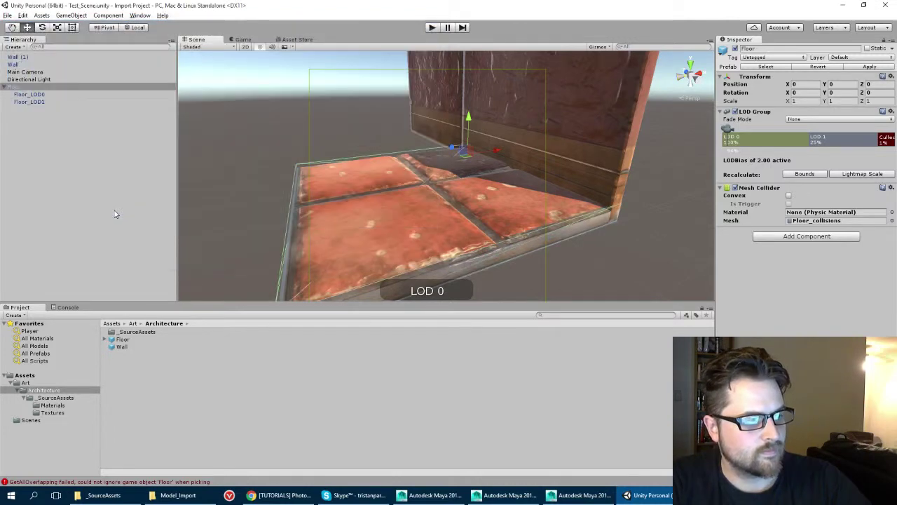
# Clear the logged error from the Console and return to the project's asset view
pyautogui.click(65, 308)
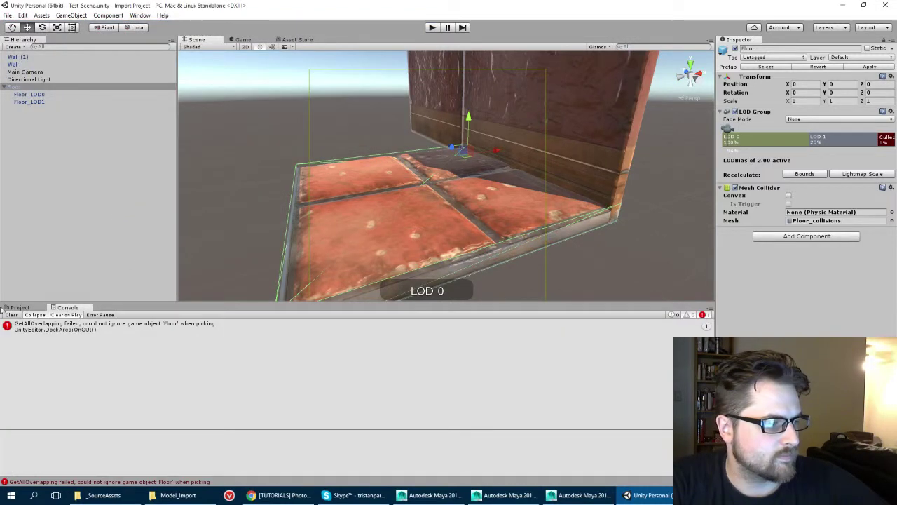
pyautogui.click(11, 314)
pyautogui.click(20, 309)
# Reselect the scene's Floor and inspect how its updated collider outline fits the tile tops and edges
pyautogui.click(293, 217)
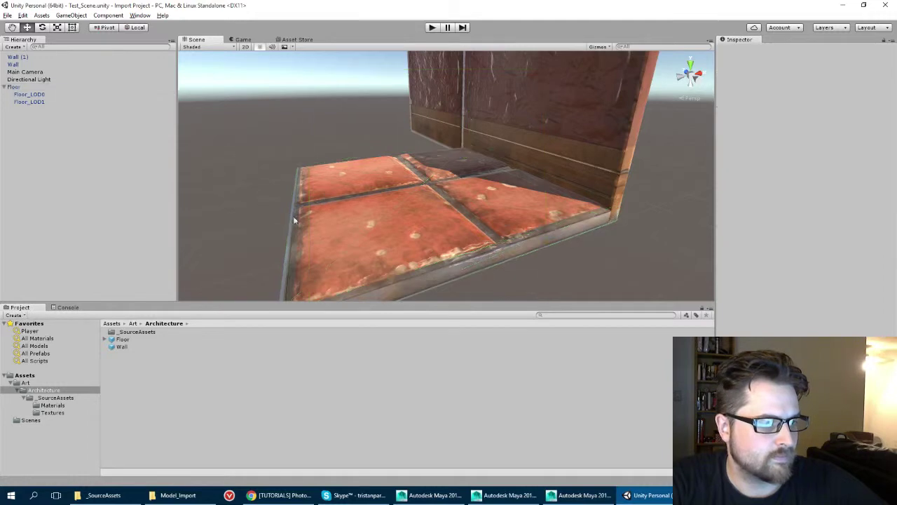
pyautogui.click(358, 221)
pyautogui.keyDown('alt'); pyautogui.moveTo(359, 223); pyautogui.dragTo(372, 168); pyautogui.keyUp('alt')
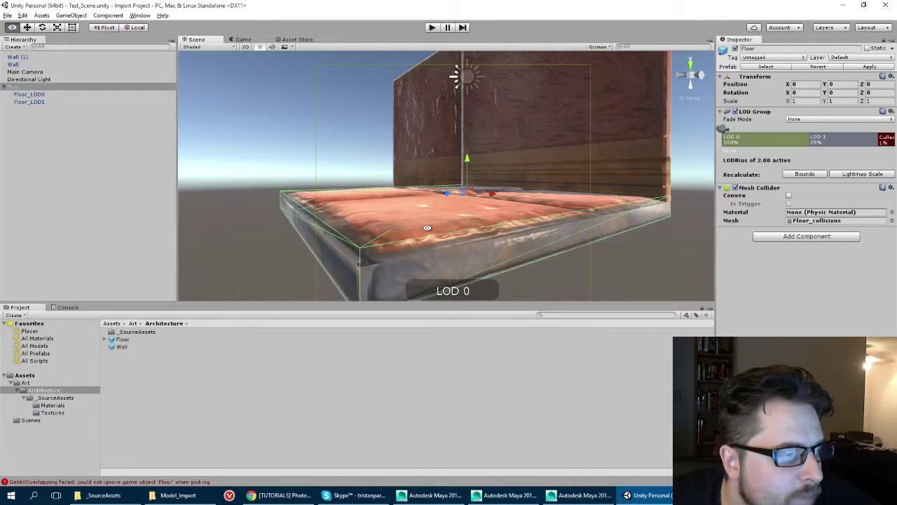
pyautogui.keyDown('alt'); pyautogui.moveTo(429, 228); pyautogui.dragTo(384, 232); pyautogui.keyUp('alt')
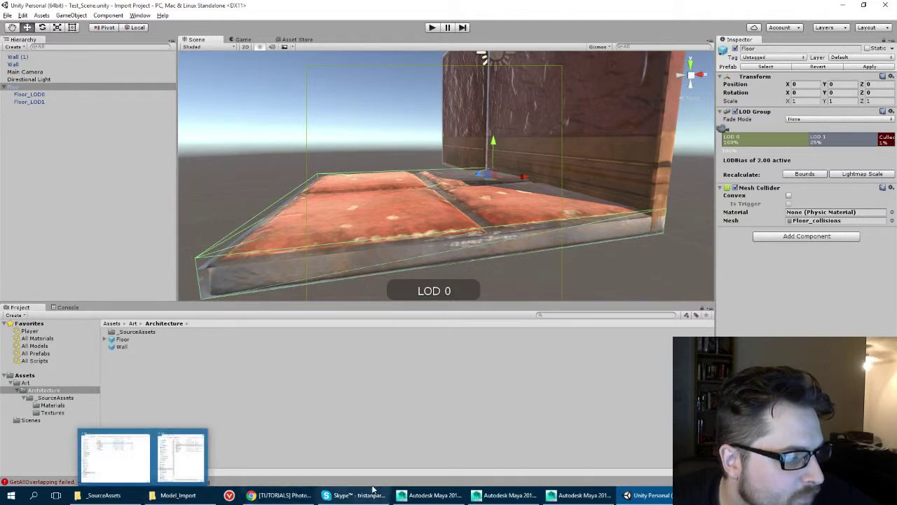
# Switch to the Floor scene in Maya and check Floor.fbx in the Model_Import and _SourceAssets folders
pyautogui.moveTo(446, 499)
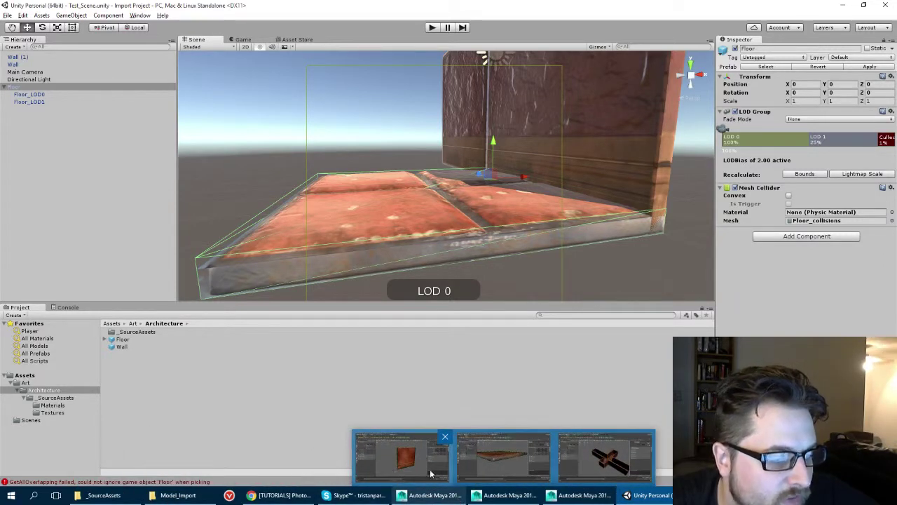
pyautogui.click(470, 474)
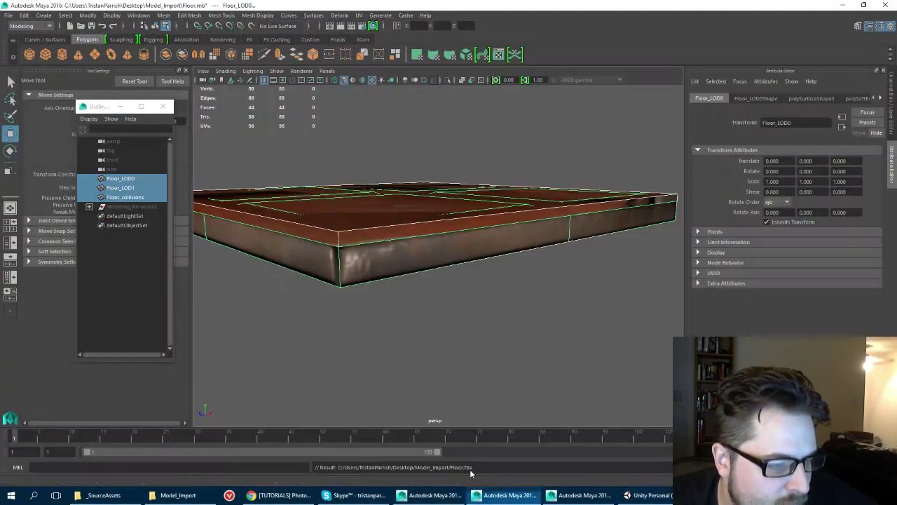
pyautogui.click(178, 495)
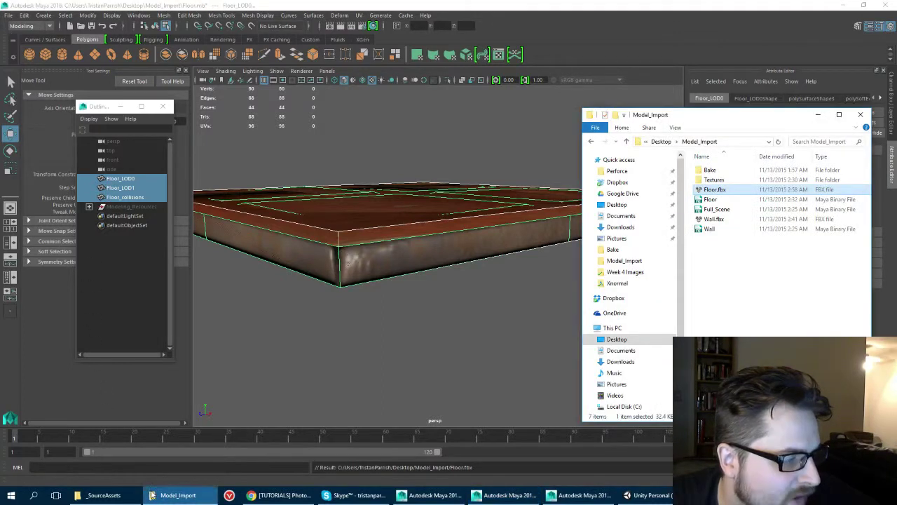
pyautogui.click(104, 495)
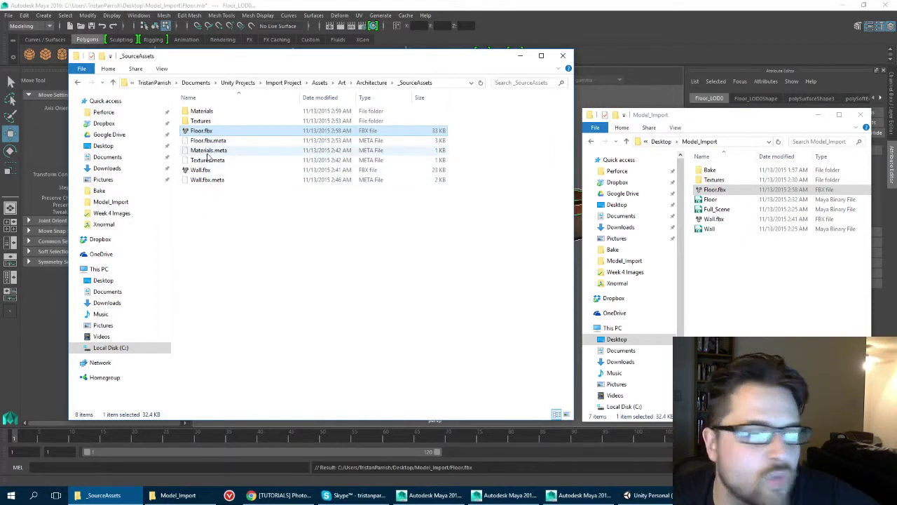
pyautogui.click(586, 5)
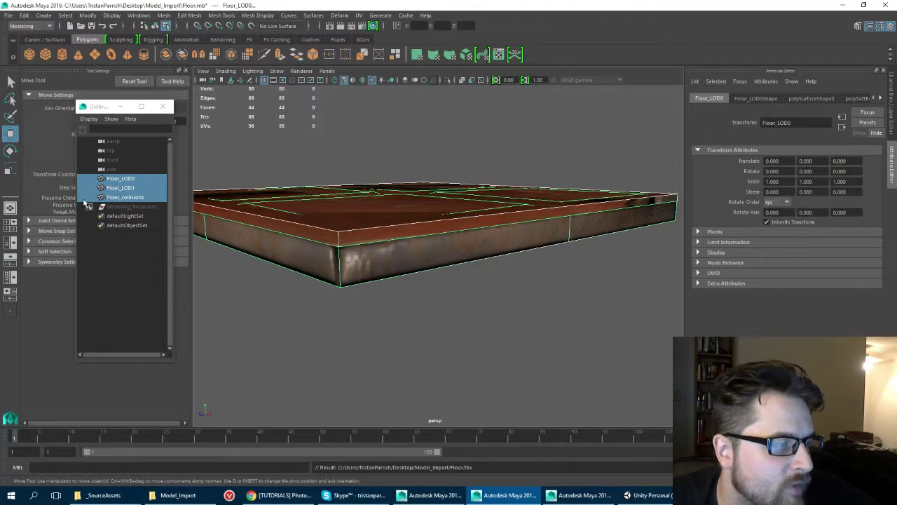
# Examine the Floor_collisions, Floor_LOD1 and Floor_LOD0 meshes individually in the Maya scene
pyautogui.click(125, 197)
pyautogui.click(121, 188)
pyautogui.click(124, 197)
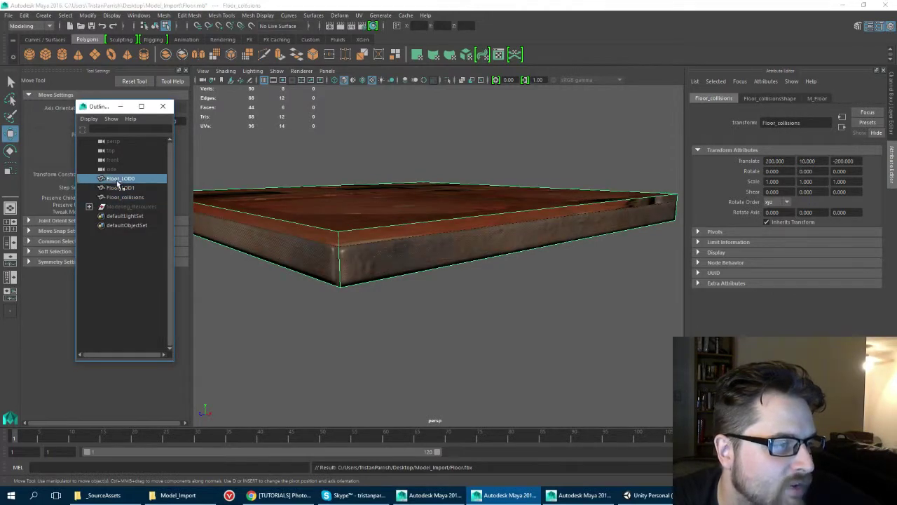
pyautogui.click(120, 178)
# Switch back to Unity and apply the Floor object's changes to its prefab
pyautogui.click(648, 495)
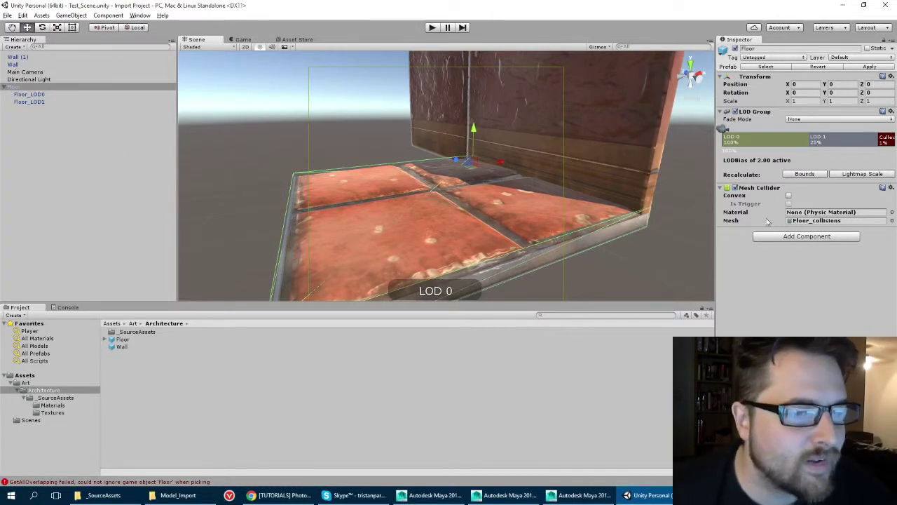
pyautogui.click(869, 66)
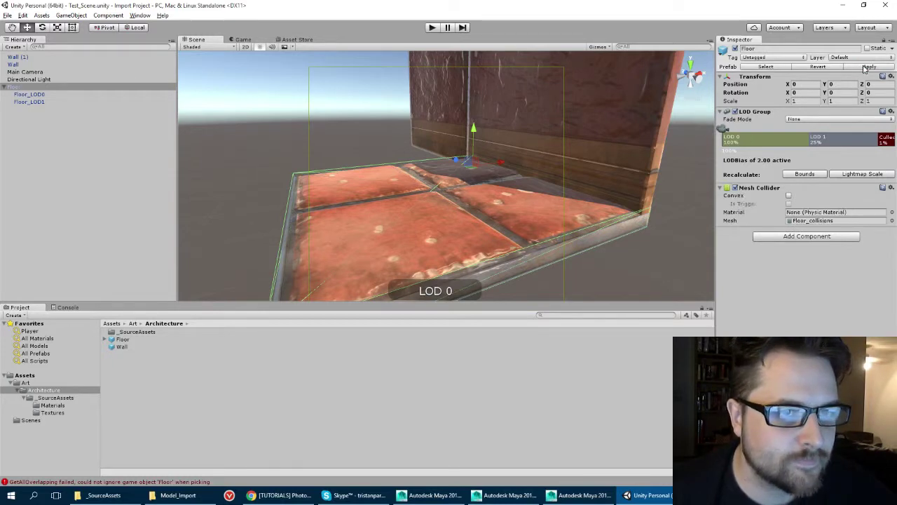
pyautogui.keyDown('alt'); pyautogui.moveTo(545, 225); pyautogui.dragTo(514, 197); pyautogui.keyUp('alt')
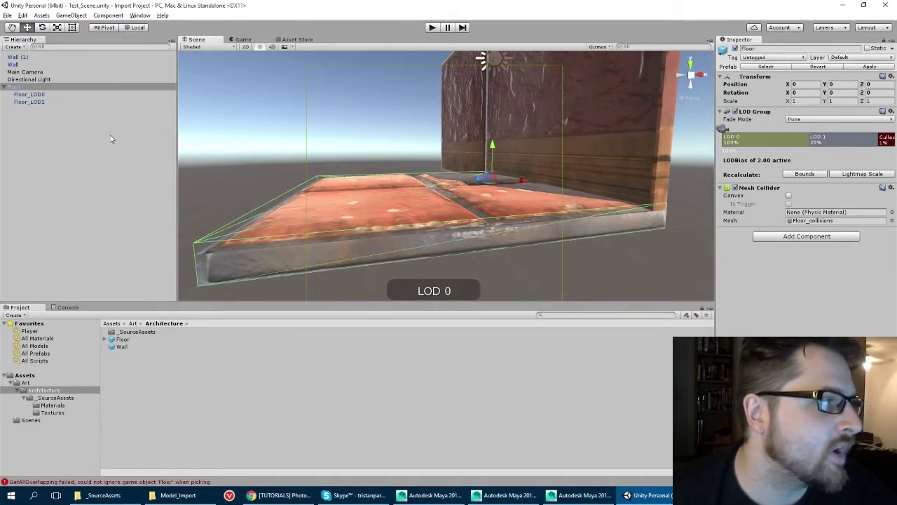
# Remove the LOD Group component from the Floor object
pyautogui.rightClick(763, 115)
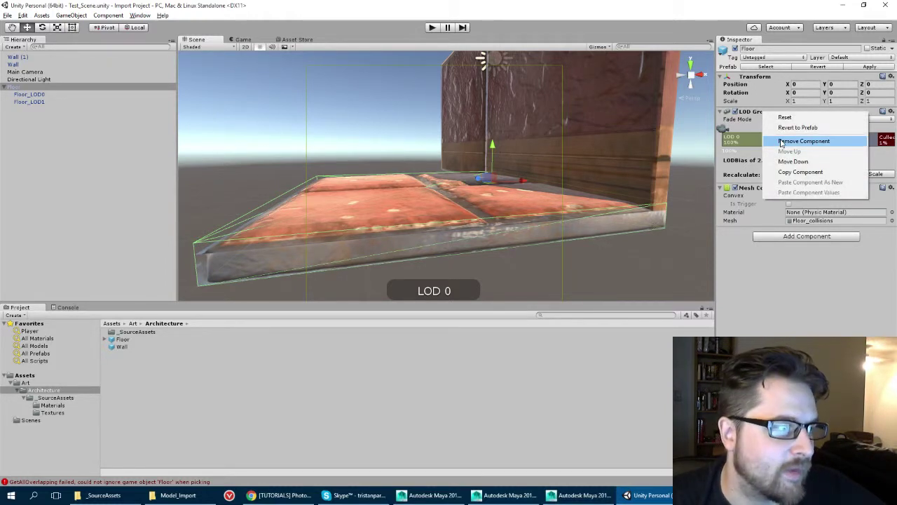
pyautogui.click(781, 141)
pyautogui.keyDown('alt'); pyautogui.moveTo(483, 141); pyautogui.dragTo(421, 171); pyautogui.keyUp('alt')
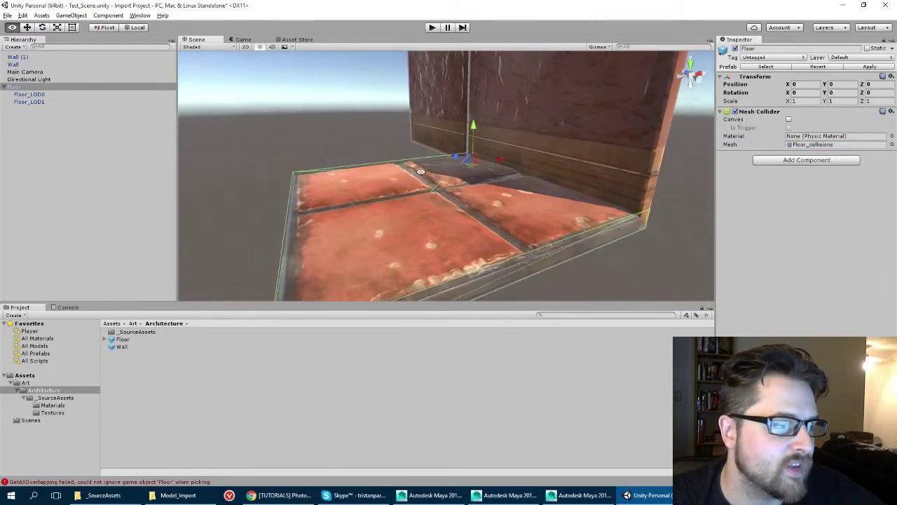
# Try moving the Floor_LOD1 mesh along the Z axis to about 3.53 and undo the move
pyautogui.click(29, 94)
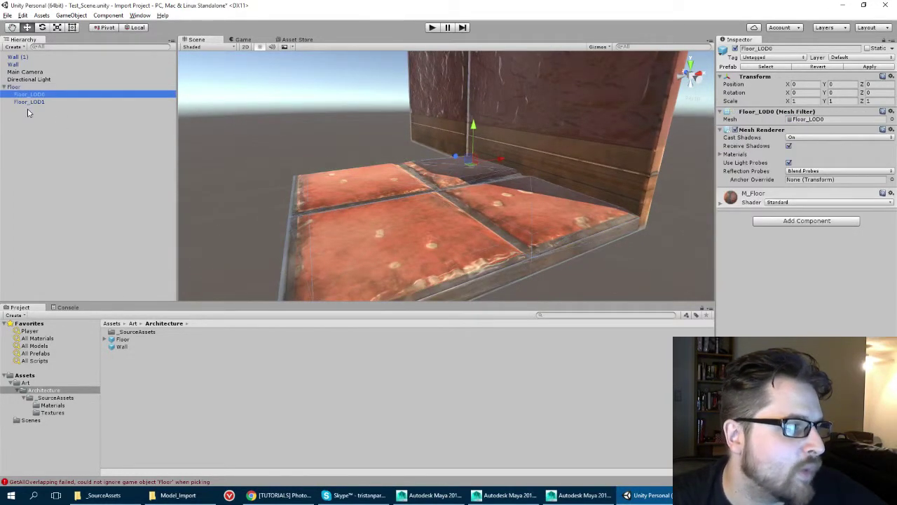
pyautogui.click(27, 102)
pyautogui.moveTo(453, 160); pyautogui.dragTo(528, 209)
pyautogui.moveTo(390, 144); pyautogui.dragTo(387, 141)
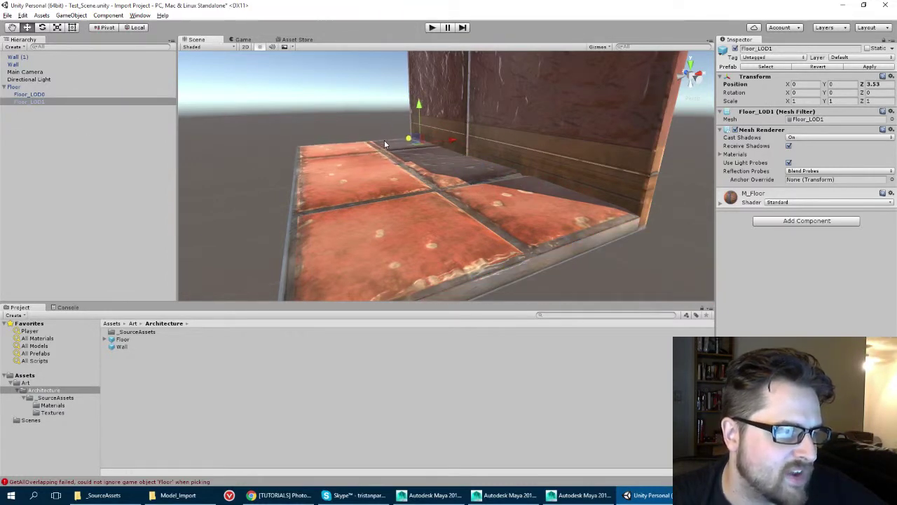
pyautogui.hotkey('ctrl', 'z')
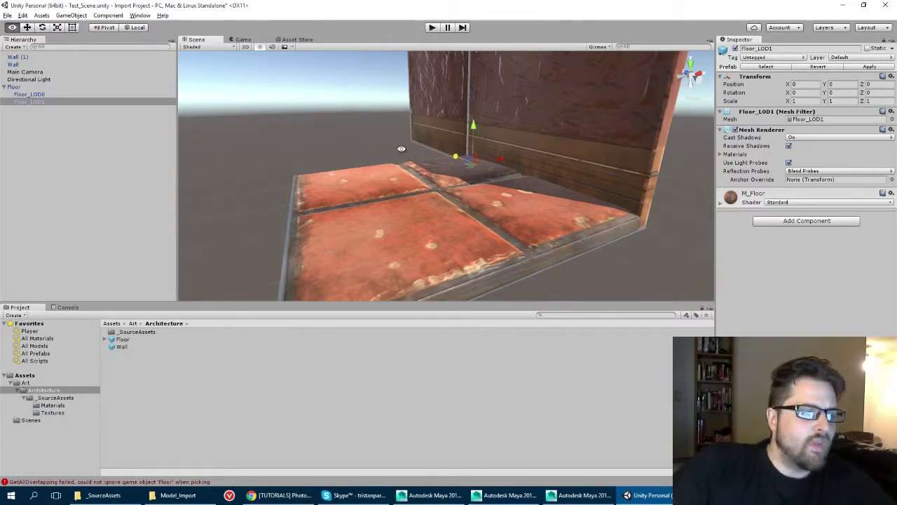
# Compare the Floor parent with its child meshes Floor_LOD0 and Floor_LOD1 in the scene
pyautogui.click(10, 86)
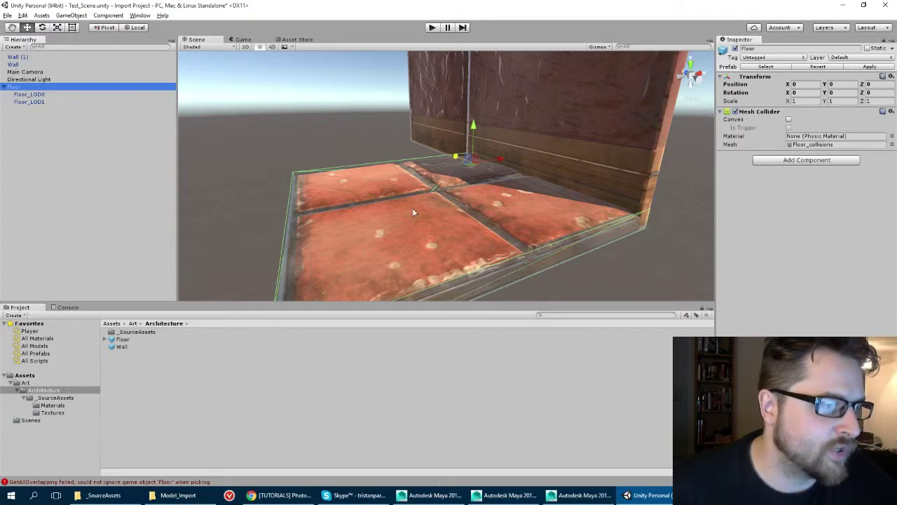
pyautogui.click(18, 94)
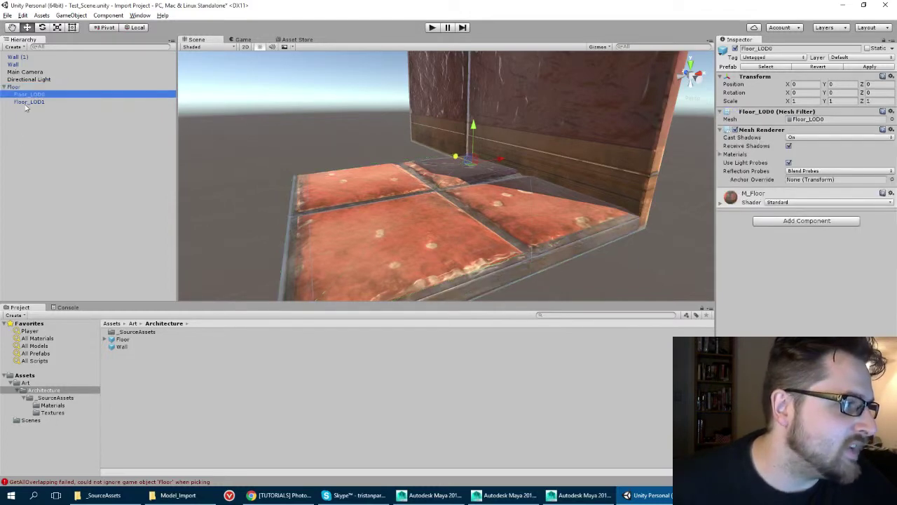
pyautogui.click(24, 103)
pyautogui.click(25, 93)
pyautogui.click(33, 107)
pyautogui.click(32, 103)
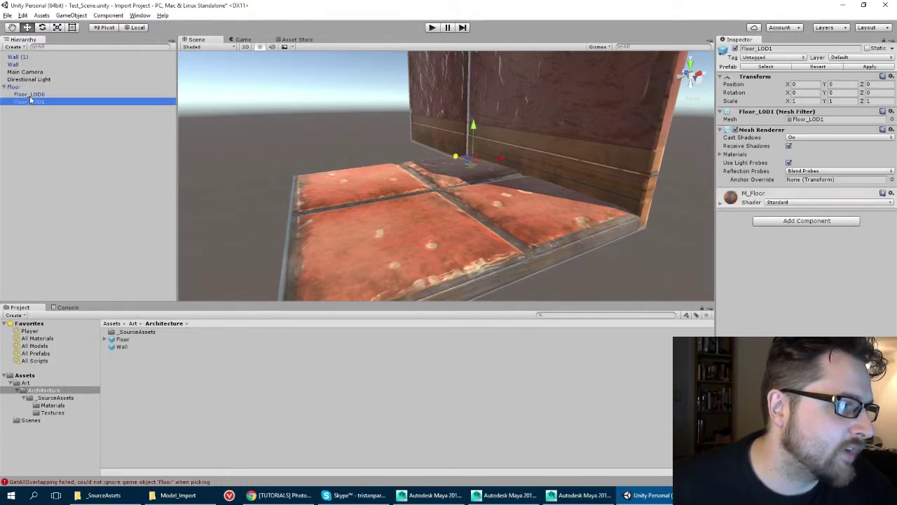
pyautogui.click(32, 93)
pyautogui.click(33, 102)
# Add an LOD Group component to the Floor parent object
pyautogui.click(19, 88)
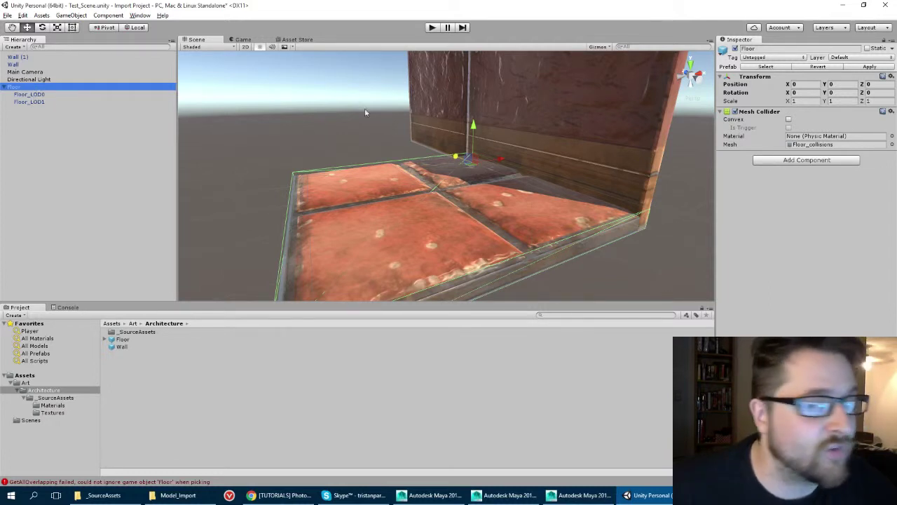
pyautogui.click(781, 164)
pyautogui.scroll(-1, 799, 273)
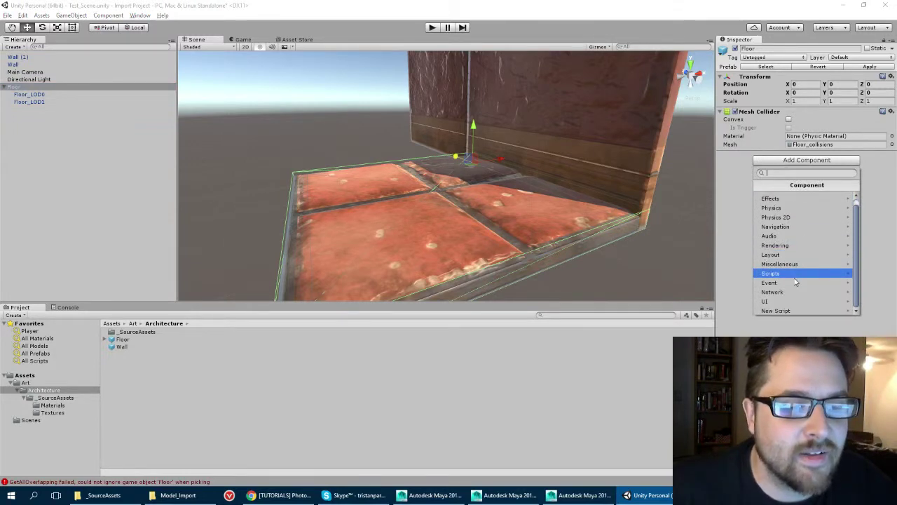
pyautogui.write('lod')
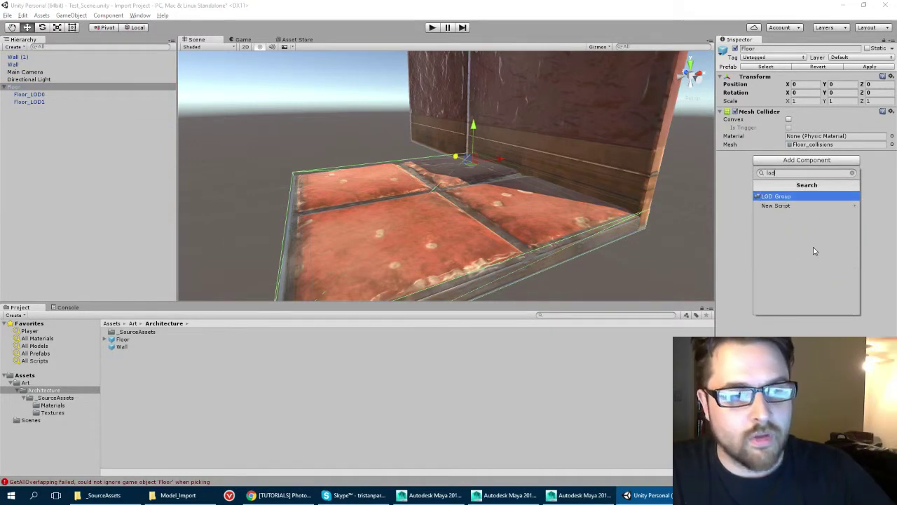
pyautogui.click(776, 197)
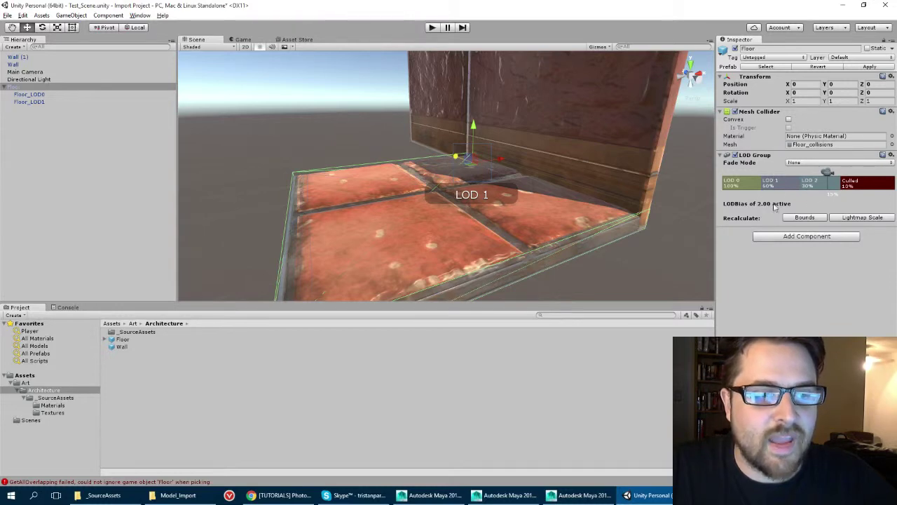
# Review the LOD levels of the Floor's LOD Group and lower the Culled threshold to 1%
pyautogui.click(738, 180)
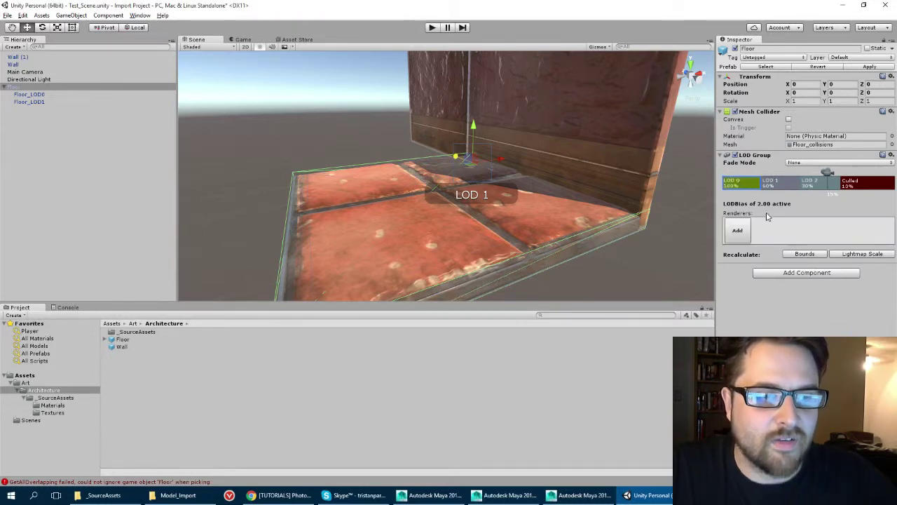
pyautogui.click(779, 187)
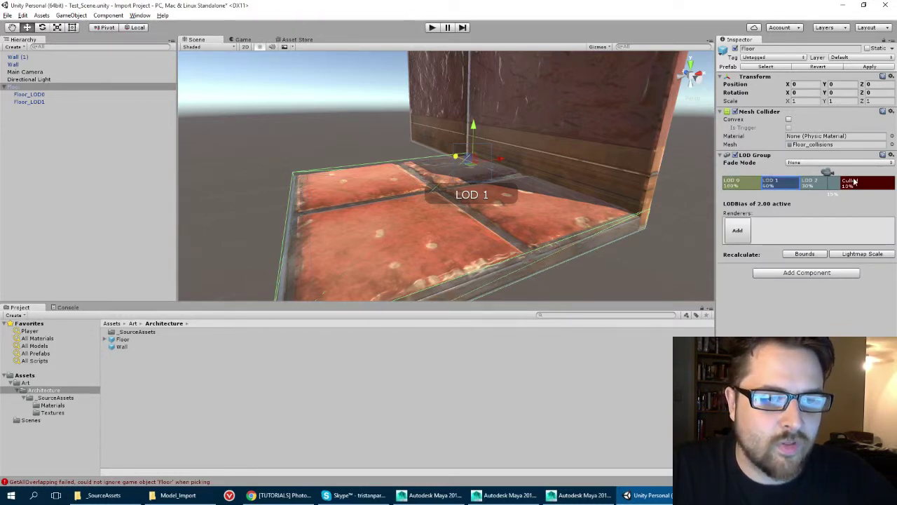
pyautogui.click(817, 185)
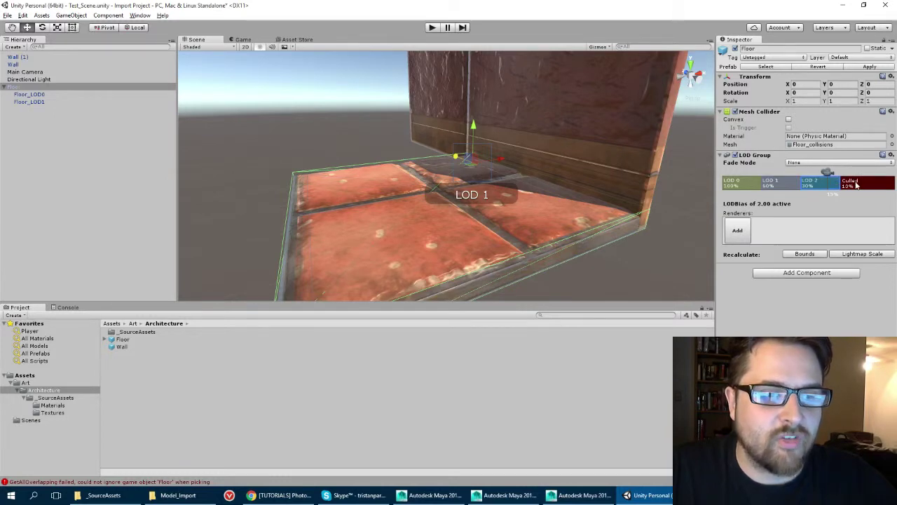
pyautogui.moveTo(840, 180); pyautogui.dragTo(883, 201)
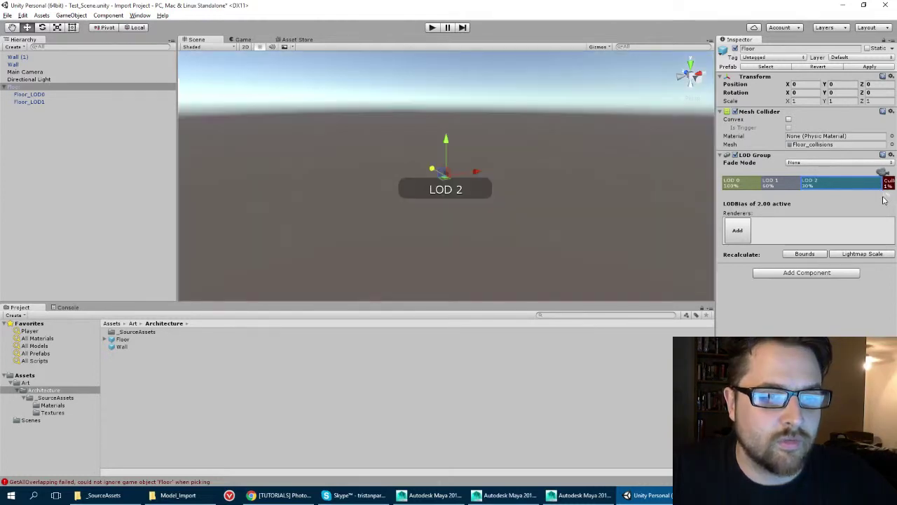
pyautogui.scroll(5, 475, 169)
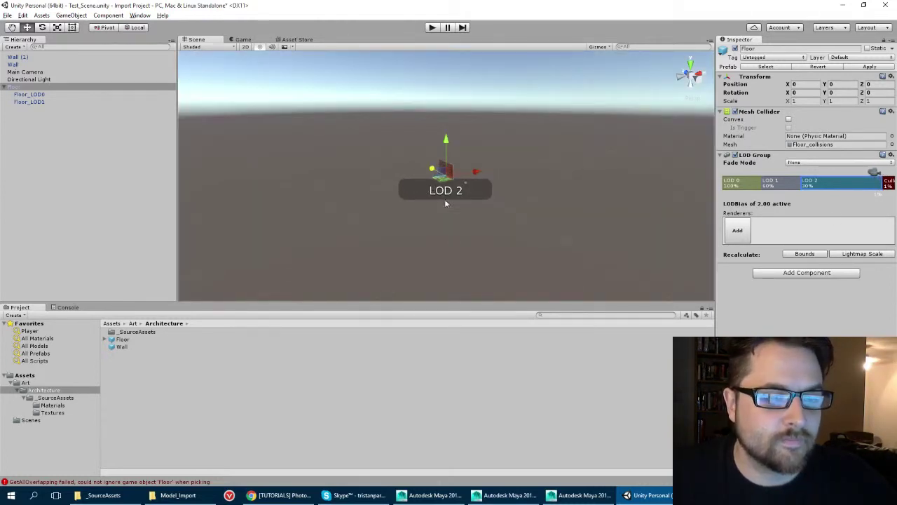
pyautogui.scroll(8, 456, 203)
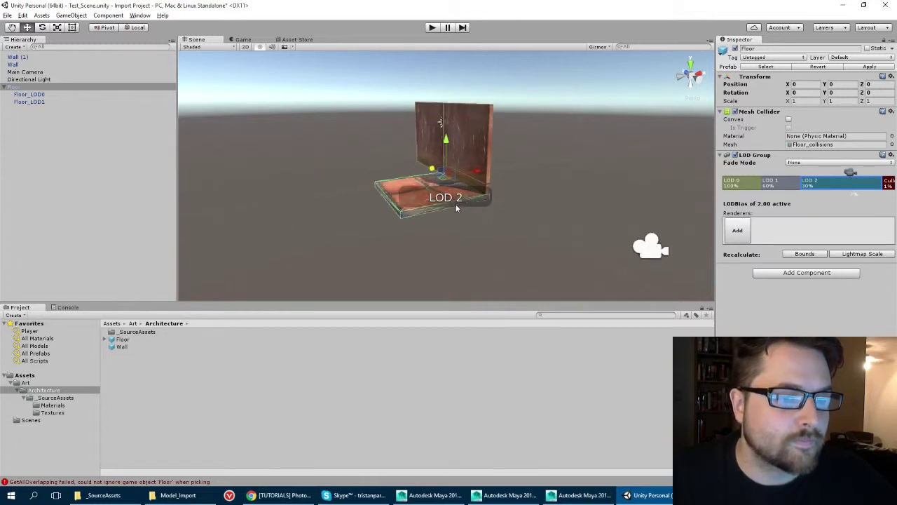
# Assign the Floor_LOD0 mesh as the renderer for the LOD 0 level of the Floor's LOD Group
pyautogui.click(740, 185)
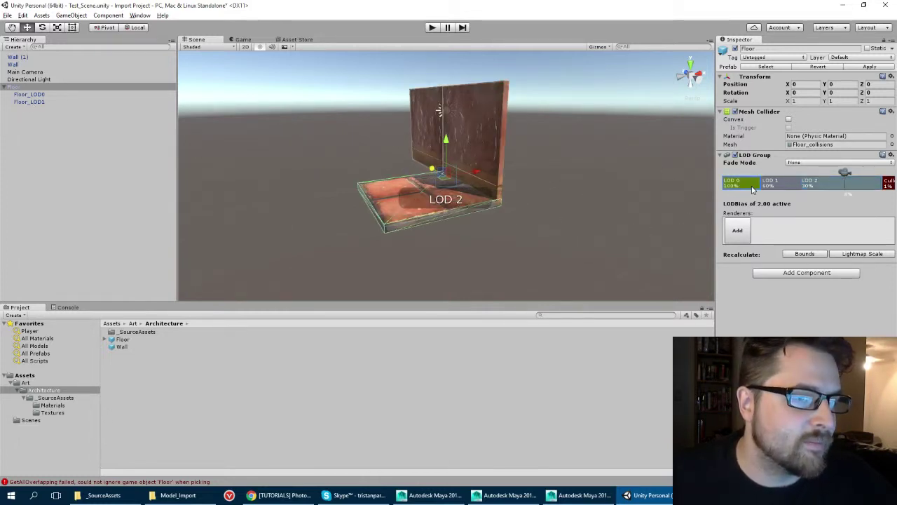
pyautogui.click(33, 95)
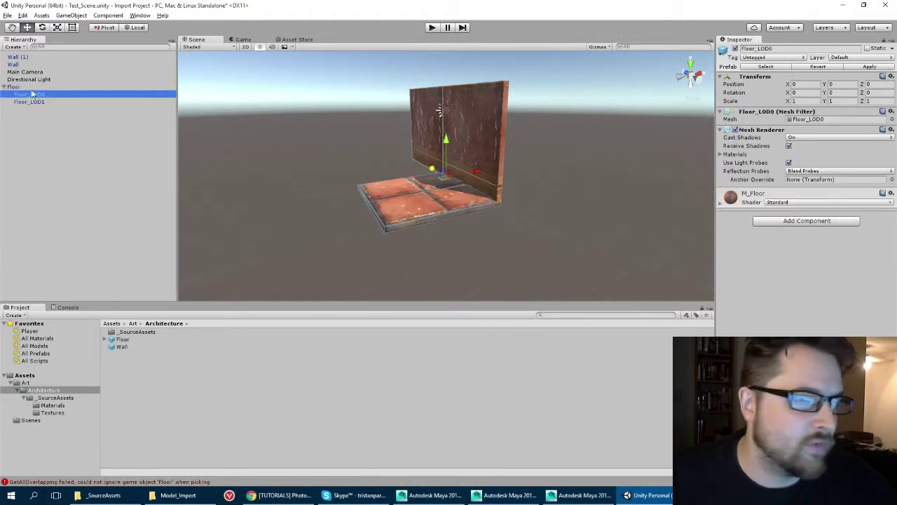
pyautogui.press('Up')
pyautogui.click(735, 185)
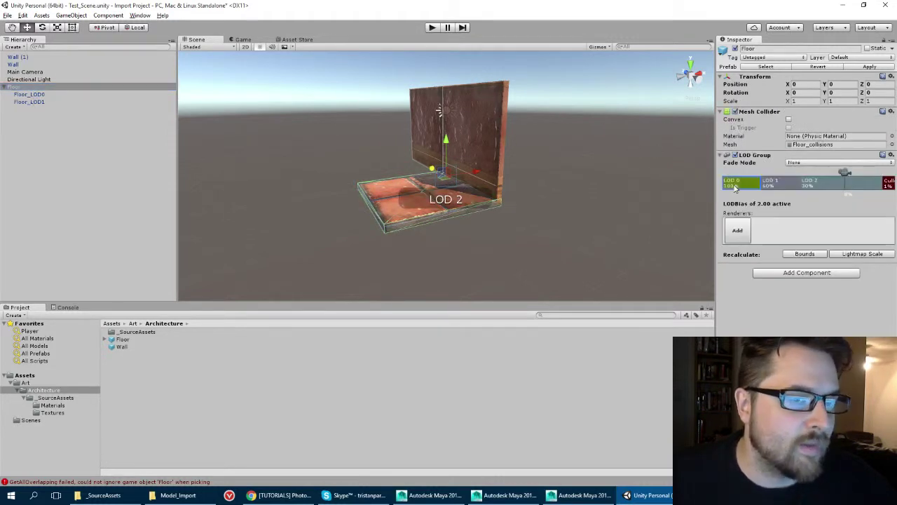
pyautogui.moveTo(24, 96); pyautogui.dragTo(742, 235)
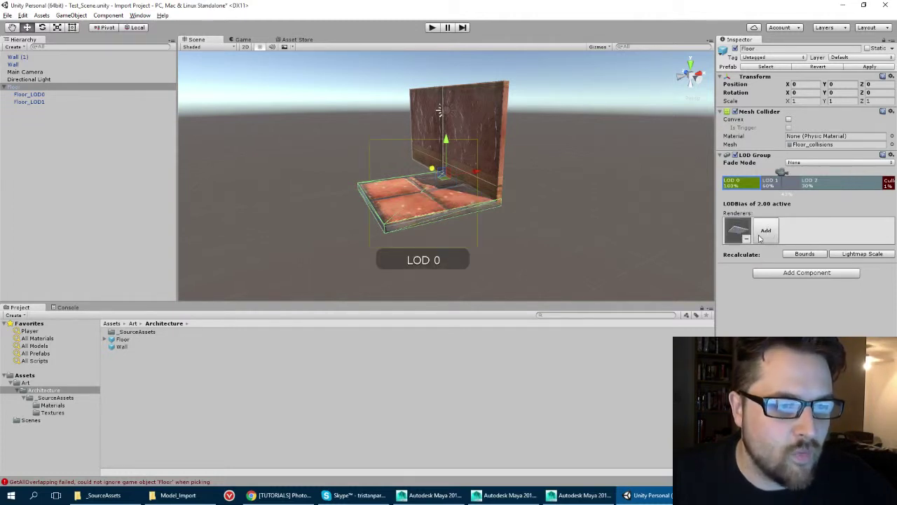
# Assign the Floor_LOD1 mesh as the renderer for the LOD 2 level of the Floor's LOD Group
pyautogui.click(774, 187)
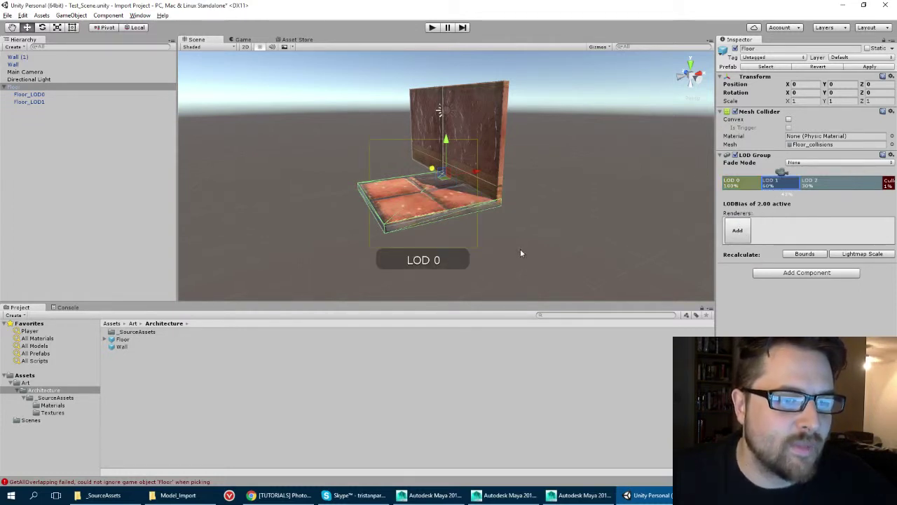
pyautogui.click(837, 183)
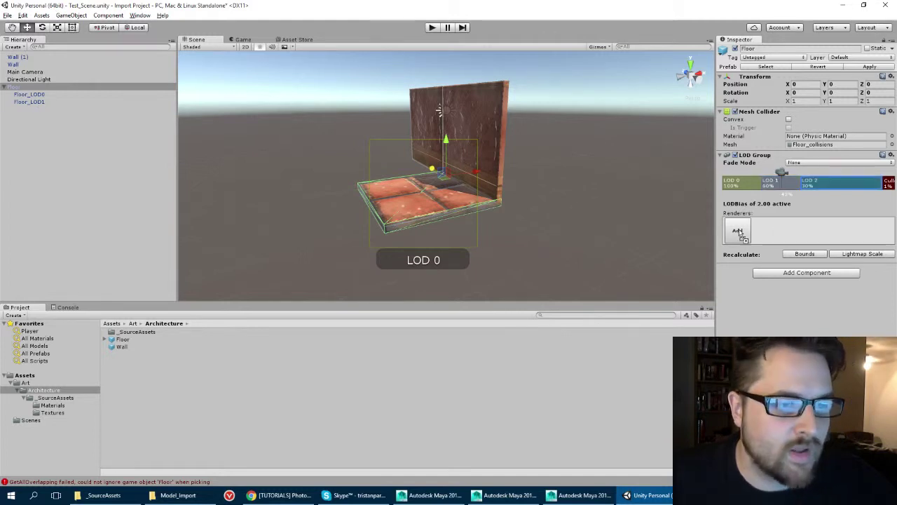
pyautogui.moveTo(740, 233); pyautogui.dragTo(740, 233)
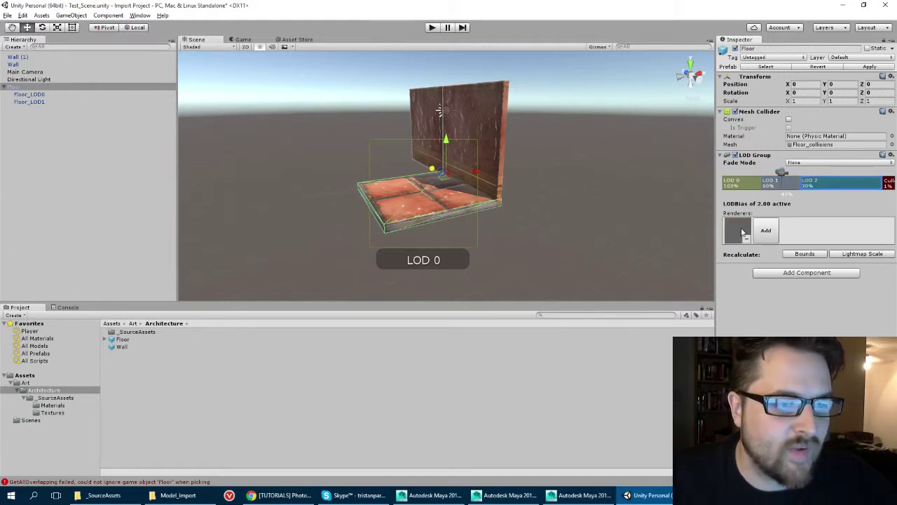
pyautogui.click(790, 186)
pyautogui.click(821, 190)
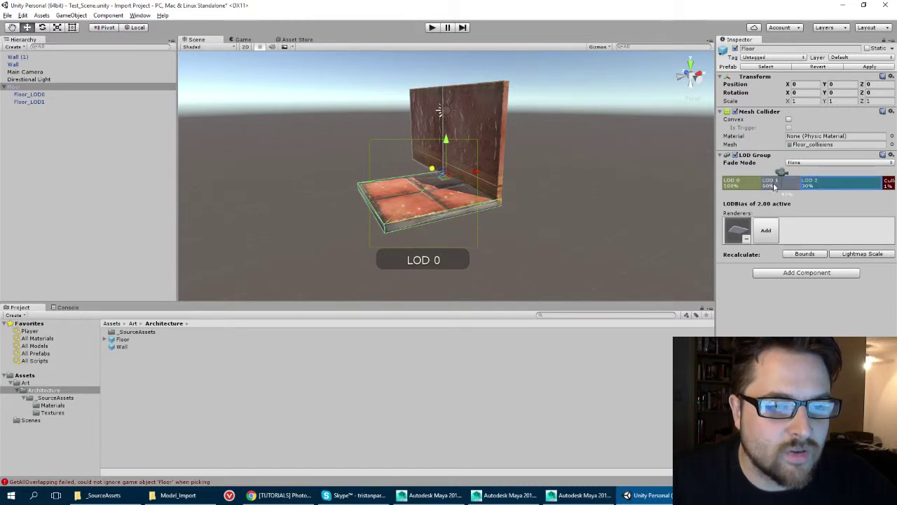
# Assign the Floor_LOD1 mesh as the renderer for LOD 1 and delete the LOD 2 level from the Floor's LOD Group
pyautogui.click(775, 187)
pyautogui.moveTo(22, 103); pyautogui.dragTo(741, 232)
pyautogui.click(818, 186)
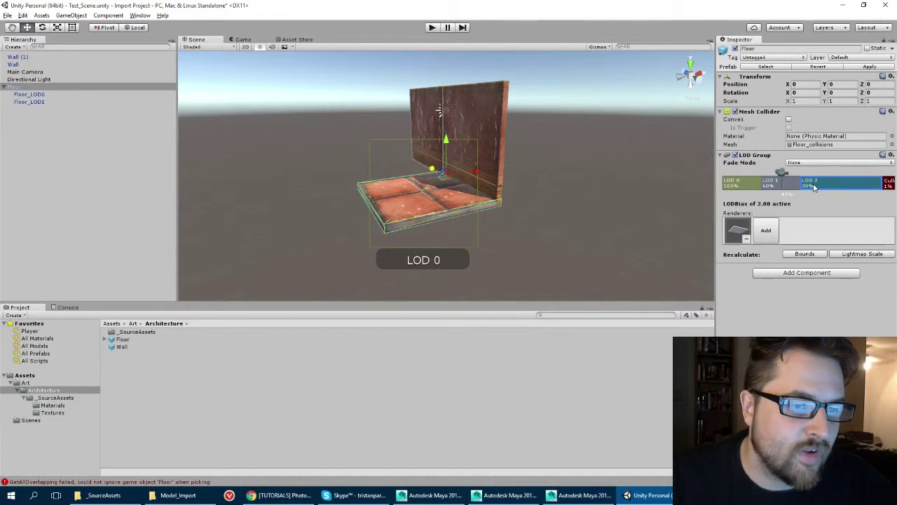
pyautogui.rightClick(817, 186)
pyautogui.click(836, 200)
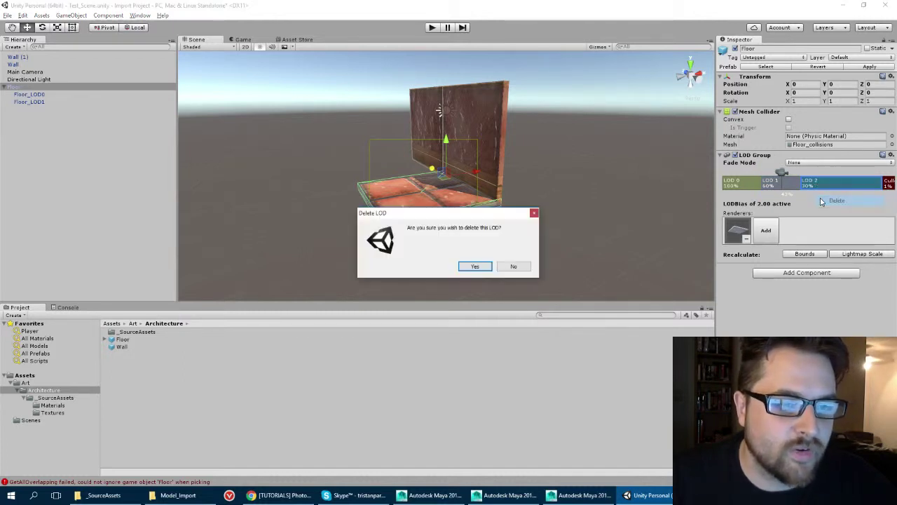
pyautogui.click(472, 266)
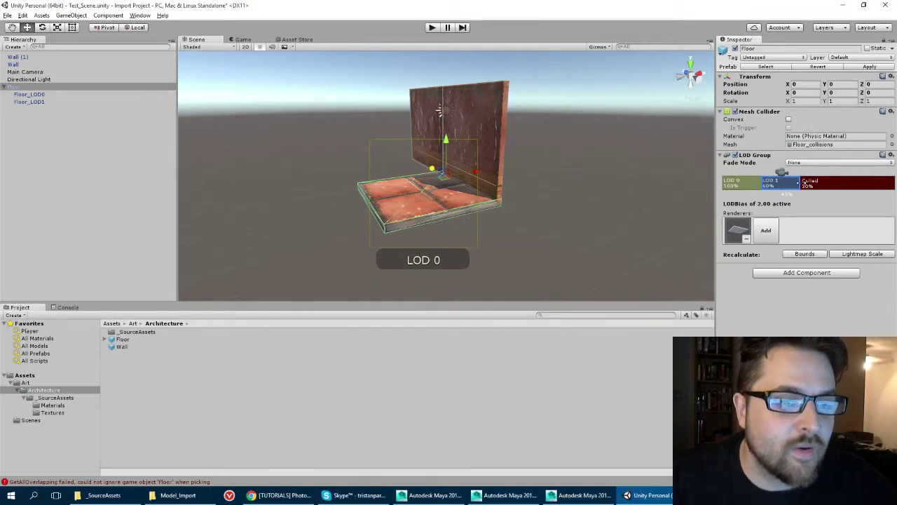
# Set the Floor's LOD Group thresholds to 1% for Culled and 10% for LOD 1, and preview the levels with the LOD camera
pyautogui.moveTo(797, 182); pyautogui.dragTo(884, 209)
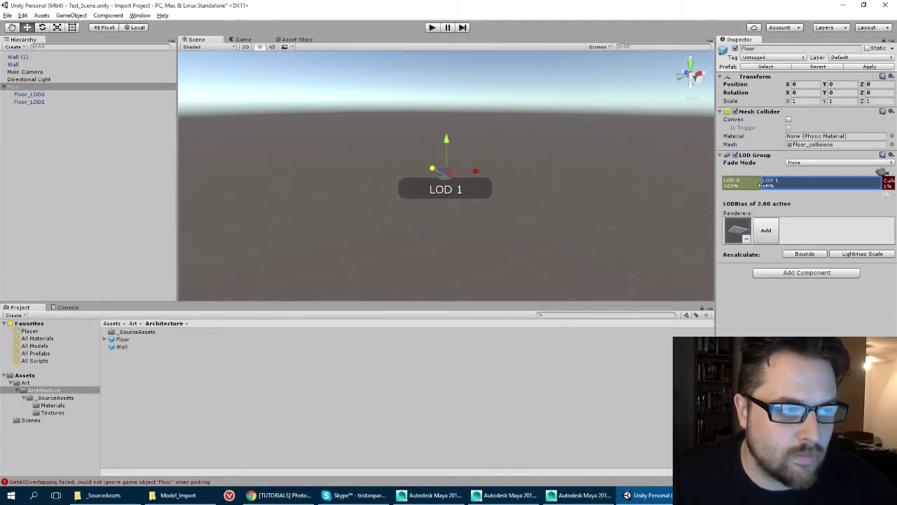
pyautogui.moveTo(763, 182); pyautogui.dragTo(841, 220)
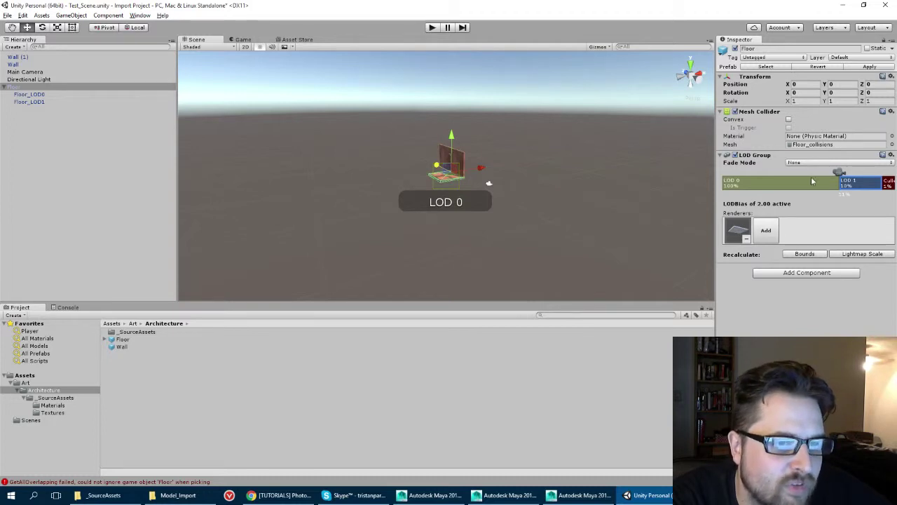
pyautogui.moveTo(835, 173); pyautogui.dragTo(683, 176)
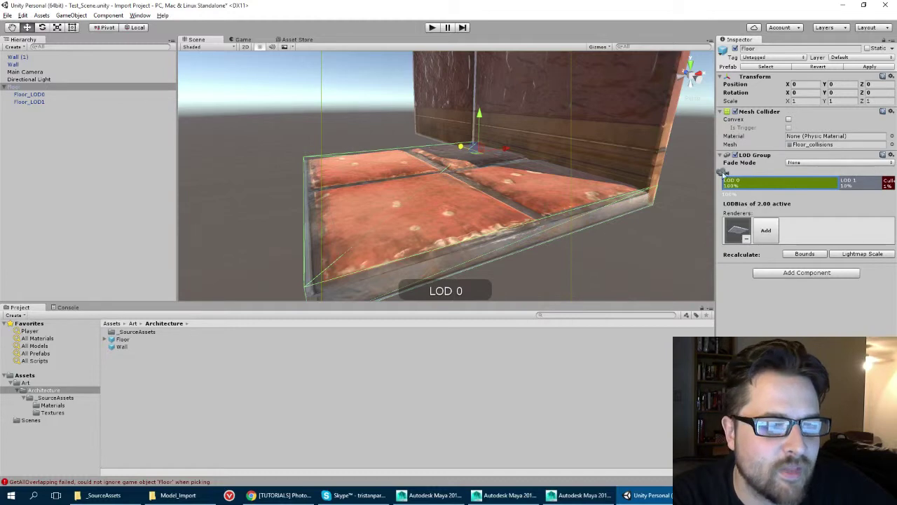
pyautogui.moveTo(723, 174)
pyautogui.mouseDown()
pyautogui.moveTo(844, 174)
pyautogui.moveTo(848, 194)
pyautogui.moveTo(795, 193)
pyautogui.moveTo(729, 205)
pyautogui.moveTo(793, 204)
pyautogui.moveTo(680, 218)
pyautogui.mouseUp()
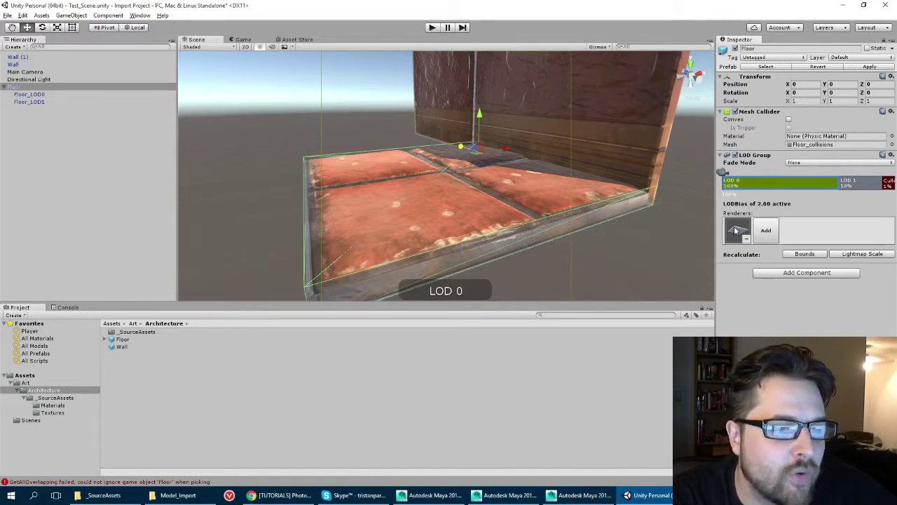
# Keep the LOD Group's Fade Mode at None and mark the Floor object as Static
pyautogui.click(802, 163)
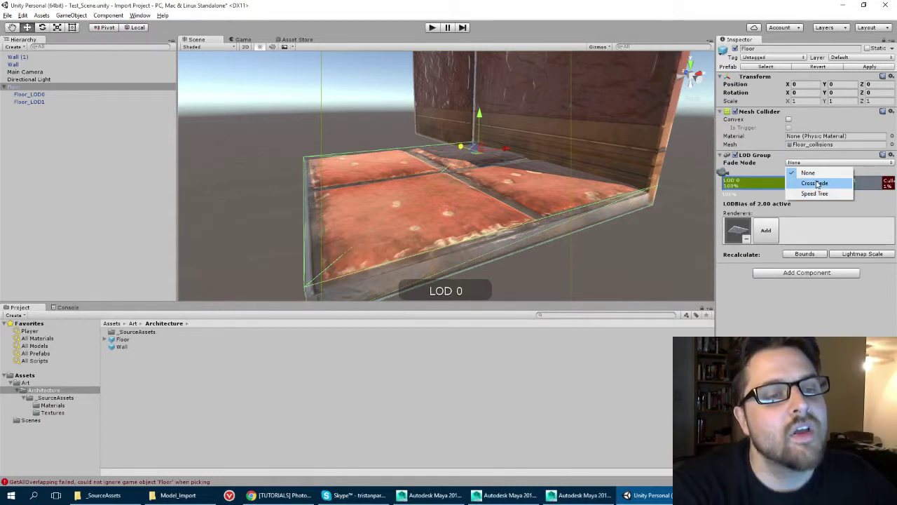
pyautogui.click(807, 171)
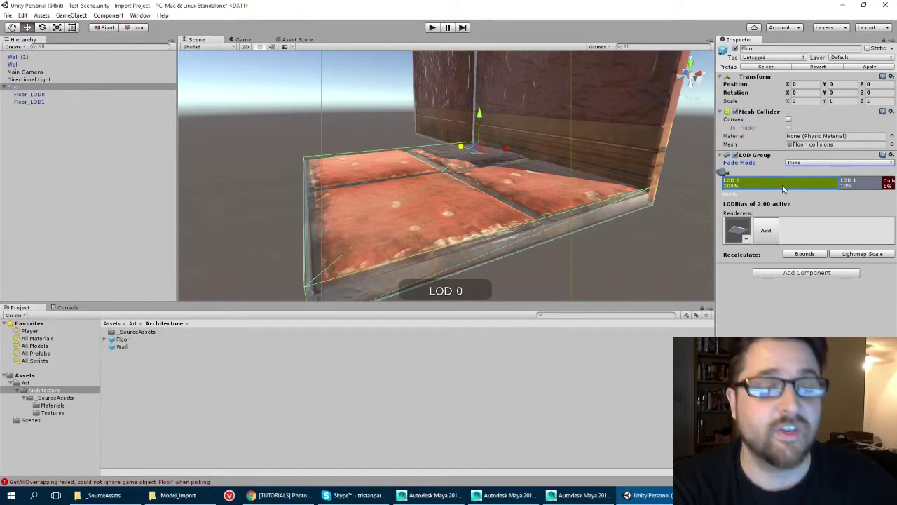
pyautogui.click(868, 48)
pyautogui.click(422, 267)
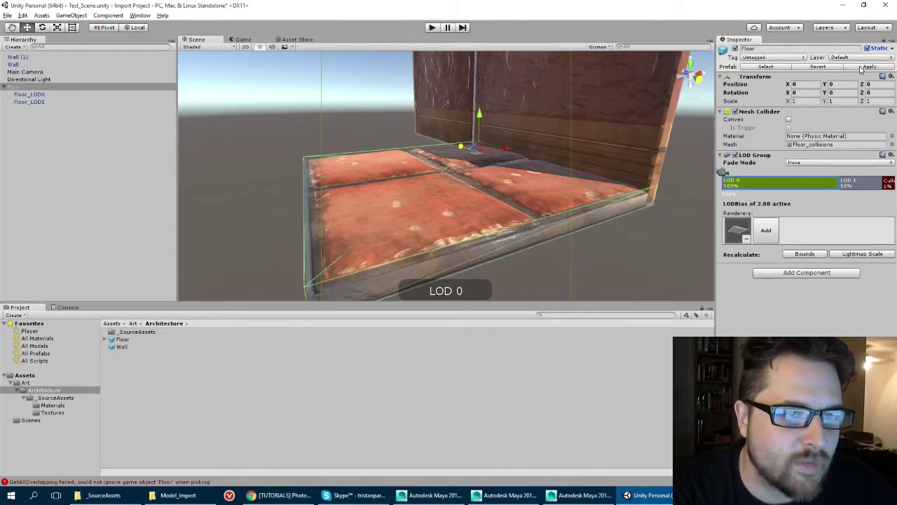
# Duplicate the Floor twice with snapped moves along Z, placing the copies at Z 4 and Z 8
pyautogui.press('f')
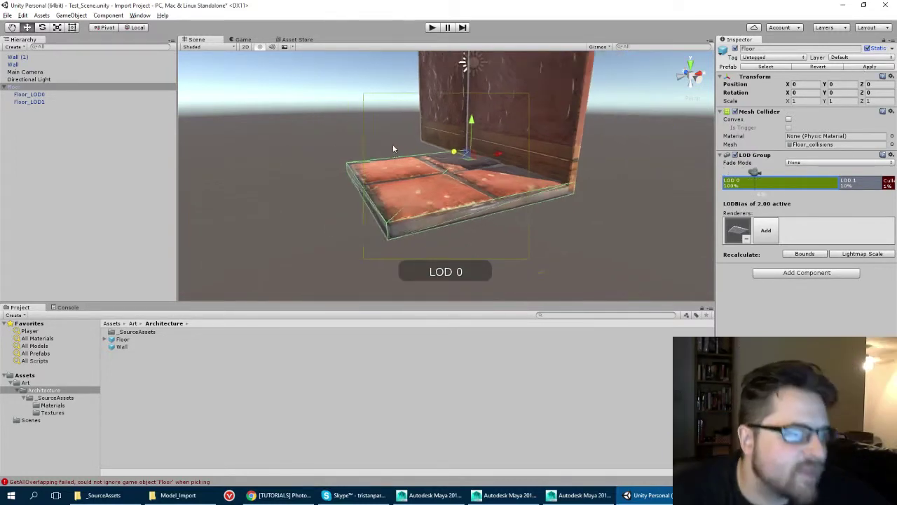
pyautogui.keyDown('alt'); pyautogui.moveTo(393, 145); pyautogui.dragTo(397, 189); pyautogui.keyUp('alt')
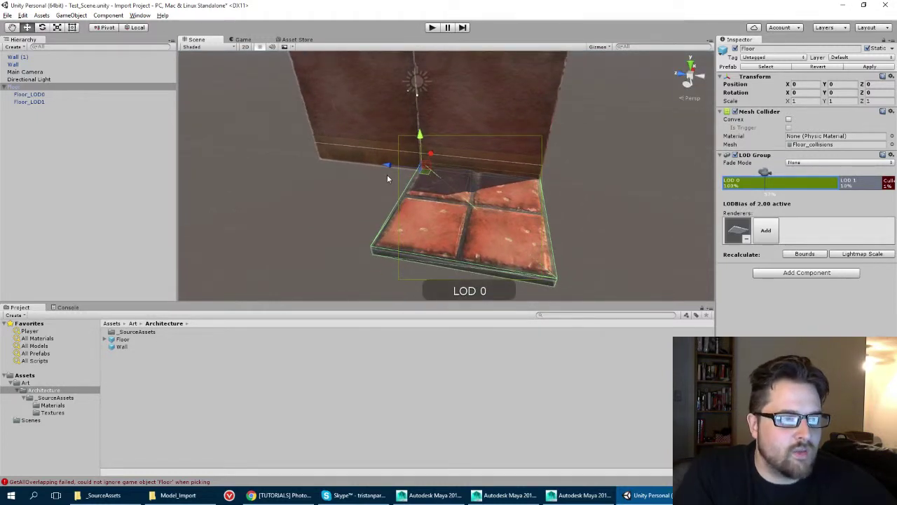
pyautogui.hotkey('ctrl', 'd')
pyautogui.keyDown('ctrl'); pyautogui.moveTo(389, 167); pyautogui.dragTo(285, 168); pyautogui.keyUp('ctrl')
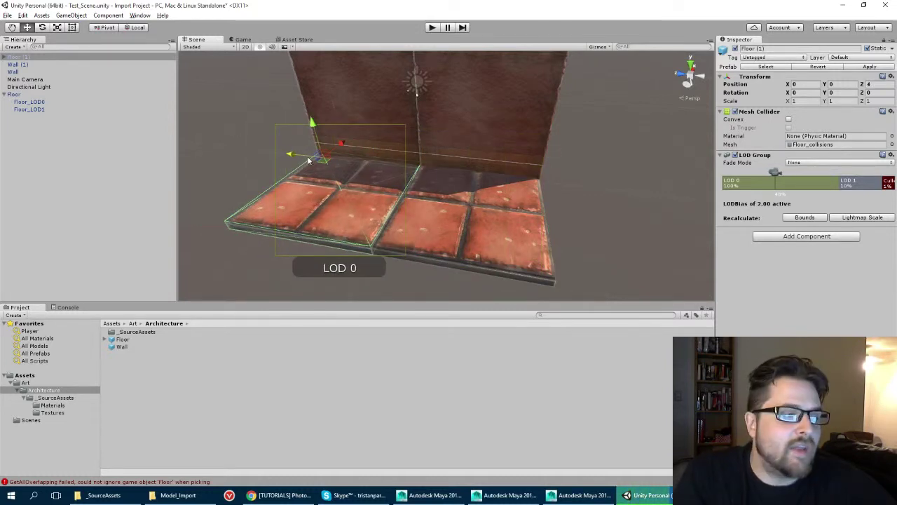
pyautogui.hotkey('ctrl', 'd')
pyautogui.keyDown('ctrl'); pyautogui.moveTo(309, 162); pyautogui.dragTo(194, 131); pyautogui.keyUp('ctrl')
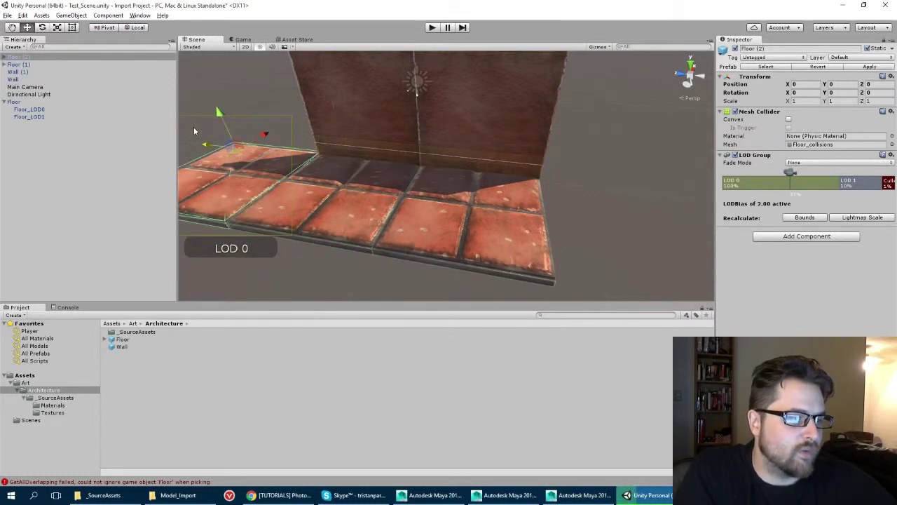
# Duplicate the wall at Z 4 and snap the copy to Z 8 to match the floor's length
pyautogui.scroll(-5, 316, 182)
pyautogui.keyDown('alt'); pyautogui.moveTo(315, 182); pyautogui.dragTo(373, 113); pyautogui.keyUp('alt')
pyautogui.click(374, 113)
pyautogui.hotkey('ctrl', 'd')
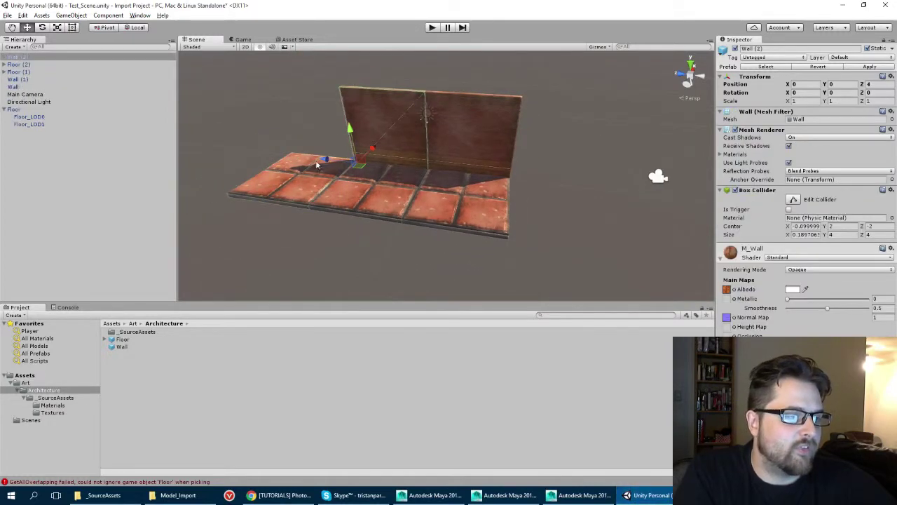
pyautogui.keyDown('ctrl'); pyautogui.moveTo(323, 158); pyautogui.dragTo(252, 143); pyautogui.keyUp('ctrl')
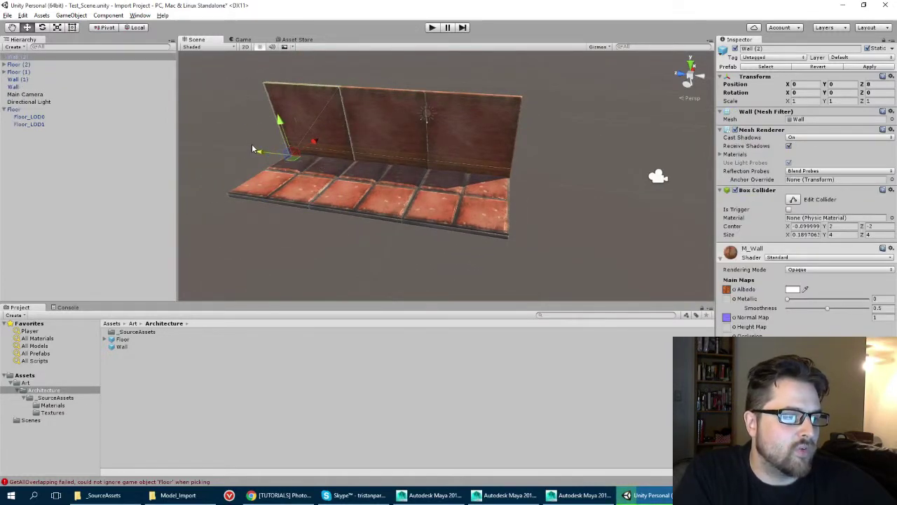
# Check the move, scale and rotation increments in the Snap settings
pyautogui.click(23, 15)
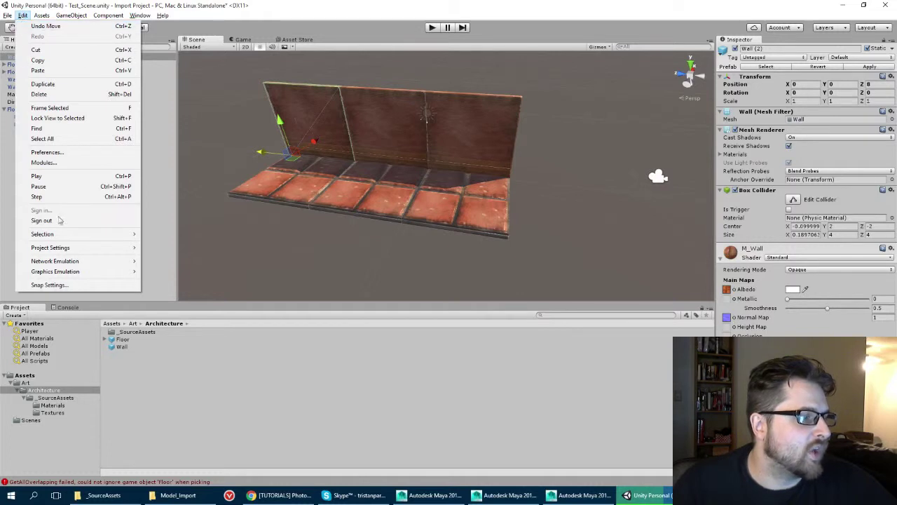
pyautogui.click(47, 284)
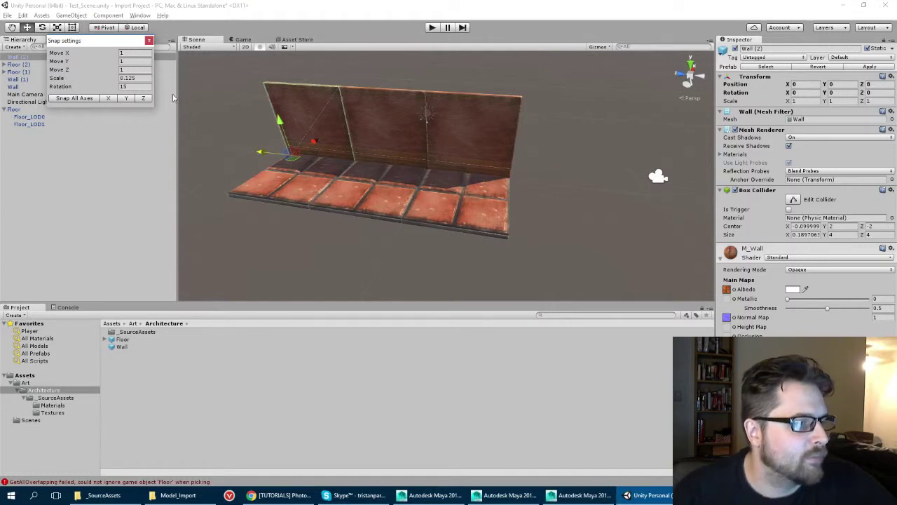
pyautogui.click(148, 41)
# Duplicate the wall at Z 8, rotate the copy -90 degrees around Y, and snap it to X -4 as the end wall
pyautogui.moveTo(243, 116); pyautogui.dragTo(397, 145, button='middle')
pyautogui.hotkey('ctrl', 'd')
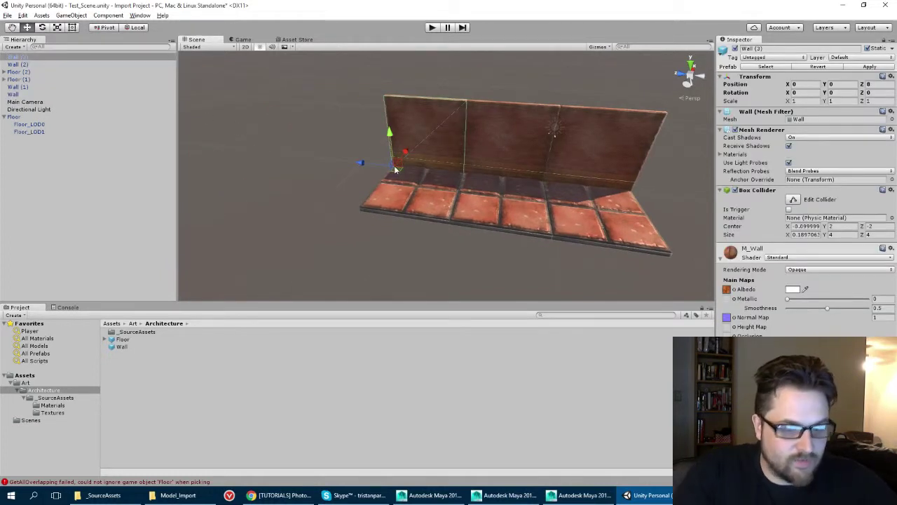
pyautogui.press('e')
pyautogui.keyDown('ctrl'); pyautogui.moveTo(392, 187); pyautogui.dragTo(523, 177); pyautogui.keyUp('ctrl')
pyautogui.press('w')
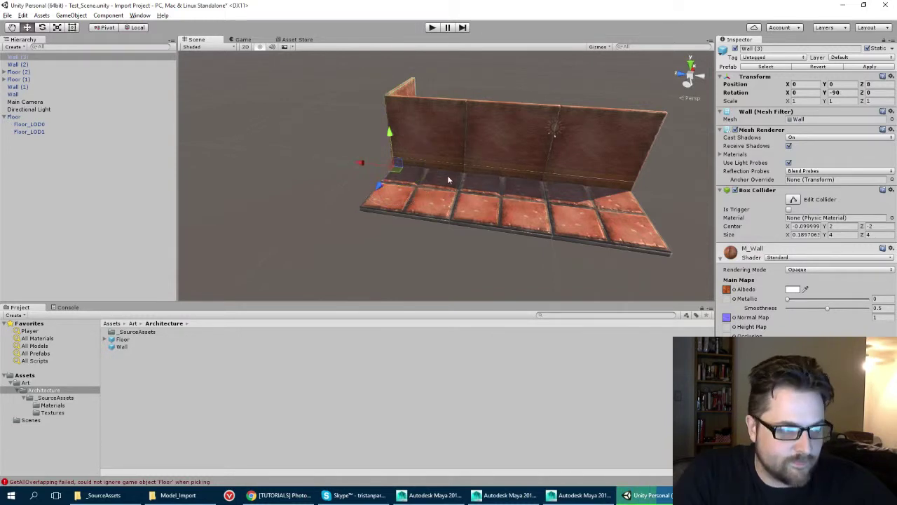
pyautogui.keyDown('ctrl'); pyautogui.moveTo(380, 185); pyautogui.dragTo(343, 236); pyautogui.keyUp('ctrl')
# Duplicate the side wall at Z 8 and snap the copy to X -4 on the opposite side of the floor
pyautogui.keyDown('alt'); pyautogui.moveTo(427, 212); pyautogui.dragTo(337, 177); pyautogui.keyUp('alt')
pyautogui.keyDown('alt'); pyautogui.moveTo(336, 176); pyautogui.dragTo(370, 173, button='middle'); pyautogui.keyUp('alt')
pyautogui.scroll(-3, 373, 172)
pyautogui.keyDown('alt'); pyautogui.moveTo(373, 173); pyautogui.dragTo(414, 196); pyautogui.keyUp('alt')
pyautogui.scroll(-1, 435, 164)
pyautogui.click(451, 141)
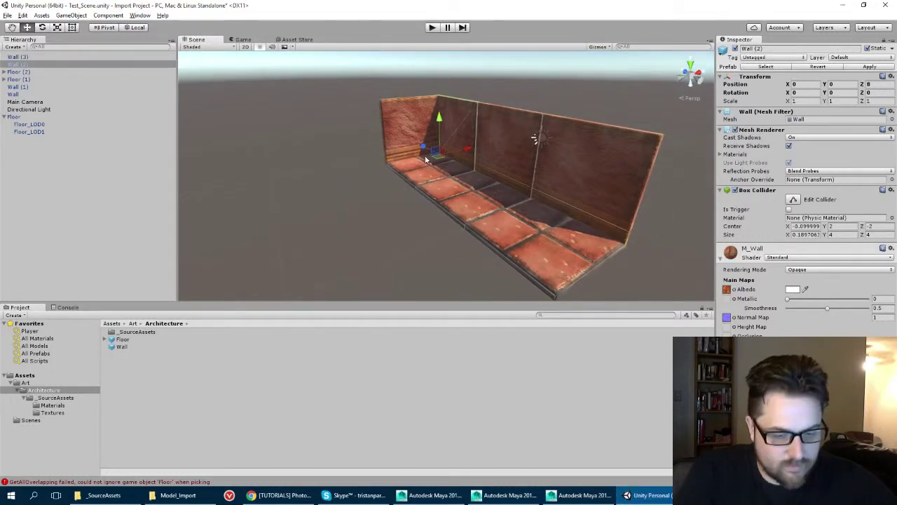
pyautogui.hotkey('ctrl', 'd')
pyautogui.keyDown('ctrl'); pyautogui.moveTo(464, 153); pyautogui.dragTo(378, 160); pyautogui.keyUp('ctrl')
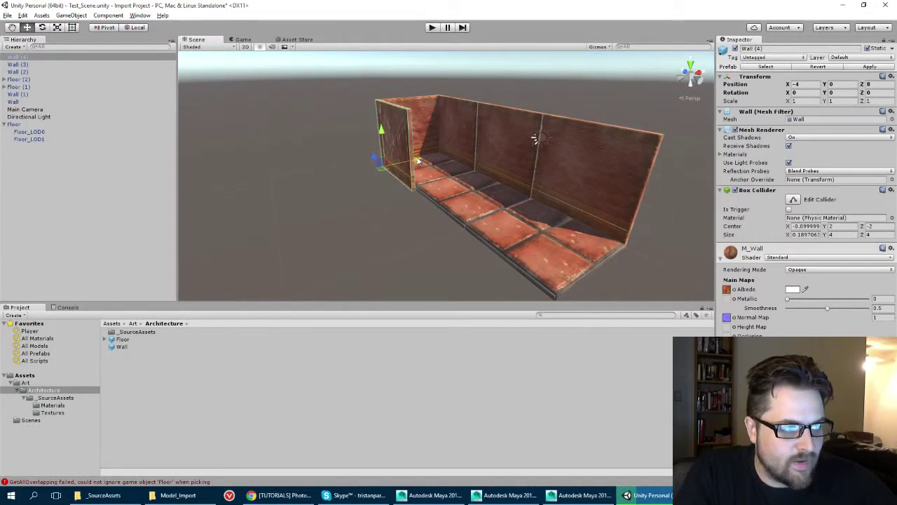
# Duplicate the wall at X -4 twice along Z to line the remaining open side of the floor
pyautogui.scroll(2, 371, 161)
pyautogui.scroll(3, 373, 161)
pyautogui.keyDown('alt'); pyautogui.moveTo(491, 182); pyautogui.dragTo(403, 189); pyautogui.keyUp('alt')
pyautogui.scroll(-1, 414, 232)
pyautogui.keyDown('alt'); pyautogui.moveTo(414, 232); pyautogui.dragTo(448, 211); pyautogui.keyUp('alt')
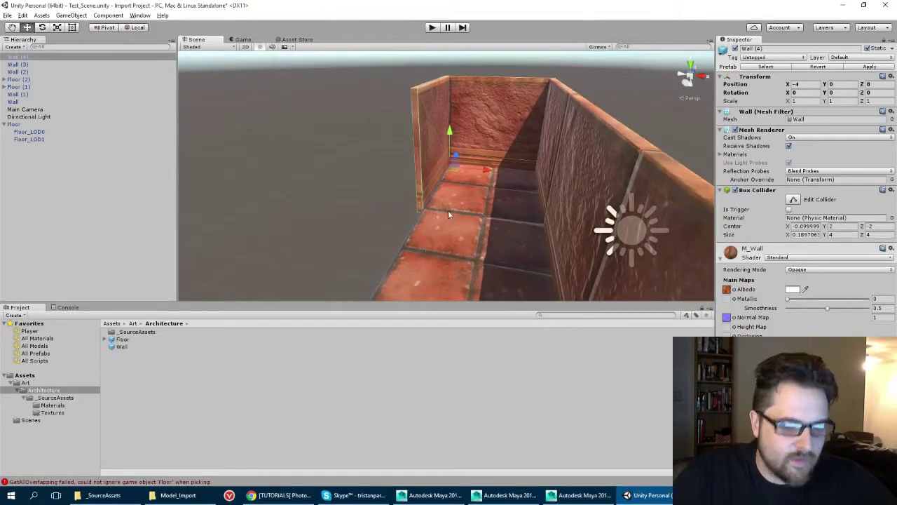
pyautogui.hotkey('ctrl', 'd')
pyautogui.keyDown('ctrl'); pyautogui.moveTo(455, 158); pyautogui.dragTo(435, 212); pyautogui.keyUp('ctrl')
pyautogui.hotkey('ctrl', 'd')
# Duplicate the original Floor and snap the copy to Z -4 beyond the corridor's open end
pyautogui.scroll(-4, 441, 188)
pyautogui.scroll(-3, 438, 193)
pyautogui.scroll(-2, 421, 213)
pyautogui.click(435, 213)
pyautogui.hotkey('ctrl', 'd')
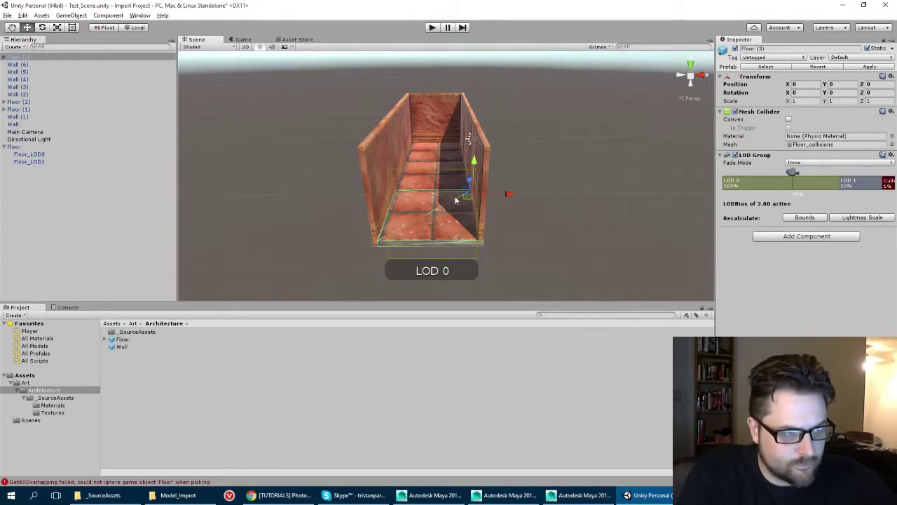
pyautogui.keyDown('ctrl'); pyautogui.moveTo(469, 182); pyautogui.dragTo(476, 226); pyautogui.keyUp('ctrl')
# Duplicate the rotated end wall twice at Z -4, placing the copies at X 0 and X -8 on either side of the corridor opening
pyautogui.scroll(-3, 381, 200)
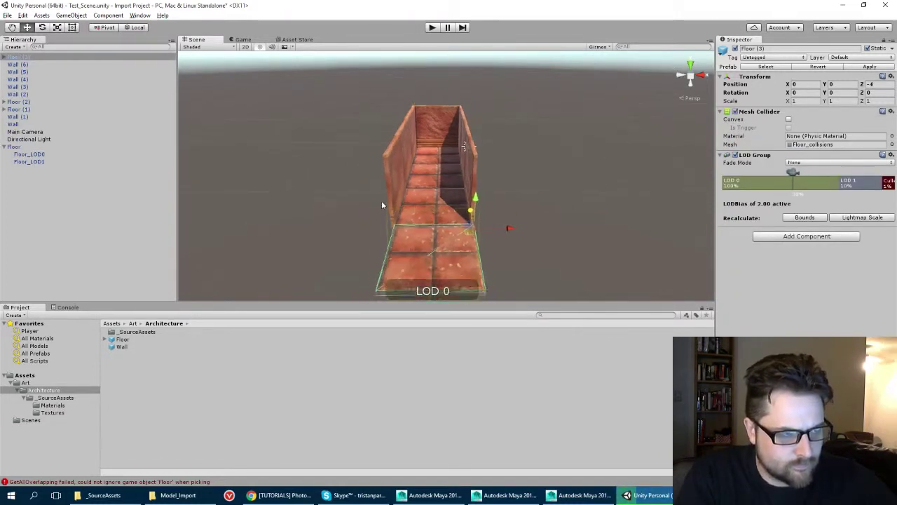
pyautogui.keyDown('alt'); pyautogui.moveTo(377, 201); pyautogui.dragTo(502, 230); pyautogui.keyUp('alt')
pyautogui.click(412, 125)
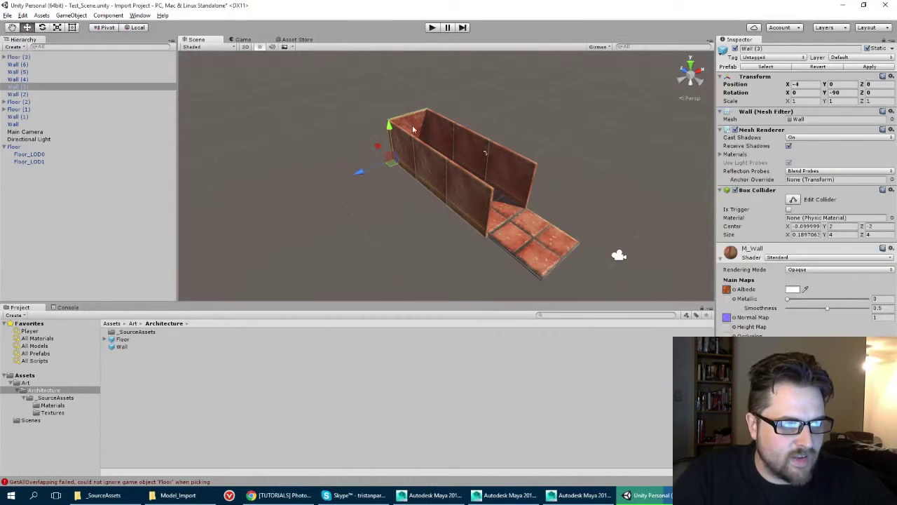
pyautogui.hotkey('ctrl', 'd')
pyautogui.keyDown('ctrl'); pyautogui.moveTo(382, 153); pyautogui.dragTo(443, 202); pyautogui.keyUp('ctrl')
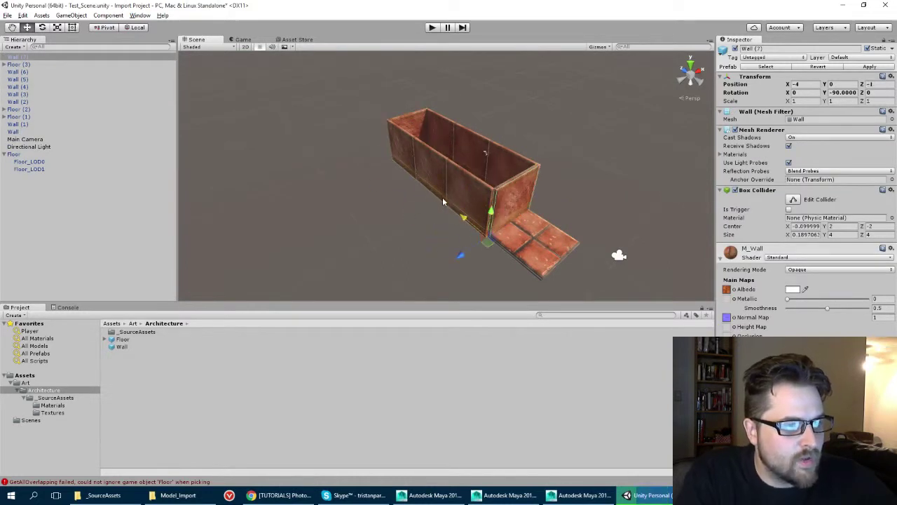
pyautogui.keyDown('ctrl'); pyautogui.moveTo(464, 259); pyautogui.dragTo(422, 266); pyautogui.keyUp('ctrl')
pyautogui.hotkey('ctrl', 'd')
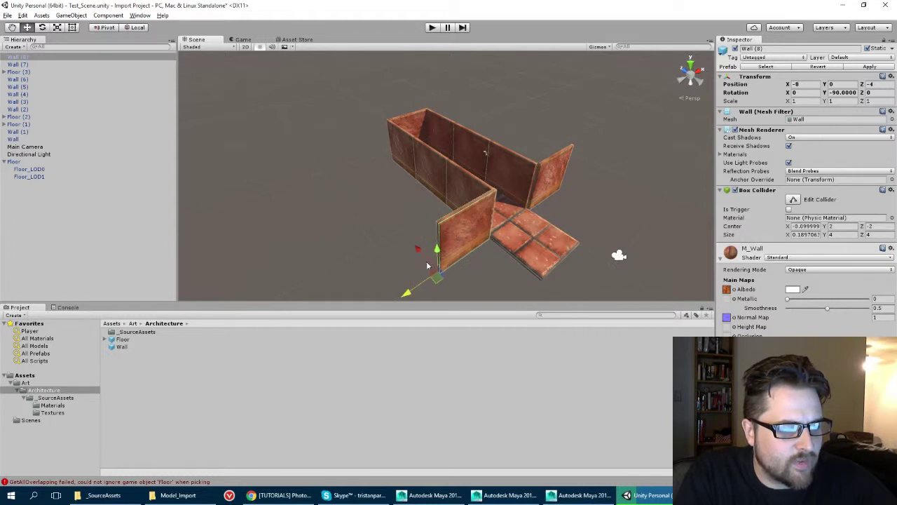
# Duplicate the rotated wall at X -8 and snap the copy to Z -8, facing it across the side passage
pyautogui.scroll(-3, 427, 265)
pyautogui.hotkey('ctrl', 'd')
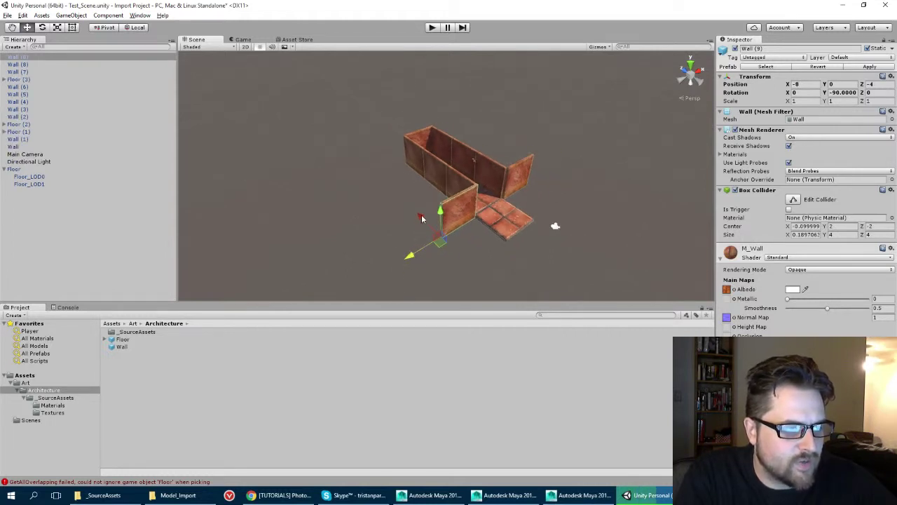
pyautogui.keyDown('ctrl'); pyautogui.moveTo(422, 218); pyautogui.dragTo(448, 243); pyautogui.keyUp('ctrl')
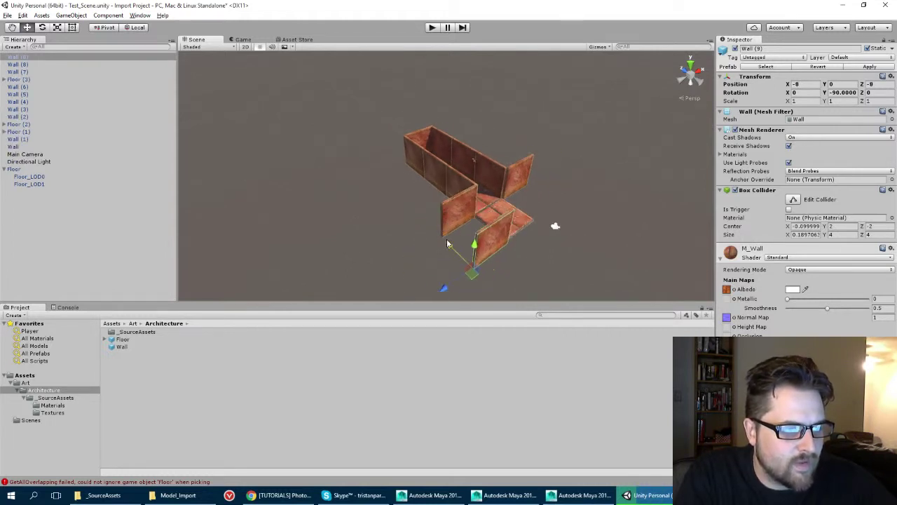
# Duplicate the Floor at Z -4 four times along X to form a crossing row that extends both ways
pyautogui.click(495, 208)
pyautogui.hotkey('ctrl', 'd')
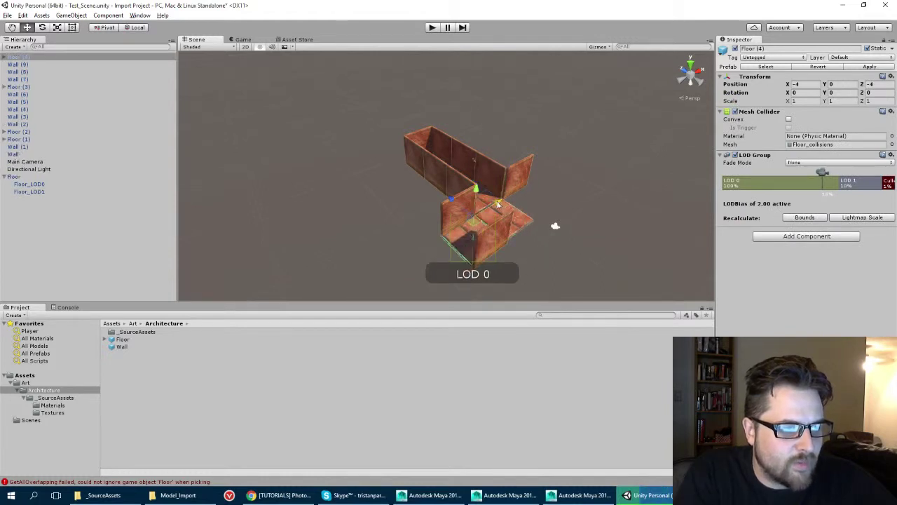
pyautogui.hotkey('ctrl', 'd')
pyautogui.keyDown('ctrl'); pyautogui.moveTo(498, 204); pyautogui.dragTo(568, 159); pyautogui.keyUp('ctrl')
pyautogui.hotkey('ctrl', 'd')
pyautogui.hotkey('ctrl', 'd')
# Duplicate the rotated wall at X 0 to X 4, and duplicate that pair of walls to Z -8 across the passage
pyautogui.click(513, 180)
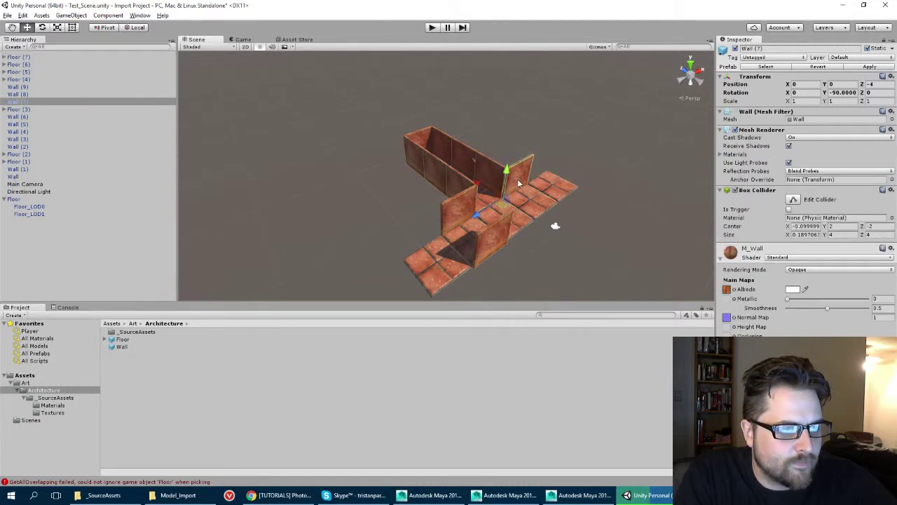
pyautogui.hotkey('ctrl', 'd')
pyautogui.keyDown('ctrl'); pyautogui.moveTo(478, 215); pyautogui.dragTo(493, 199); pyautogui.keyUp('ctrl')
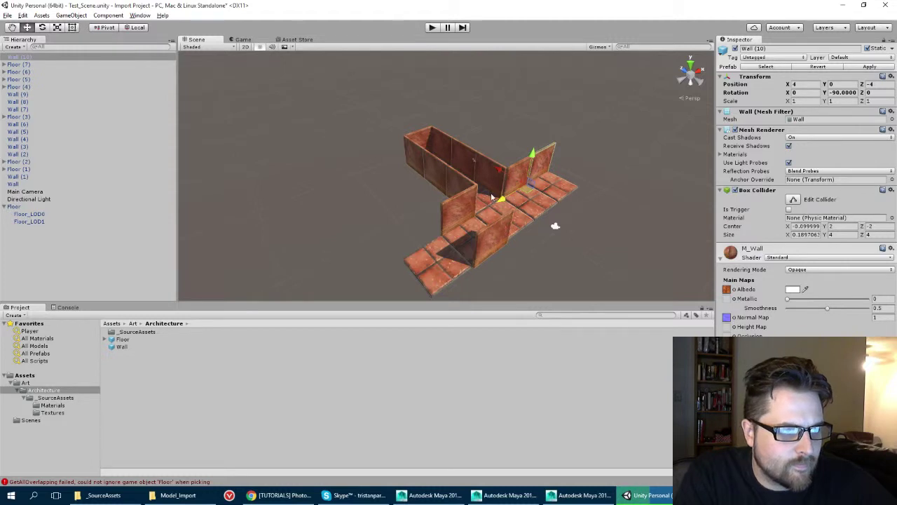
pyautogui.keyDown('shift'); pyautogui.click(522, 162); pyautogui.keyUp('shift')
pyautogui.hotkey('ctrl', 'd')
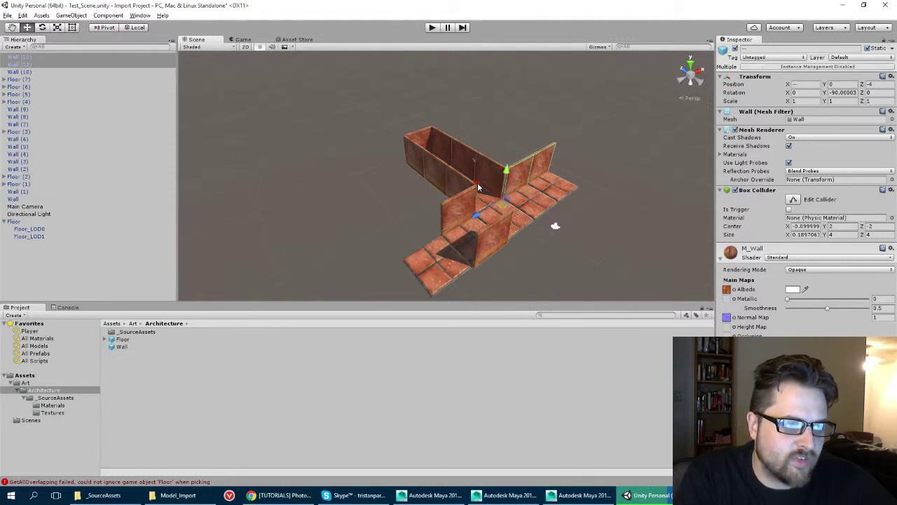
pyautogui.keyDown('ctrl'); pyautogui.moveTo(477, 186); pyautogui.dragTo(515, 194); pyautogui.keyUp('ctrl')
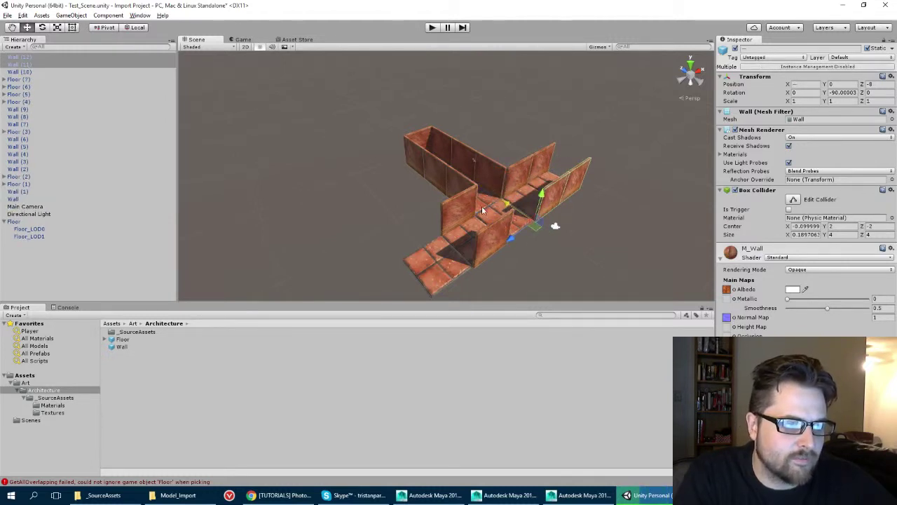
# Duplicate the Z -8 walls to fill X -4 and the passage's far negative-X end, and duplicate that end wall to Z -4 opposite
pyautogui.click(494, 238)
pyautogui.hotkey('ctrl', 'd')
pyautogui.keyDown('ctrl'); pyautogui.moveTo(447, 286); pyautogui.dragTo(489, 258); pyautogui.keyUp('ctrl')
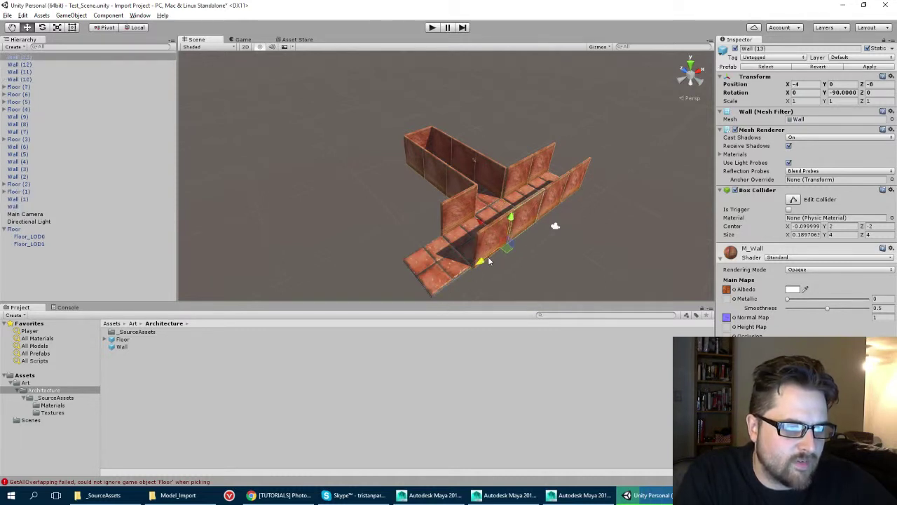
pyautogui.click(482, 243)
pyautogui.hotkey('ctrl', 'd')
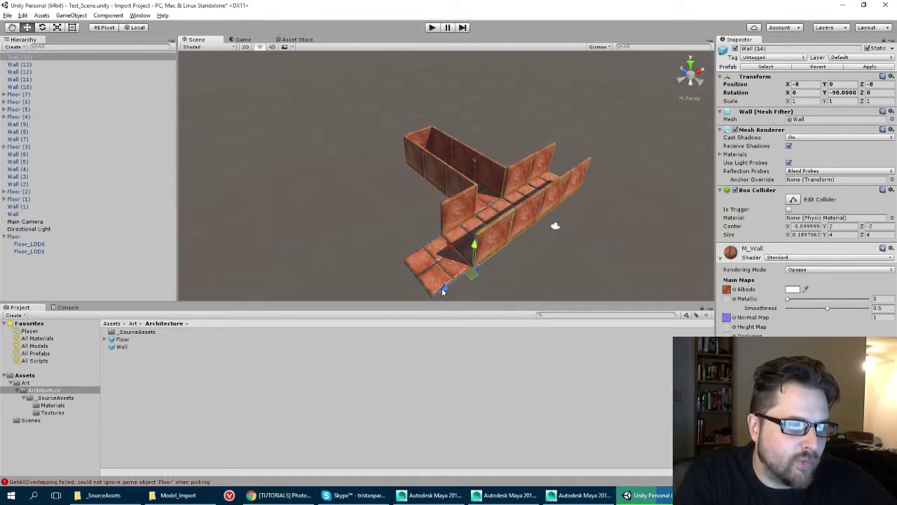
pyautogui.keyDown('ctrl'); pyautogui.moveTo(441, 291); pyautogui.dragTo(404, 310); pyautogui.keyUp('ctrl')
pyautogui.hotkey('ctrl', 'd')
# Snap another wall copy to X 8 at Z -4 with Y rotation 0, and duplicate it to X -12 to close both passage ends
pyautogui.keyDown('ctrl'); pyautogui.moveTo(413, 273); pyautogui.dragTo(562, 136); pyautogui.keyUp('ctrl')
pyautogui.hotkey('ctrl', 'd')
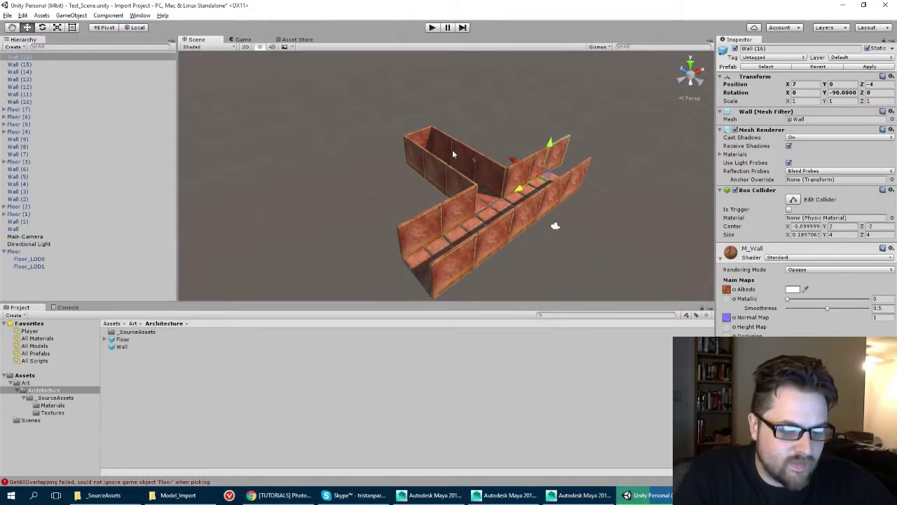
pyautogui.press('f')
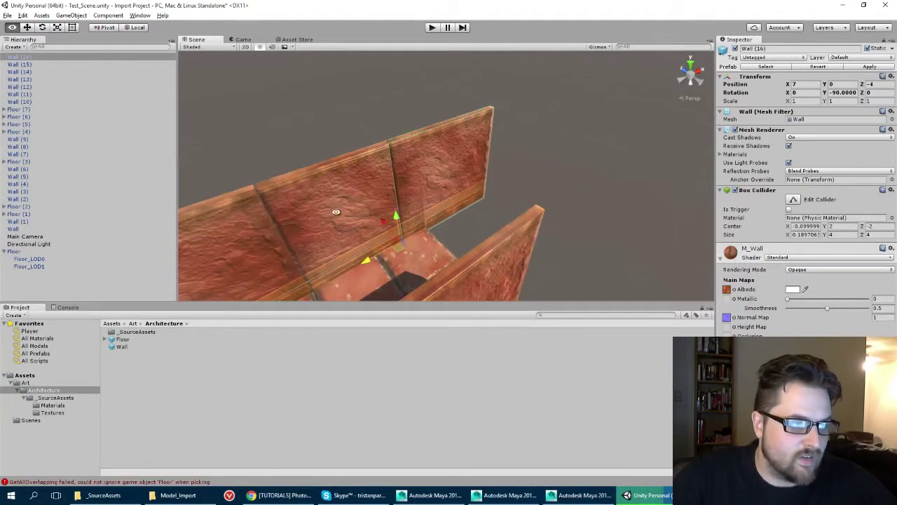
pyautogui.keyDown('ctrl'); pyautogui.moveTo(359, 263); pyautogui.dragTo(432, 214); pyautogui.keyUp('ctrl')
pyautogui.press('e')
pyautogui.press('w')
pyautogui.hotkey('ctrl', 'd')
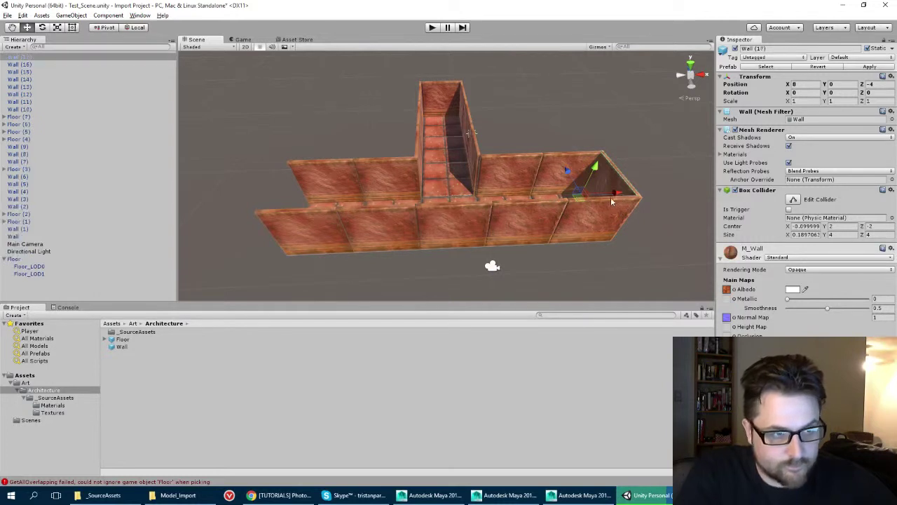
pyautogui.moveTo(617, 200); pyautogui.dragTo(365, 219)
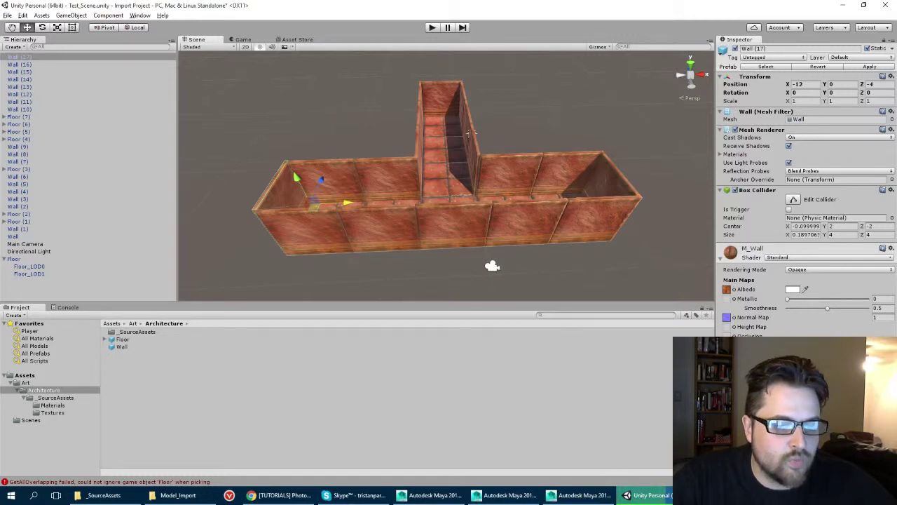
# Examine the enclosed corridors from above and from inside at walking height
pyautogui.press('alt')
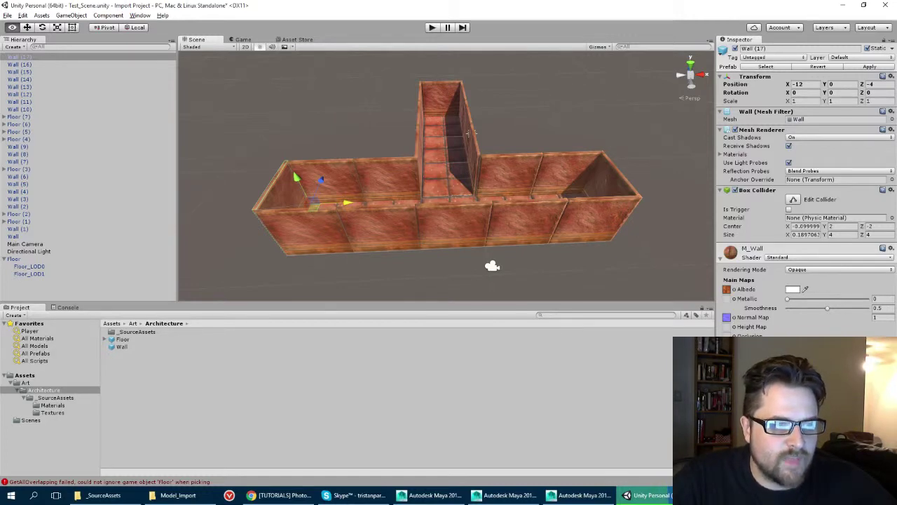
pyautogui.keyDown('alt'); pyautogui.moveTo(361, 190); pyautogui.dragTo(456, 215, button='right'); pyautogui.keyUp('alt')
pyautogui.keyDown('alt'); pyautogui.moveTo(382, 126); pyautogui.dragTo(617, 138); pyautogui.keyUp('alt')
pyautogui.keyDown('alt'); pyautogui.moveTo(589, 147); pyautogui.dragTo(401, 255, button='middle'); pyautogui.keyUp('alt')
pyautogui.keyDown('alt'); pyautogui.moveTo(401, 255); pyautogui.dragTo(436, 203); pyautogui.keyUp('alt')
pyautogui.keyDown('alt'); pyautogui.moveTo(437, 203); pyautogui.dragTo(427, 227, button='right'); pyautogui.keyUp('alt')
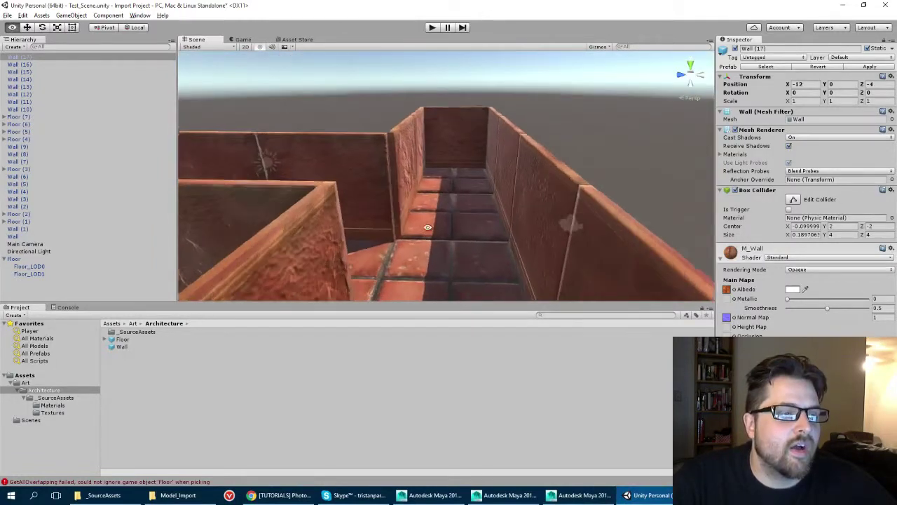
pyautogui.keyDown('alt'); pyautogui.moveTo(427, 227); pyautogui.dragTo(442, 136, button='middle'); pyautogui.keyUp('alt')
pyautogui.keyDown('alt'); pyautogui.moveTo(443, 136); pyautogui.dragTo(432, 160); pyautogui.keyUp('alt')
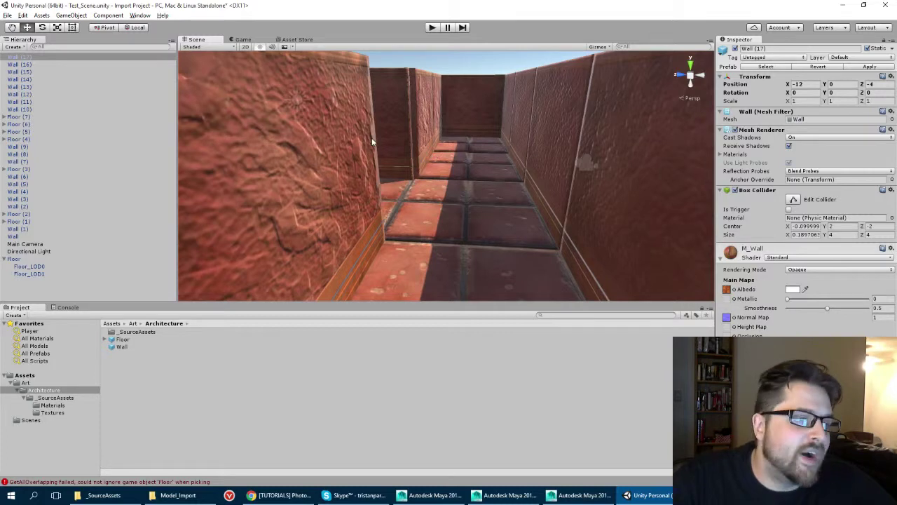
# Open and enlarge the Lighting window, and select the Directional Light with its settings in view
pyautogui.click(140, 15)
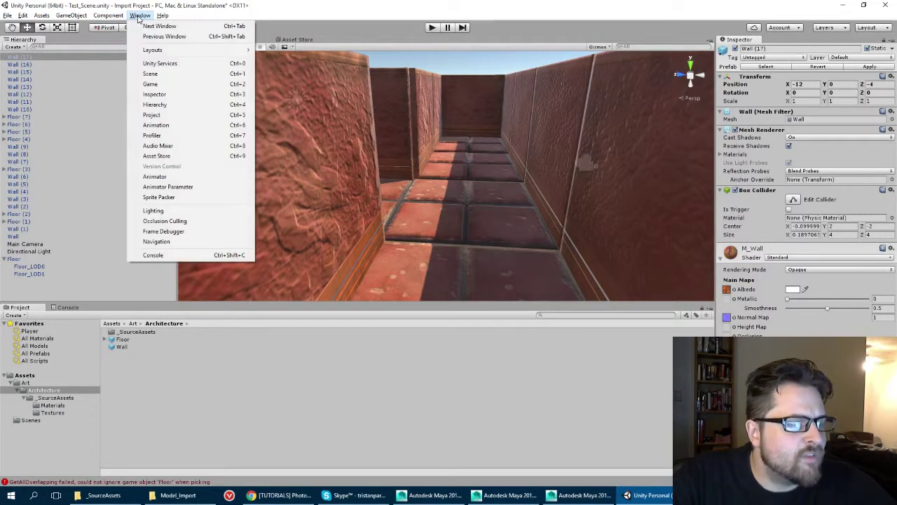
pyautogui.click(152, 211)
pyautogui.moveTo(285, 80)
pyautogui.mouseDown()
pyautogui.moveTo(261, 62)
pyautogui.moveTo(289, 70)
pyautogui.mouseUp()
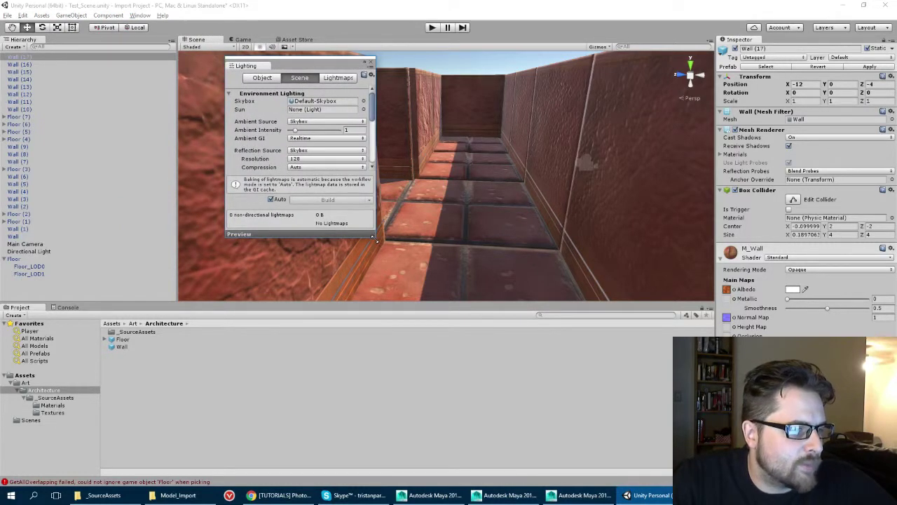
pyautogui.moveTo(375, 240); pyautogui.dragTo(432, 400)
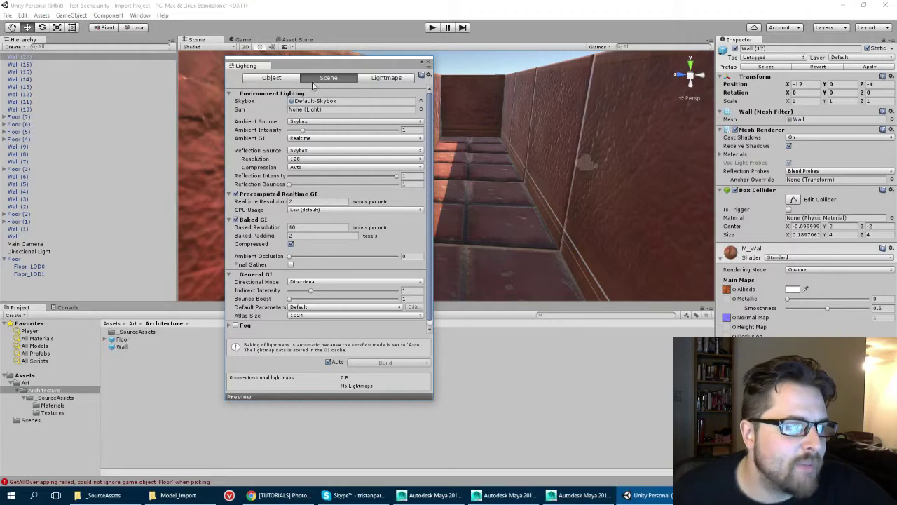
pyautogui.moveTo(316, 65); pyautogui.dragTo(566, 144)
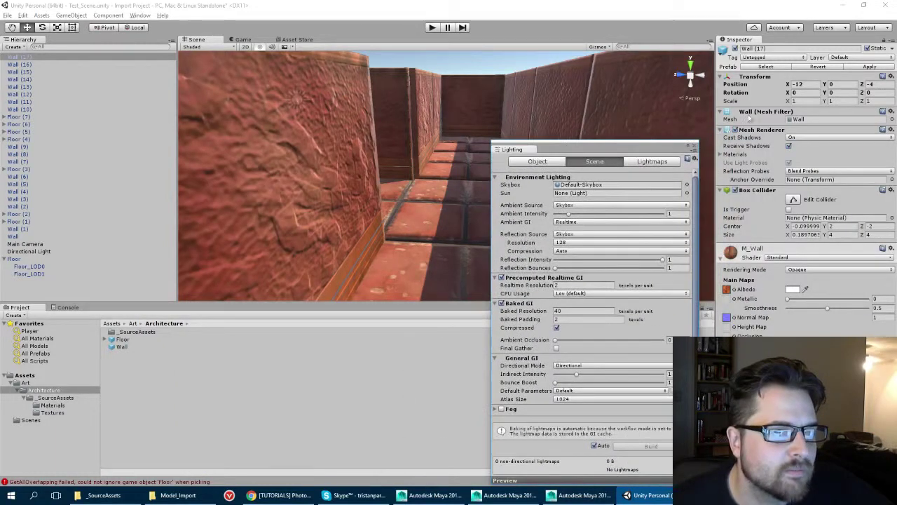
pyautogui.click(19, 252)
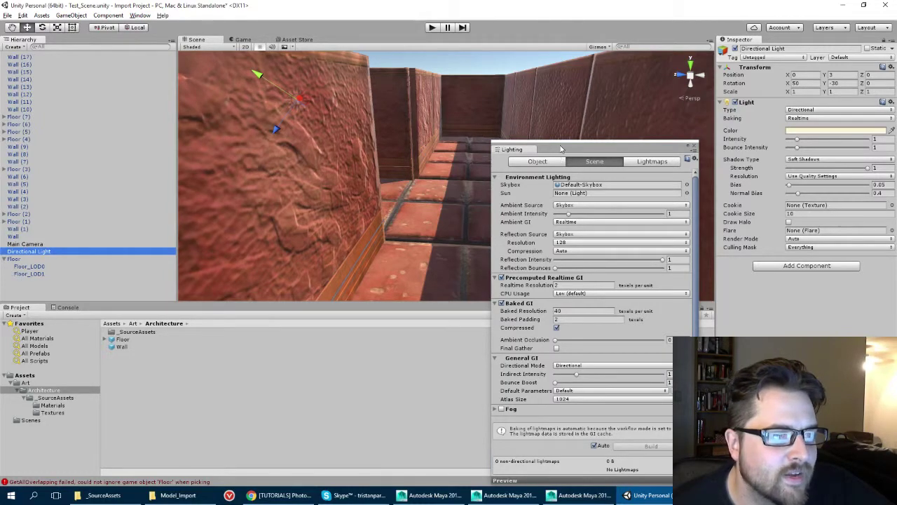
pyautogui.moveTo(561, 148); pyautogui.dragTo(80, 94)
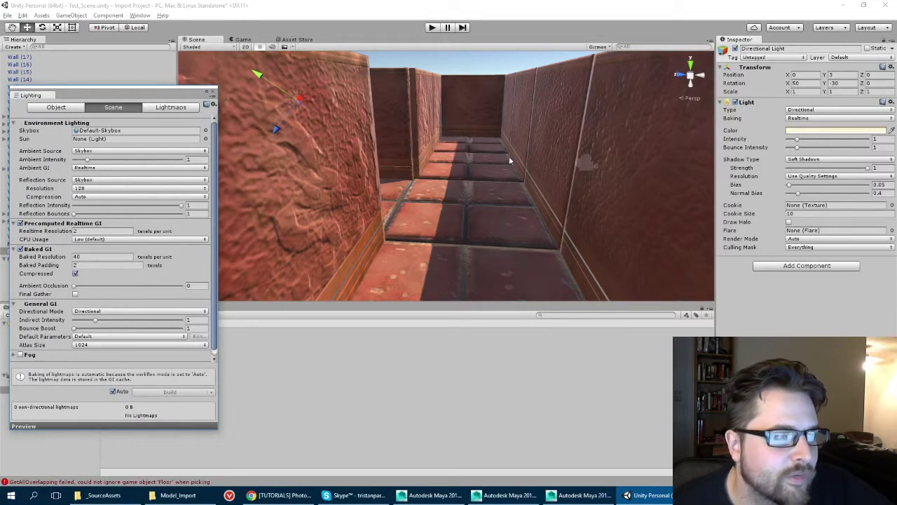
# Try a Bounce Intensity of about 6.15 on the Directional Light and undo it
pyautogui.moveTo(794, 153); pyautogui.dragTo(848, 151)
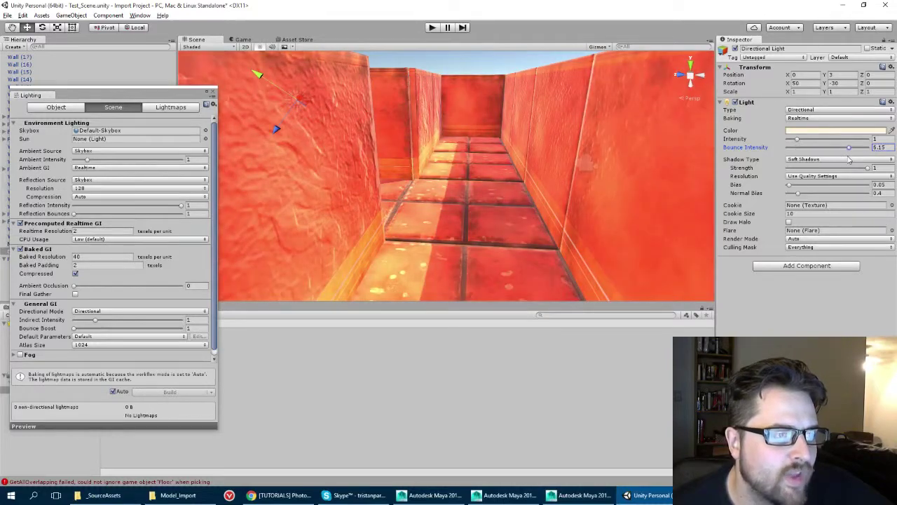
pyautogui.hotkey('ctrl', 'z')
pyautogui.keyDown('alt'); pyautogui.moveTo(589, 176); pyautogui.dragTo(527, 153); pyautogui.keyUp('alt')
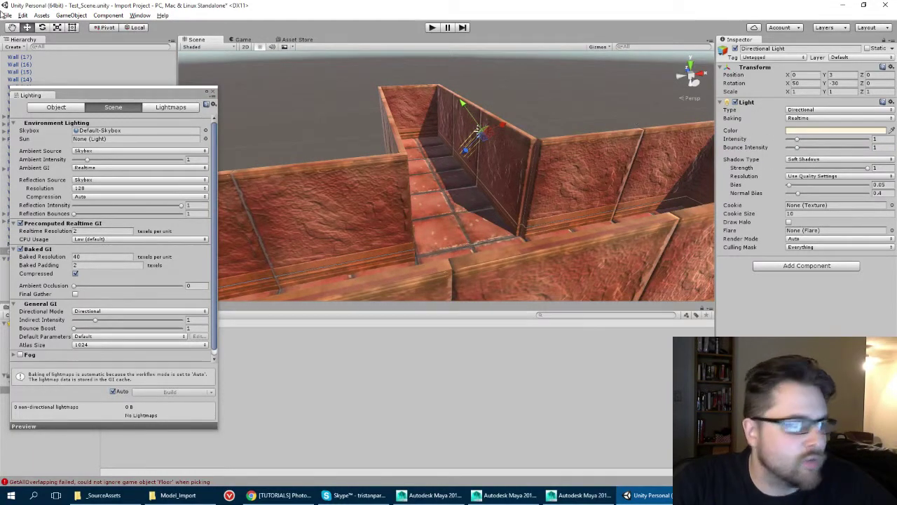
# Raise the Directional Light's Bounce Intensity to about 4.11 and examine the bounced light inside the corridors
pyautogui.moveTo(50, 95); pyautogui.dragTo(374, 201)
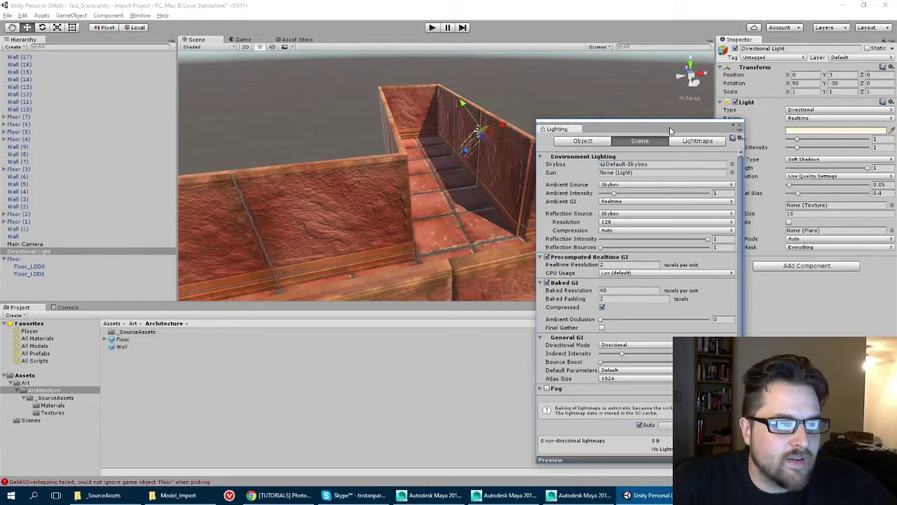
pyautogui.moveTo(671, 128); pyautogui.dragTo(547, 133)
pyautogui.moveTo(805, 150); pyautogui.dragTo(829, 155)
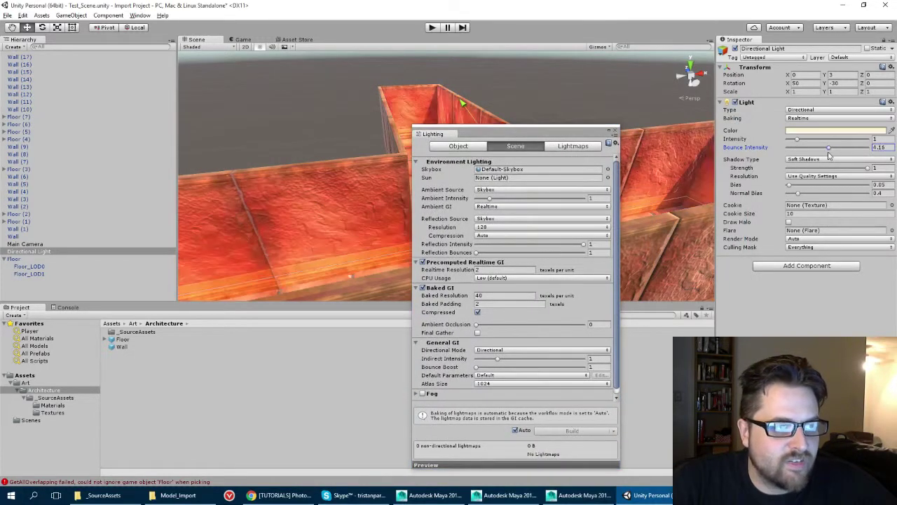
pyautogui.keyDown('alt'); pyautogui.moveTo(336, 127); pyautogui.dragTo(420, 95); pyautogui.keyUp('alt')
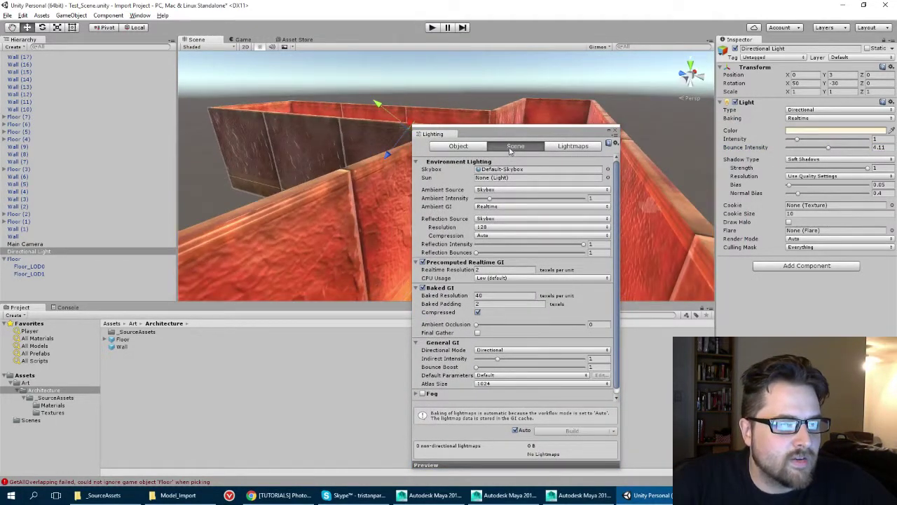
pyautogui.moveTo(512, 137); pyautogui.dragTo(112, 149)
pyautogui.moveTo(363, 135); pyautogui.dragTo(403, 184, button='right')
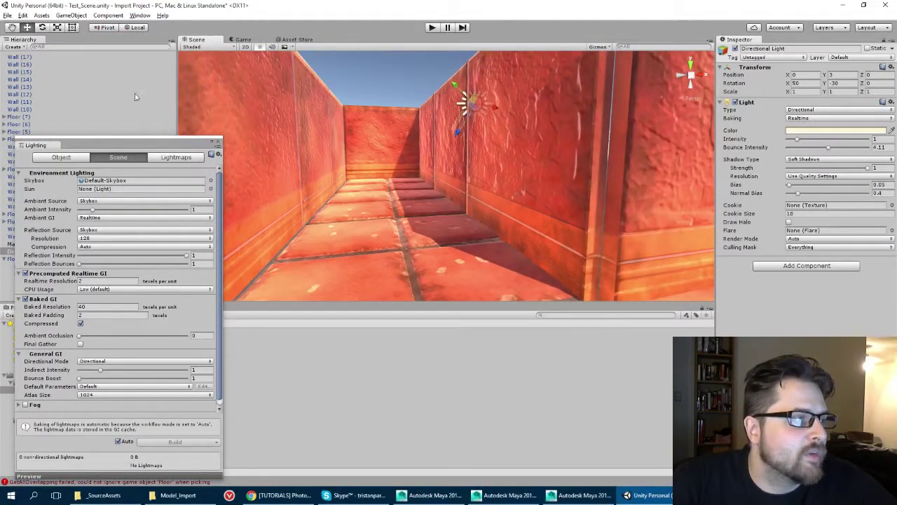
pyautogui.moveTo(156, 147); pyautogui.dragTo(165, 135)
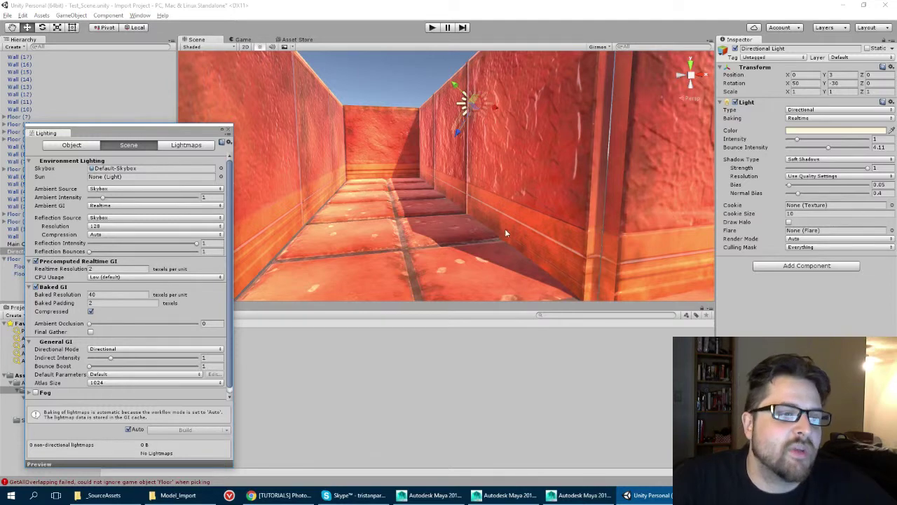
pyautogui.moveTo(446, 220); pyautogui.dragTo(456, 172, button='right')
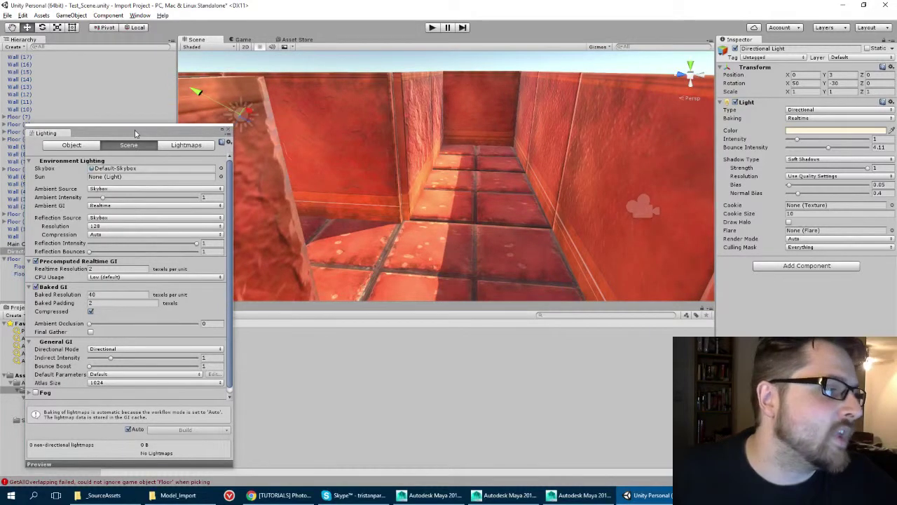
pyautogui.moveTo(135, 130)
pyautogui.mouseDown()
pyautogui.moveTo(131, 118)
pyautogui.moveTo(133, 126)
pyautogui.mouseUp()
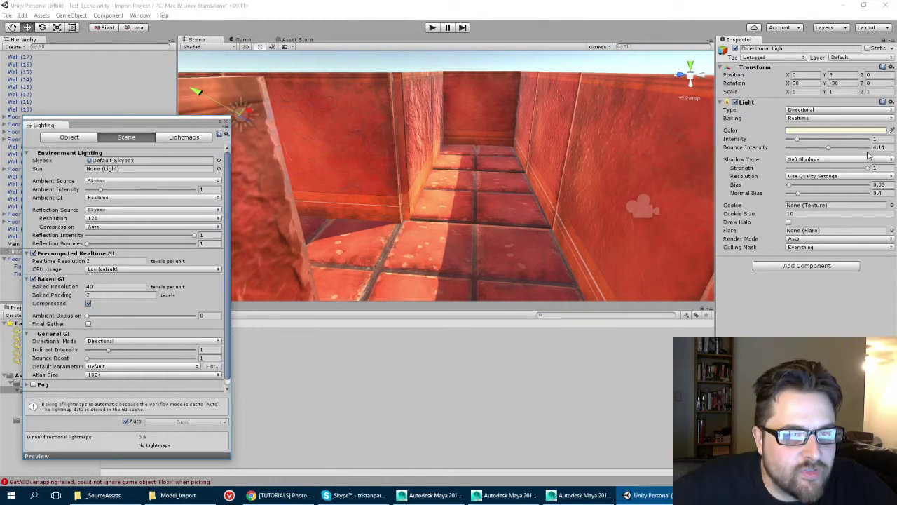
# Set the Directional Light's Bounce Intensity to 2, tilt it to about 11° on X, and close the Lighting window
pyautogui.write('2')
pyautogui.moveTo(484, 197); pyautogui.dragTo(428, 152, button='right')
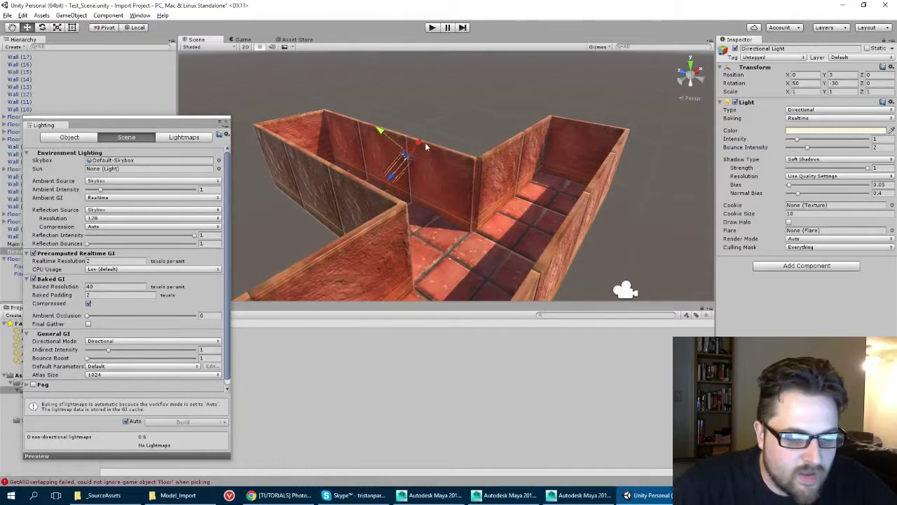
pyautogui.press('e')
pyautogui.moveTo(419, 125); pyautogui.dragTo(320, 147)
pyautogui.moveTo(378, 160); pyautogui.dragTo(323, 187)
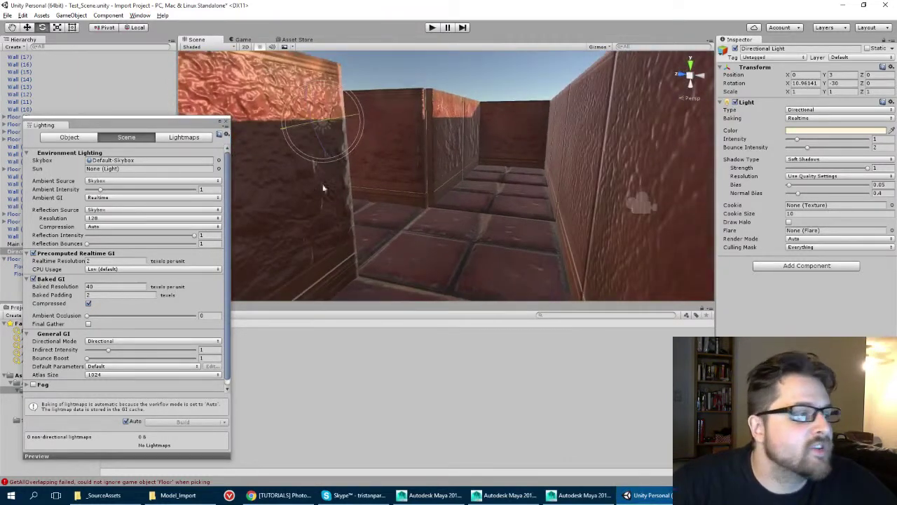
pyautogui.click(224, 122)
# Create a point light and move it to the side passage's positive-X end at X 7.23, Z -5.95
pyautogui.click(70, 15)
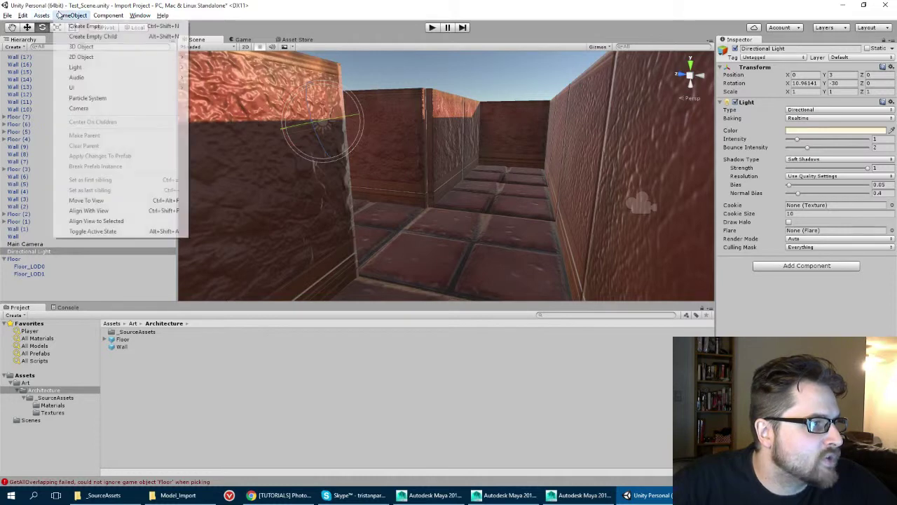
pyautogui.moveTo(161, 67)
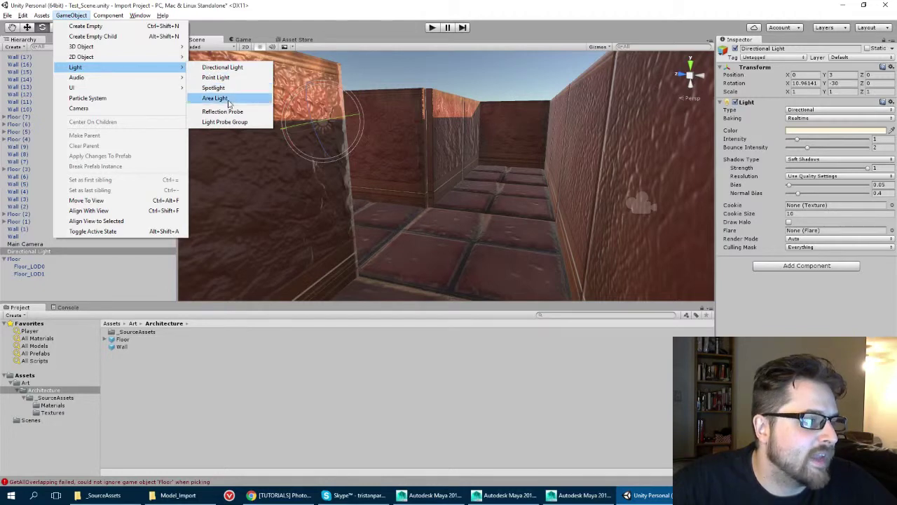
pyautogui.click(217, 79)
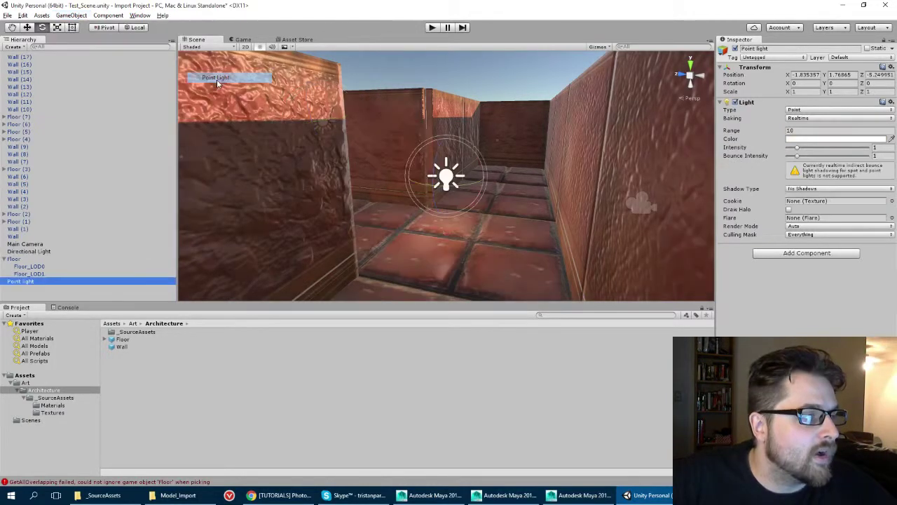
pyautogui.keyDown('alt'); pyautogui.moveTo(413, 175); pyautogui.dragTo(370, 245); pyautogui.keyUp('alt')
pyautogui.press('w')
pyautogui.moveTo(480, 183); pyautogui.dragTo(666, 96)
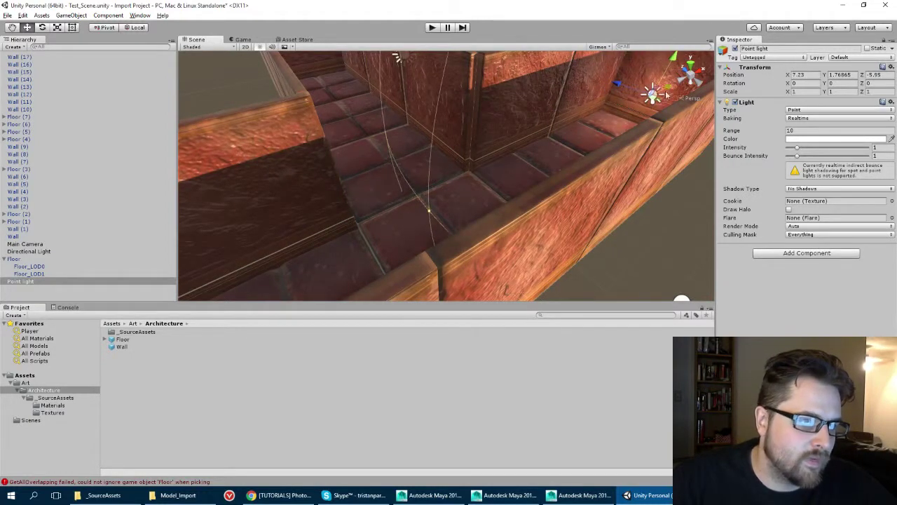
# Raise the point light to Y 3.3 near the end wall's top and shift it to Z -6.14
pyautogui.press('f')
pyautogui.scroll(12, 410, 239)
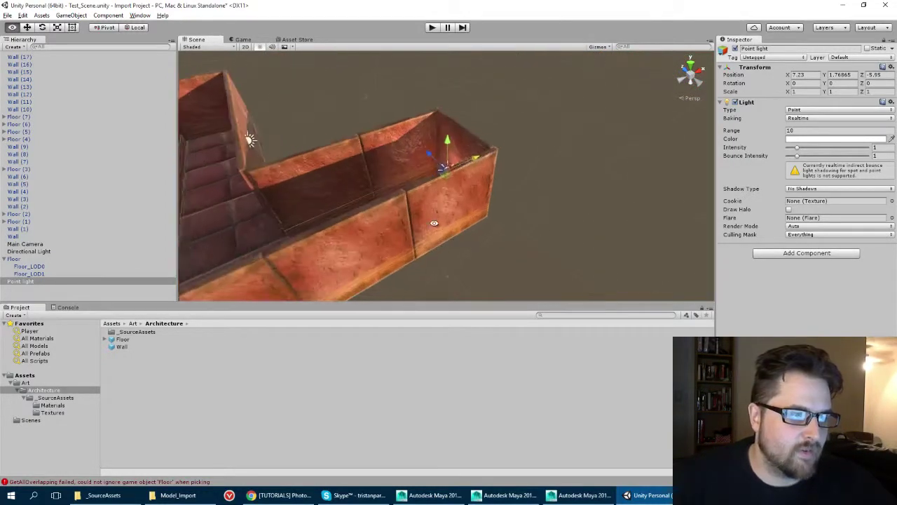
pyautogui.keyDown('alt'); pyautogui.moveTo(435, 222); pyautogui.dragTo(673, 178); pyautogui.keyUp('alt')
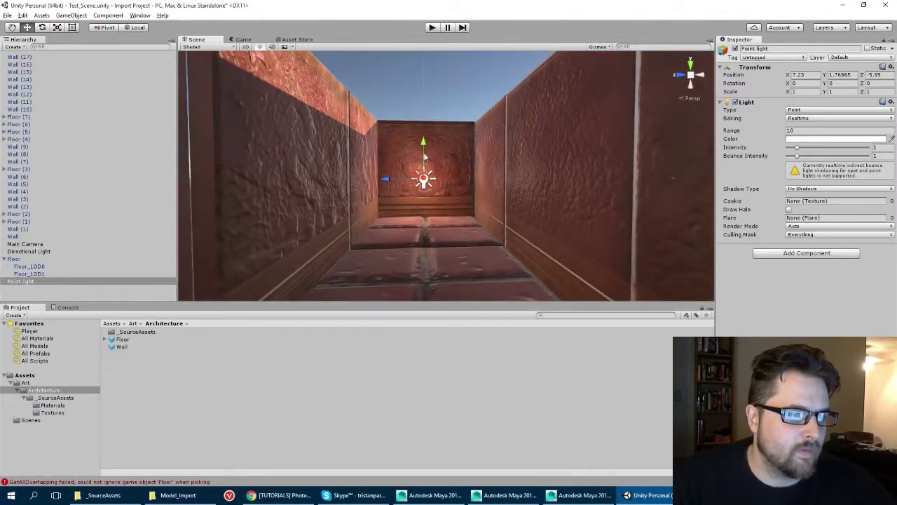
pyautogui.moveTo(428, 140); pyautogui.dragTo(429, 100)
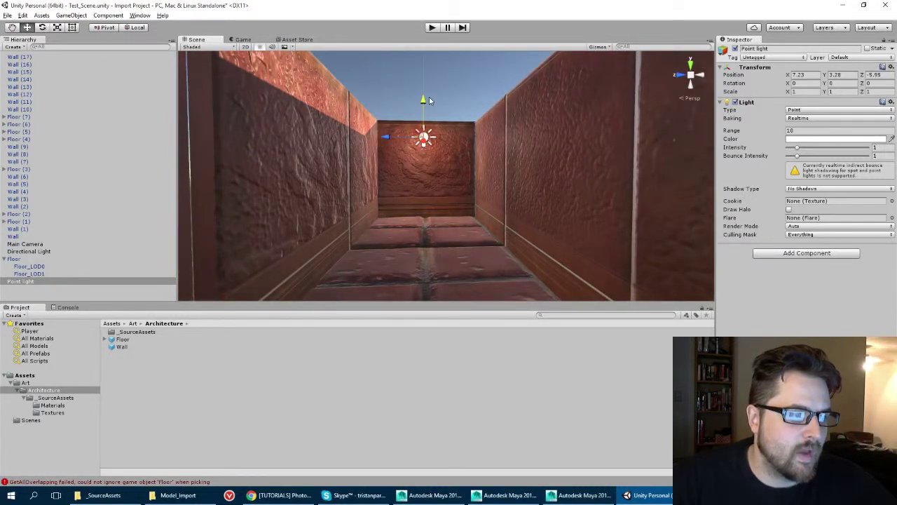
pyautogui.moveTo(387, 136); pyautogui.dragTo(389, 135)
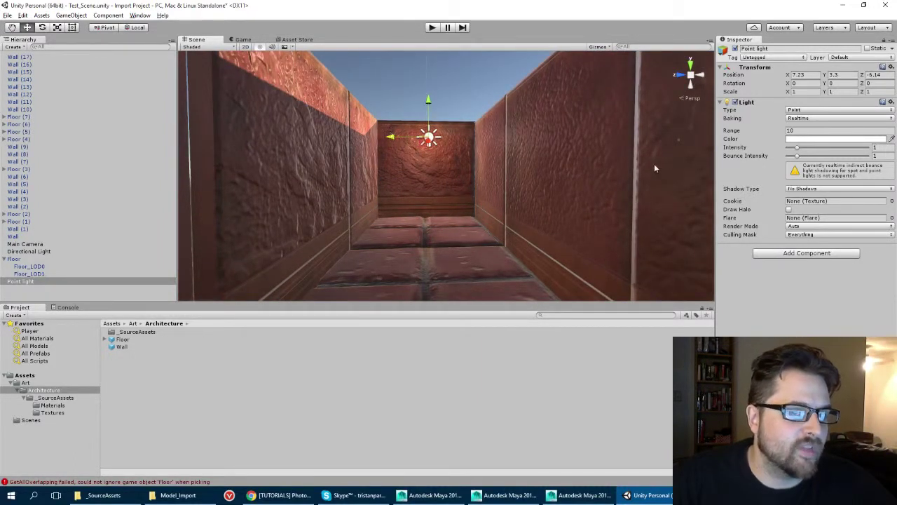
# Color the point light saturated orange with hue 33 and widen its range to about 25.53
pyautogui.click(823, 139)
pyautogui.moveTo(93, 90); pyautogui.dragTo(93, 110)
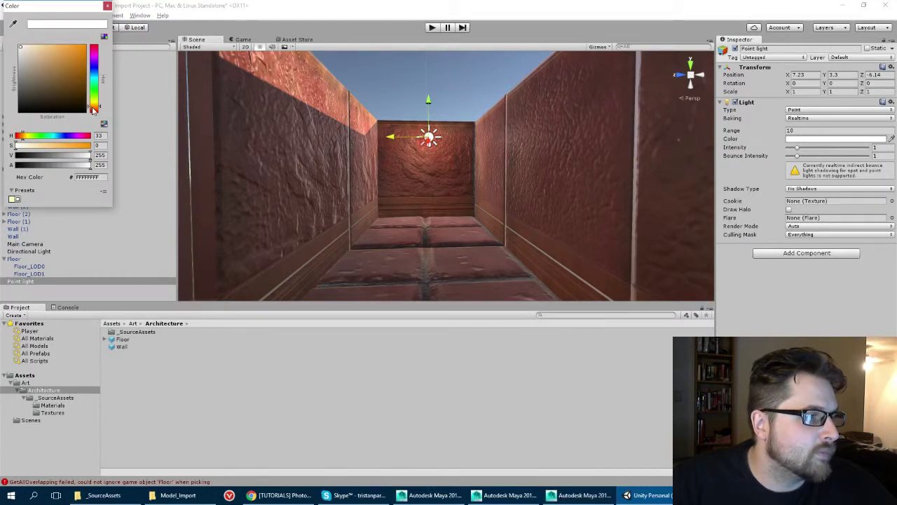
pyautogui.moveTo(75, 70); pyautogui.dragTo(79, 30)
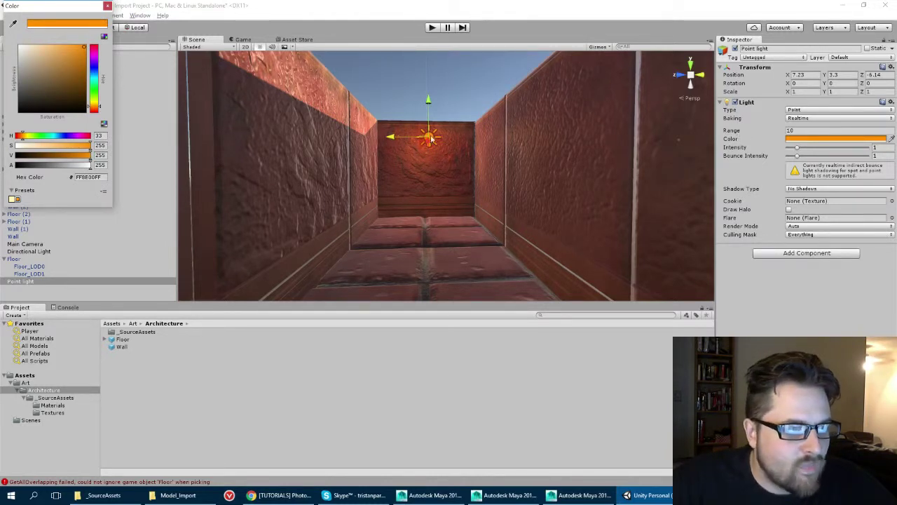
pyautogui.click(107, 7)
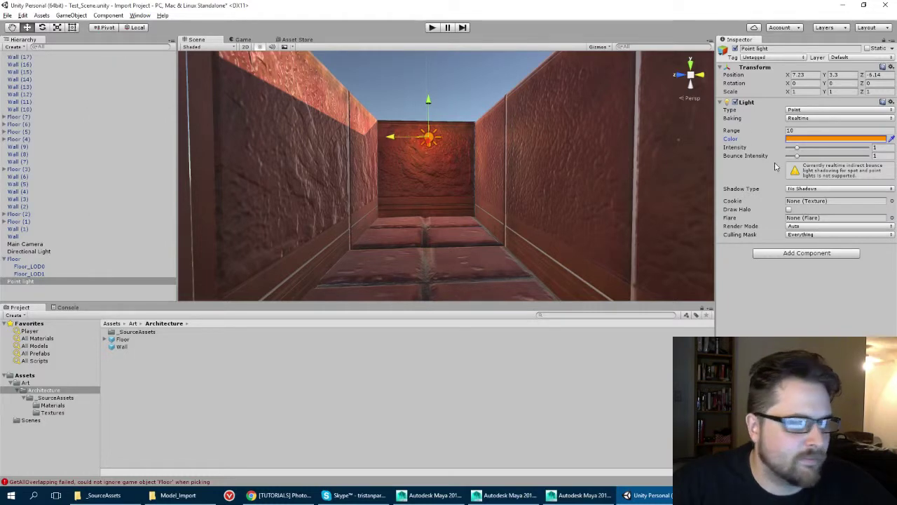
pyautogui.moveTo(788, 139); pyautogui.dragTo(17, 139)
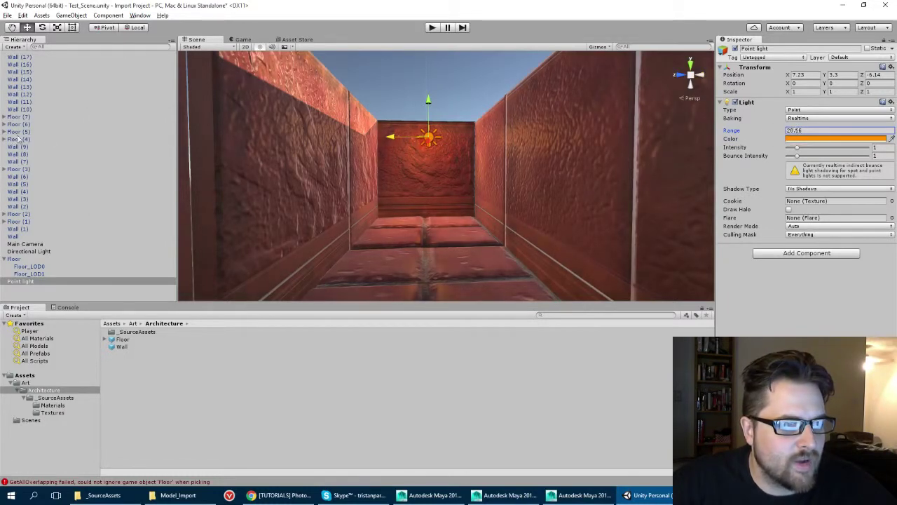
# Duplicate the orange point light and move the copy to the side passage's opposite end at X -11.31
pyautogui.scroll(-3, 308, 164)
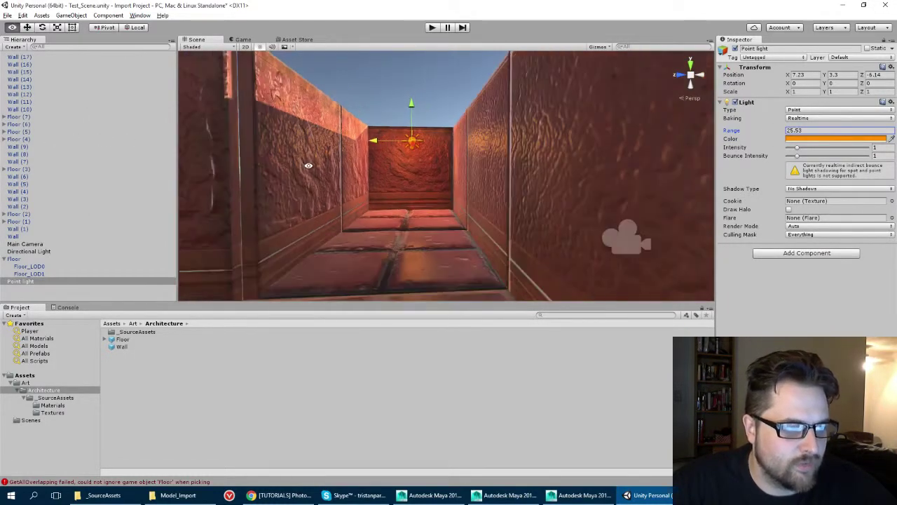
pyautogui.keyDown('alt'); pyautogui.moveTo(308, 164); pyautogui.dragTo(372, 204); pyautogui.keyUp('alt')
pyautogui.scroll(-3, 373, 204)
pyautogui.scroll(3, 373, 204)
pyautogui.moveTo(372, 204); pyautogui.dragTo(472, 246, button='middle')
pyautogui.keyDown('alt'); pyautogui.moveTo(473, 246); pyautogui.dragTo(453, 246); pyautogui.keyUp('alt')
pyautogui.hotkey('ctrl', 'd')
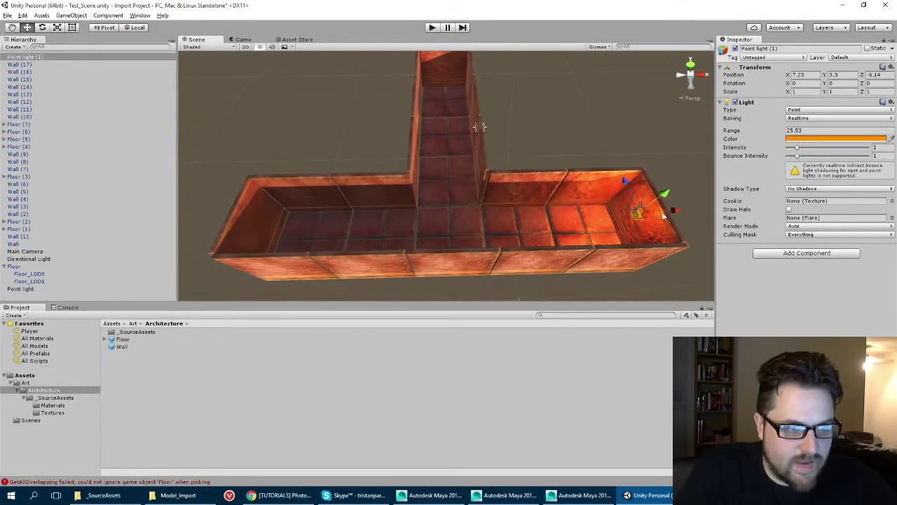
pyautogui.moveTo(671, 216); pyautogui.dragTo(299, 222)
pyautogui.scroll(3, 383, 190)
pyautogui.keyDown('alt'); pyautogui.moveTo(385, 190); pyautogui.dragTo(402, 180); pyautogui.keyUp('alt')
pyautogui.scroll(3, 396, 185)
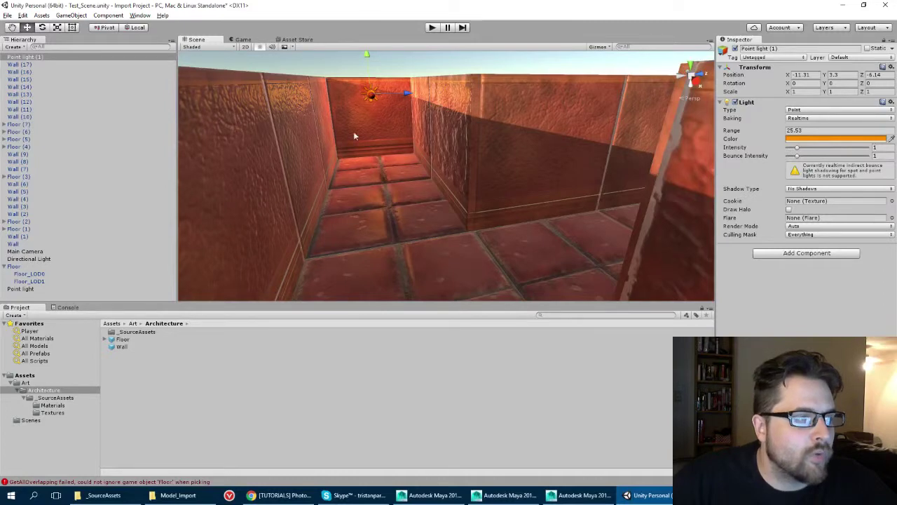
# Try higher Bounce Intensity and Intensity values on the duplicated point light, undoing each change
pyautogui.moveTo(797, 156); pyautogui.dragTo(878, 179)
pyautogui.hotkey('ctrl', 'z')
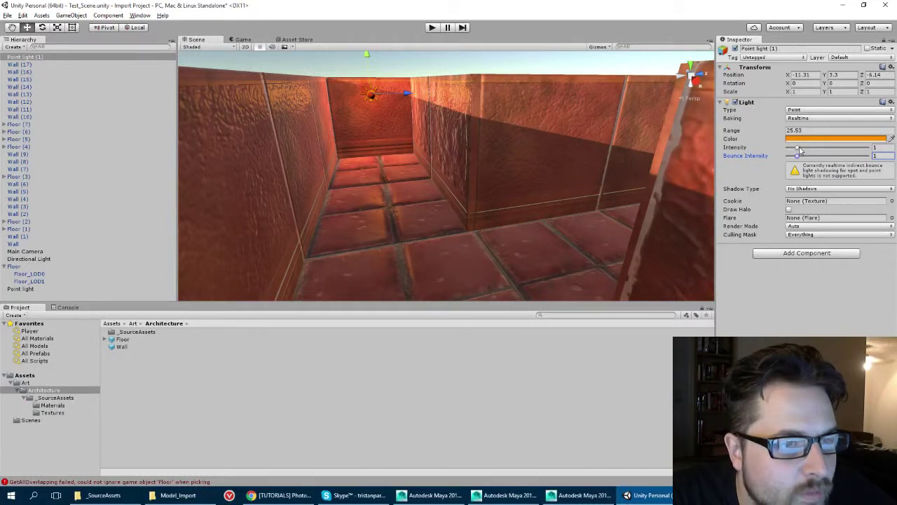
pyautogui.moveTo(799, 149); pyautogui.dragTo(841, 153)
pyautogui.hotkey('ctrl', 'z')
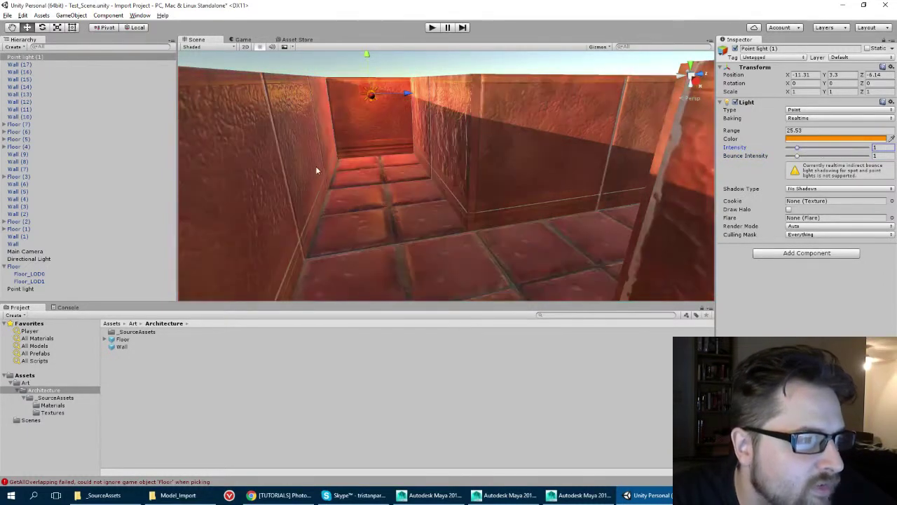
# Create a reflection probe and place it at the corridor junction at X -1.99, Y 2.28, Z -6.1
pyautogui.keyDown('alt'); pyautogui.moveTo(315, 165); pyautogui.dragTo(369, 166); pyautogui.keyUp('alt')
pyautogui.press('super')
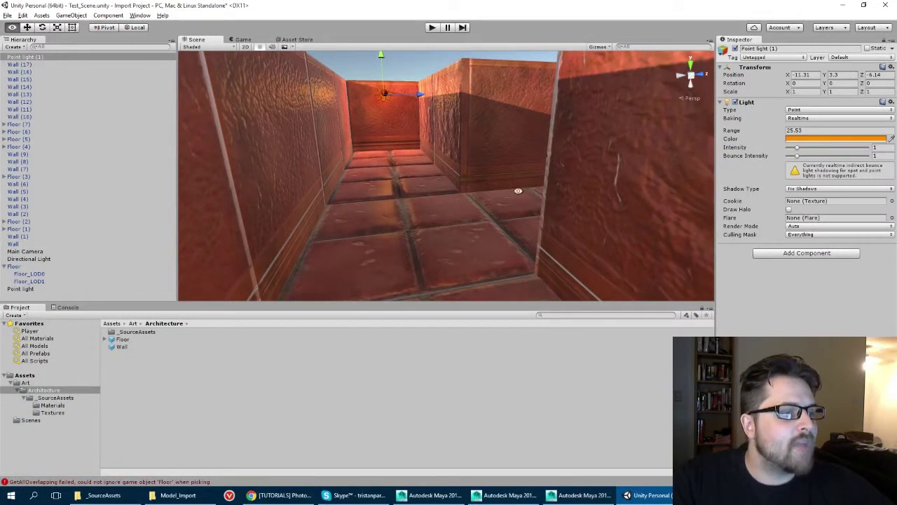
pyautogui.keyDown('alt'); pyautogui.moveTo(518, 190); pyautogui.dragTo(448, 206); pyautogui.keyUp('alt')
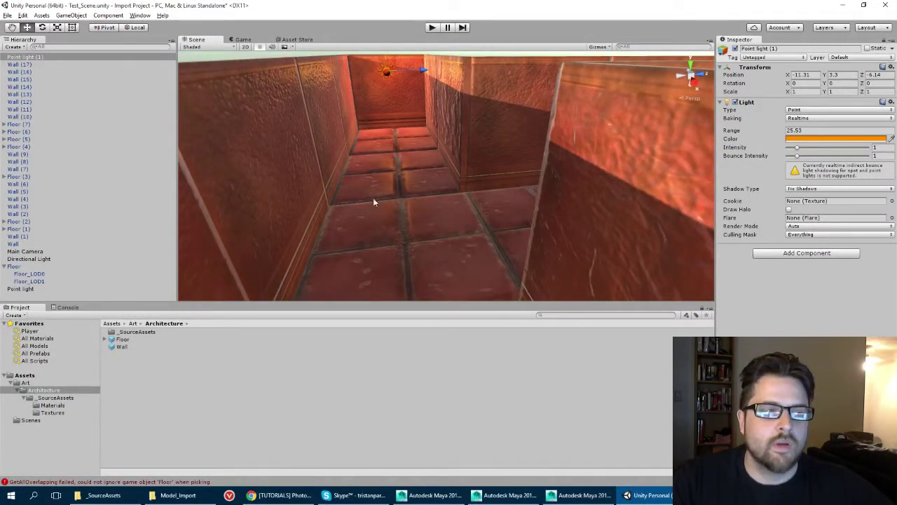
pyautogui.click(64, 15)
pyautogui.moveTo(73, 69)
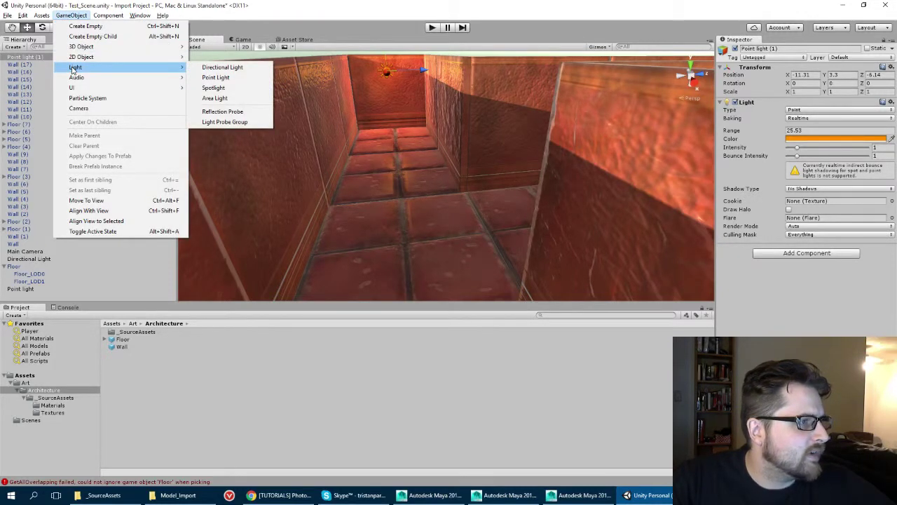
pyautogui.click(221, 113)
pyautogui.keyDown('alt'); pyautogui.scroll(-5, 335, 133); pyautogui.keyUp('alt')
pyautogui.keyDown('alt'); pyautogui.moveTo(335, 133); pyautogui.dragTo(390, 218); pyautogui.keyUp('alt')
pyautogui.click(441, 168)
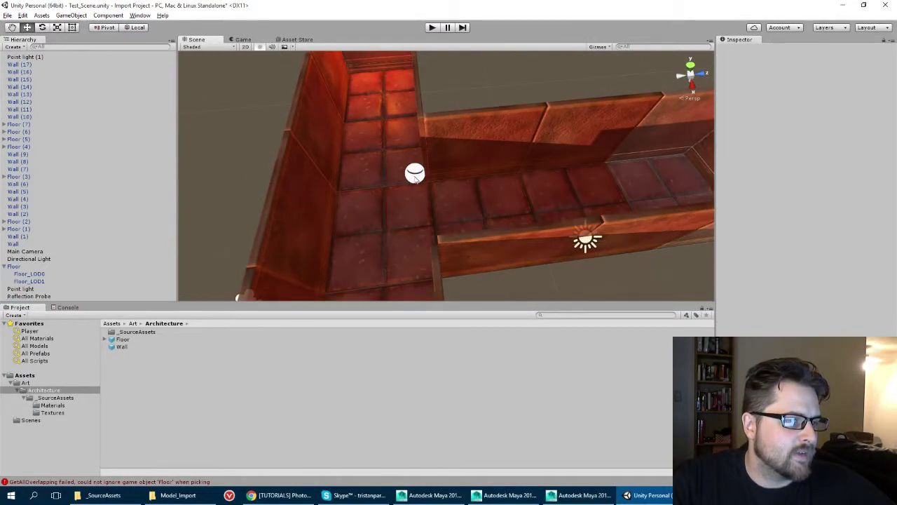
pyautogui.click(415, 175)
pyautogui.moveTo(448, 172); pyautogui.dragTo(413, 198)
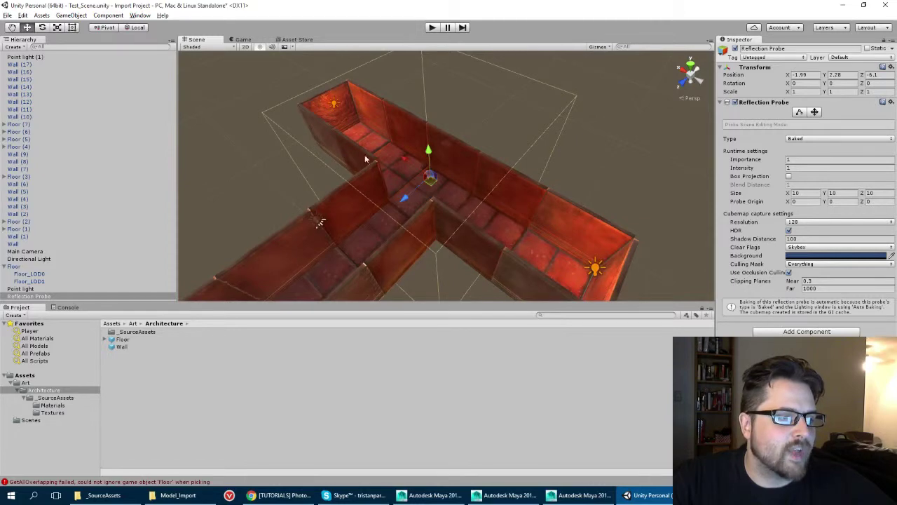
# Examine the reflection probe's coverage box and the reflections on the walls and floor along the corridors
pyautogui.moveTo(411, 133)
pyautogui.keyDown('alt'); pyautogui.mouseDown()
pyautogui.moveTo(388, 190)
pyautogui.moveTo(400, 137)
pyautogui.mouseUp(); pyautogui.keyUp('alt')
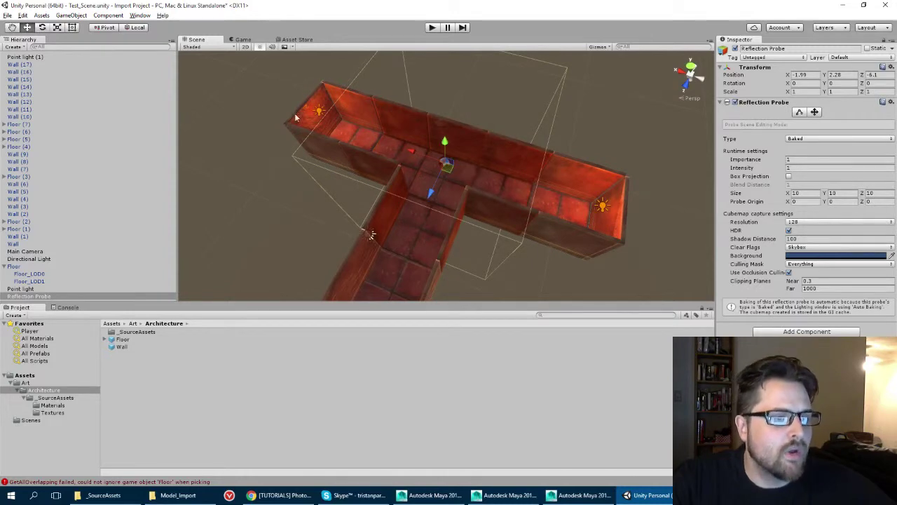
pyautogui.scroll(5, 389, 160)
pyautogui.keyDown('alt'); pyautogui.moveTo(521, 202); pyautogui.dragTo(479, 134); pyautogui.keyUp('alt')
pyautogui.scroll(3, 478, 134)
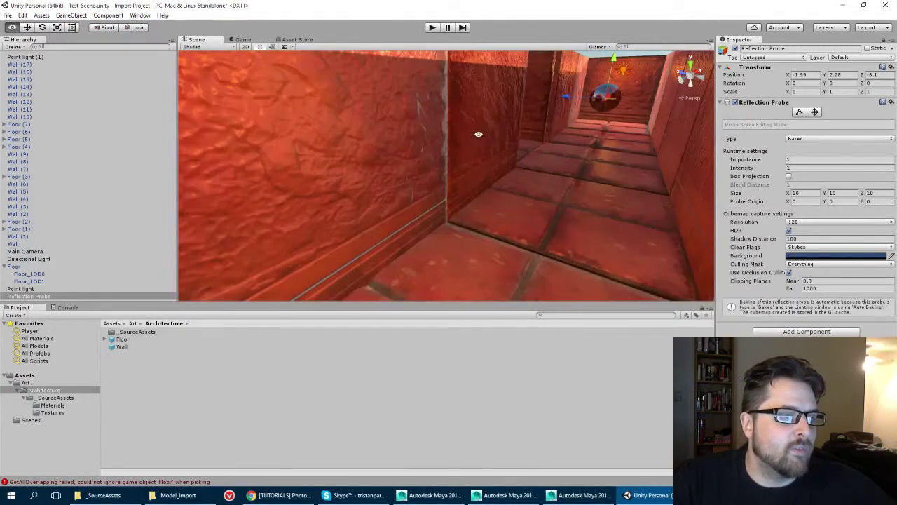
pyautogui.keyDown('alt'); pyautogui.moveTo(473, 135); pyautogui.dragTo(480, 140, button='middle'); pyautogui.keyUp('alt')
pyautogui.keyDown('alt'); pyautogui.moveTo(480, 140); pyautogui.dragTo(469, 152); pyautogui.keyUp('alt')
pyautogui.keyDown('alt'); pyautogui.moveTo(469, 152); pyautogui.dragTo(469, 168, button='middle'); pyautogui.keyUp('alt')
pyautogui.keyDown('alt'); pyautogui.moveTo(469, 168); pyautogui.dragTo(396, 158); pyautogui.keyUp('alt')
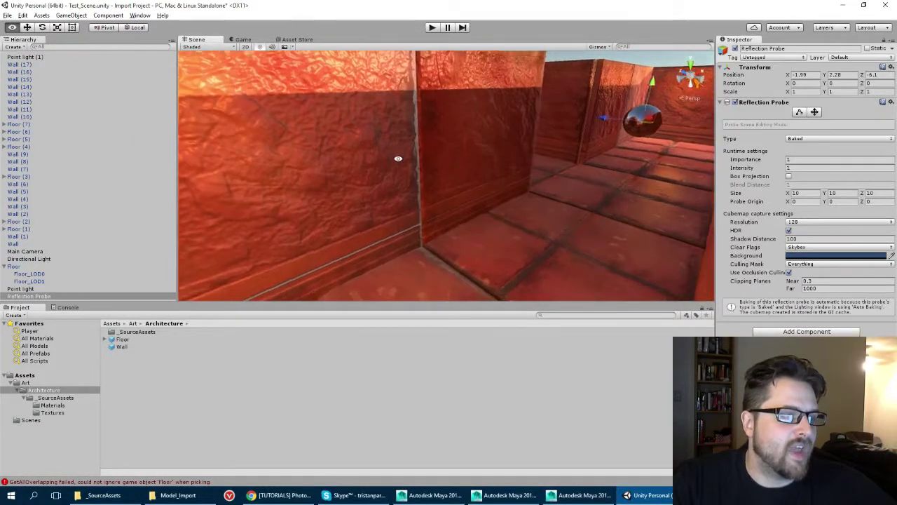
pyautogui.keyDown('alt'); pyautogui.moveTo(397, 159); pyautogui.dragTo(407, 185, button='middle'); pyautogui.keyUp('alt')
pyautogui.scroll(-1, 402, 183)
pyautogui.keyDown('alt'); pyautogui.moveTo(400, 180); pyautogui.dragTo(423, 228); pyautogui.keyUp('alt')
pyautogui.scroll(-5, 423, 228)
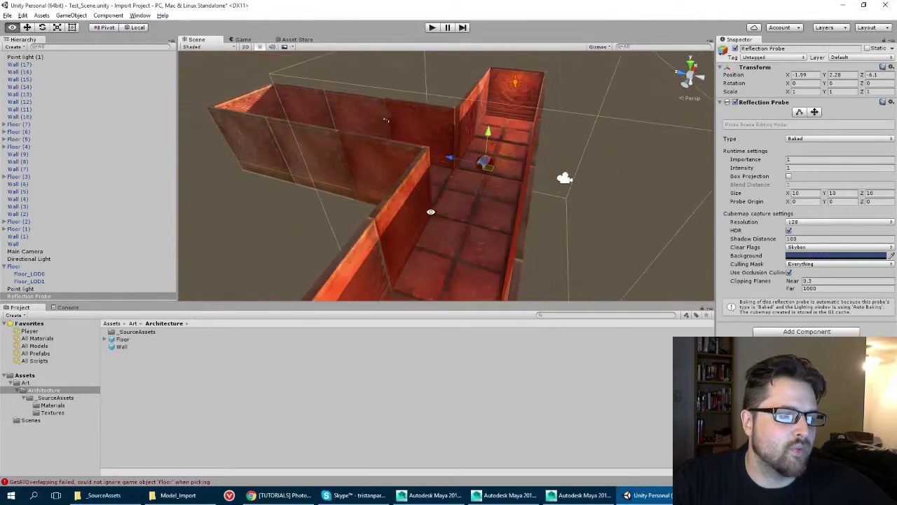
pyautogui.keyDown('alt'); pyautogui.moveTo(429, 186); pyautogui.dragTo(488, 156); pyautogui.keyUp('alt')
pyautogui.scroll(3, 397, 174)
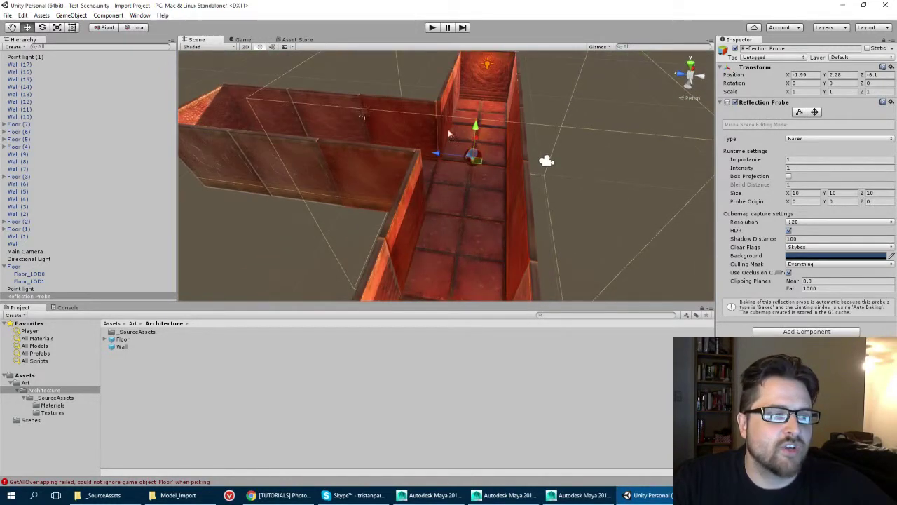
pyautogui.keyDown('alt'); pyautogui.moveTo(401, 140); pyautogui.dragTo(455, 147); pyautogui.keyUp('alt')
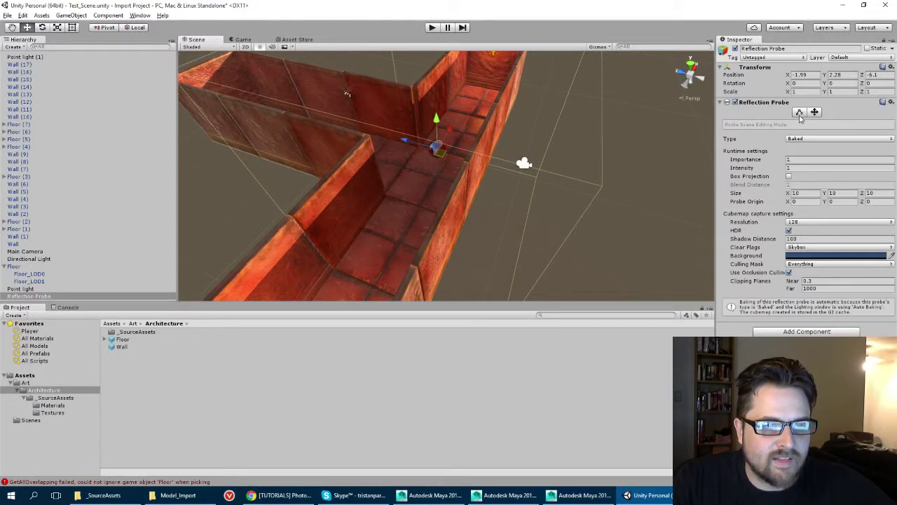
# Fit the reflection probe's box projection bounds to the side passage, sized about 20 × 4.03 × 4
pyautogui.click(799, 113)
pyautogui.keyDown('alt'); pyautogui.moveTo(449, 211); pyautogui.dragTo(370, 236); pyautogui.keyUp('alt')
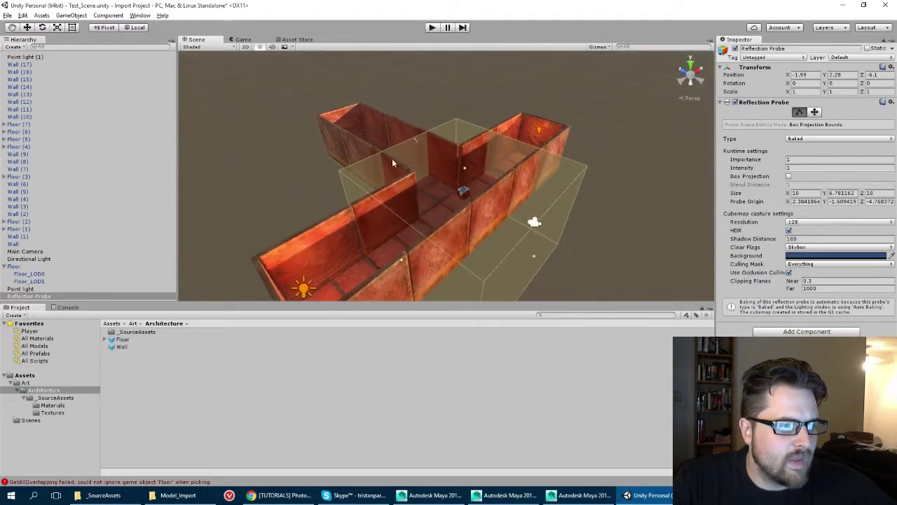
pyautogui.scroll(5, 391, 158)
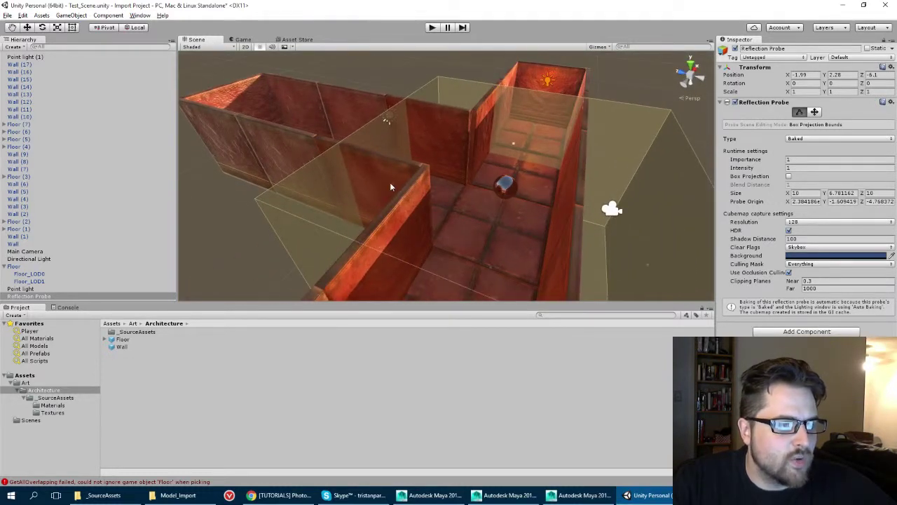
pyautogui.moveTo(392, 185); pyautogui.dragTo(464, 166)
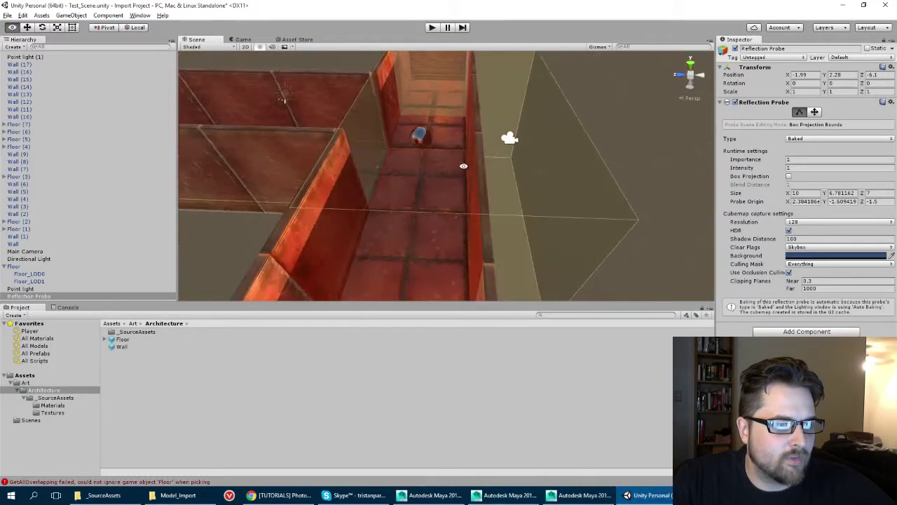
pyautogui.moveTo(542, 176); pyautogui.dragTo(324, 217)
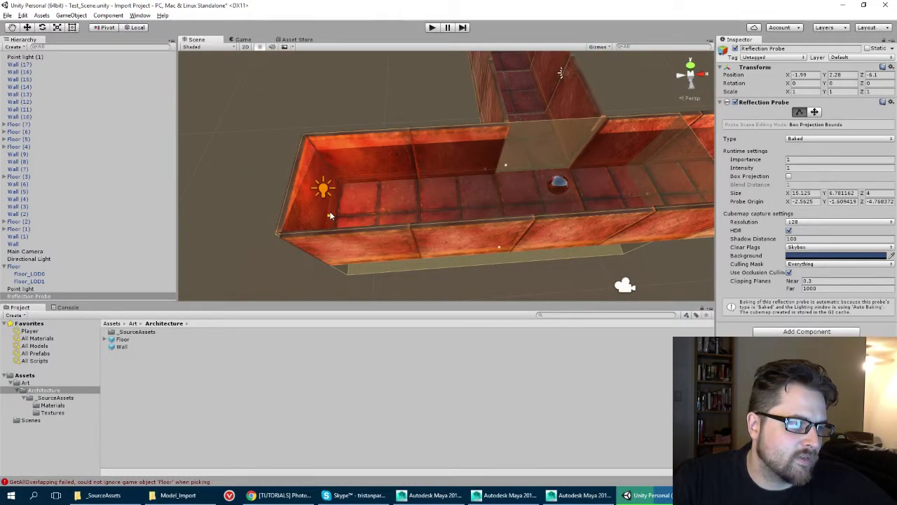
pyautogui.keyDown('alt'); pyautogui.moveTo(478, 190); pyautogui.dragTo(334, 117); pyautogui.keyUp('alt')
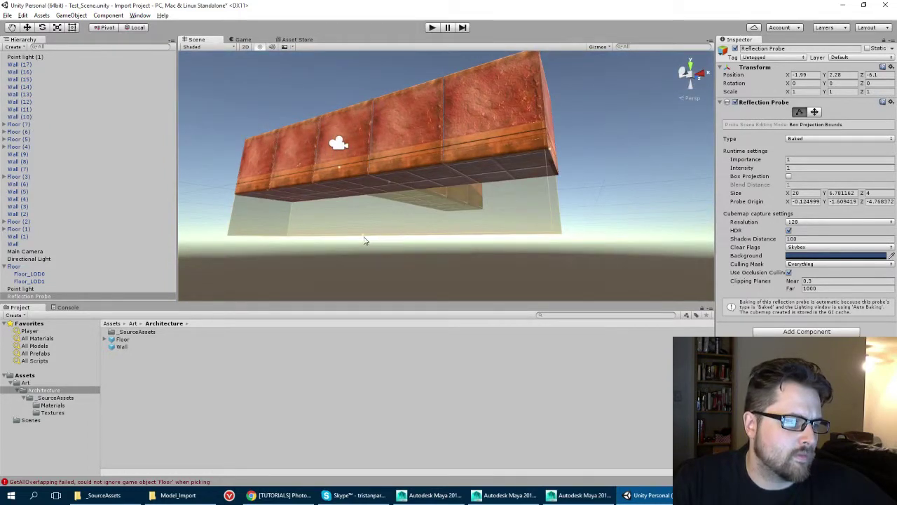
pyautogui.moveTo(364, 240); pyautogui.dragTo(343, 133)
pyautogui.scroll(-5, 341, 185)
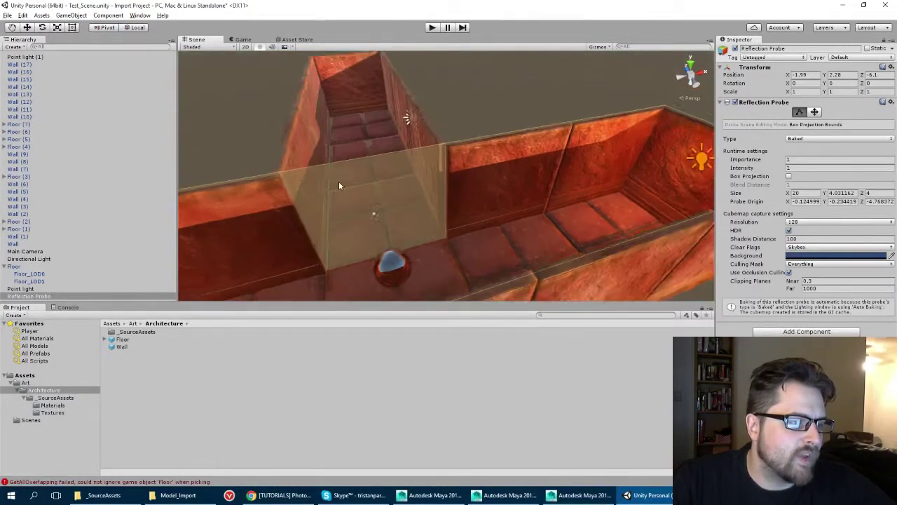
pyautogui.keyDown('alt'); pyautogui.moveTo(247, 190); pyautogui.dragTo(472, 165); pyautogui.keyUp('alt')
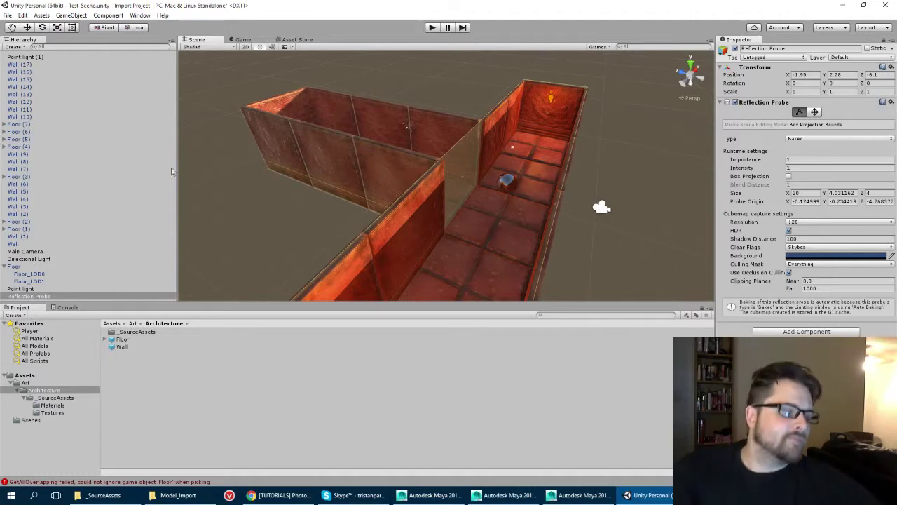
# Duplicate the reflection probe and pull the copy's negative-X bound in to the junction, giving an X size of 12.125
pyautogui.click(28, 288)
pyautogui.click(28, 296)
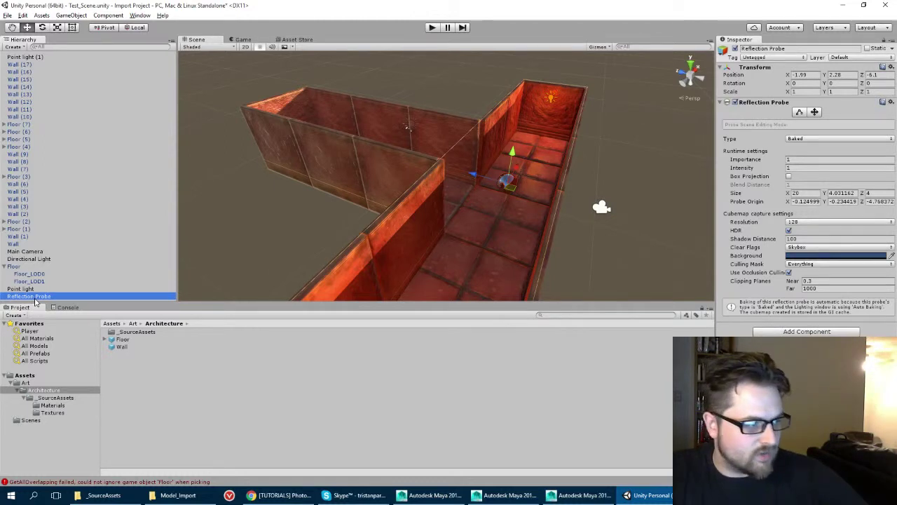
pyautogui.hotkey('ctrl', 'd')
pyautogui.keyDown('alt'); pyautogui.moveTo(304, 113); pyautogui.dragTo(407, 127); pyautogui.keyUp('alt')
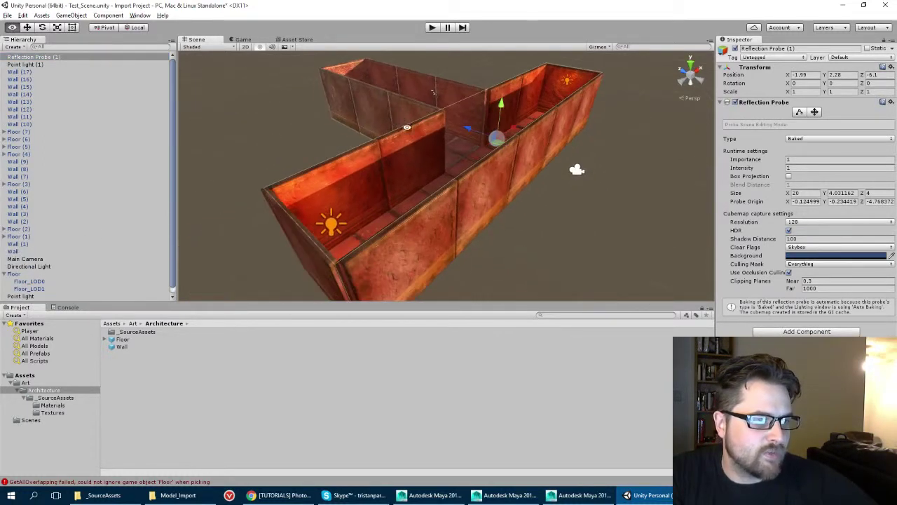
pyautogui.click(800, 114)
pyautogui.keyDown('alt'); pyautogui.moveTo(399, 200); pyautogui.dragTo(319, 248); pyautogui.keyUp('alt')
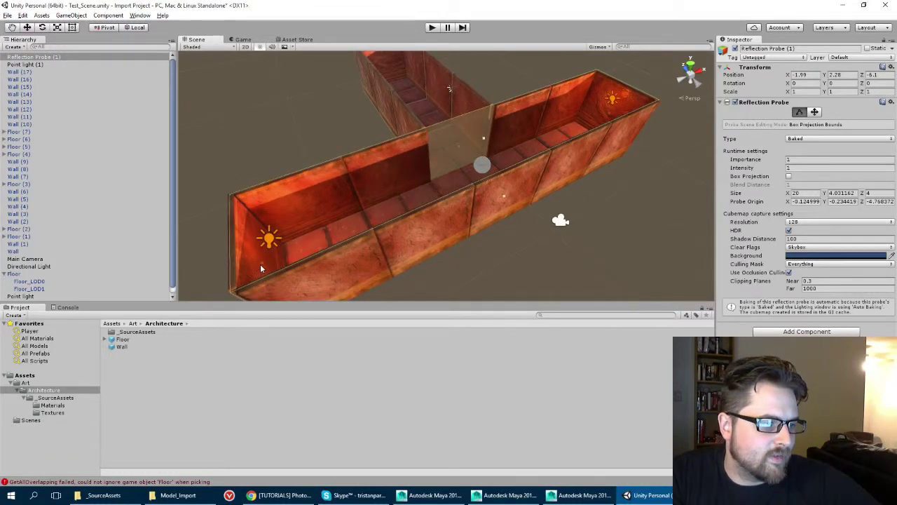
pyautogui.moveTo(260, 264); pyautogui.dragTo(420, 208)
pyautogui.moveTo(501, 153); pyautogui.dragTo(409, 162, button='middle')
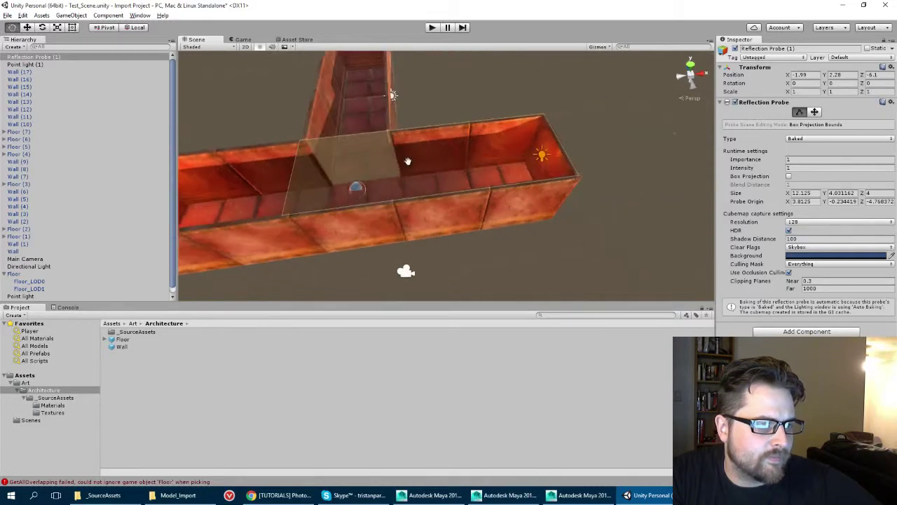
pyautogui.keyDown('shift'); pyautogui.click(547, 175); pyautogui.keyUp('shift')
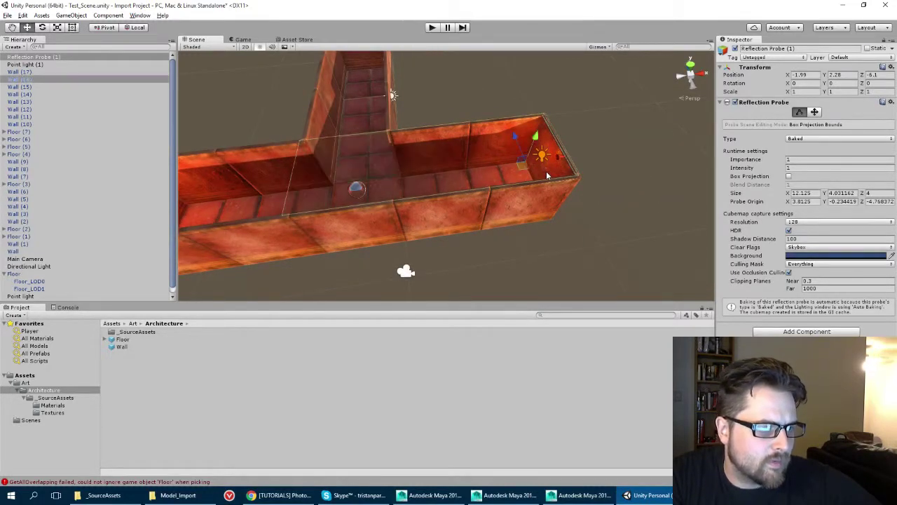
pyautogui.hotkey('ctrl', 'z')
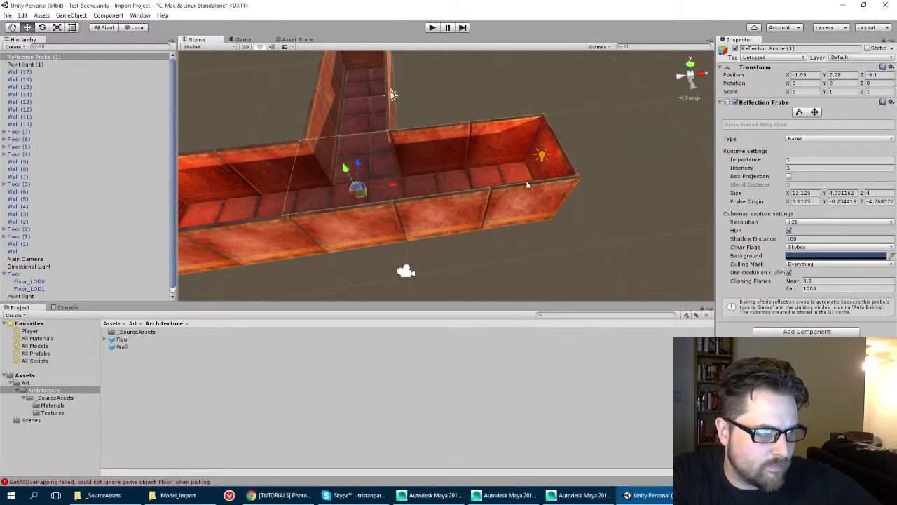
# Narrow the copied probe's bounds to 4.375 on X and extend them to 16 on Z along the main corridor
pyautogui.click(798, 113)
pyautogui.moveTo(546, 172); pyautogui.dragTo(409, 187)
pyautogui.keyDown('alt'); pyautogui.moveTo(370, 164); pyautogui.dragTo(223, 73); pyautogui.keyUp('alt')
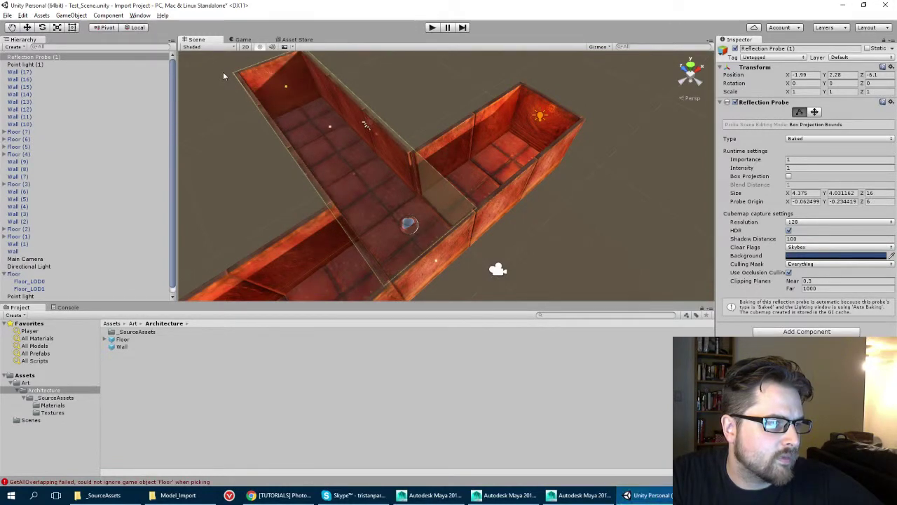
pyautogui.keyDown('alt'); pyautogui.moveTo(286, 197); pyautogui.dragTo(443, 184); pyautogui.keyUp('alt')
pyautogui.keyDown('alt'); pyautogui.moveTo(392, 170); pyautogui.dragTo(369, 185); pyautogui.keyUp('alt')
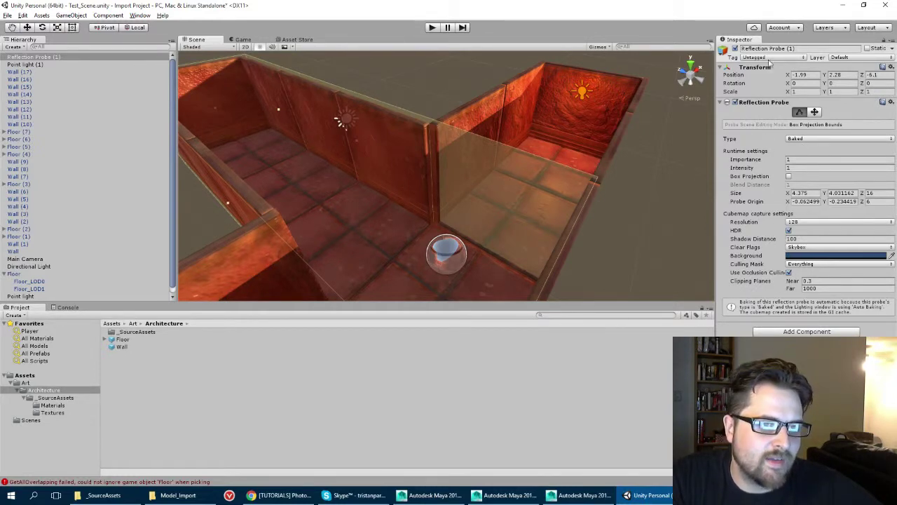
# Enable Box Projection on both reflection probes, the duplicated main-corridor probe and the original side-passage probe
pyautogui.keyDown('alt'); pyautogui.moveTo(417, 202); pyautogui.dragTo(465, 201); pyautogui.keyUp('alt')
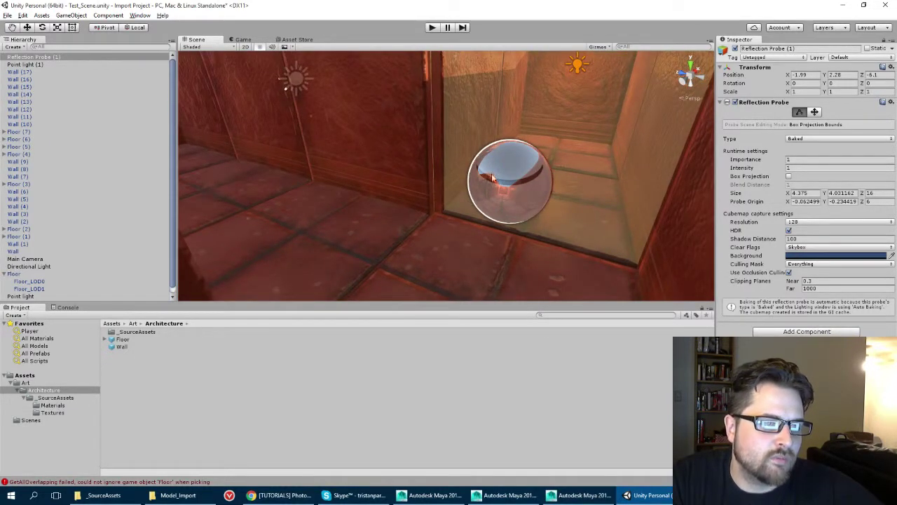
pyautogui.click(836, 140)
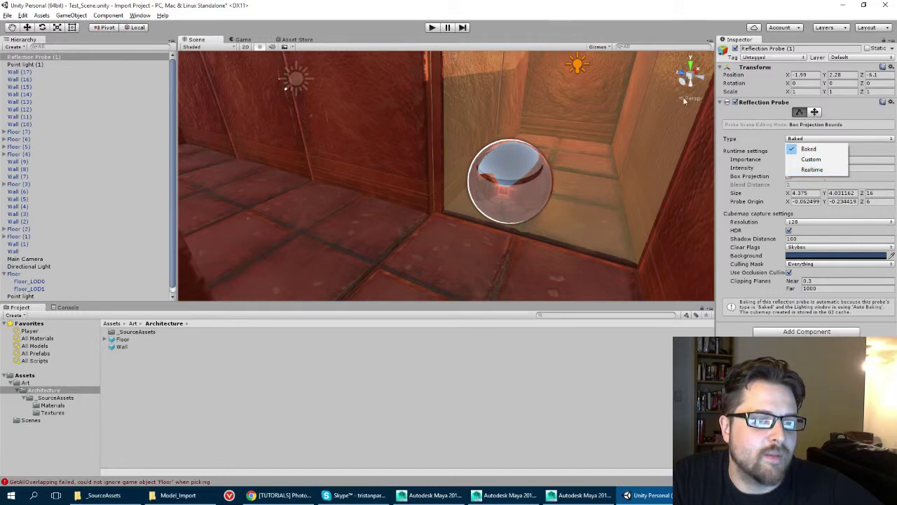
pyautogui.keyDown('alt'); pyautogui.moveTo(461, 199); pyautogui.dragTo(479, 134); pyautogui.keyUp('alt')
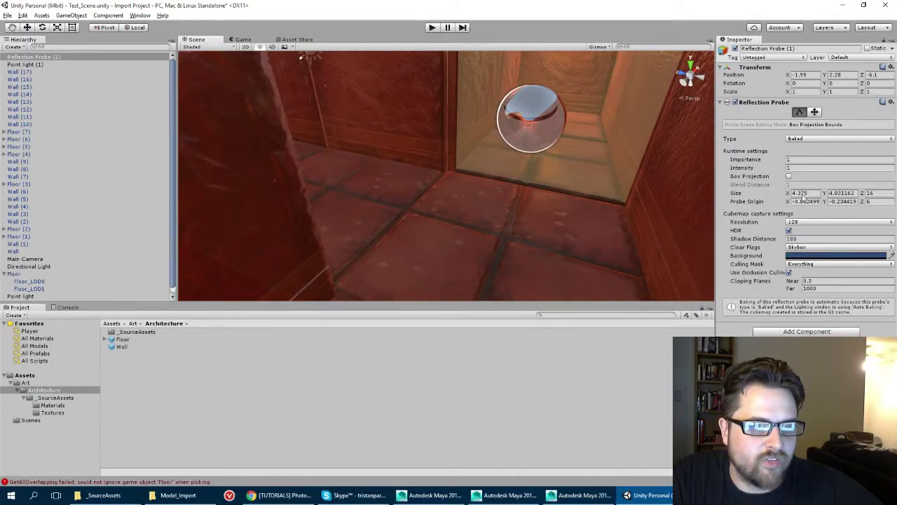
pyautogui.click(789, 177)
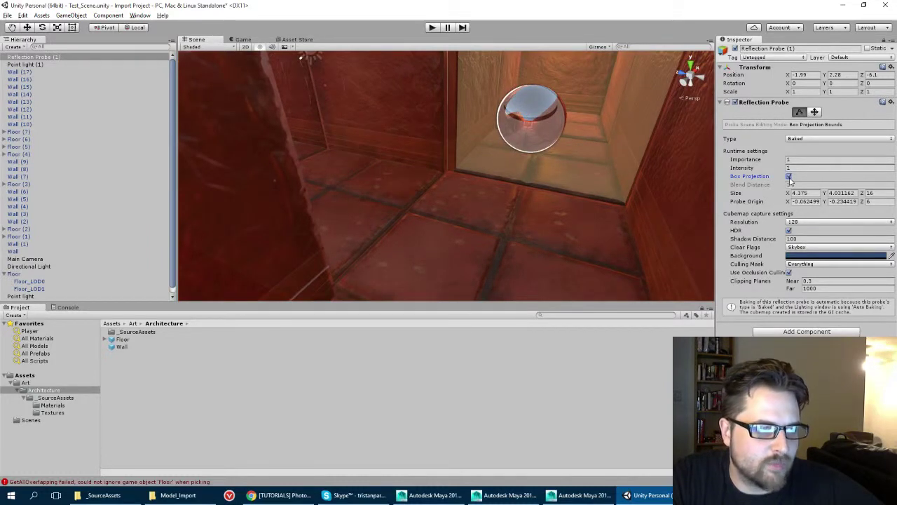
pyautogui.scroll(-1, 58, 163)
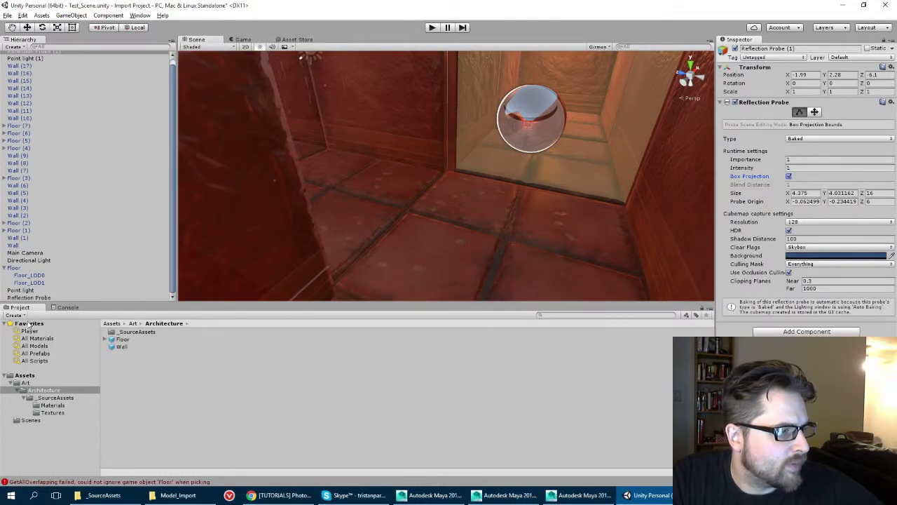
pyautogui.click(28, 297)
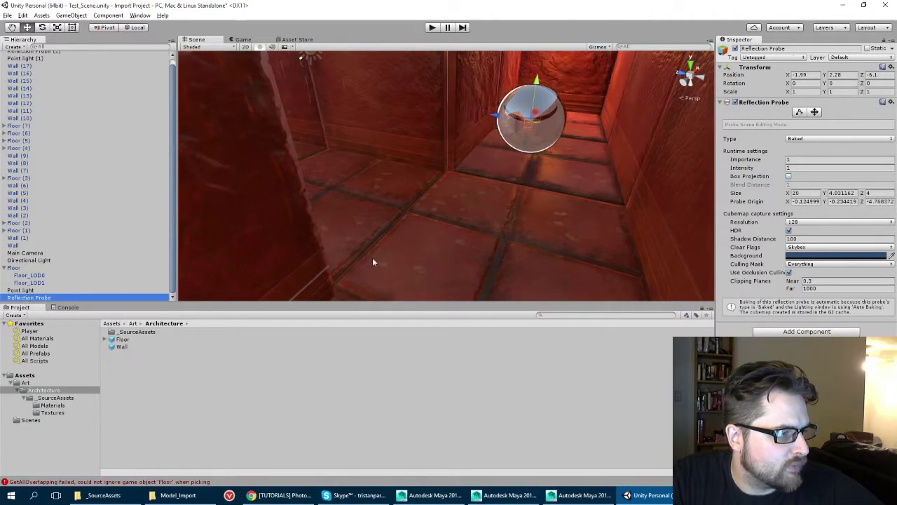
pyautogui.click(789, 177)
# Assign the Floor_occlusion texture to the occlusion map of the M_Floor material used by the corridor floor tile
pyautogui.keyDown('alt'); pyautogui.moveTo(642, 186); pyautogui.dragTo(504, 144); pyautogui.keyUp('alt')
pyautogui.keyDown('alt'); pyautogui.moveTo(505, 144); pyautogui.dragTo(442, 180, button='middle'); pyautogui.keyUp('alt')
pyautogui.keyDown('alt'); pyautogui.moveTo(442, 180); pyautogui.dragTo(486, 178); pyautogui.keyUp('alt')
pyautogui.keyDown('alt'); pyautogui.moveTo(487, 178); pyautogui.dragTo(429, 201, button='middle'); pyautogui.keyUp('alt')
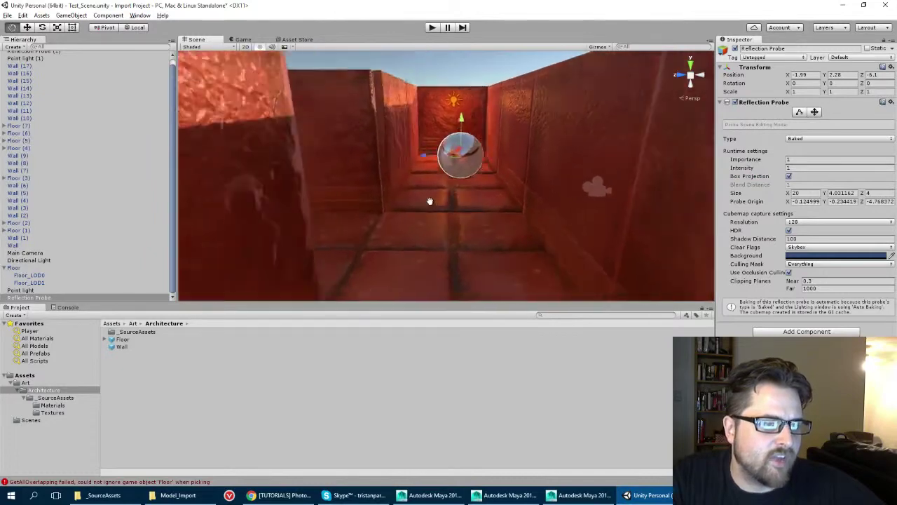
pyautogui.moveTo(430, 202)
pyautogui.keyDown('alt'); pyautogui.mouseDown()
pyautogui.moveTo(420, 165)
pyautogui.moveTo(437, 190)
pyautogui.mouseUp(); pyautogui.keyUp('alt')
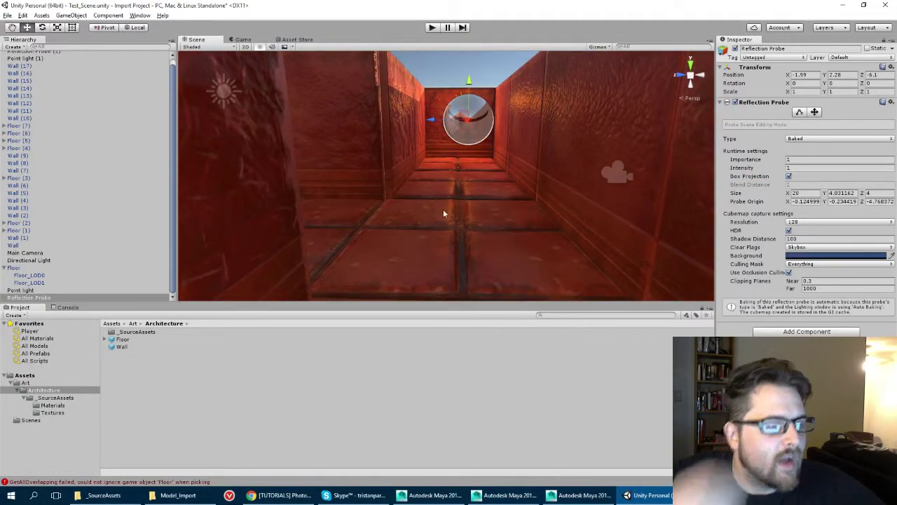
pyautogui.click(443, 211)
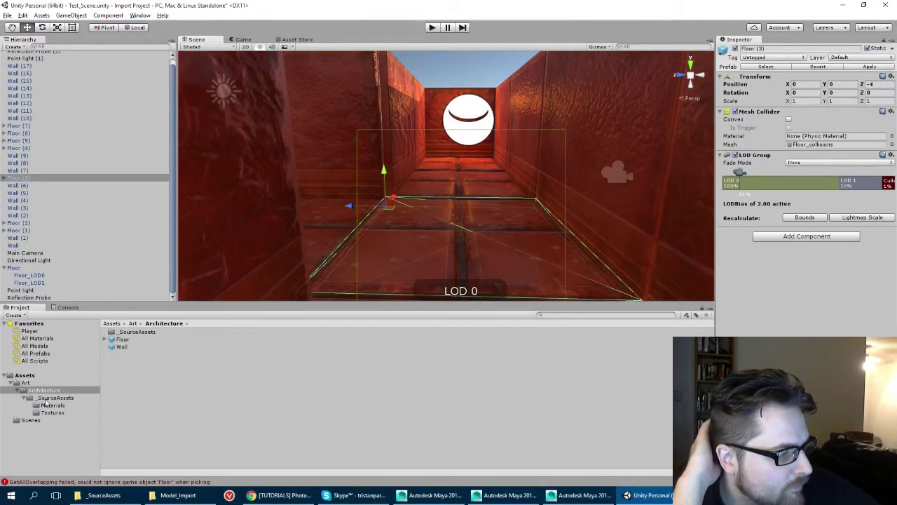
pyautogui.click(4, 178)
pyautogui.click(35, 185)
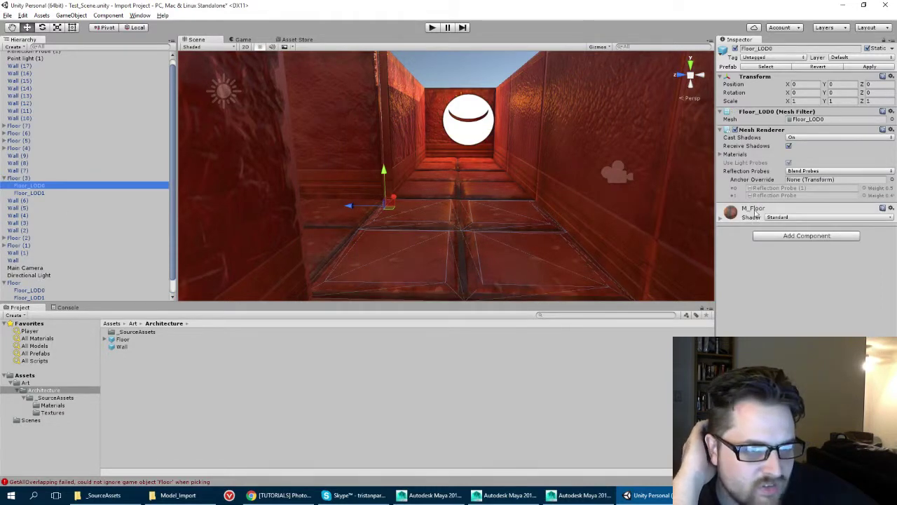
pyautogui.click(721, 215)
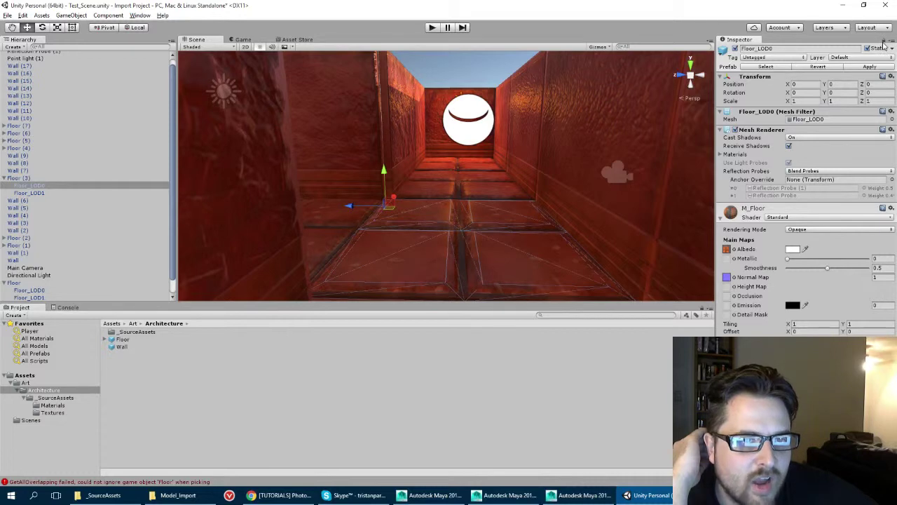
pyautogui.click(51, 413)
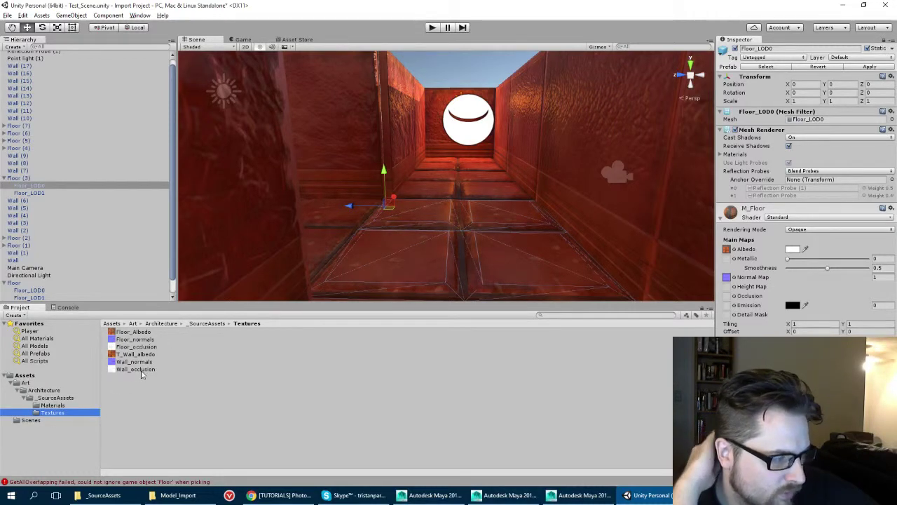
pyautogui.moveTo(140, 354); pyautogui.dragTo(731, 296)
pyautogui.scroll(3, 385, 202)
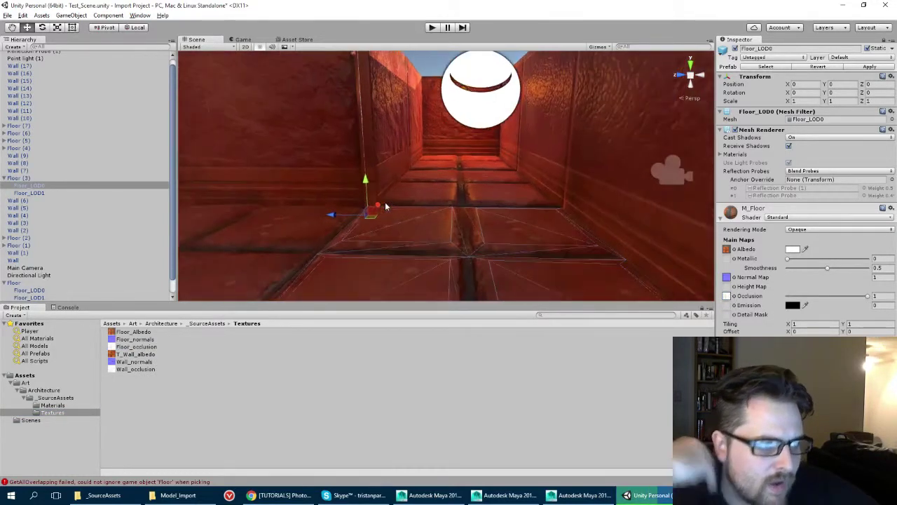
# Assign the Wall_occlusion texture to the occlusion map of the M_Wall material used by the corridor wall
pyautogui.moveTo(419, 236)
pyautogui.keyDown('alt'); pyautogui.mouseDown()
pyautogui.moveTo(405, 157)
pyautogui.moveTo(434, 199)
pyautogui.moveTo(423, 227)
pyautogui.mouseUp(); pyautogui.keyUp('alt')
pyautogui.scroll(-5, 431, 231)
pyautogui.moveTo(429, 193); pyautogui.dragTo(414, 186, button='middle')
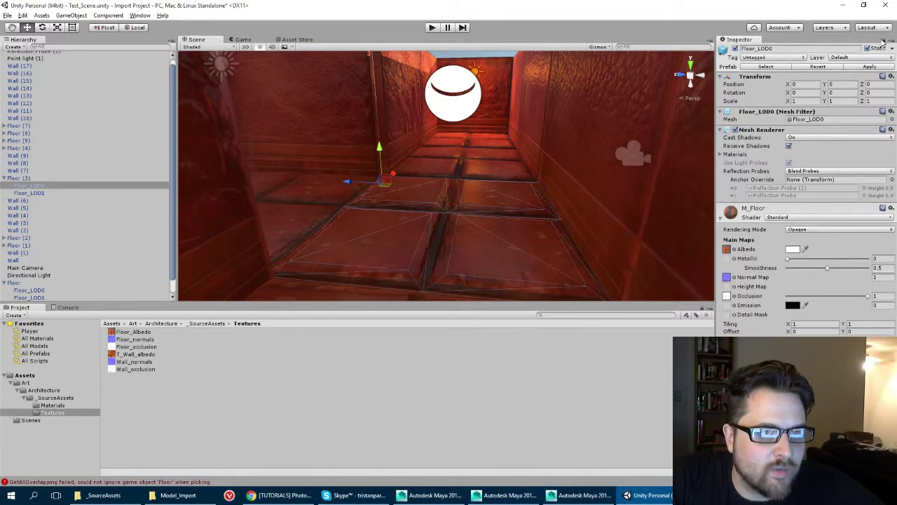
pyautogui.click(346, 96)
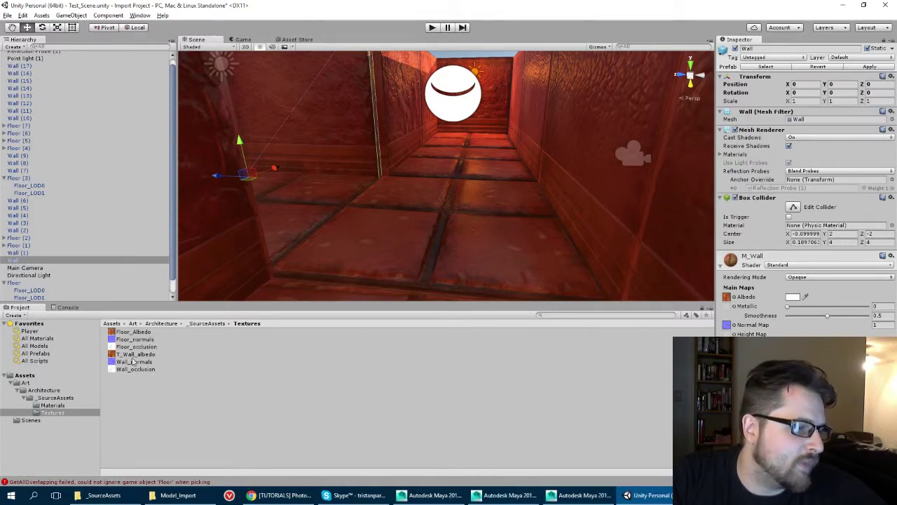
pyautogui.moveTo(131, 369); pyautogui.dragTo(727, 344)
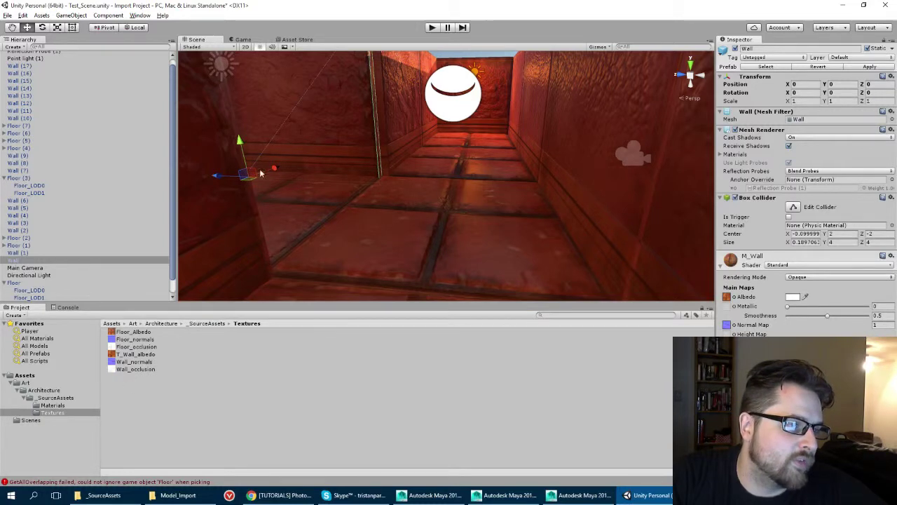
# Try the M_Floor material's occlusion strength at 0.565 and return it to 1
pyautogui.keyDown('alt'); pyautogui.moveTo(260, 173); pyautogui.dragTo(337, 162); pyautogui.keyUp('alt')
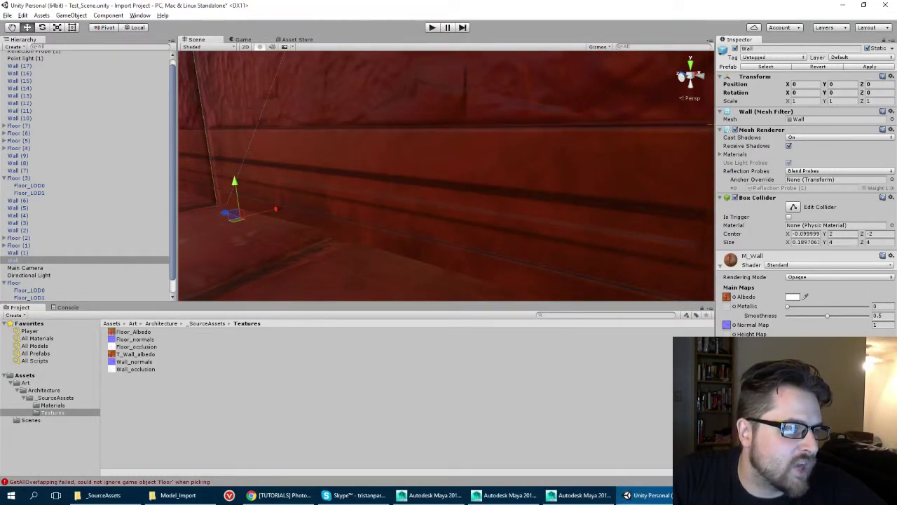
pyautogui.keyDown('alt'); pyautogui.moveTo(231, 141); pyautogui.dragTo(437, 186); pyautogui.keyUp('alt')
pyautogui.click(469, 216)
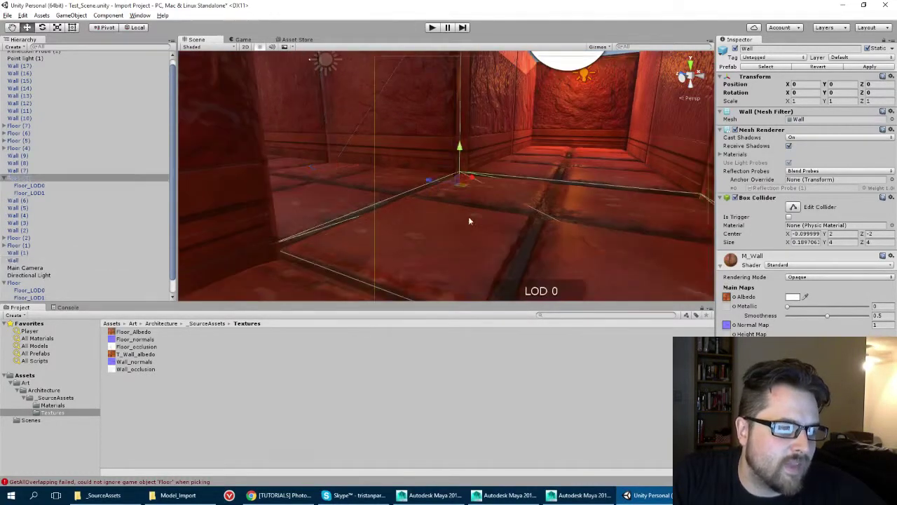
pyautogui.click(482, 221)
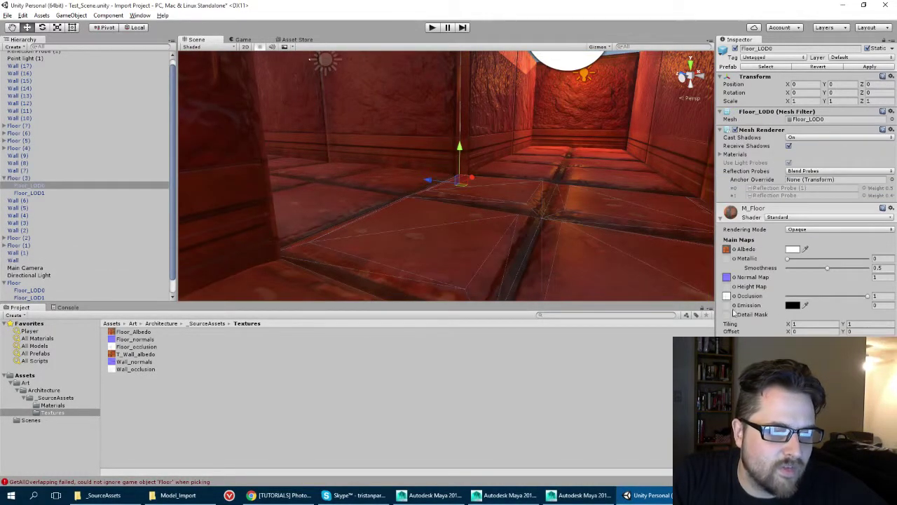
pyautogui.click(867, 298)
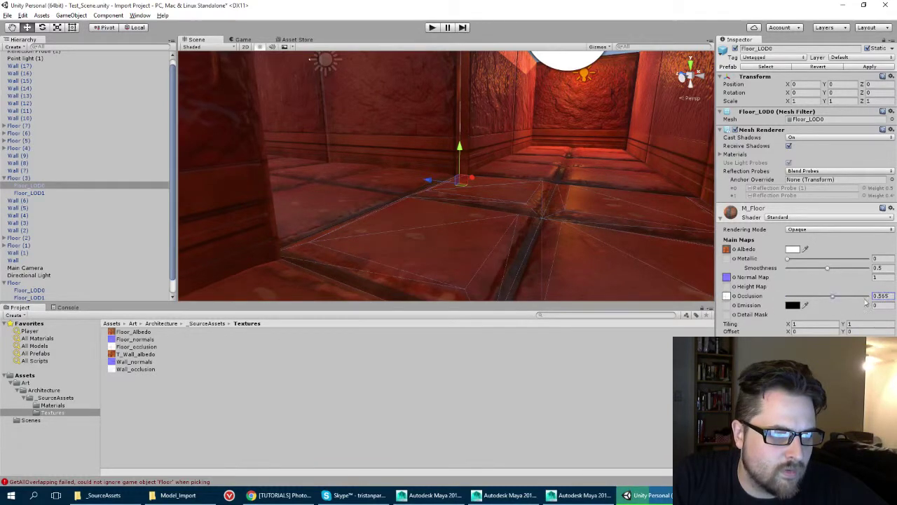
pyautogui.keyDown('alt'); pyautogui.moveTo(338, 138); pyautogui.dragTo(423, 162); pyautogui.keyUp('alt')
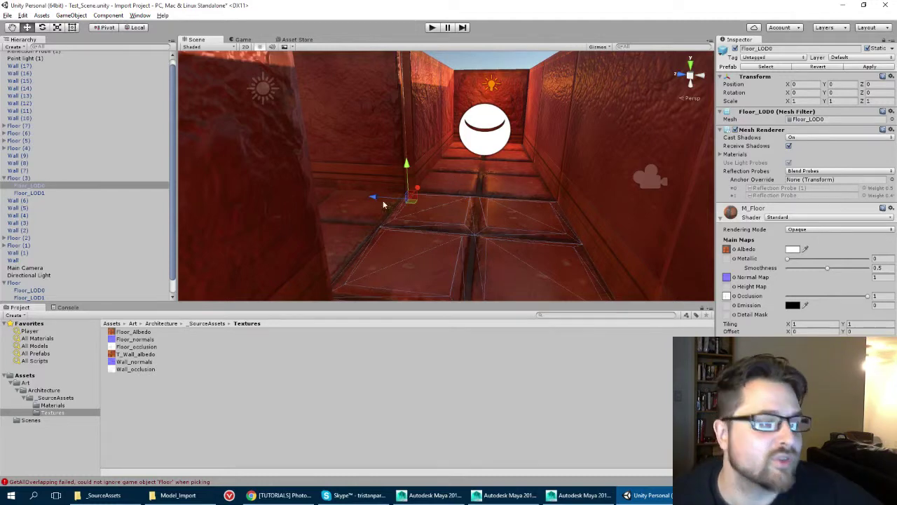
# Raise the M_Floor material's smoothness to 0.865 for a glossier floor
pyautogui.scroll(1, 441, 202)
pyautogui.keyDown('alt'); pyautogui.moveTo(454, 204); pyautogui.dragTo(407, 163); pyautogui.keyUp('alt')
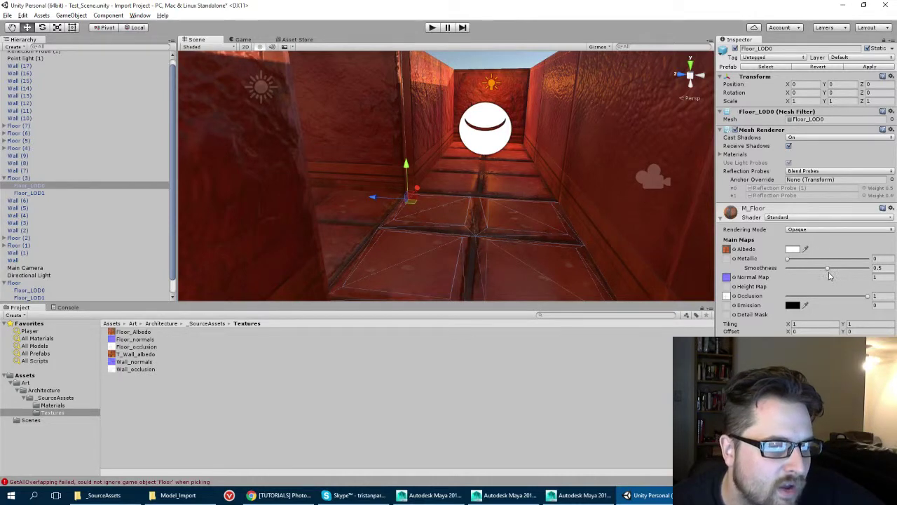
pyautogui.moveTo(827, 273); pyautogui.dragTo(856, 279)
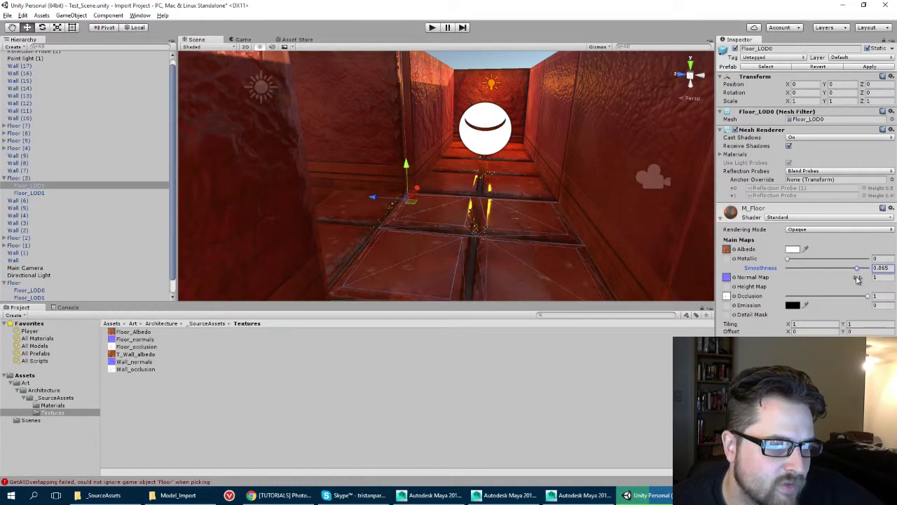
pyautogui.scroll(2, 409, 201)
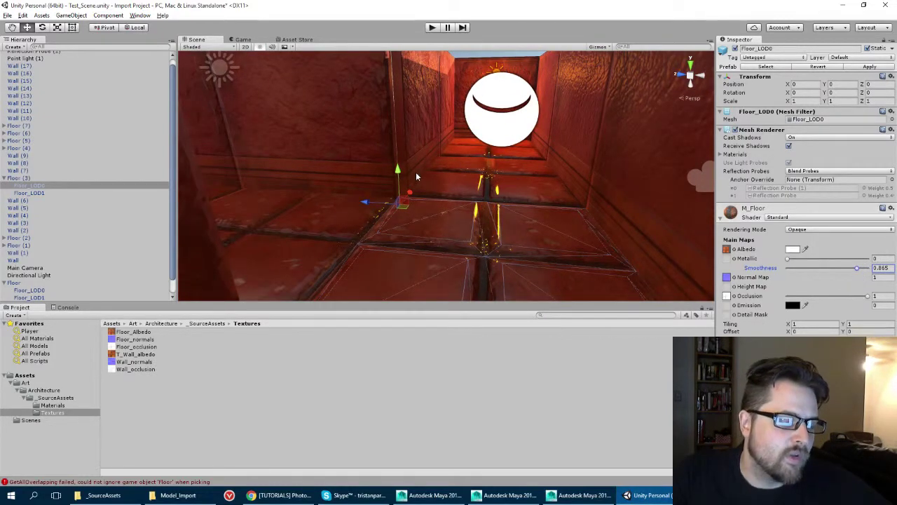
# Lower the smoothness of the corridor walls' M_Wall material to 0.448
pyautogui.keyDown('alt'); pyautogui.moveTo(397, 184); pyautogui.dragTo(347, 169); pyautogui.keyUp('alt')
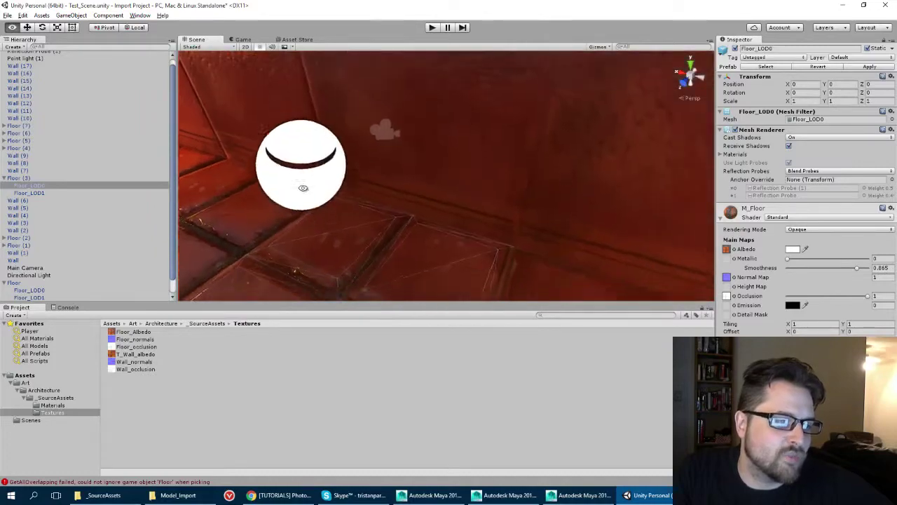
pyautogui.moveTo(393, 193)
pyautogui.keyDown('alt'); pyautogui.mouseDown()
pyautogui.moveTo(313, 145)
pyautogui.moveTo(306, 122)
pyautogui.moveTo(378, 184)
pyautogui.moveTo(659, 269)
pyautogui.moveTo(312, 254)
pyautogui.moveTo(304, 231)
pyautogui.moveTo(370, 186)
pyautogui.moveTo(384, 258)
pyautogui.moveTo(373, 166)
pyautogui.moveTo(394, 152)
pyautogui.moveTo(399, 223)
pyautogui.moveTo(372, 248)
pyautogui.moveTo(363, 239)
pyautogui.moveTo(378, 190)
pyautogui.moveTo(395, 220)
pyautogui.moveTo(355, 186)
pyautogui.moveTo(414, 215)
pyautogui.moveTo(365, 164)
pyautogui.moveTo(421, 211)
pyautogui.moveTo(464, 167)
pyautogui.moveTo(408, 192)
pyautogui.mouseUp(); pyautogui.keyUp('alt')
pyautogui.click(528, 110)
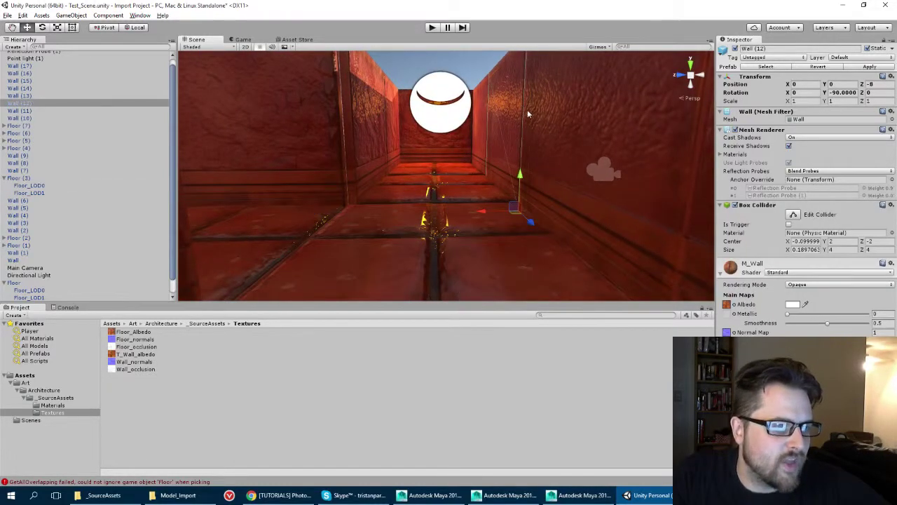
pyautogui.click(828, 324)
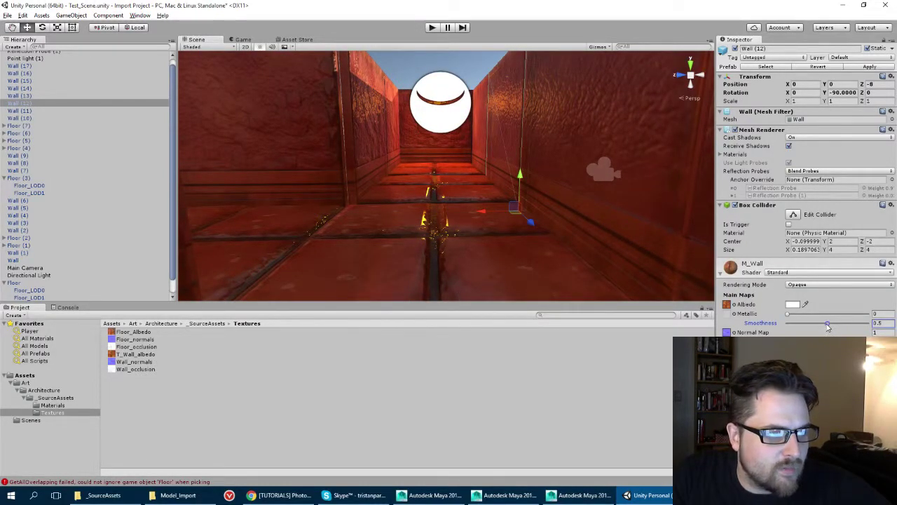
pyautogui.moveTo(828, 326); pyautogui.dragTo(824, 329)
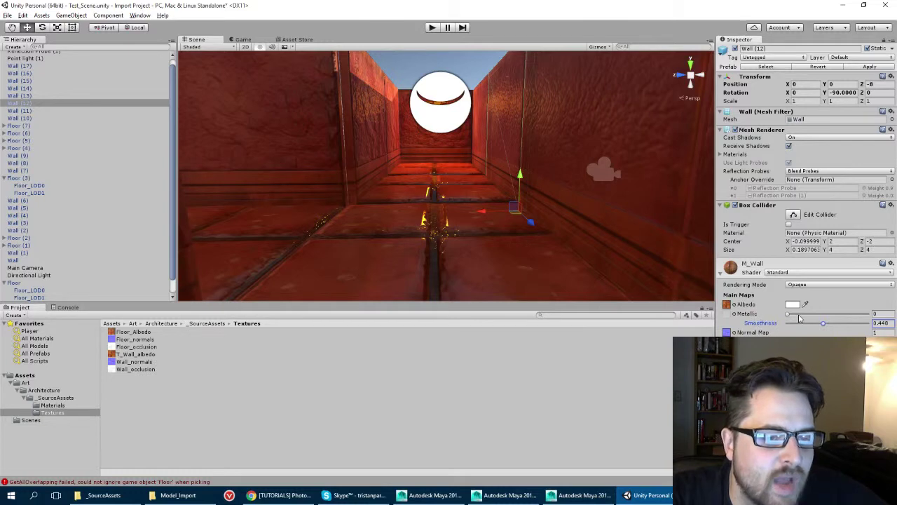
# Try the M_Wall material's smoothness at 1 and return it to 0.448
pyautogui.moveTo(788, 318)
pyautogui.mouseDown()
pyautogui.moveTo(868, 315)
pyautogui.moveTo(788, 327)
pyautogui.mouseUp()
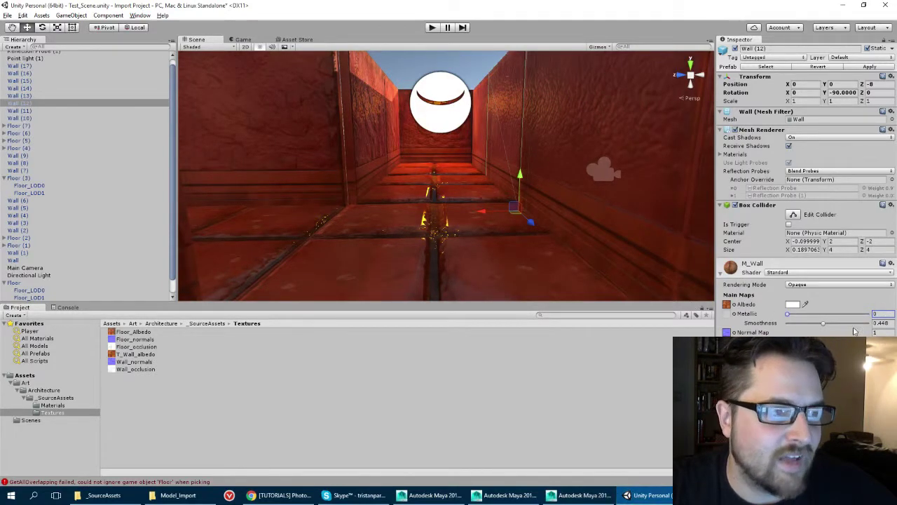
pyautogui.moveTo(825, 325); pyautogui.dragTo(782, 325)
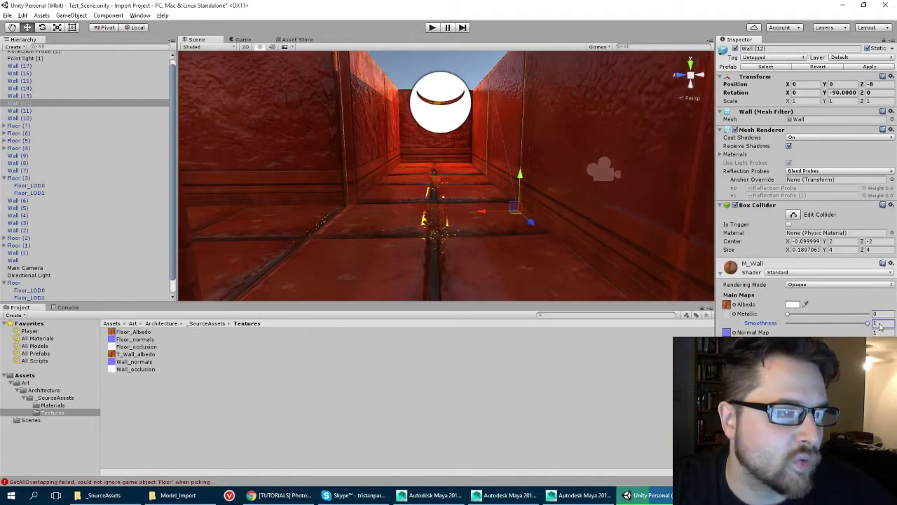
pyautogui.write('1')
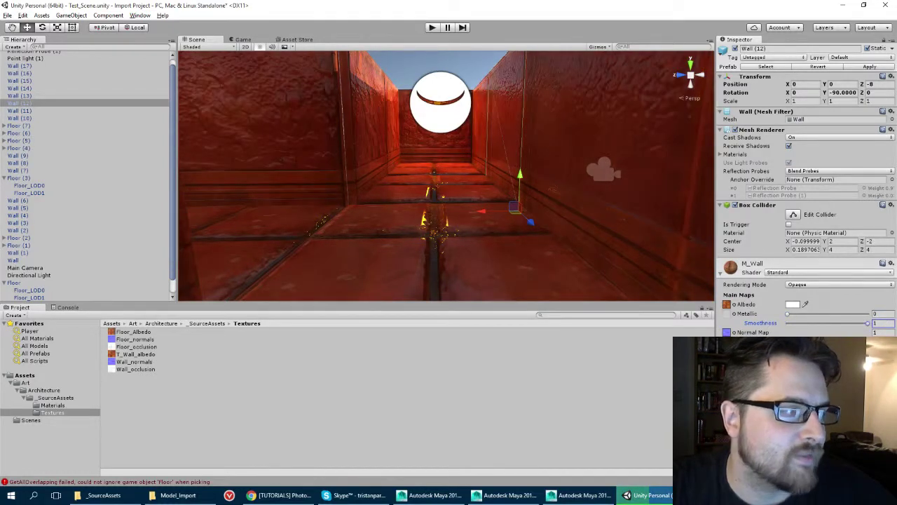
pyautogui.moveTo(868, 323); pyautogui.dragTo(824, 323)
# Examine the lighting and reflections on the floors and walls along the corridors from inside and above
pyautogui.scroll(-3, 447, 168)
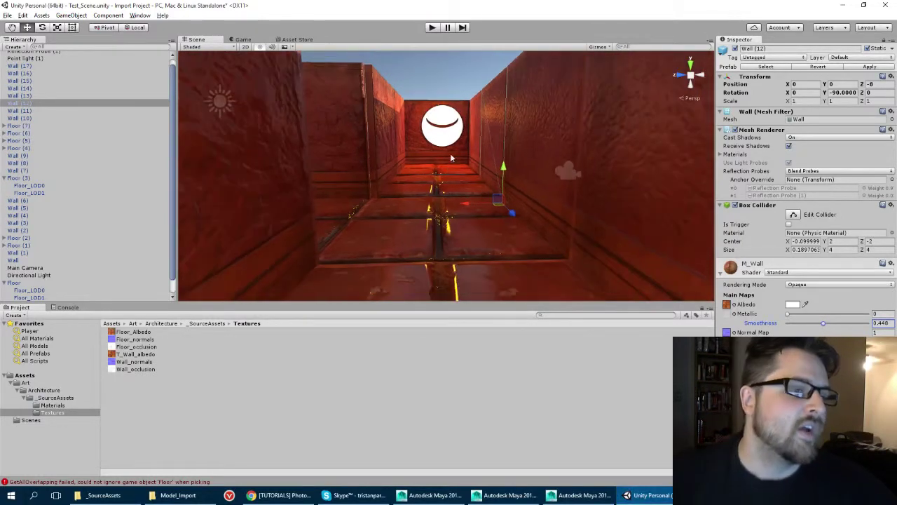
pyautogui.moveTo(452, 159)
pyautogui.keyDown('alt'); pyautogui.mouseDown()
pyautogui.moveTo(450, 178)
pyautogui.moveTo(451, 167)
pyautogui.mouseUp(); pyautogui.keyUp('alt')
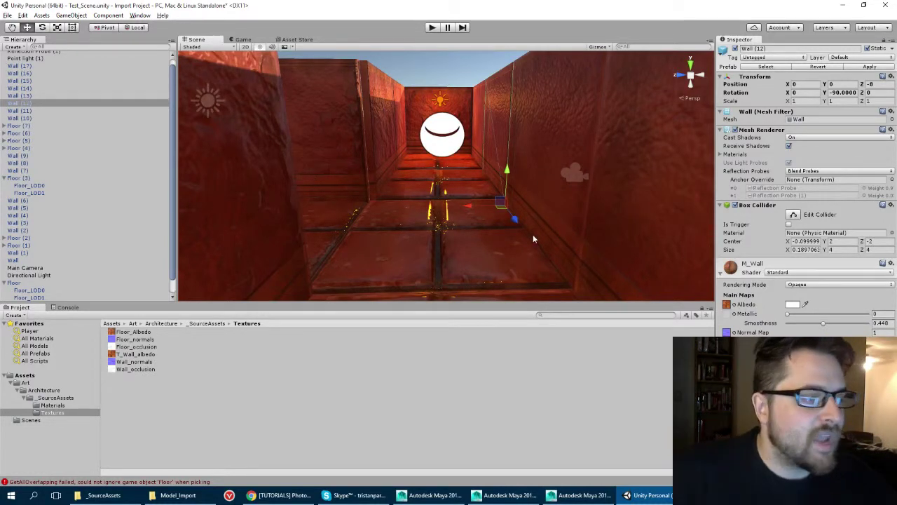
pyautogui.keyDown('alt'); pyautogui.moveTo(533, 240); pyautogui.dragTo(431, 199); pyautogui.keyUp('alt')
pyautogui.moveTo(431, 199); pyautogui.dragTo(372, 288, button='middle')
pyautogui.keyDown('alt'); pyautogui.moveTo(372, 288); pyautogui.dragTo(397, 255); pyautogui.keyUp('alt')
pyautogui.moveTo(398, 255); pyautogui.dragTo(356, 264, button='middle')
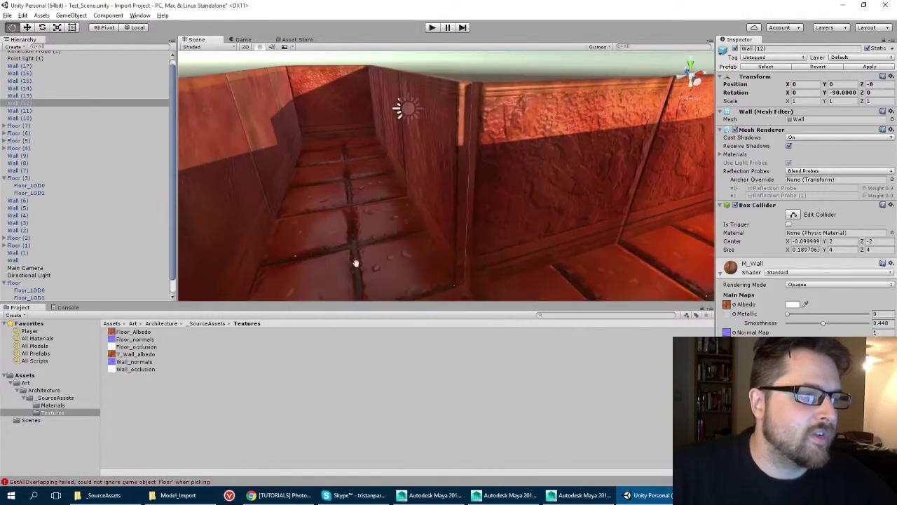
pyautogui.keyDown('alt'); pyautogui.moveTo(359, 237); pyautogui.dragTo(295, 210); pyautogui.keyUp('alt')
pyautogui.moveTo(294, 211); pyautogui.dragTo(574, 194, button='middle')
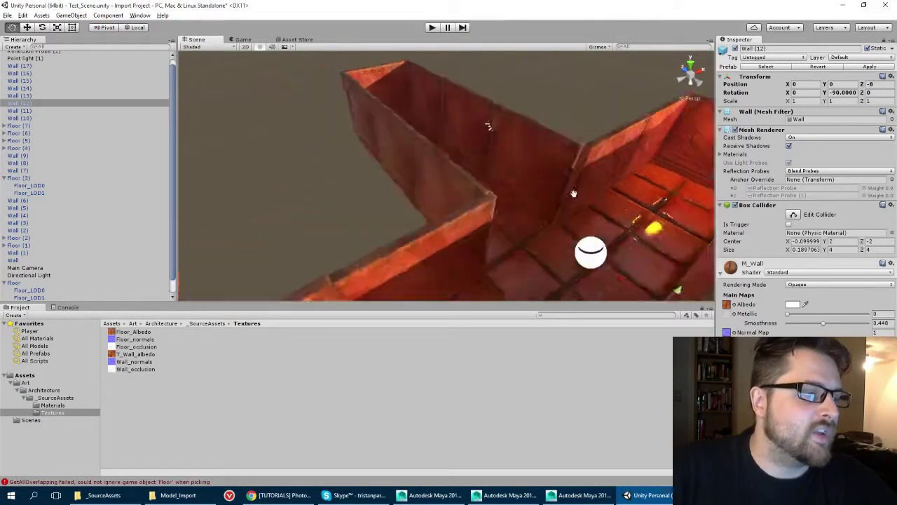
# Enlarge the Scene view over the asset browser and save the lit corridor test scene
pyautogui.keyDown('alt'); pyautogui.moveTo(573, 194); pyautogui.dragTo(358, 162); pyautogui.keyUp('alt')
pyautogui.moveTo(359, 162); pyautogui.dragTo(383, 108, button='middle')
pyautogui.keyDown('alt'); pyautogui.moveTo(383, 108); pyautogui.dragTo(439, 216); pyautogui.keyUp('alt')
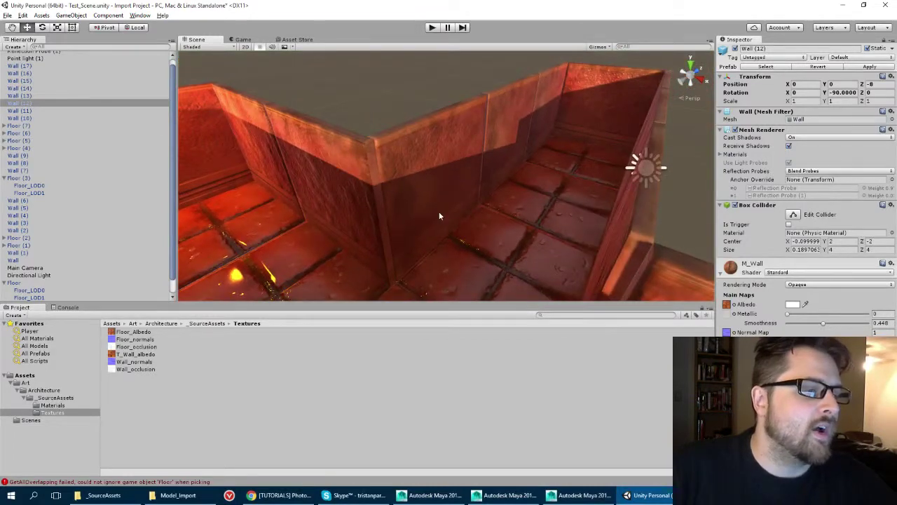
pyautogui.moveTo(429, 303); pyautogui.dragTo(429, 350)
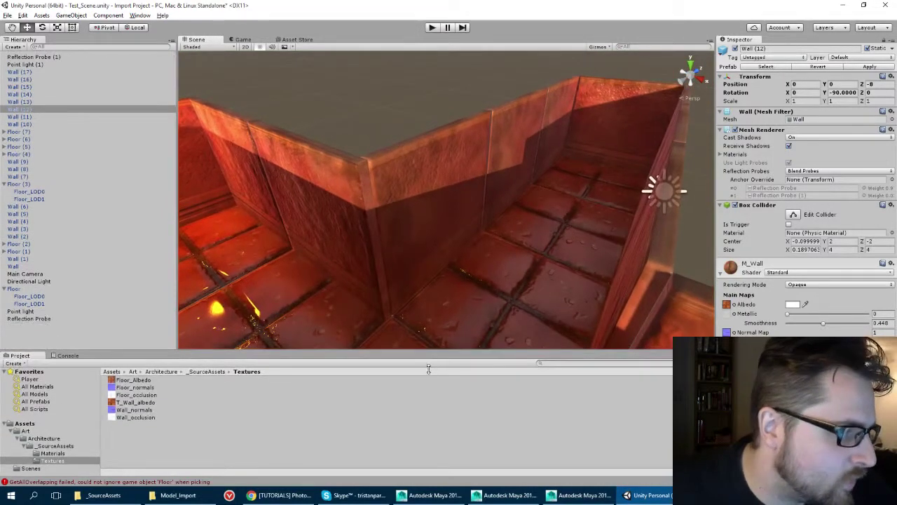
pyautogui.click(7, 15)
pyautogui.click(21, 51)
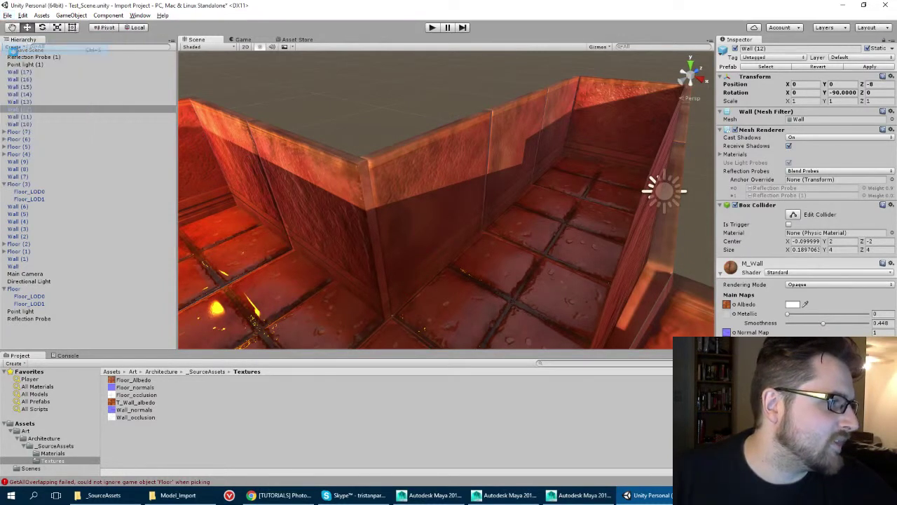
# Create a new empty scene, clear the Console log and return to the project's Textures assets
pyautogui.click(7, 16)
pyautogui.click(11, 27)
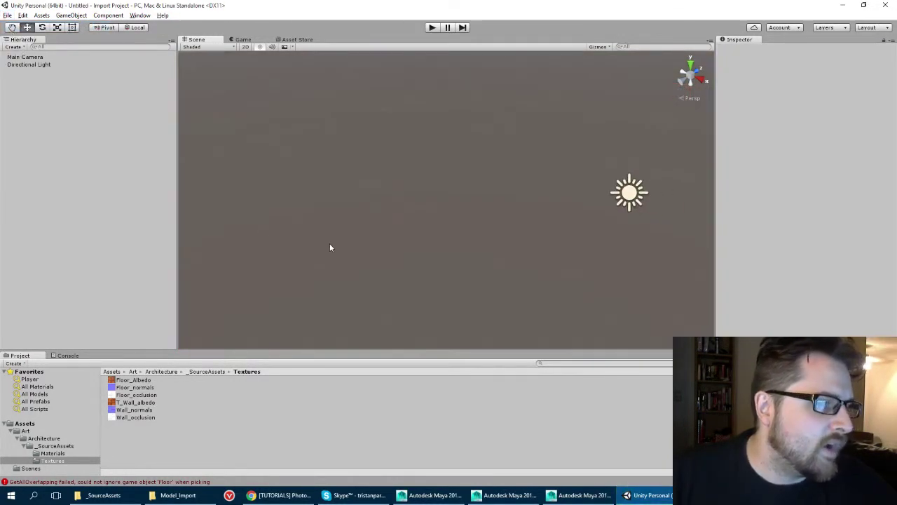
pyautogui.keyDown('alt'); pyautogui.moveTo(307, 242); pyautogui.dragTo(292, 224); pyautogui.keyUp('alt')
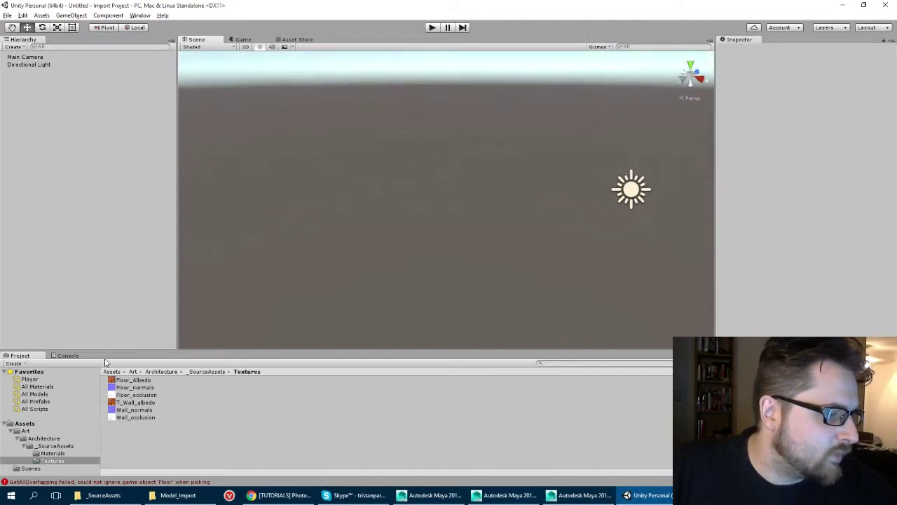
pyautogui.click(68, 355)
pyautogui.click(12, 363)
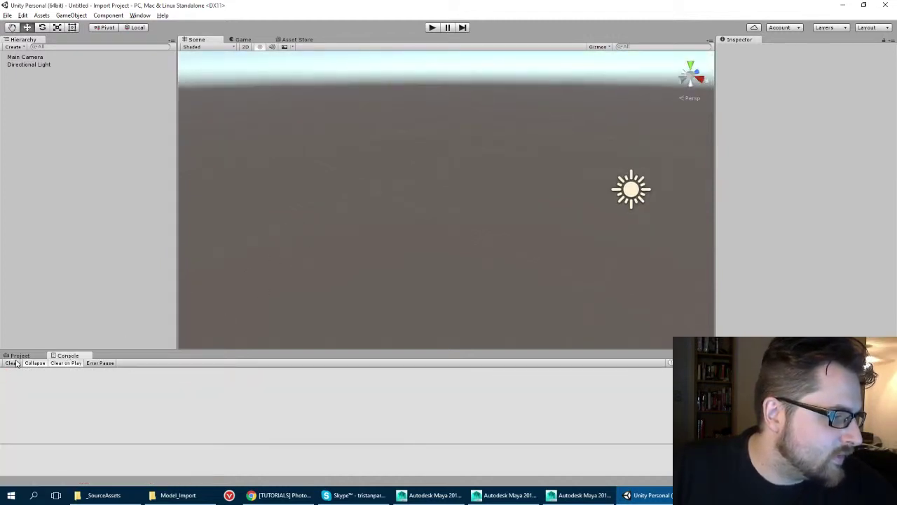
pyautogui.click(19, 356)
pyautogui.moveTo(85, 349); pyautogui.dragTo(85, 340)
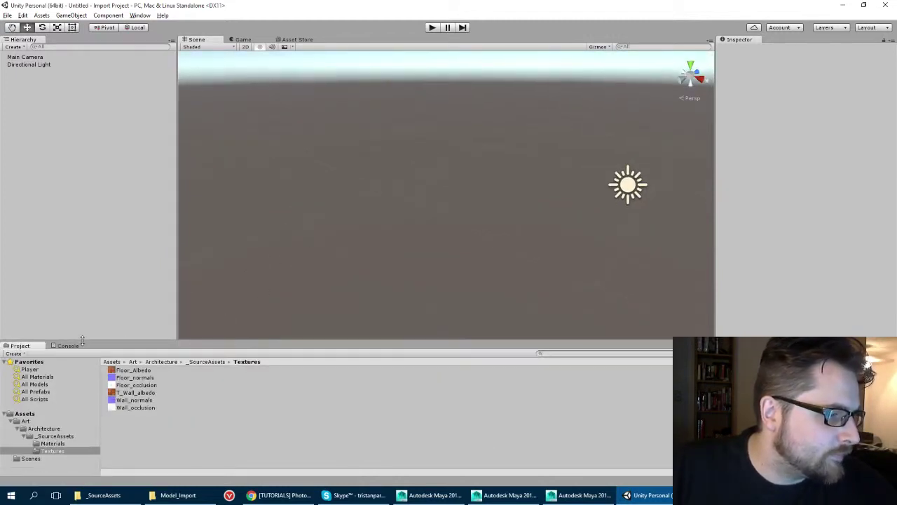
# Switch to the Full_Scene corridor file in Maya, close in on the floor tiles at the junction
pyautogui.click(565, 495)
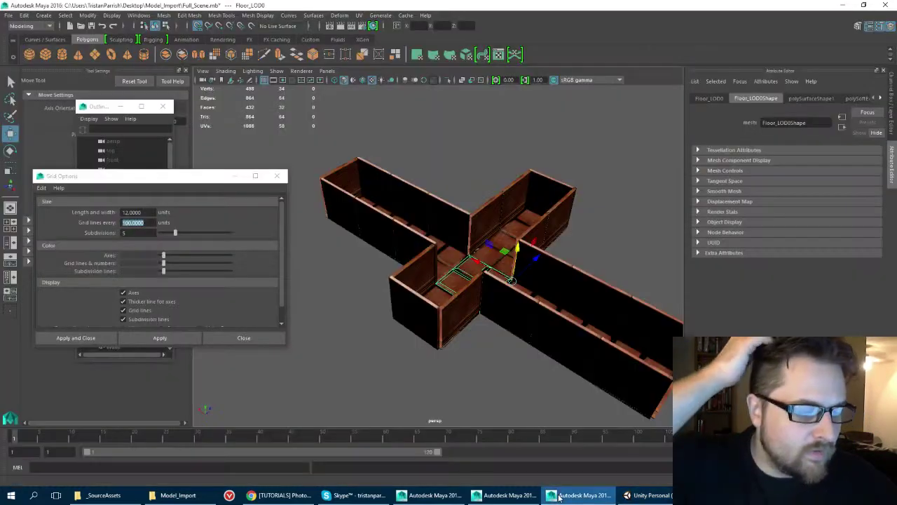
pyautogui.keyDown('alt'); pyautogui.moveTo(447, 155); pyautogui.dragTo(478, 187); pyautogui.keyUp('alt')
pyautogui.scroll(5, 451, 197)
# Try to delete the untextured Floor_LOD1 plane beside the corridor junction and undo the recent changes
pyautogui.click(561, 218)
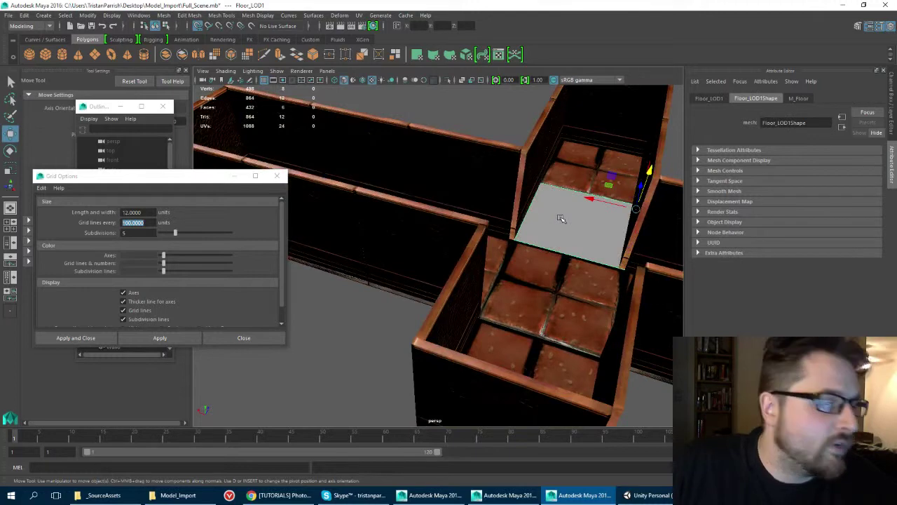
pyautogui.press('Delete')
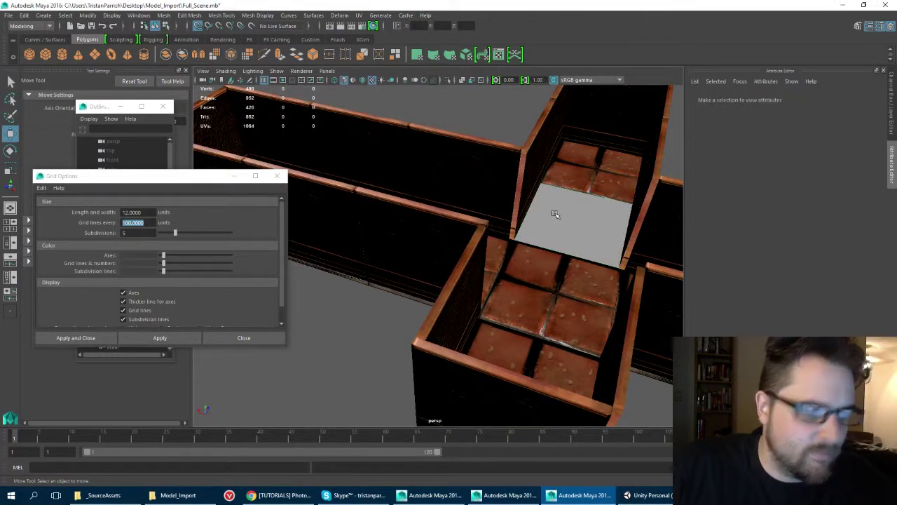
pyautogui.hotkey('ctrl', 'z')
pyautogui.hotkey('ctrl', 'z')
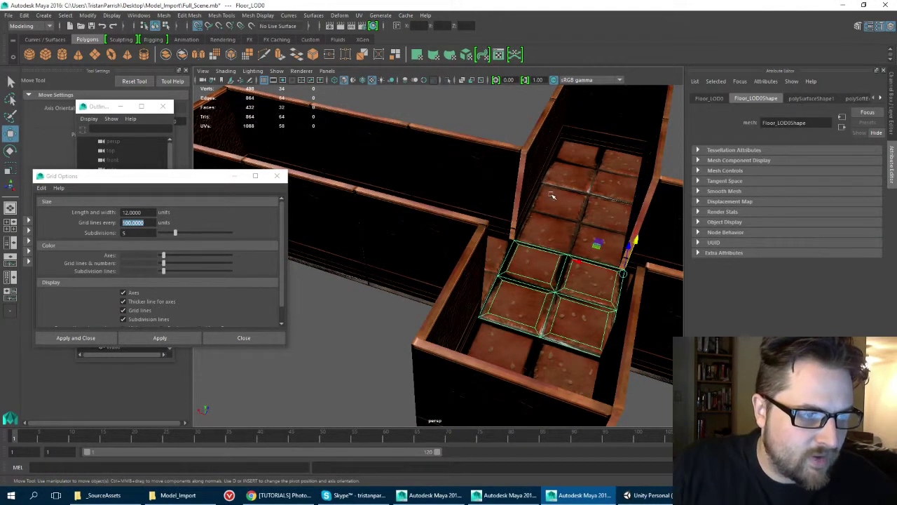
pyautogui.hotkey('ctrl', 'z')
pyautogui.hotkey('ctrl', 'z')
pyautogui.hotkey('ctrl', 'z')
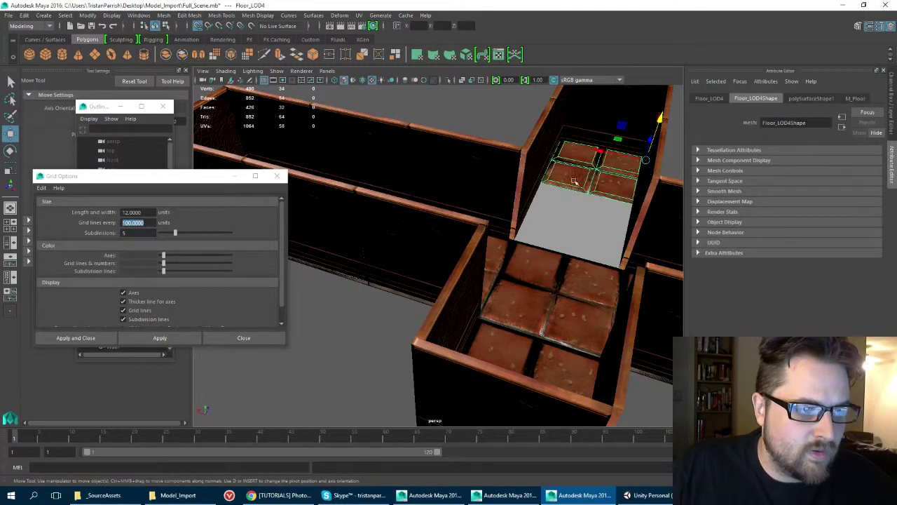
# Replace the untextured floor plane beside the junction with a duplicate of the adjoining textured floor tile
pyautogui.click(570, 209)
pyautogui.press('Delete')
pyautogui.click(583, 185)
pyautogui.keyDown('alt'); pyautogui.moveTo(533, 242); pyautogui.dragTo(464, 265); pyautogui.keyUp('alt')
pyautogui.hotkey('ctrl', 'd')
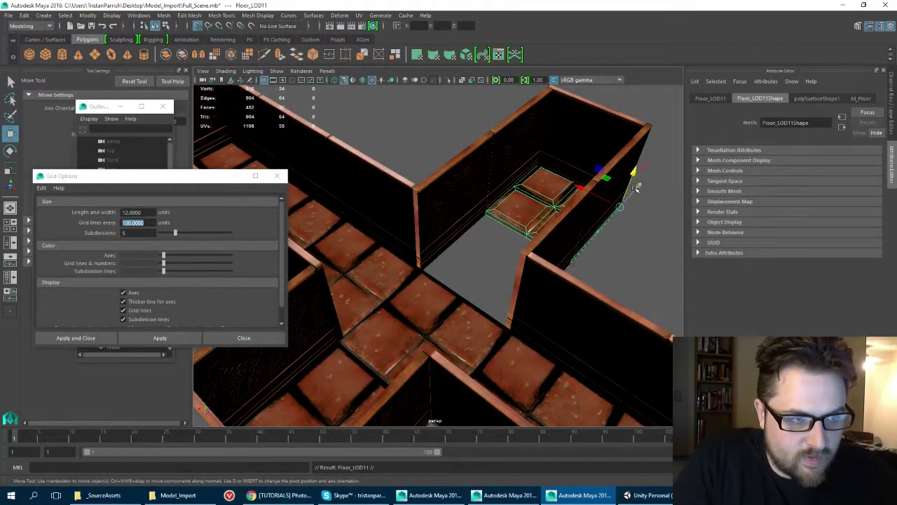
pyautogui.moveTo(636, 187); pyautogui.dragTo(571, 264)
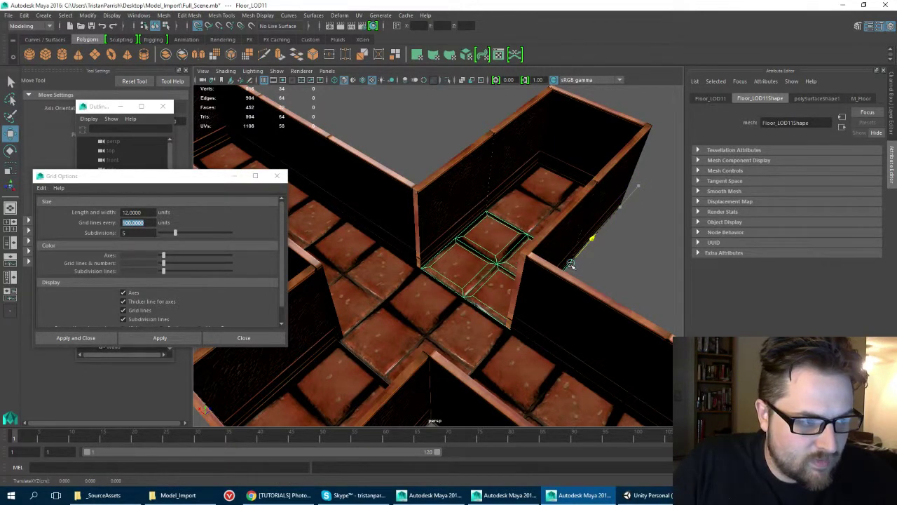
pyautogui.click(343, 160)
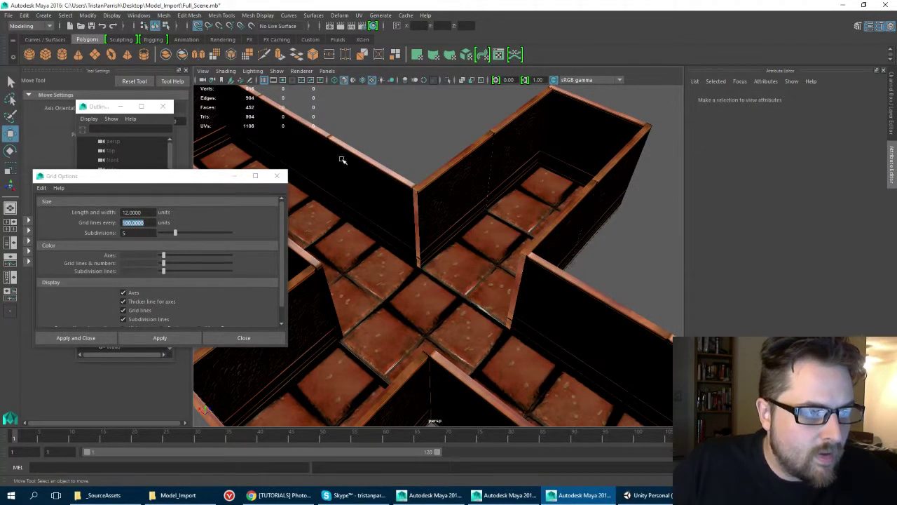
# Save the corridor layout in the current Full_Scene file and close the Grid Options
pyautogui.keyDown('alt'); pyautogui.moveTo(358, 141); pyautogui.dragTo(427, 194); pyautogui.keyUp('alt')
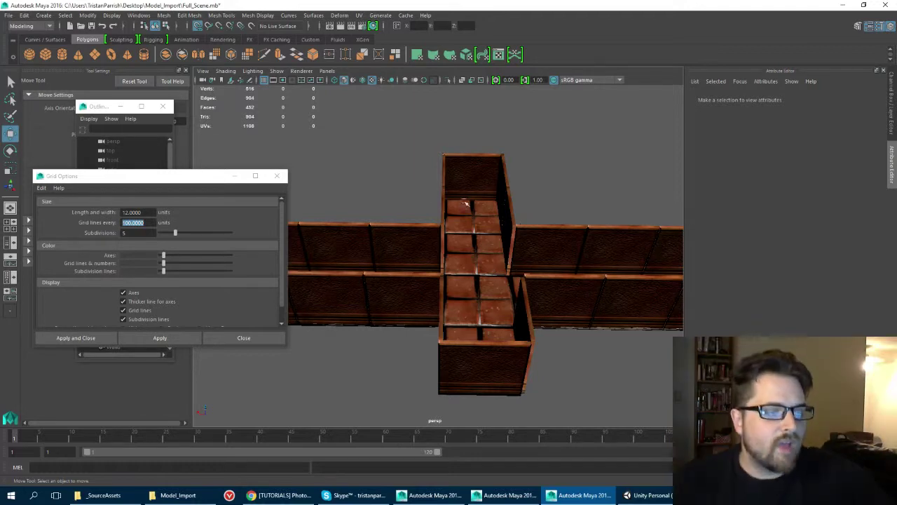
pyautogui.keyDown('alt'); pyautogui.moveTo(416, 175); pyautogui.dragTo(383, 164); pyautogui.keyUp('alt')
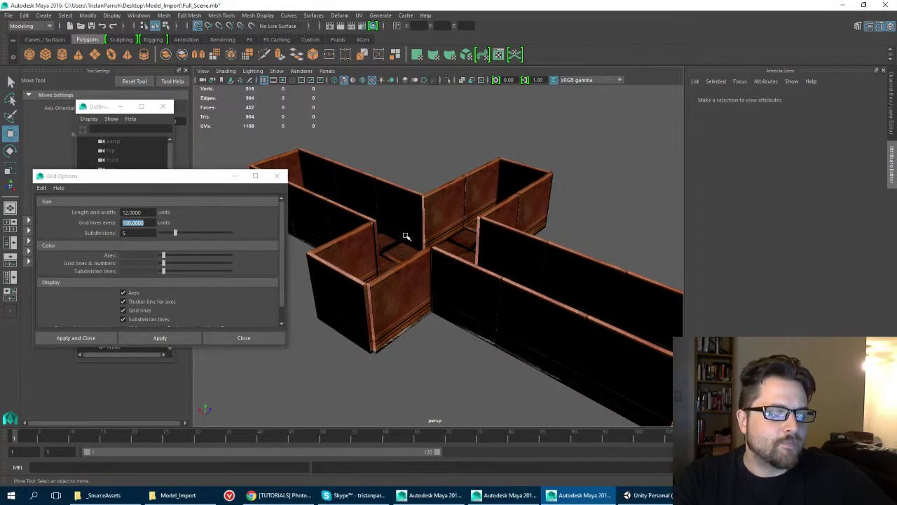
pyautogui.keyDown('alt'); pyautogui.moveTo(406, 208); pyautogui.dragTo(412, 226); pyautogui.keyUp('alt')
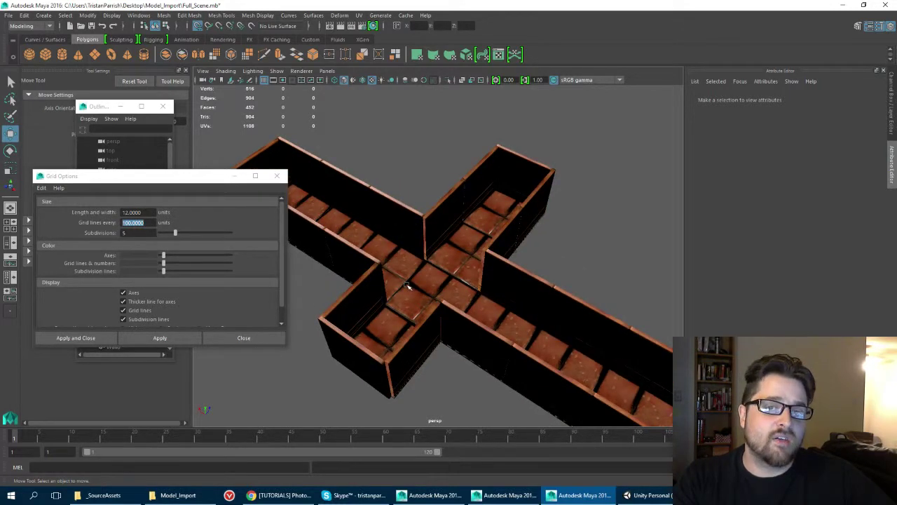
pyautogui.keyDown('alt'); pyautogui.moveTo(468, 279); pyautogui.dragTo(461, 262); pyautogui.keyUp('alt')
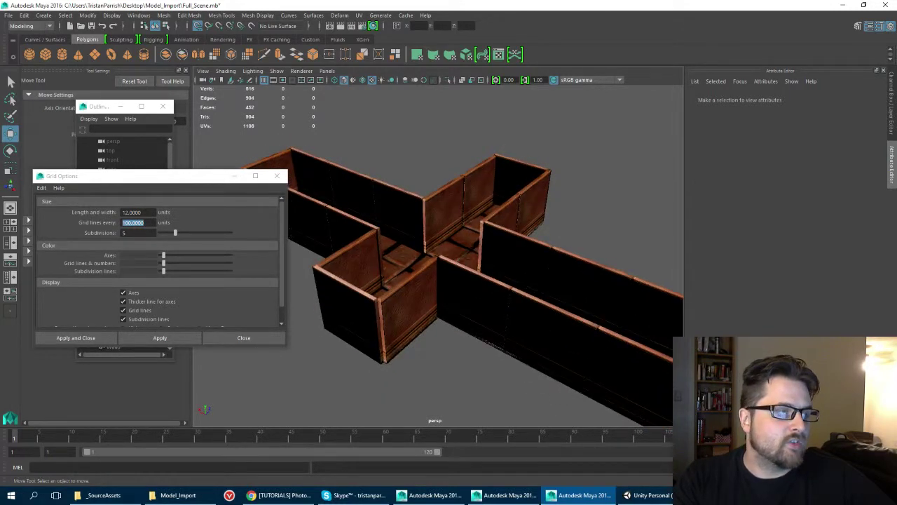
pyautogui.click(8, 15)
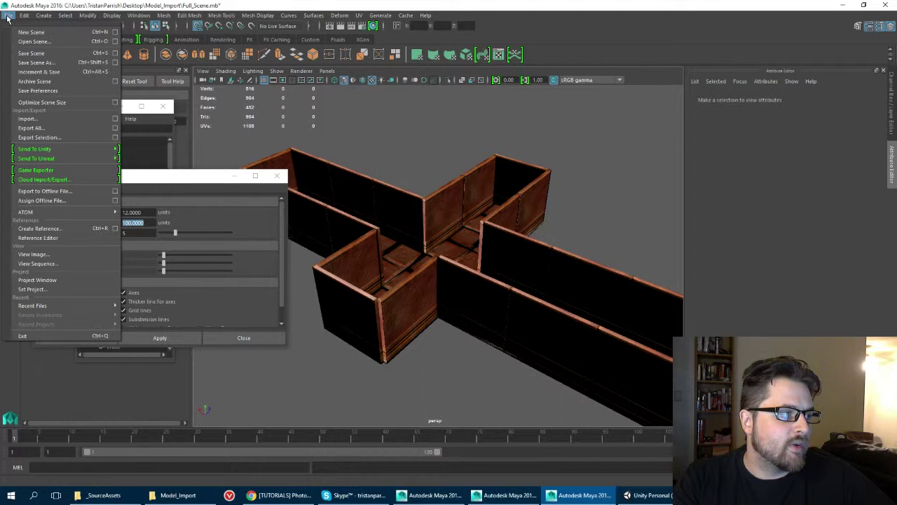
pyautogui.click(17, 56)
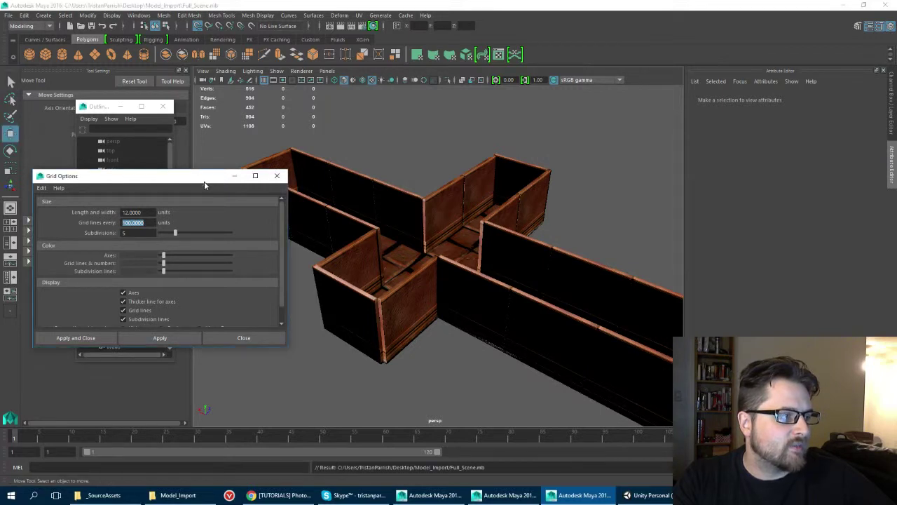
pyautogui.moveTo(220, 179); pyautogui.dragTo(234, 206)
pyautogui.click(298, 206)
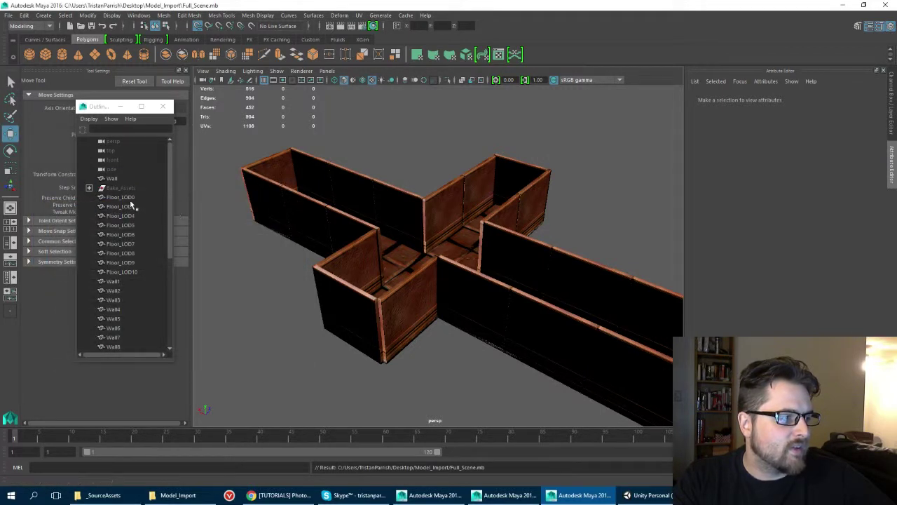
# Select all Floor and Wall meshes in the Outliner, including the original Wall, leaving out Bake_Assets
pyautogui.scroll(-3, 131, 204)
pyautogui.click(112, 318)
pyautogui.scroll(6, 116, 310)
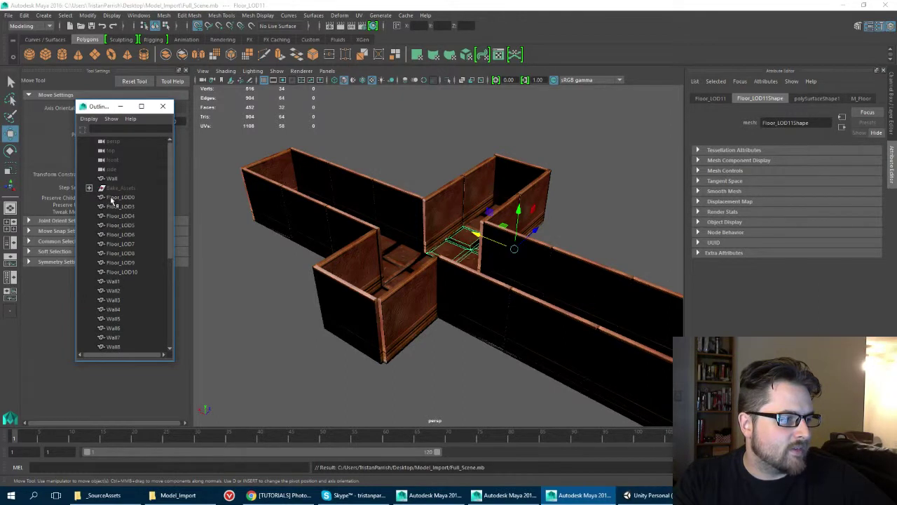
pyautogui.keyDown('shift'); pyautogui.click(116, 198); pyautogui.keyUp('shift')
pyautogui.scroll(-3, 100, 266)
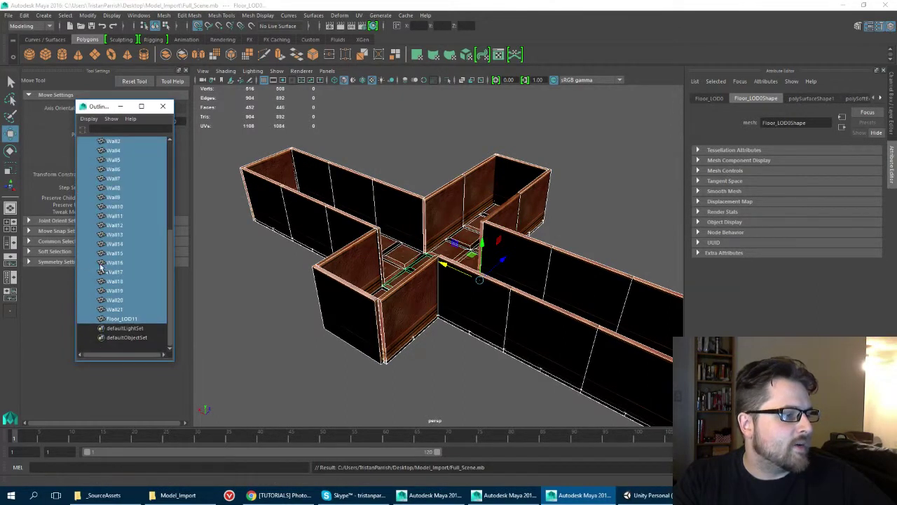
pyautogui.scroll(5, 87, 217)
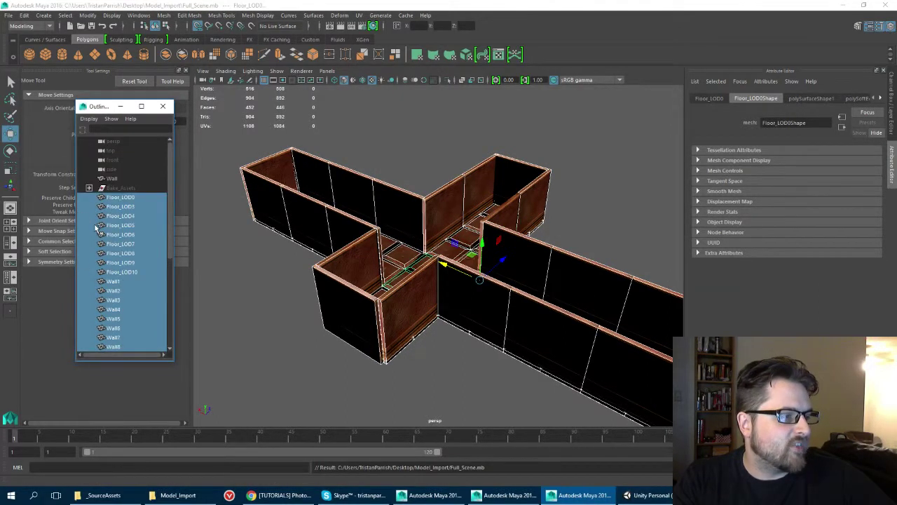
pyautogui.keyDown('ctrl'); pyautogui.click(110, 179); pyautogui.keyUp('ctrl')
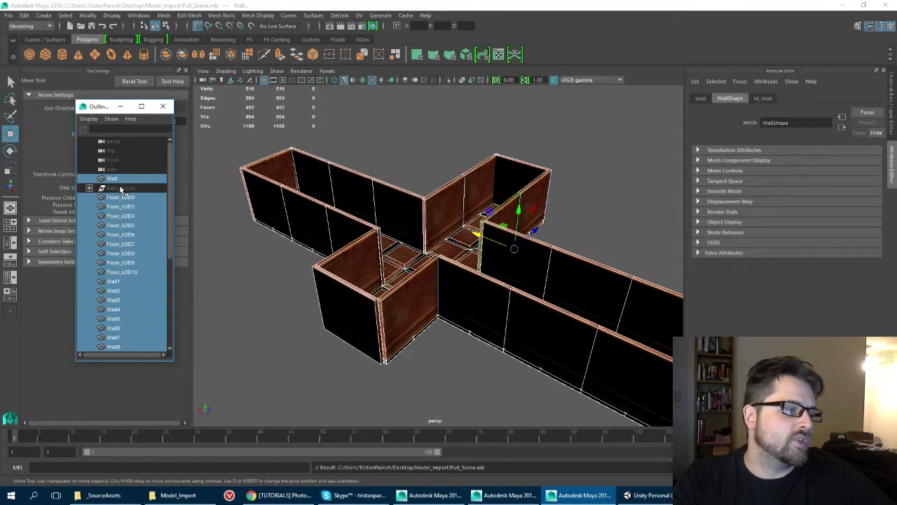
# Delete the Bake_Assets group from the scene and select the original Wall mesh
pyautogui.click(121, 188)
pyautogui.press('Delete')
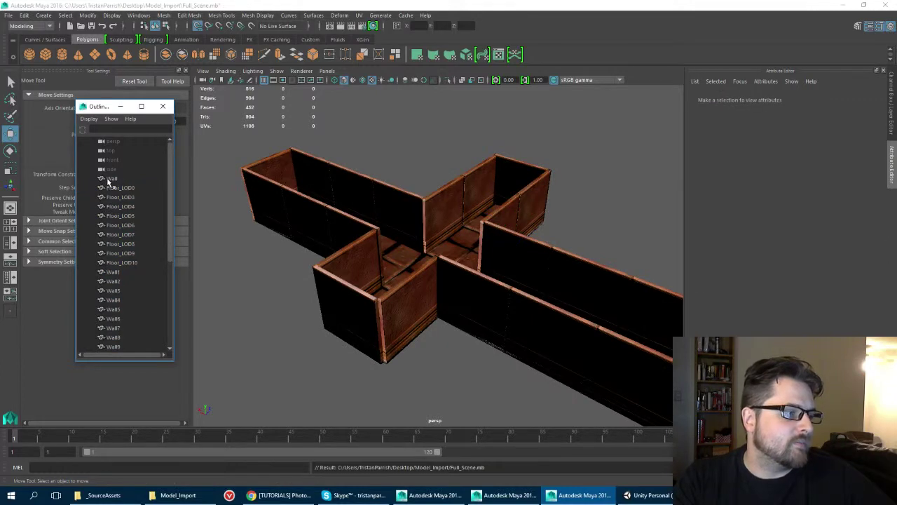
pyautogui.click(110, 180)
pyautogui.scroll(-3, 112, 280)
pyautogui.scroll(3, 105, 266)
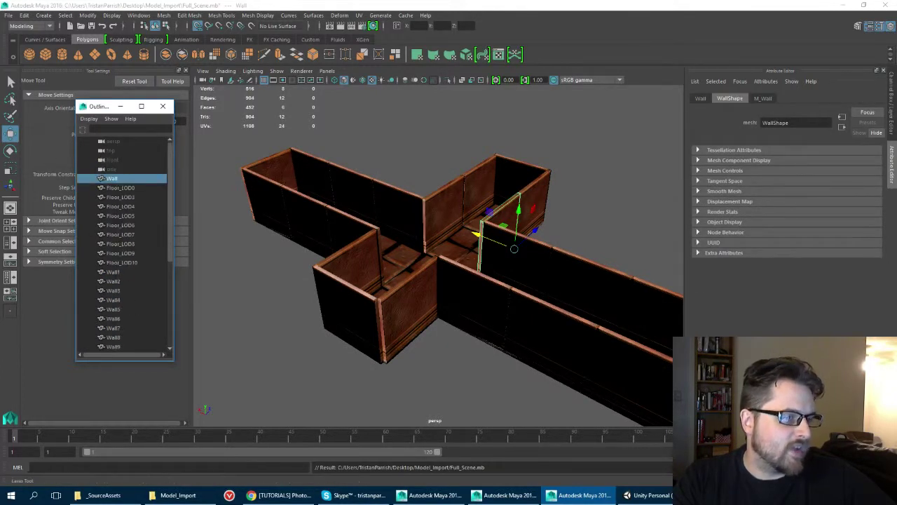
# Export the whole scene as an FBX file named Full_Scene.fbx into the Model_Import folder on the Desktop
pyautogui.click(8, 16)
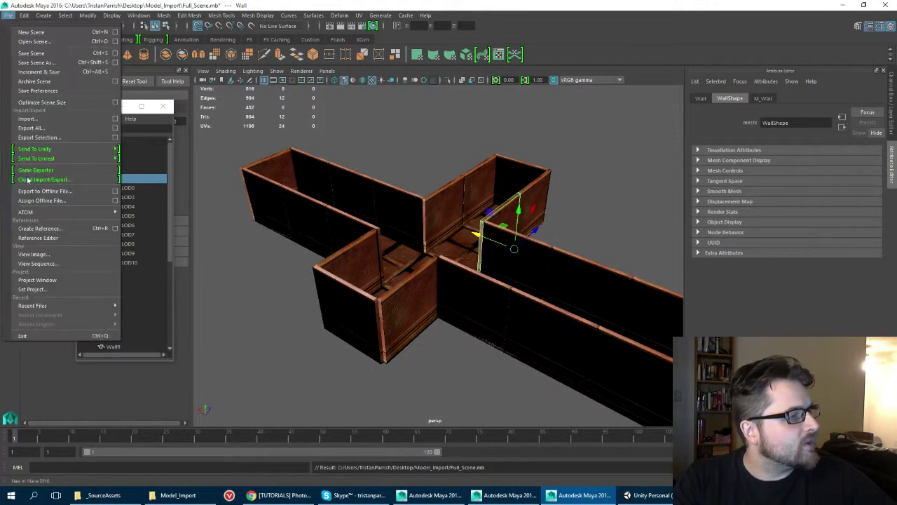
pyautogui.click(35, 129)
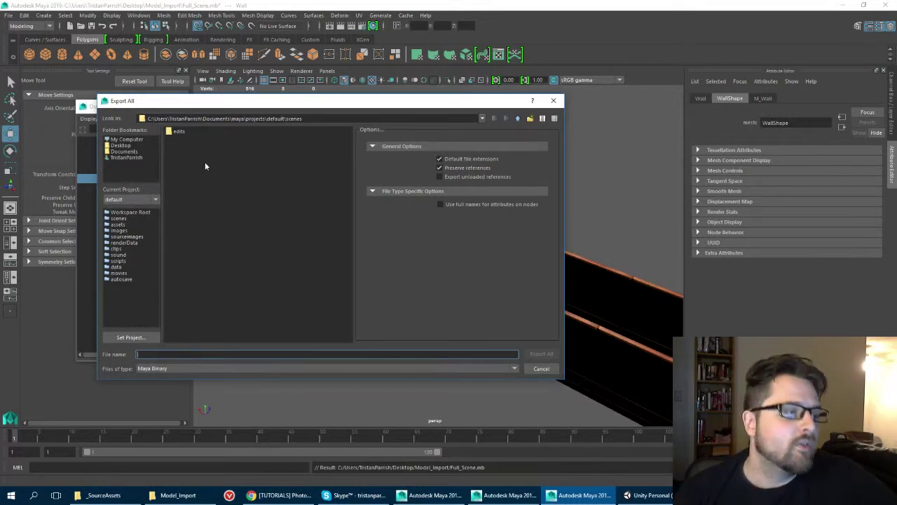
pyautogui.click(129, 145)
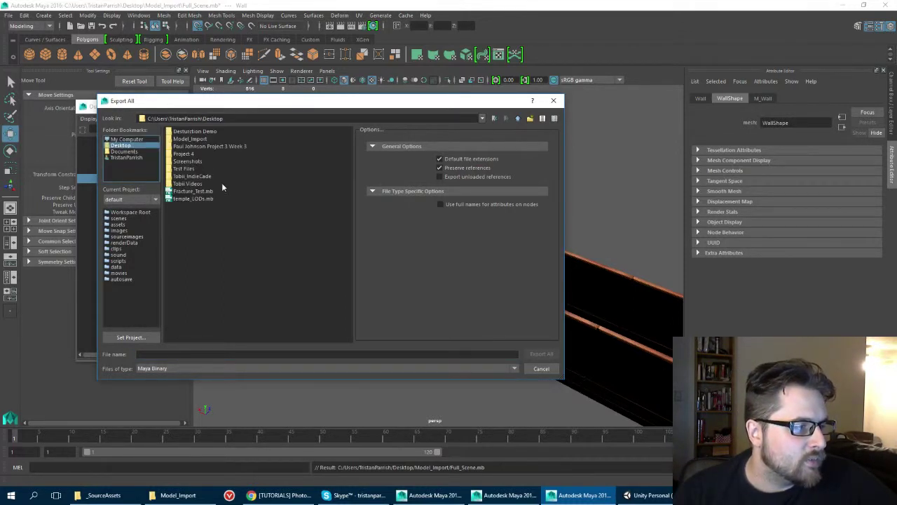
pyautogui.doubleClick(187, 140)
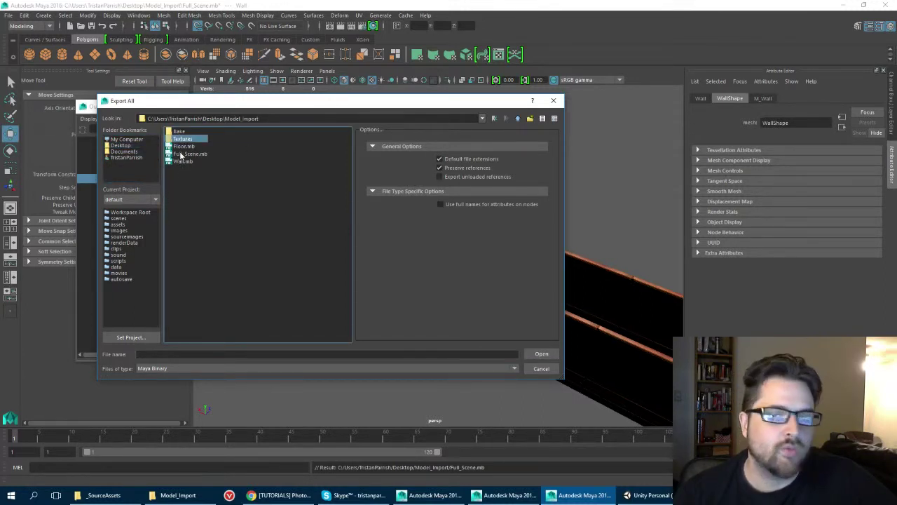
pyautogui.click(188, 154)
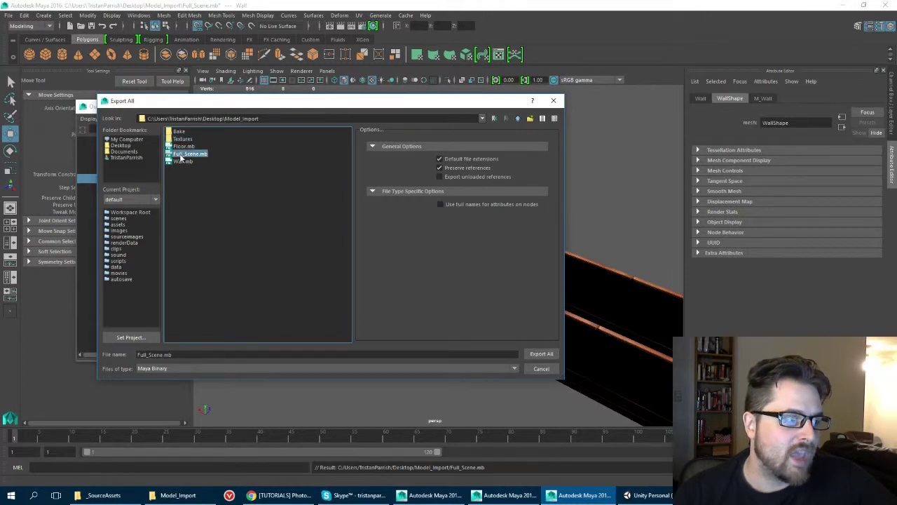
pyautogui.click(243, 368)
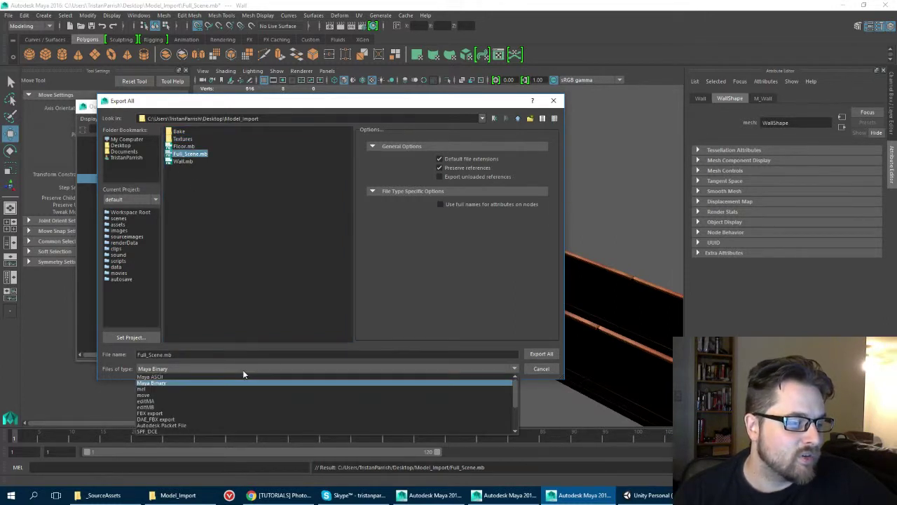
pyautogui.click(235, 397)
pyautogui.click(220, 369)
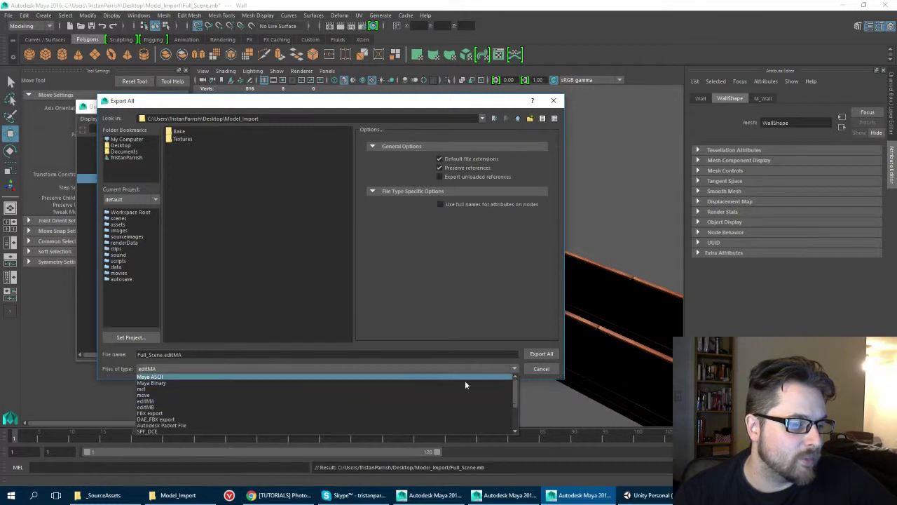
pyautogui.click(340, 414)
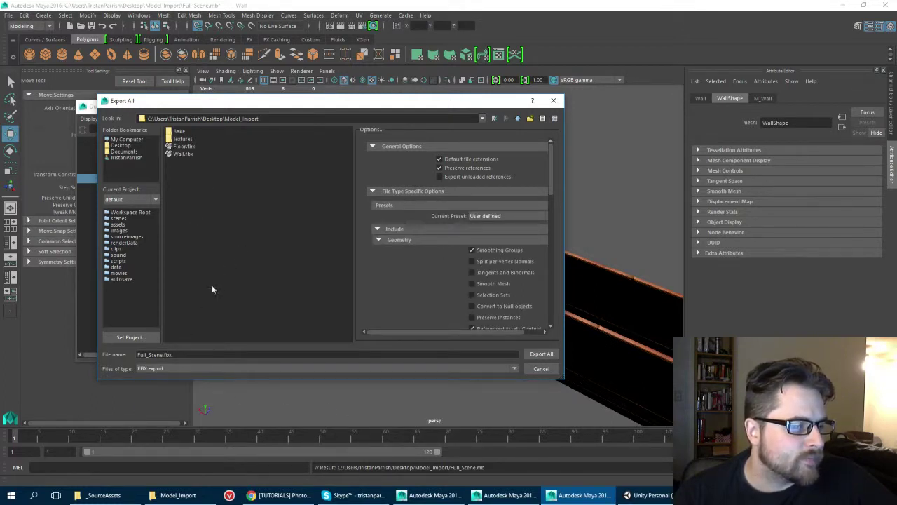
pyautogui.click(533, 353)
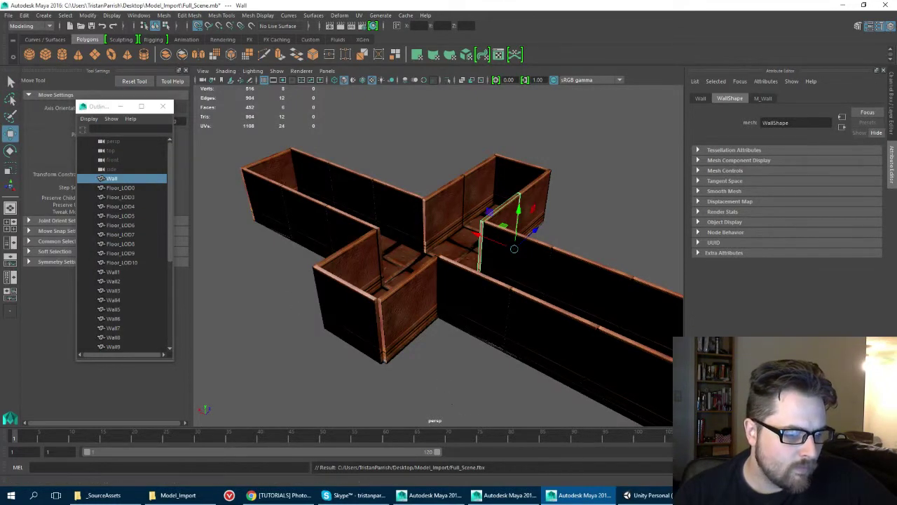
# Switch to Unity and import Full_Scene.fbx from the Model_Import folder into the project's _SourceAssets folder
pyautogui.click(649, 495)
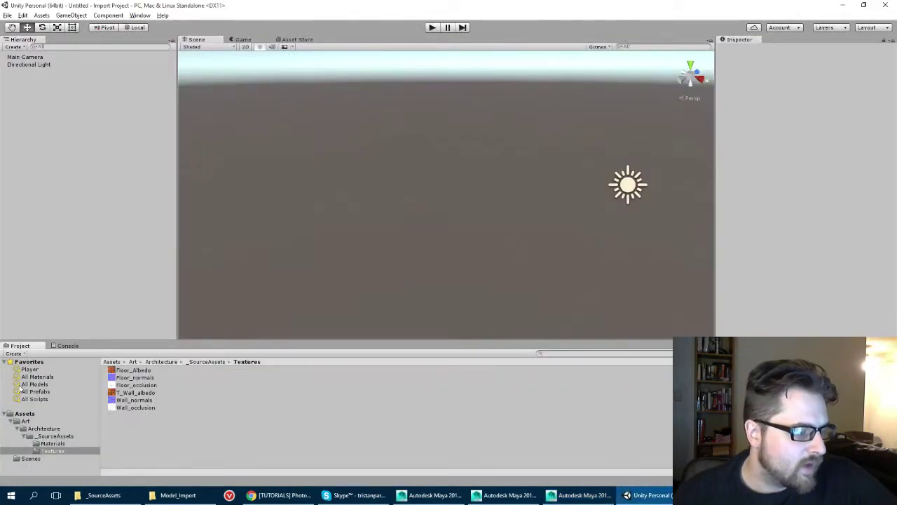
pyautogui.click(168, 495)
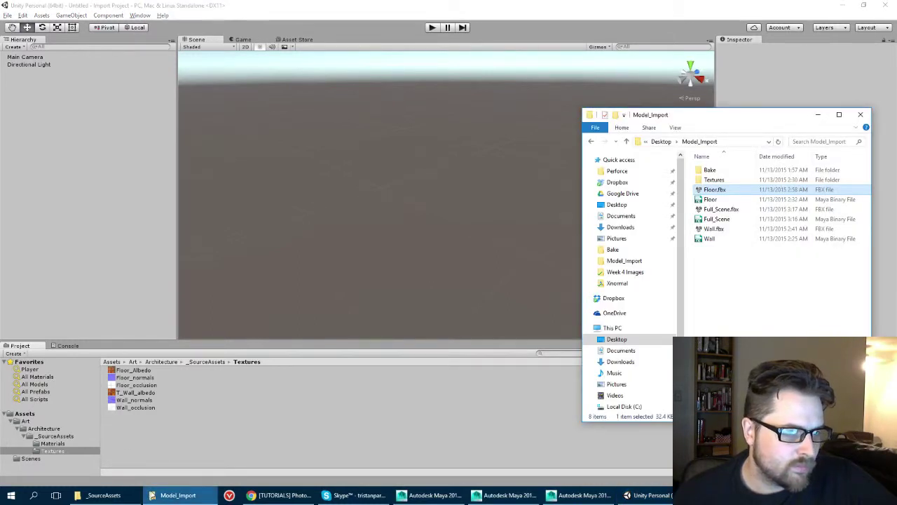
pyautogui.click(44, 437)
pyautogui.click(178, 496)
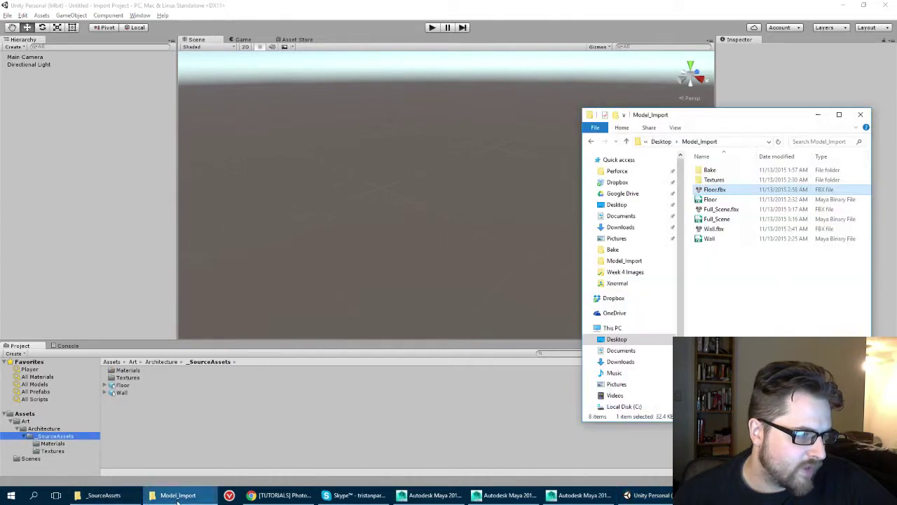
pyautogui.moveTo(721, 209); pyautogui.dragTo(142, 412)
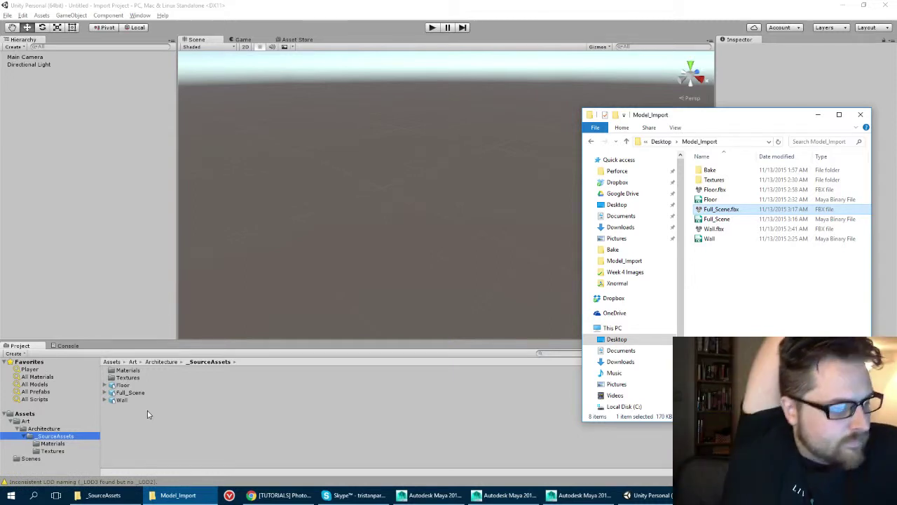
# Add the imported Full_Scene model from _SourceAssets to the new scene's hierarchy
pyautogui.click(120, 408)
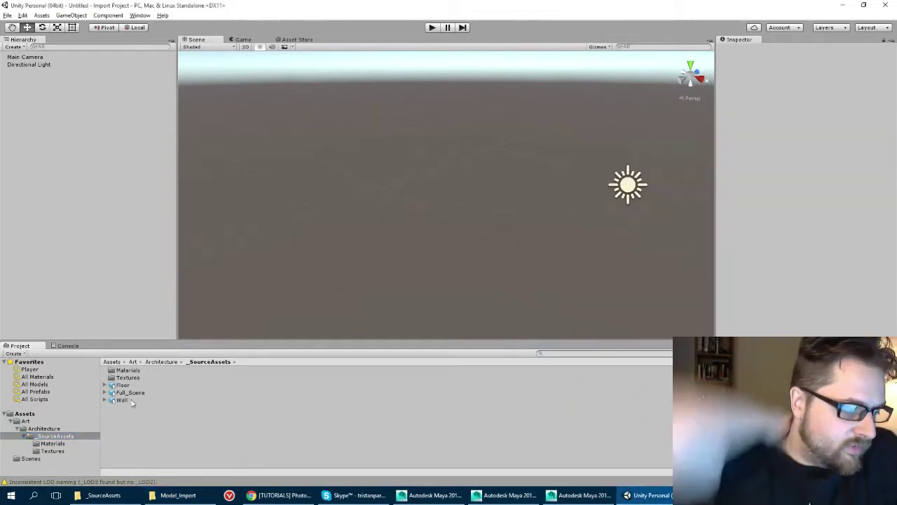
pyautogui.click(130, 400)
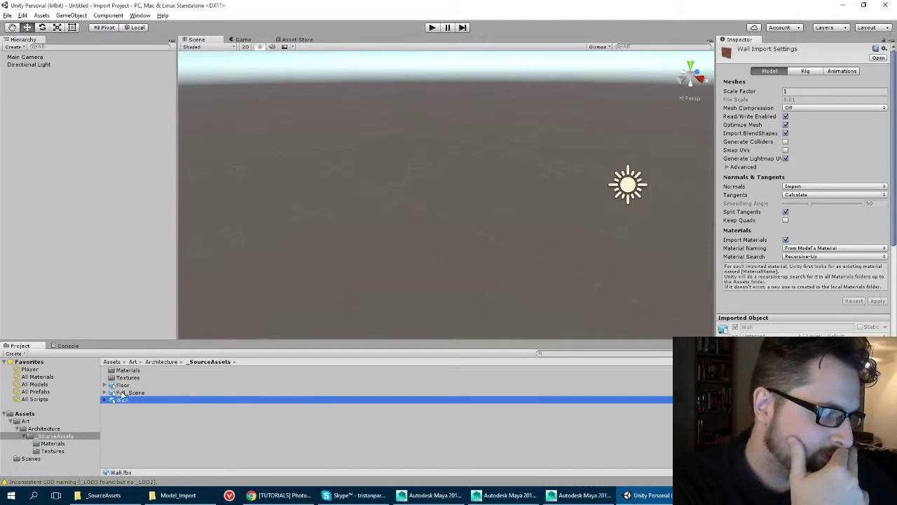
pyautogui.click(122, 393)
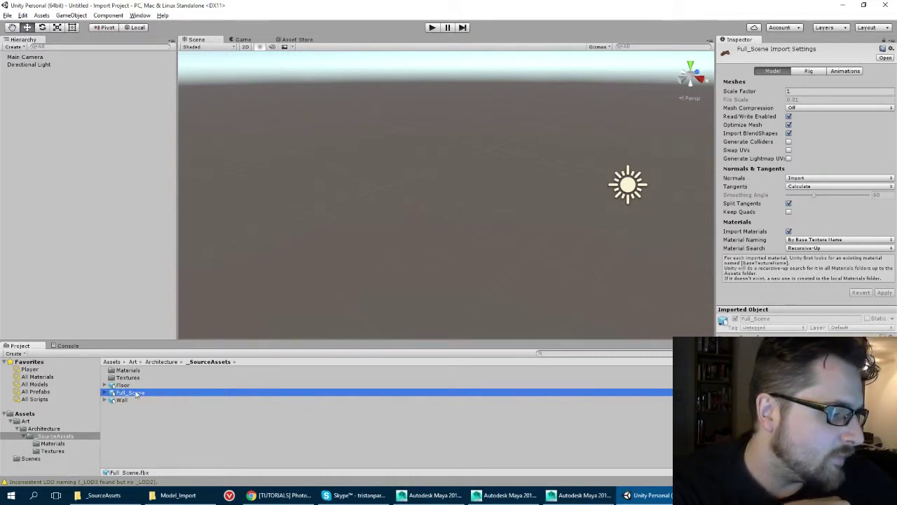
pyautogui.click(45, 232)
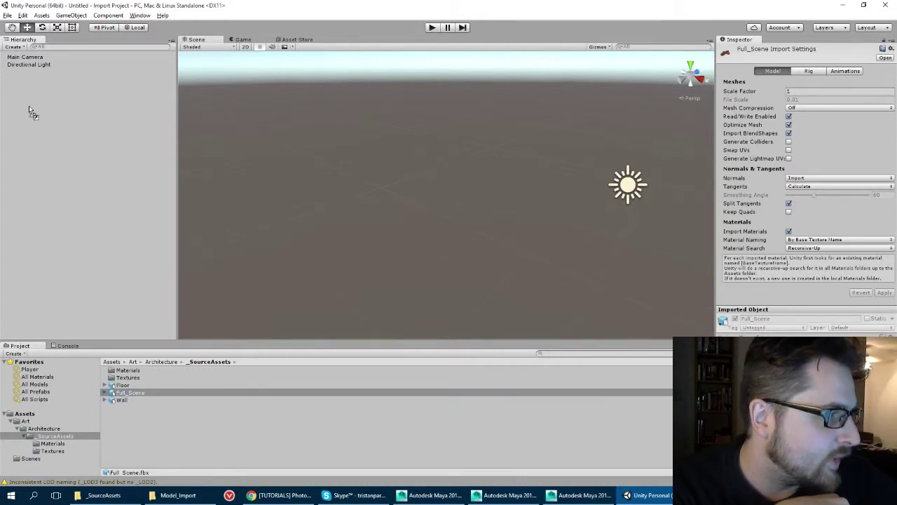
pyautogui.moveTo(130, 393); pyautogui.dragTo(22, 80)
pyautogui.scroll(-8, 413, 201)
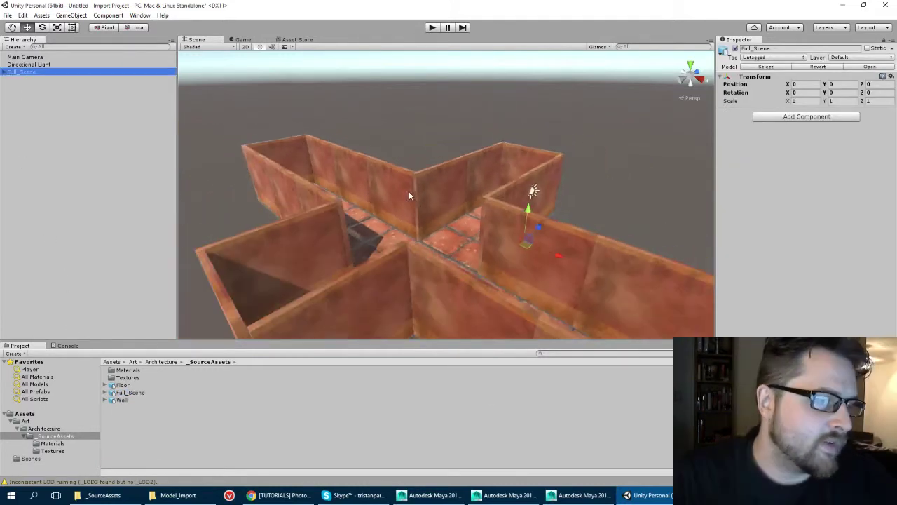
pyautogui.keyDown('alt'); pyautogui.moveTo(370, 178); pyautogui.dragTo(386, 255); pyautogui.keyUp('alt')
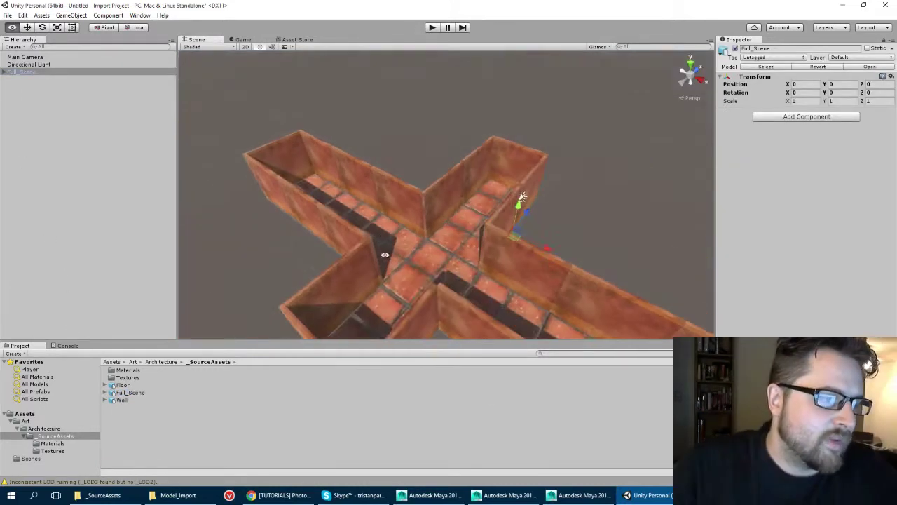
# Examine the materials and texture maps assigned to the imported Full_Scene's floor tiles and the Wall2 mesh
pyautogui.click(56, 347)
pyautogui.click(11, 353)
pyautogui.click(19, 346)
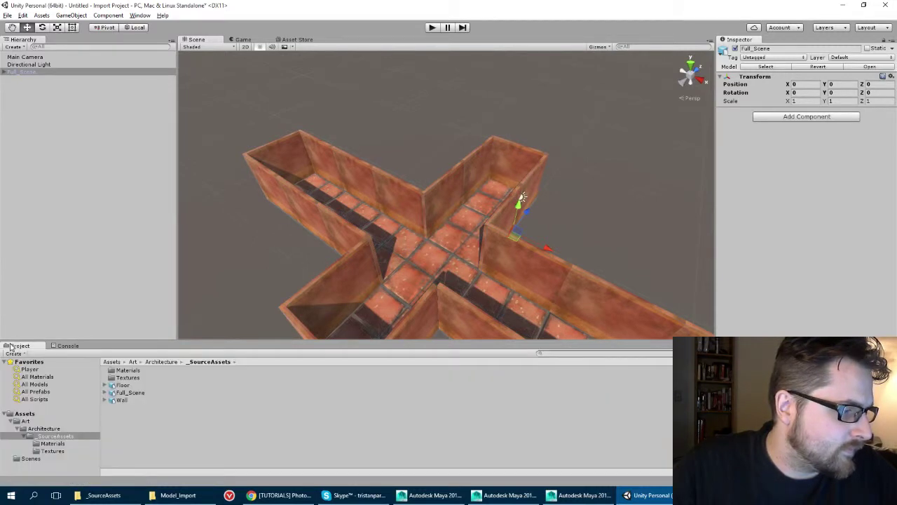
pyautogui.keyDown('alt'); pyautogui.moveTo(320, 239); pyautogui.dragTo(321, 186); pyautogui.keyUp('alt')
pyautogui.scroll(10, 430, 229)
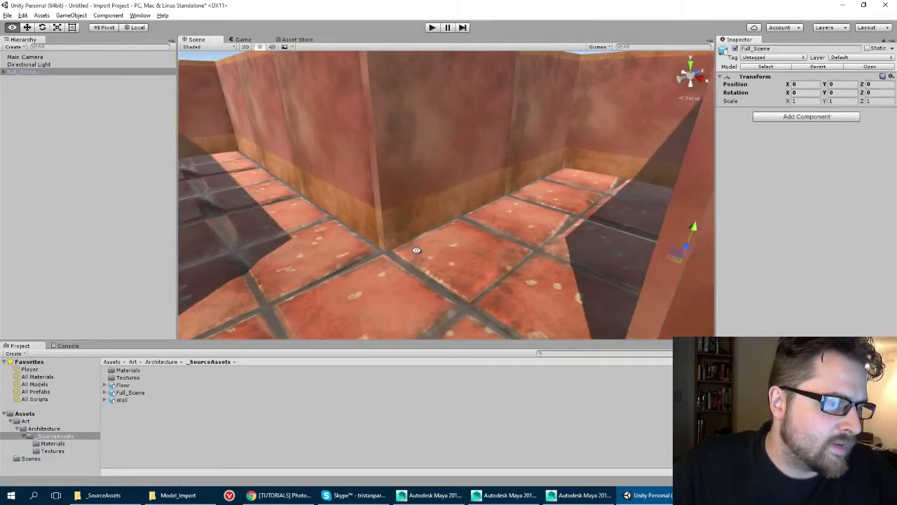
pyautogui.click(455, 263)
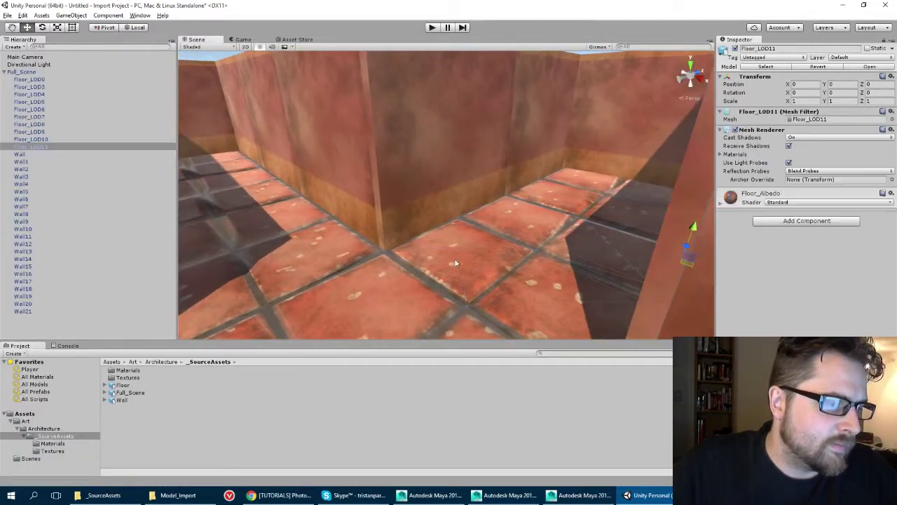
pyautogui.click(724, 202)
pyautogui.keyDown('alt'); pyautogui.moveTo(434, 245); pyautogui.dragTo(416, 138); pyautogui.keyUp('alt')
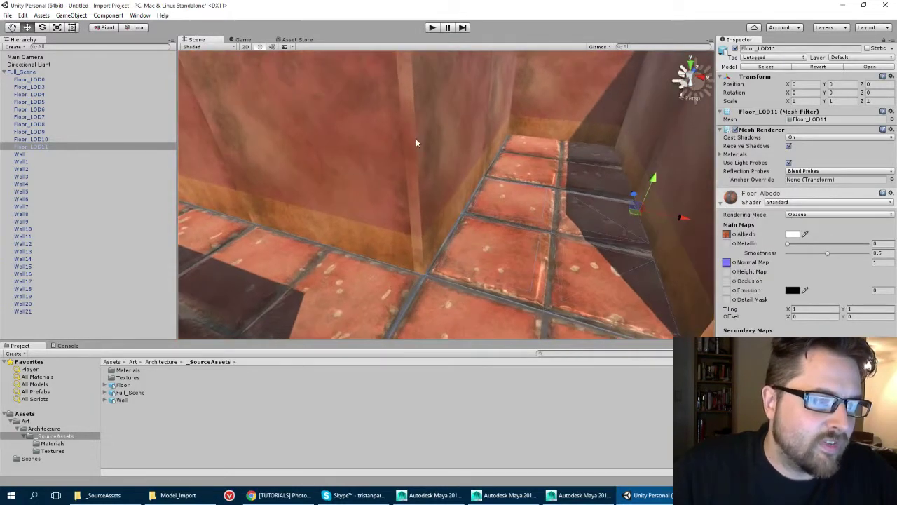
pyautogui.click(564, 150)
pyautogui.click(27, 87)
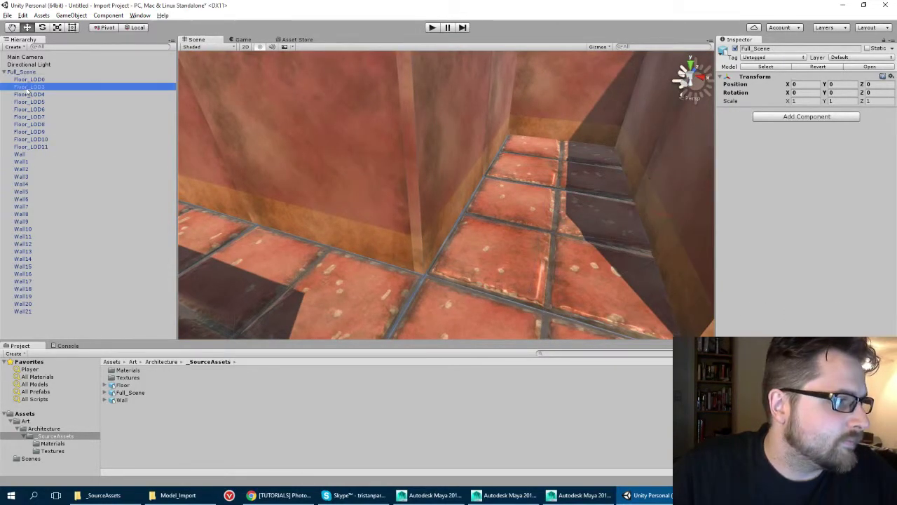
pyautogui.click(25, 169)
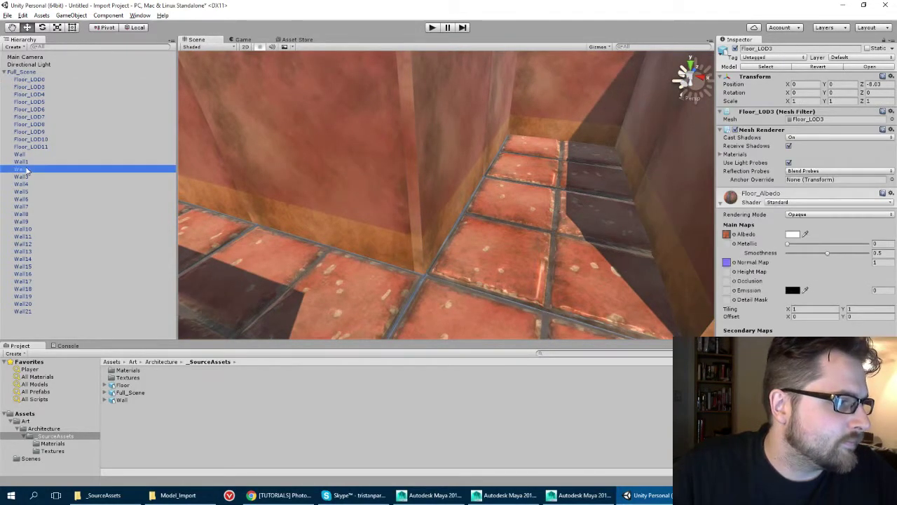
pyautogui.click(723, 203)
pyautogui.keyDown('alt'); pyautogui.moveTo(420, 183); pyautogui.dragTo(407, 160); pyautogui.keyUp('alt')
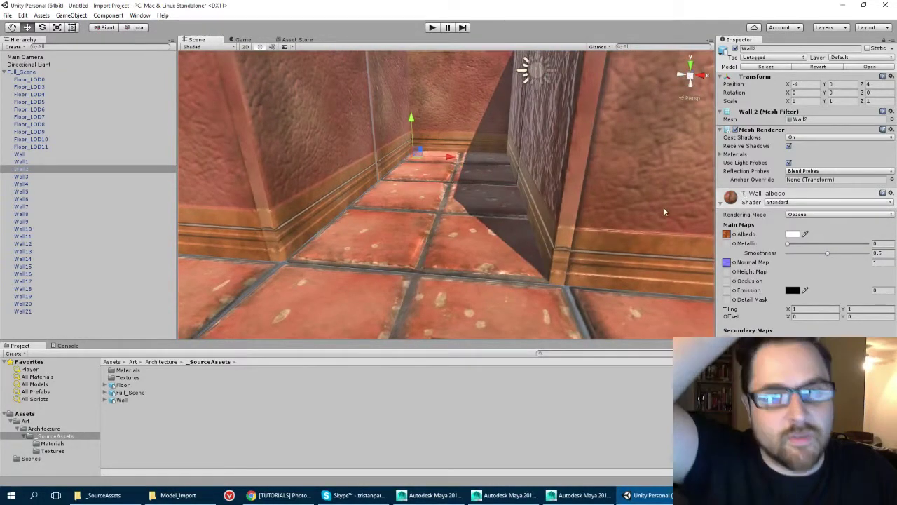
# Set the Full_Scene asset's Material Naming to From Model's Material and apply the import settings
pyautogui.click(123, 393)
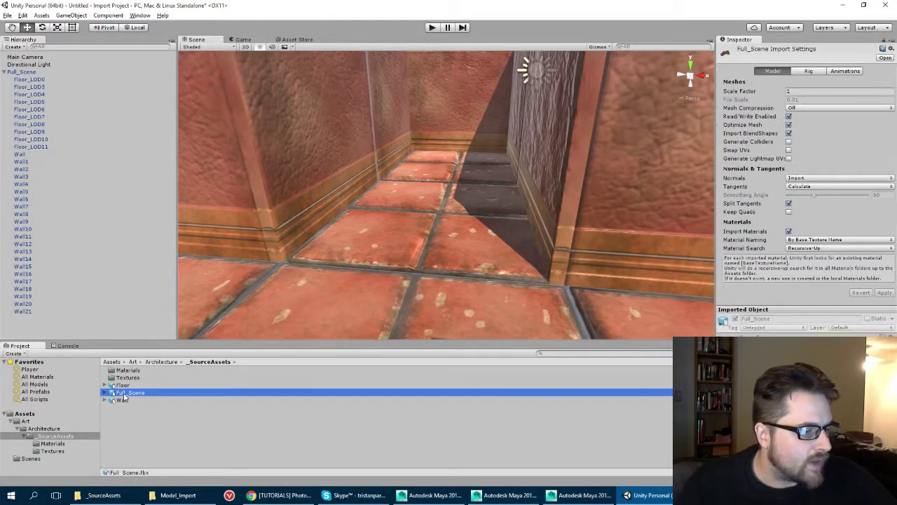
pyautogui.click(828, 239)
pyautogui.click(824, 251)
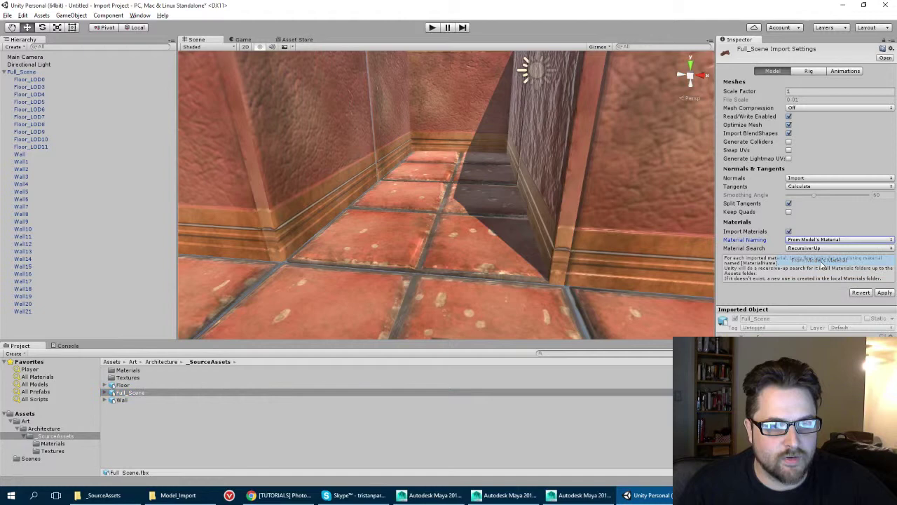
pyautogui.click(885, 293)
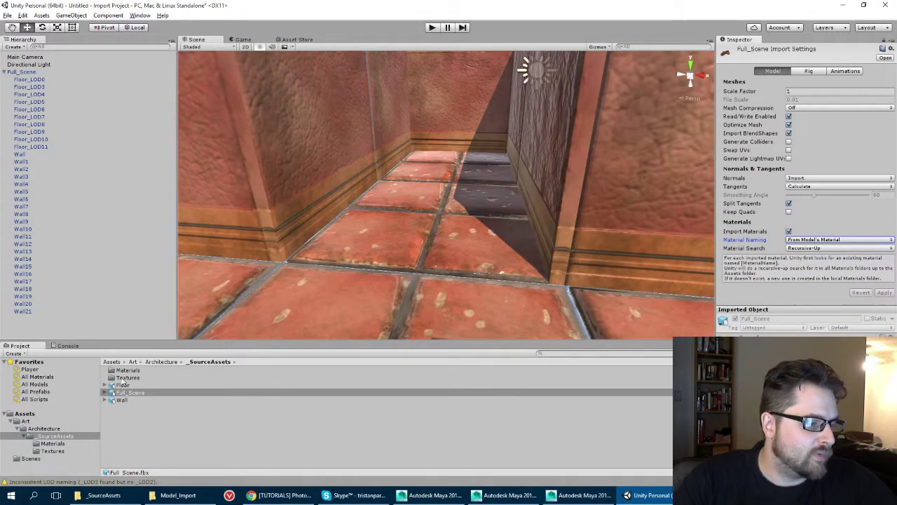
# Delete the Floor_Albedo and T_Wall_albedo materials from the Materials folder
pyautogui.doubleClick(127, 371)
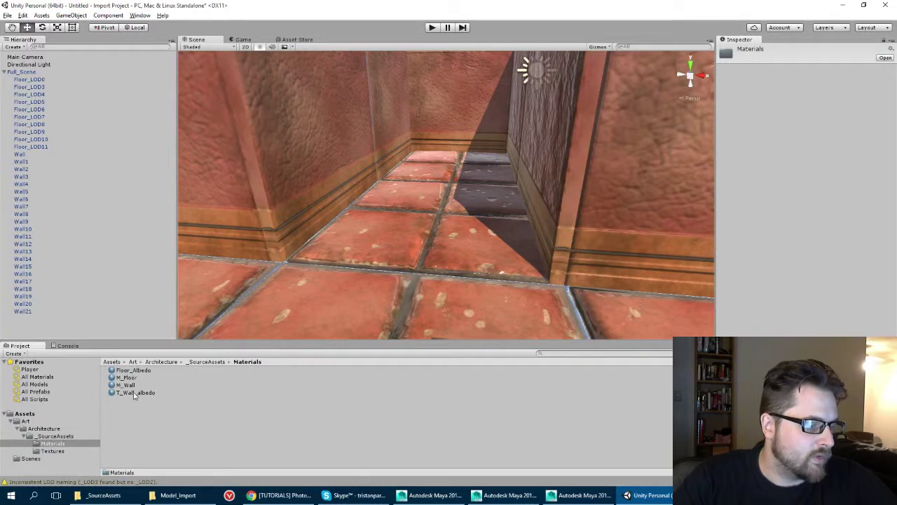
pyautogui.click(135, 394)
pyautogui.keyDown('ctrl'); pyautogui.click(137, 370); pyautogui.keyUp('ctrl')
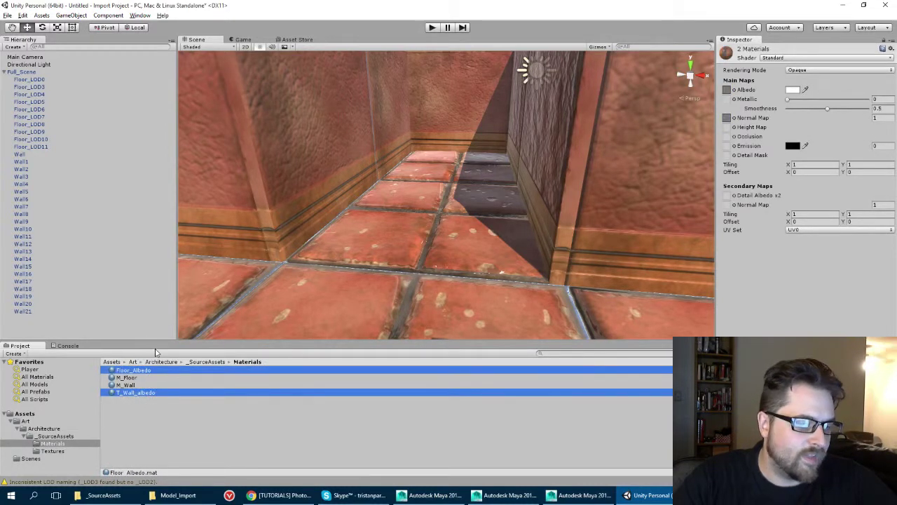
pyautogui.press('Delete')
pyautogui.press('Return')
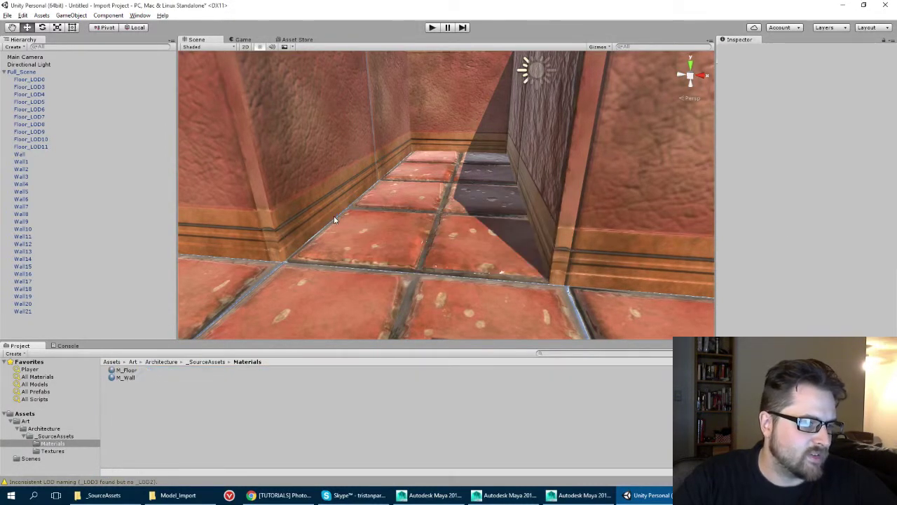
# Select the Full_Scene root object and inspect the corridor layout's floor and walls from several angles
pyautogui.keyDown('alt'); pyautogui.moveTo(312, 197); pyautogui.dragTo(490, 261); pyautogui.keyUp('alt')
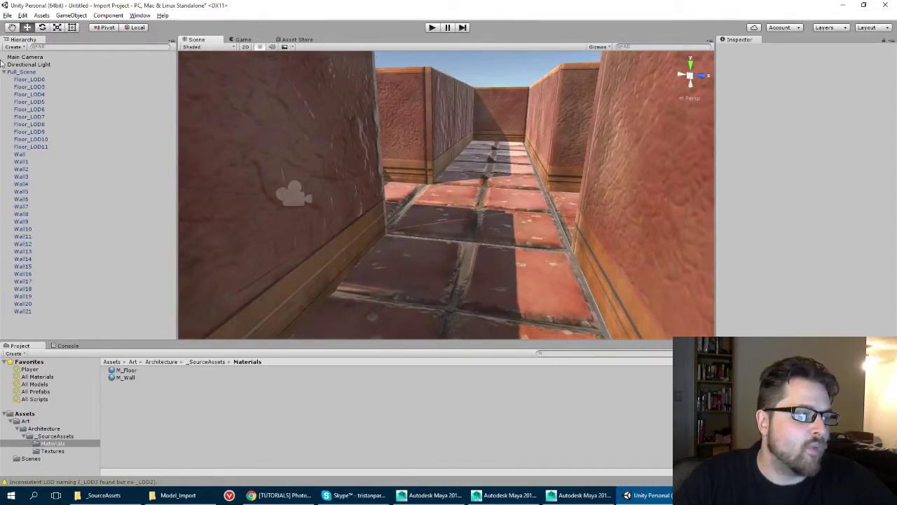
pyautogui.click(20, 80)
pyautogui.click(20, 72)
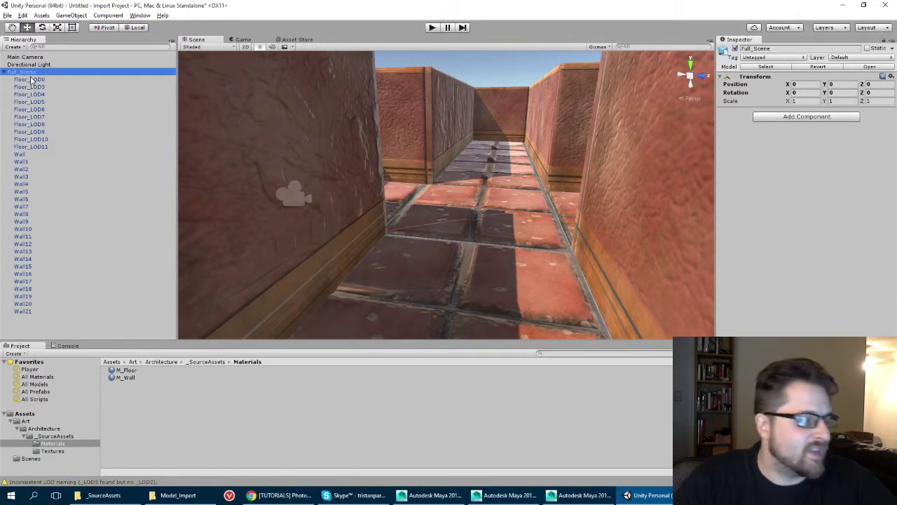
pyautogui.keyDown('alt'); pyautogui.moveTo(290, 150); pyautogui.dragTo(387, 255); pyautogui.keyUp('alt')
pyautogui.keyDown('alt'); pyautogui.moveTo(254, 167); pyautogui.dragTo(624, 263); pyautogui.keyUp('alt')
pyautogui.keyDown('alt'); pyautogui.moveTo(308, 214); pyautogui.dragTo(465, 231); pyautogui.keyUp('alt')
pyautogui.keyDown('alt'); pyautogui.moveTo(421, 194); pyautogui.dragTo(455, 176); pyautogui.keyUp('alt')
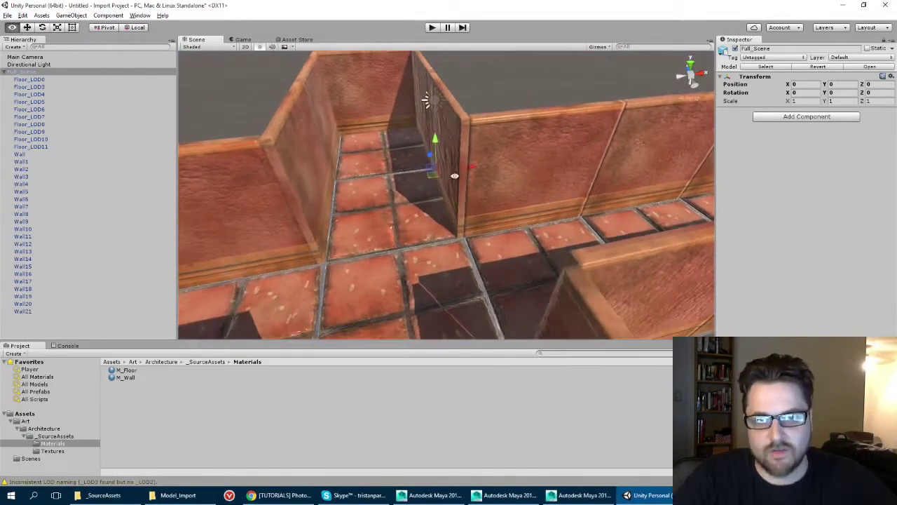
# Inspect individual floor and wall meshes under Full_Scene, checking their assigned materials and the corridor from inside
pyautogui.keyDown('alt'); pyautogui.moveTo(391, 218); pyautogui.dragTo(419, 138); pyautogui.keyUp('alt')
pyautogui.click(26, 80)
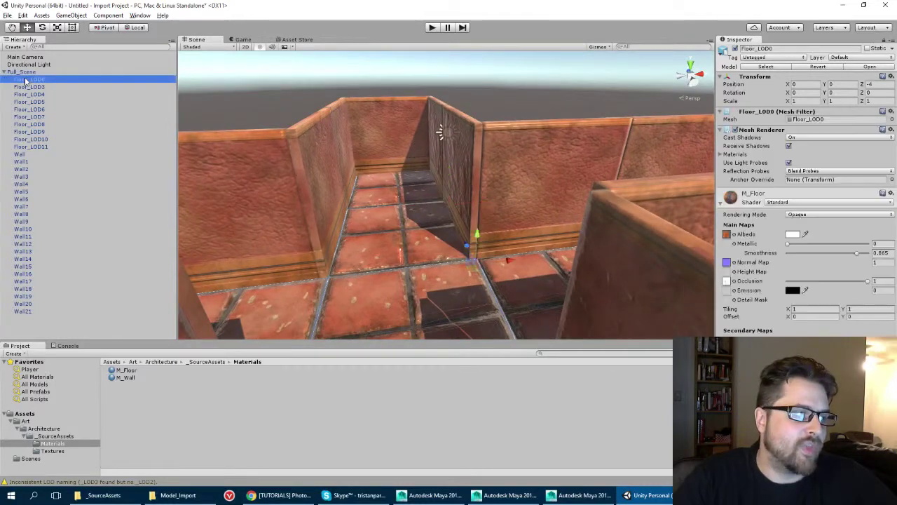
pyautogui.click(27, 101)
pyautogui.click(26, 162)
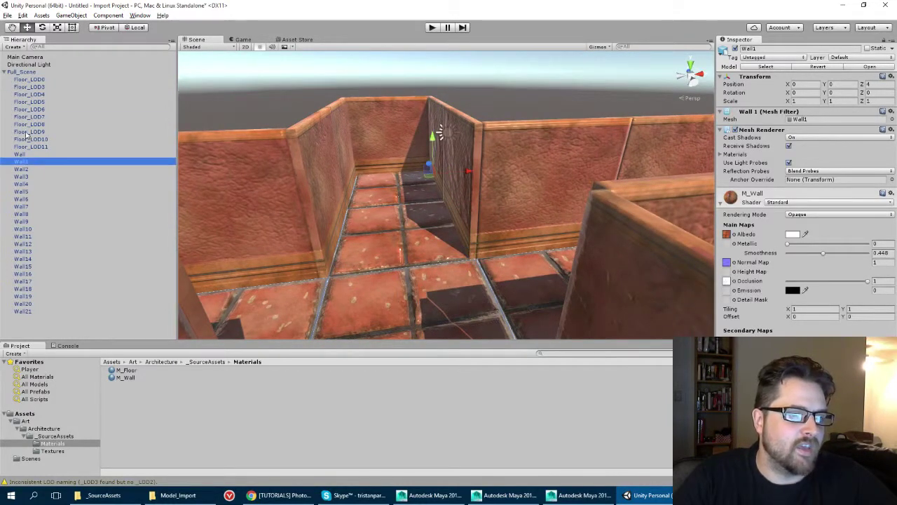
pyautogui.click(27, 133)
pyautogui.click(18, 72)
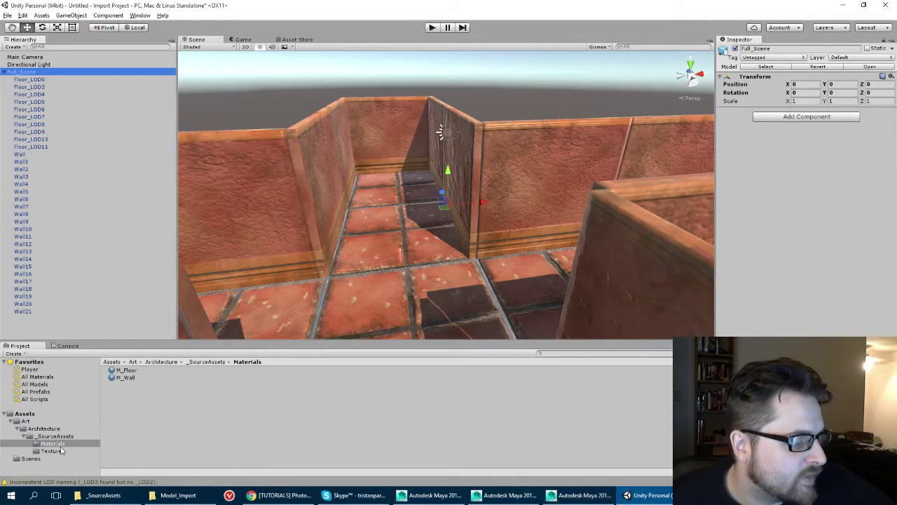
pyautogui.click(303, 166)
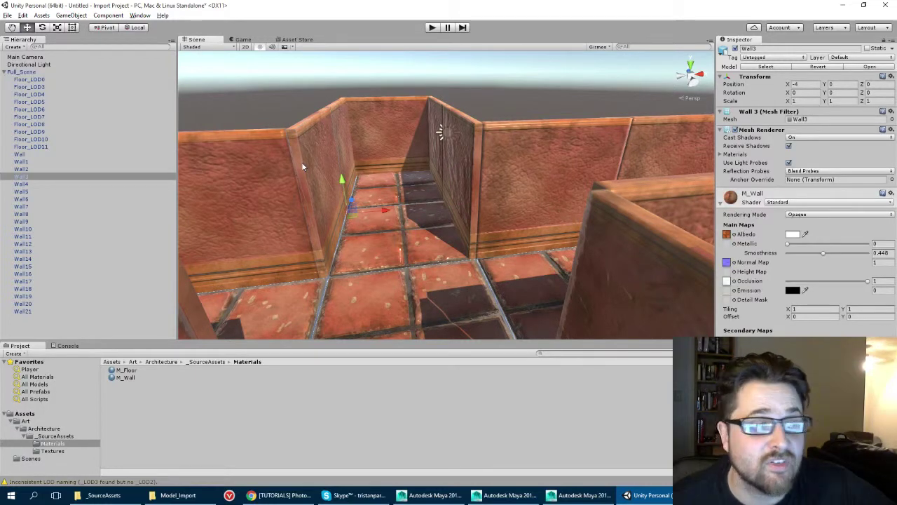
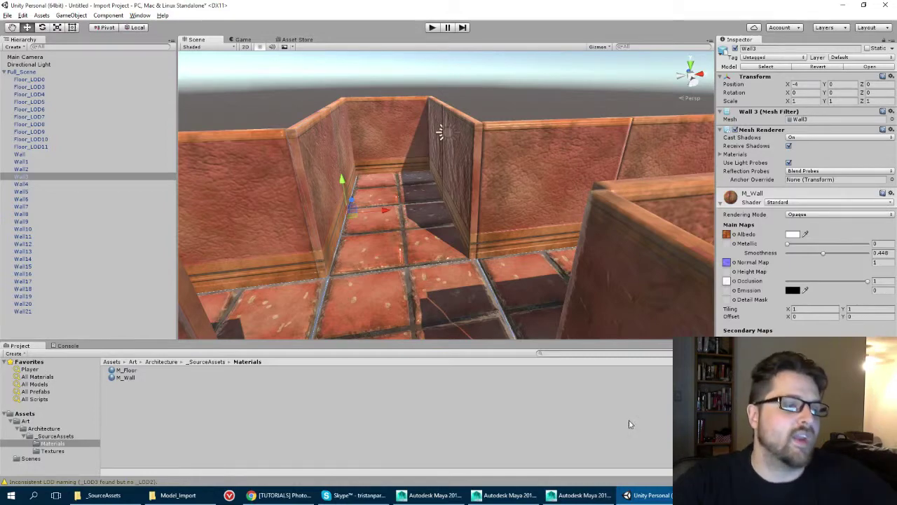
pyautogui.press('alt')
pyautogui.keyDown('alt'); pyautogui.moveTo(492, 236); pyautogui.dragTo(351, 144); pyautogui.keyUp('alt')
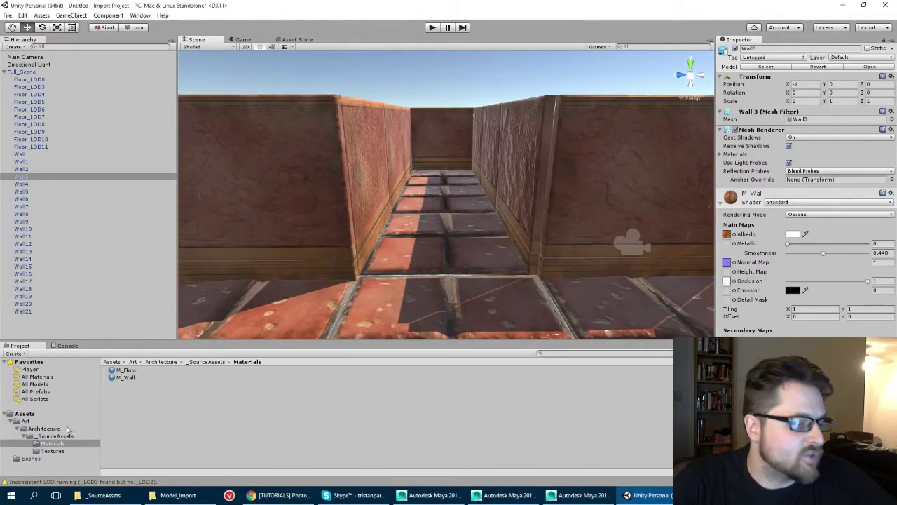
# Check the Full_Scene asset's import settings in _SourceAssets and delete the Full_Scene object from the scene
pyautogui.click(44, 436)
pyautogui.click(134, 393)
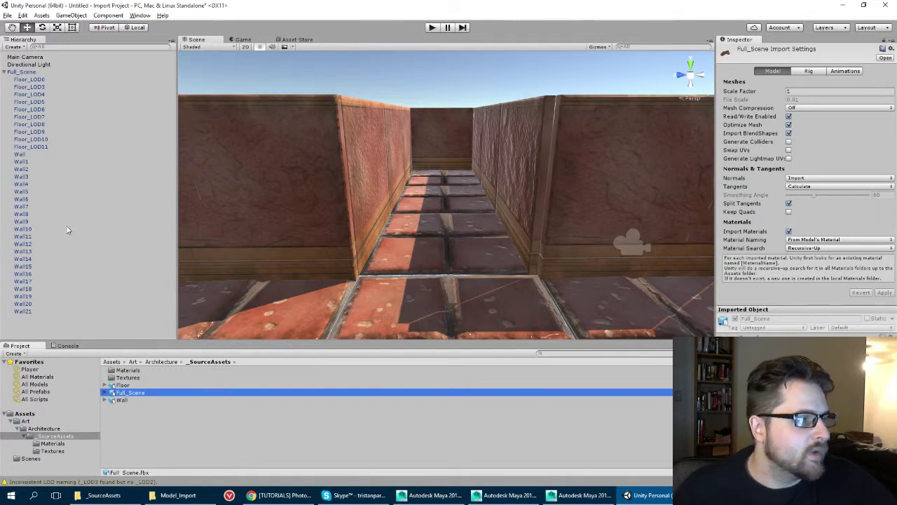
pyautogui.click(26, 72)
pyautogui.press('Delete')
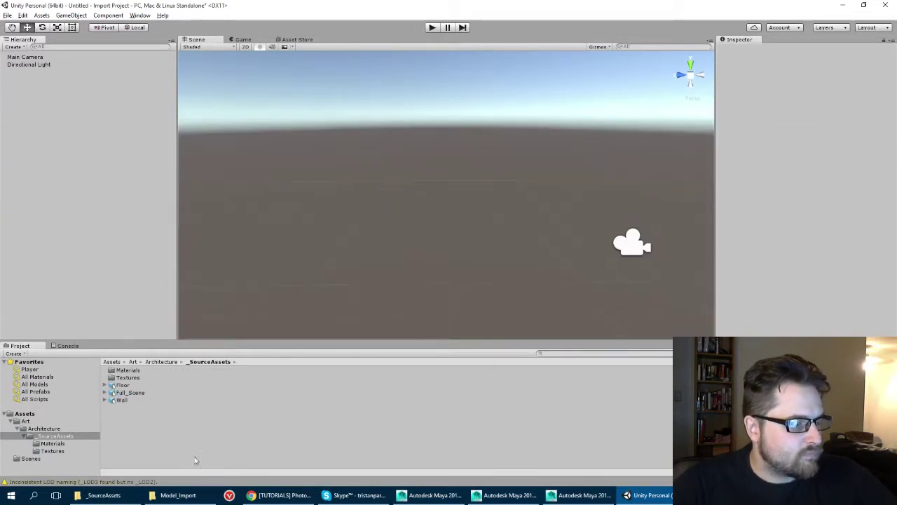
# Enable Generate Colliders in the Full_Scene asset's import settings, apply it, and add the model to the scene again
pyautogui.click(133, 393)
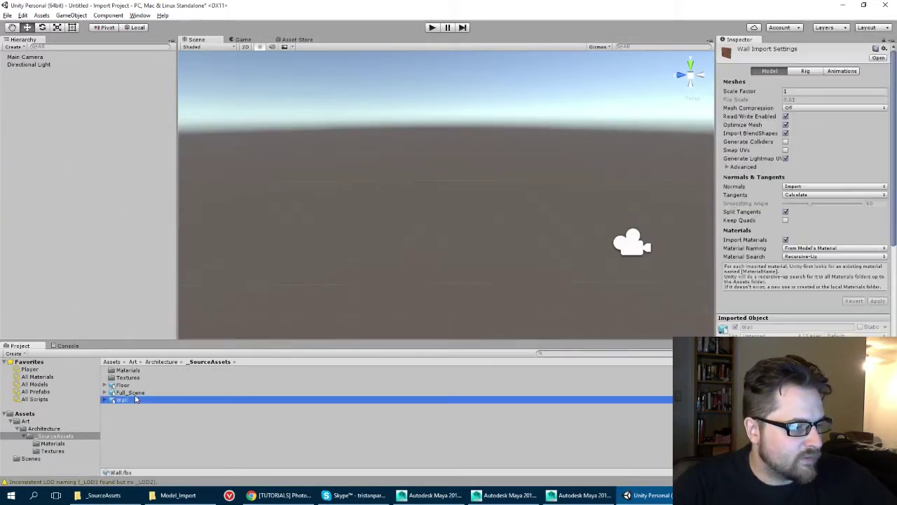
pyautogui.click(789, 142)
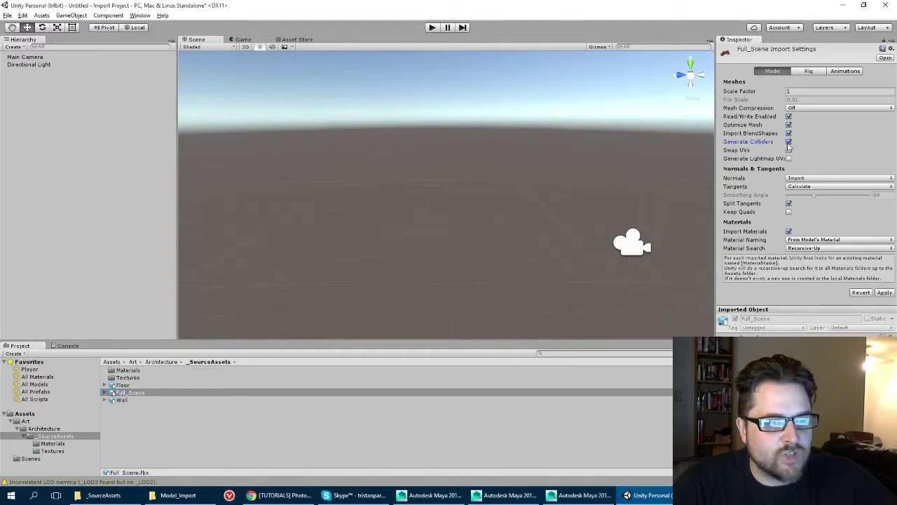
pyautogui.click(884, 296)
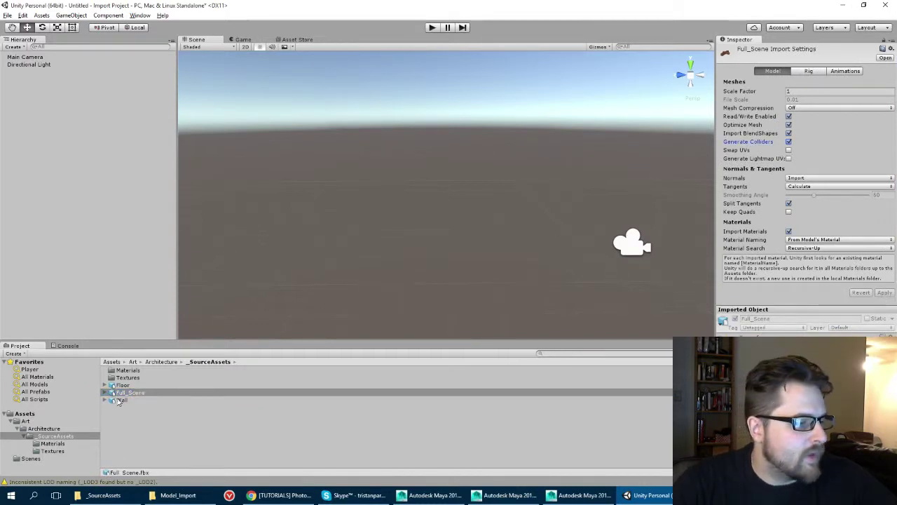
pyautogui.moveTo(121, 394); pyautogui.dragTo(35, 86)
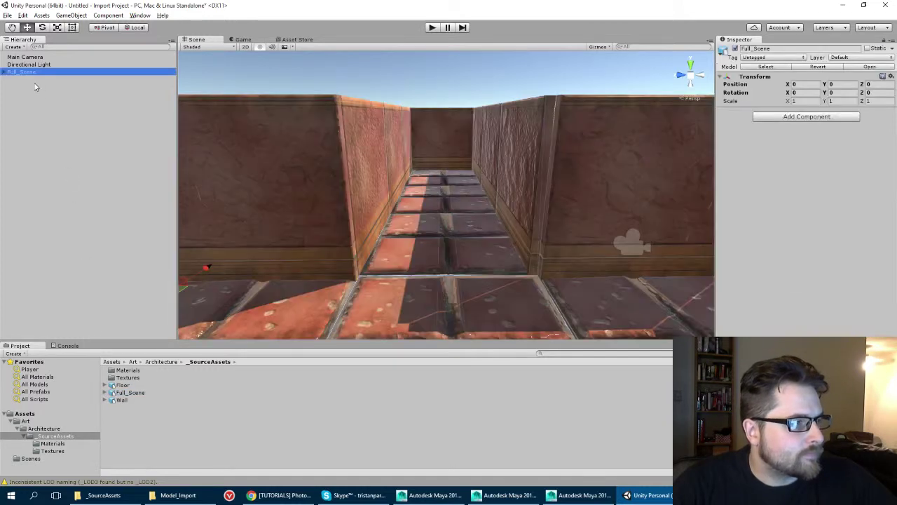
# Inspect the Mesh Collider components on several of Full_Scene's floor tiles and walls
pyautogui.click(430, 208)
pyautogui.keyDown('alt'); pyautogui.moveTo(427, 282); pyautogui.dragTo(608, 187); pyautogui.keyUp('alt')
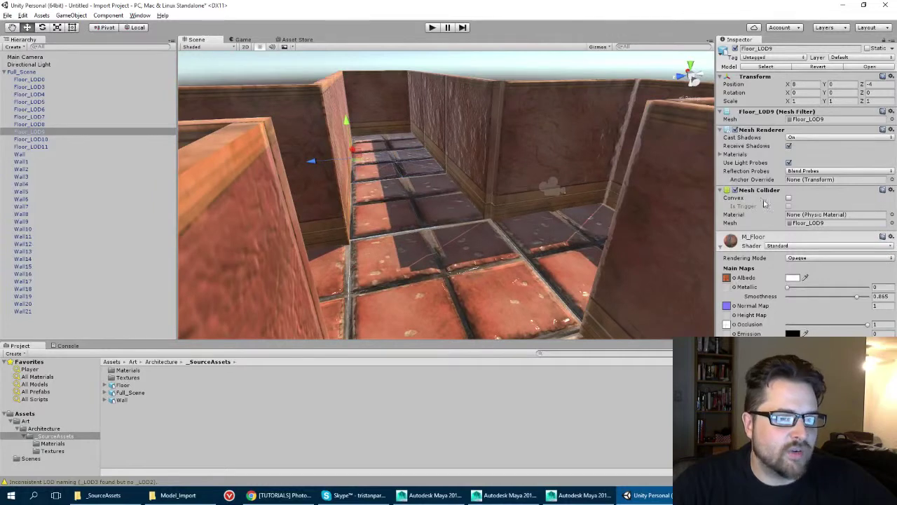
pyautogui.keyDown('alt'); pyautogui.moveTo(393, 235); pyautogui.dragTo(358, 247); pyautogui.keyUp('alt')
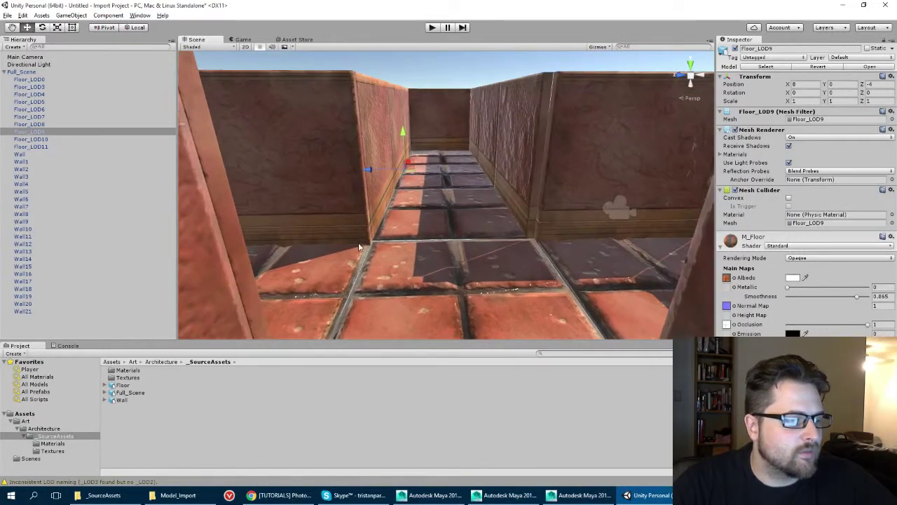
pyautogui.click(300, 166)
pyautogui.keyDown('alt'); pyautogui.moveTo(300, 166); pyautogui.dragTo(341, 161); pyautogui.keyUp('alt')
pyautogui.click(347, 176)
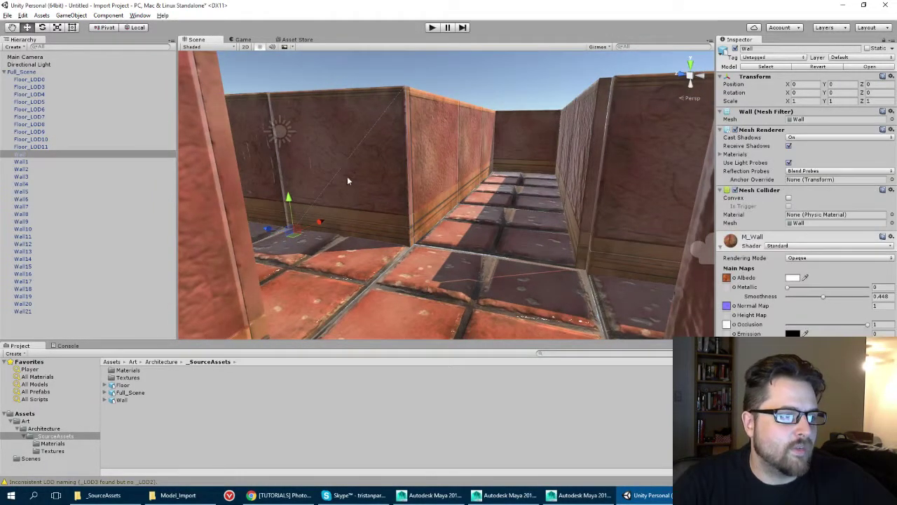
pyautogui.click(29, 147)
pyautogui.click(33, 161)
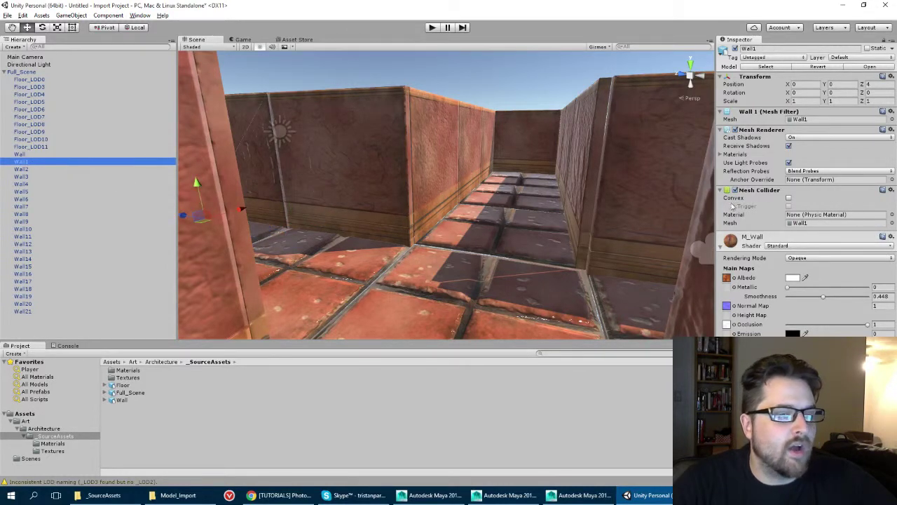
pyautogui.click(346, 159)
pyautogui.keyDown('alt'); pyautogui.moveTo(347, 159); pyautogui.dragTo(355, 244); pyautogui.keyUp('alt')
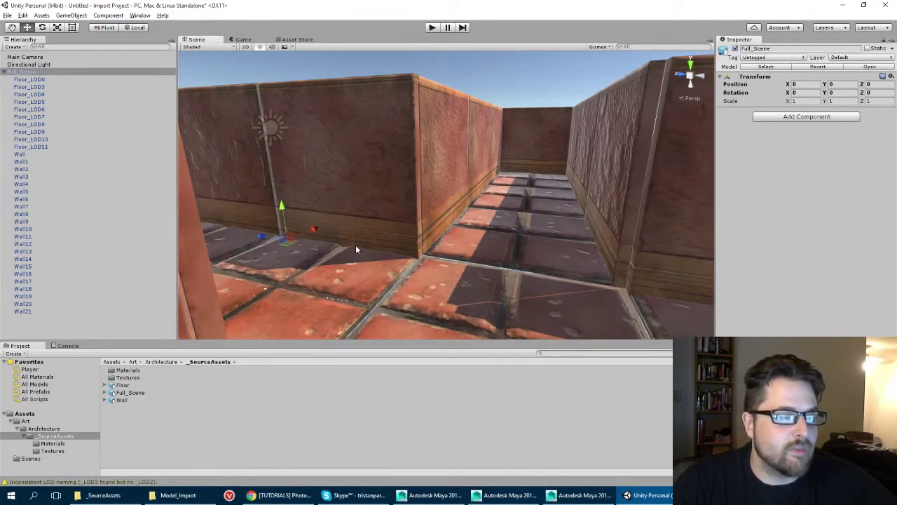
# Make the Mesh Collider of the Floor_LOD0 tile convex and view its collision outline on the corridor floor
pyautogui.click(330, 317)
pyautogui.keyDown('alt'); pyautogui.moveTo(371, 289); pyautogui.dragTo(542, 174); pyautogui.keyUp('alt')
pyautogui.click(447, 275)
pyautogui.click(448, 274)
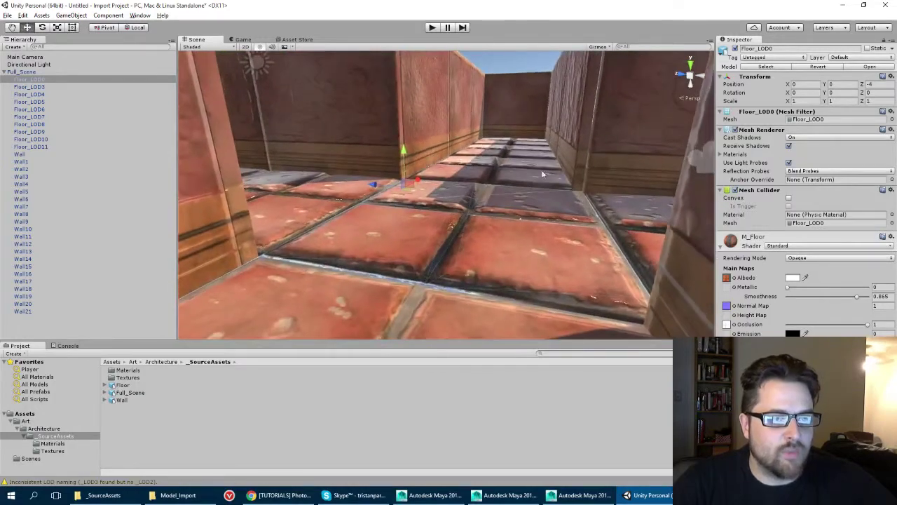
pyautogui.click(789, 198)
pyautogui.keyDown('alt'); pyautogui.moveTo(456, 231); pyautogui.dragTo(408, 275); pyautogui.keyUp('alt')
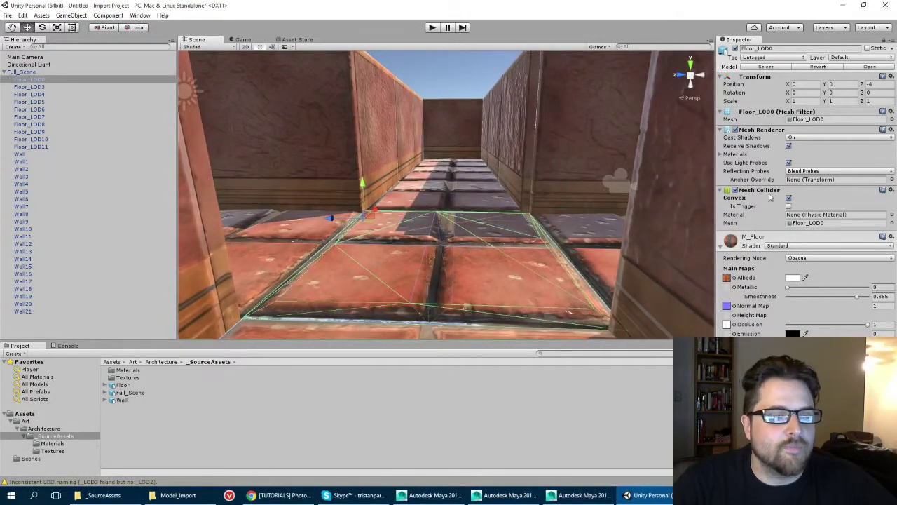
# Examine the collider settings of Floor_LOD11, the Full_Scene root and the whole group of floor tiles
pyautogui.click(22, 72)
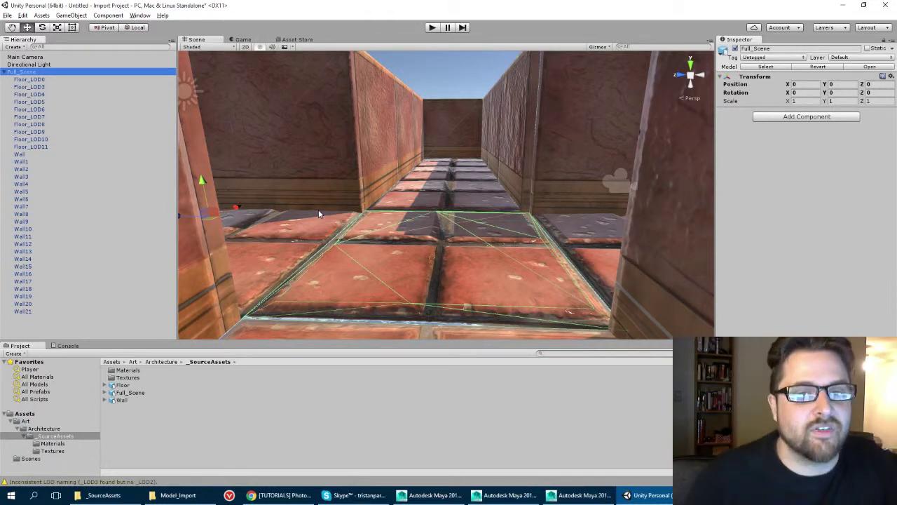
pyautogui.click(54, 148)
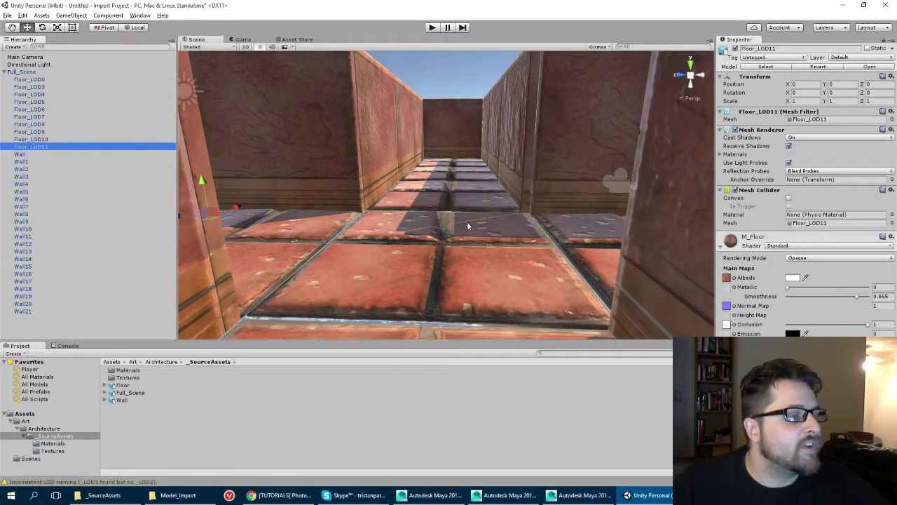
pyautogui.scroll(-4, 440, 201)
pyautogui.keyDown('alt'); pyautogui.moveTo(439, 201); pyautogui.dragTo(426, 254); pyautogui.keyUp('alt')
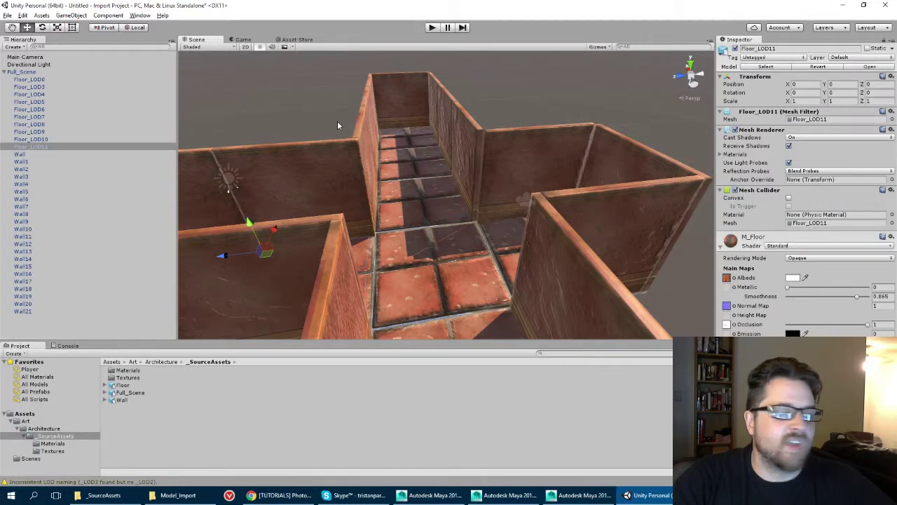
pyautogui.click(25, 72)
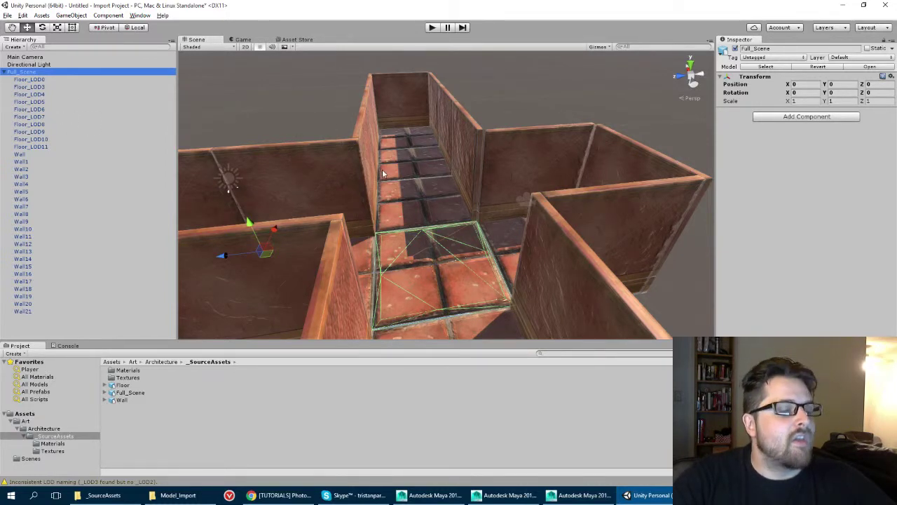
pyautogui.click(29, 79)
pyautogui.keyDown('shift'); pyautogui.click(32, 140); pyautogui.keyUp('shift')
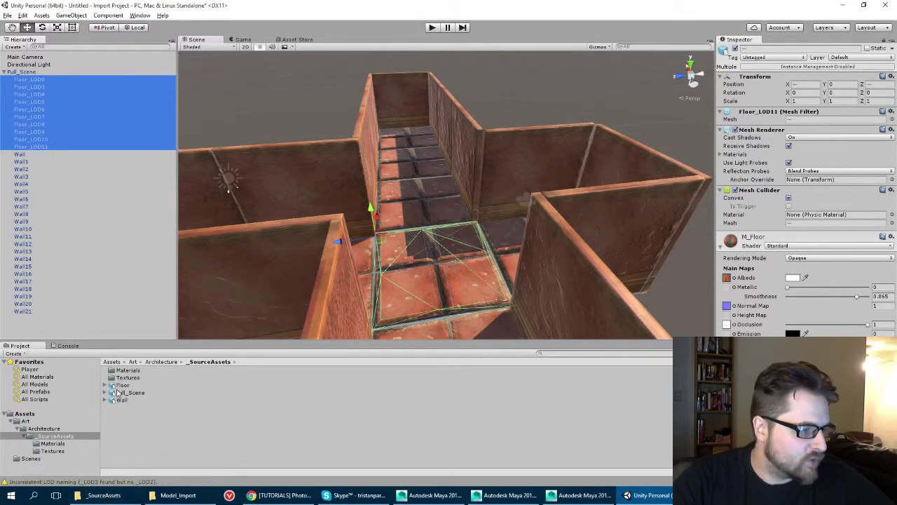
# Inspect the Floor prefab's Mesh Collider and LOD Group in the Architecture folder and compare it with the Full_Scene object
pyautogui.click(119, 391)
pyautogui.click(120, 385)
pyautogui.click(42, 436)
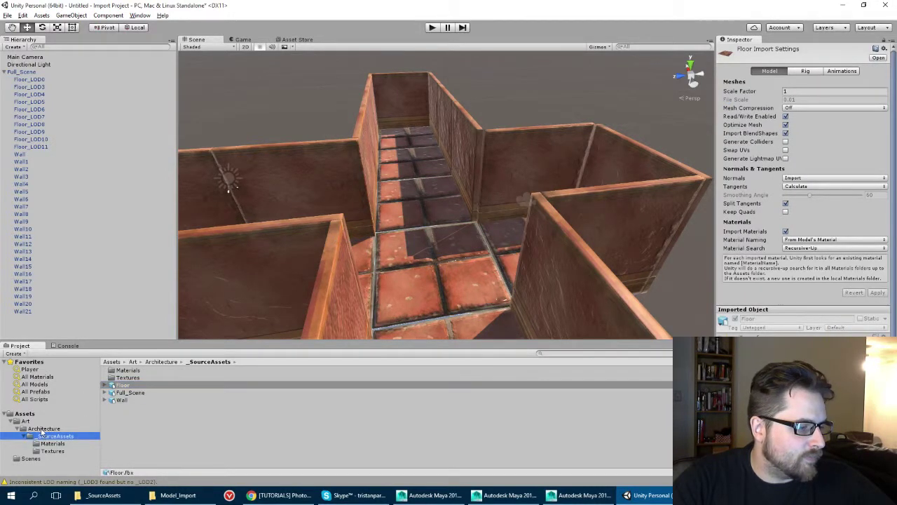
pyautogui.click(42, 429)
pyautogui.click(119, 378)
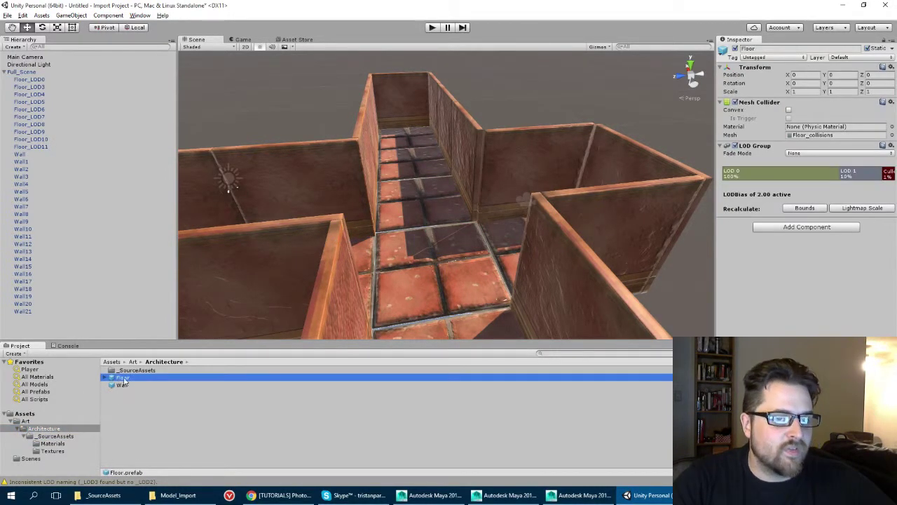
pyautogui.keyDown('alt'); pyautogui.moveTo(291, 221); pyautogui.dragTo(379, 203); pyautogui.keyUp('alt')
pyautogui.click(23, 71)
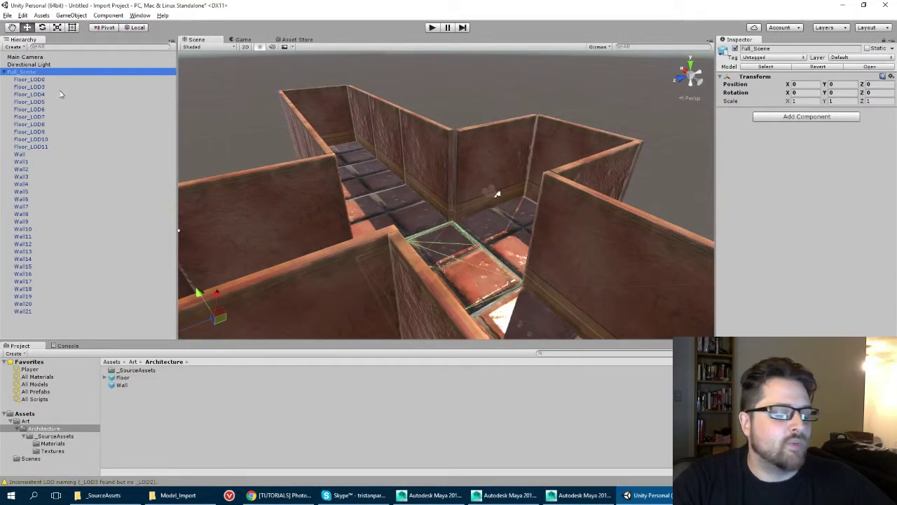
pyautogui.keyDown('alt'); pyautogui.moveTo(375, 99); pyautogui.dragTo(398, 121); pyautogui.keyUp('alt')
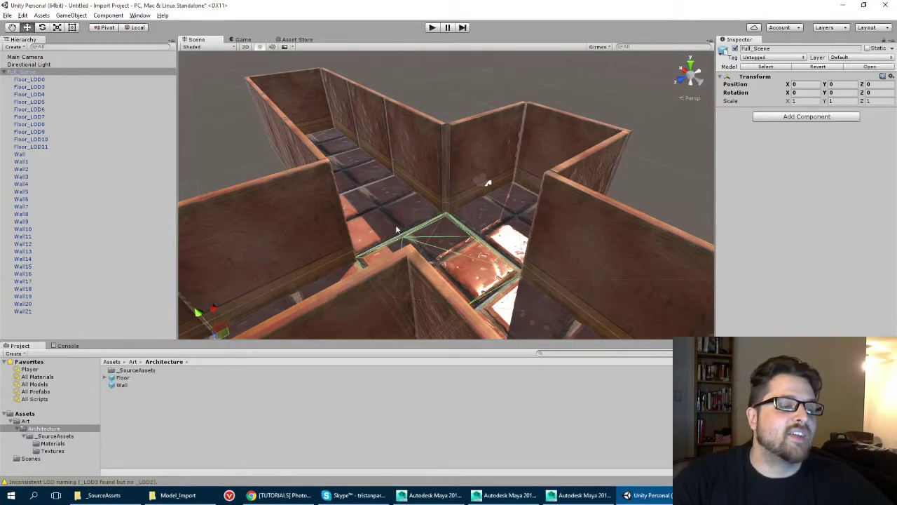
pyautogui.keyDown('alt'); pyautogui.moveTo(398, 230); pyautogui.dragTo(443, 176); pyautogui.keyUp('alt')
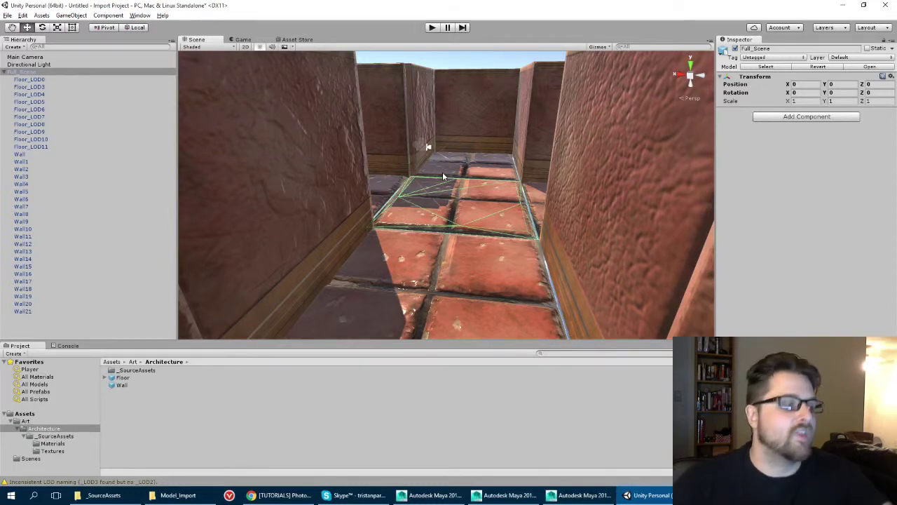
pyautogui.click(5, 72)
pyautogui.click(34, 91)
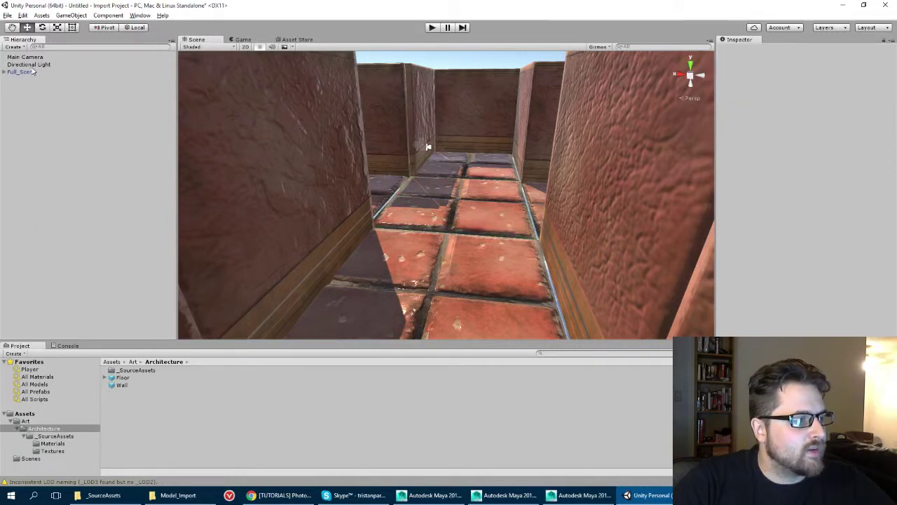
pyautogui.click(21, 72)
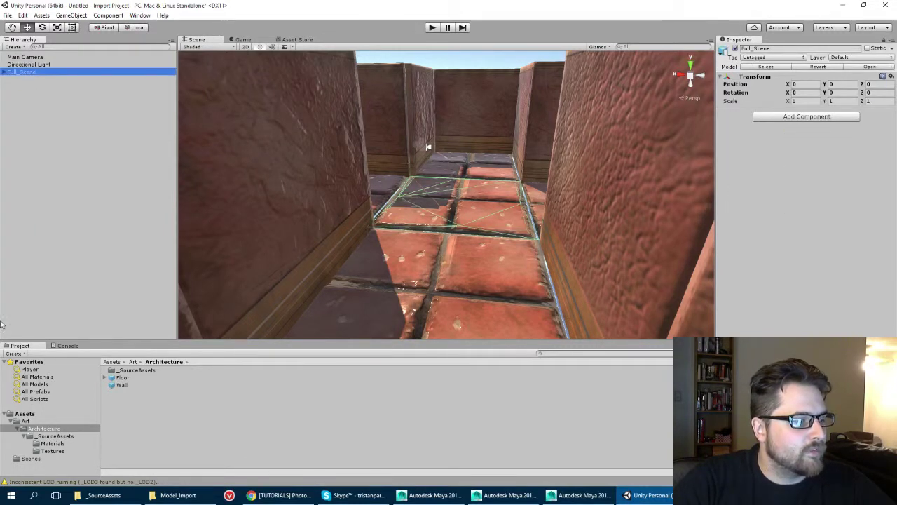
# Open Test_Scene from the Scenes folder without saving the untitled scene, and look down its lit corridor
pyautogui.click(23, 460)
pyautogui.doubleClick(127, 372)
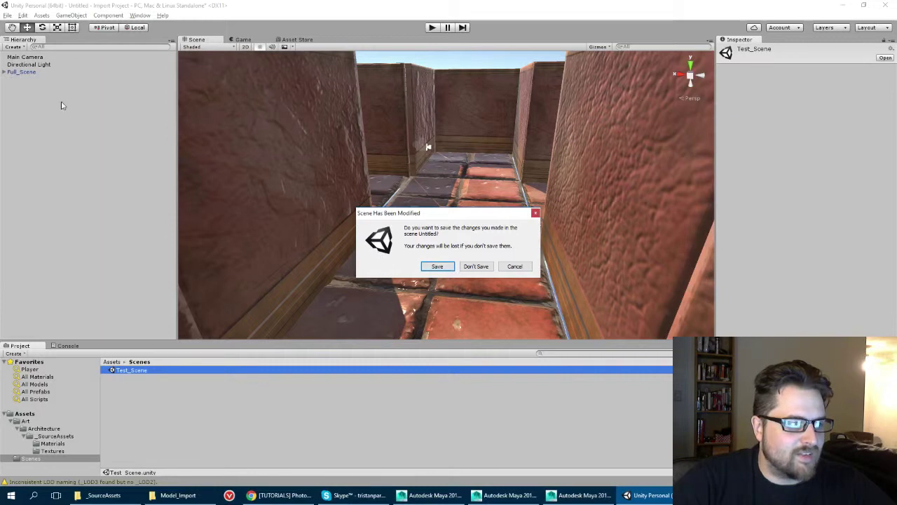
pyautogui.click(468, 270)
pyautogui.keyDown('alt'); pyautogui.moveTo(386, 216); pyautogui.dragTo(286, 232); pyautogui.keyUp('alt')
pyautogui.keyDown('alt'); pyautogui.moveTo(536, 227); pyautogui.dragTo(425, 165); pyautogui.keyUp('alt')
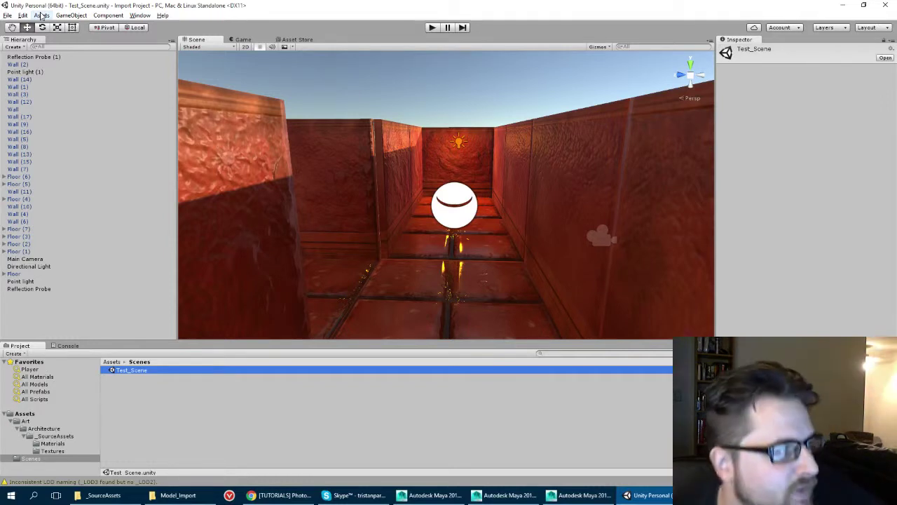
# Import the standard Characters package with all of its items included
pyautogui.click(42, 16)
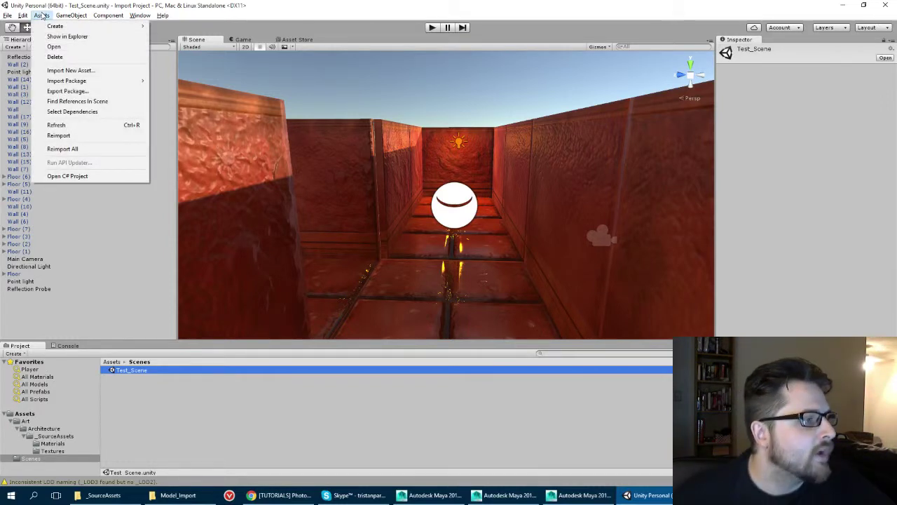
pyautogui.moveTo(70, 84)
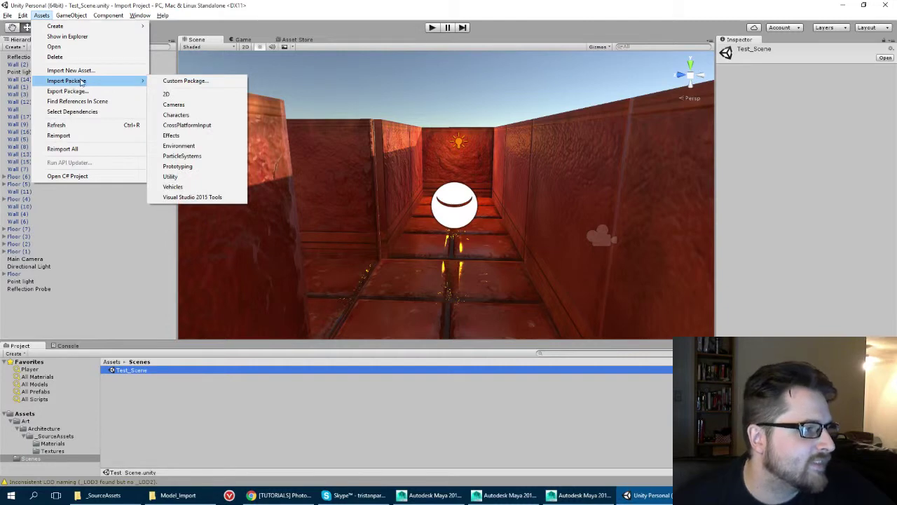
pyautogui.click(186, 116)
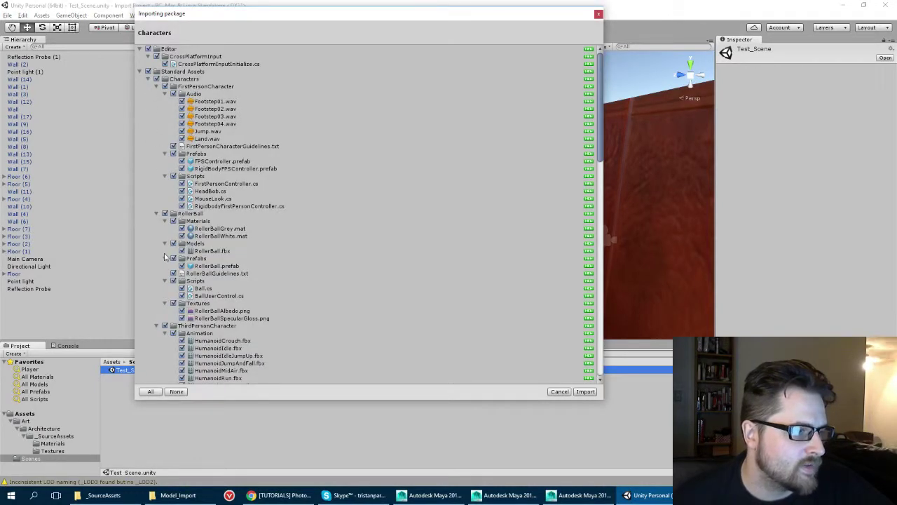
pyautogui.scroll(-20, 166, 257)
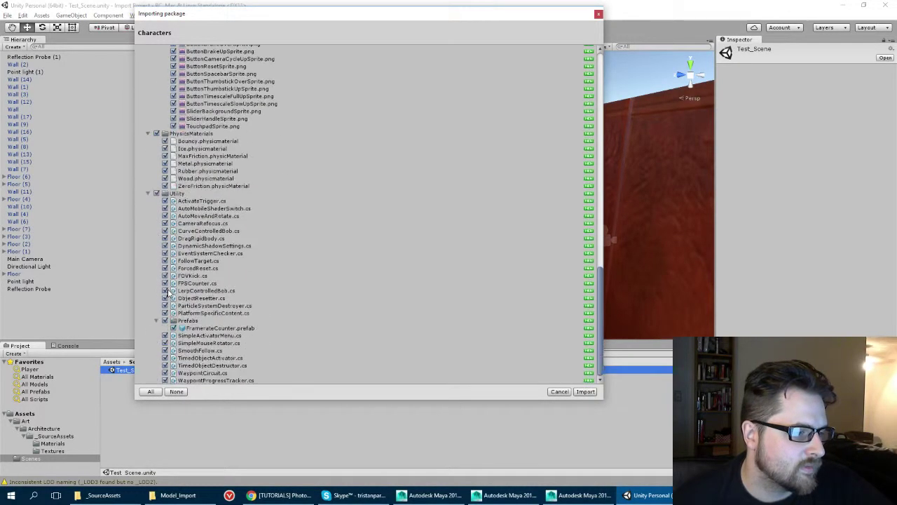
pyautogui.scroll(15, 169, 291)
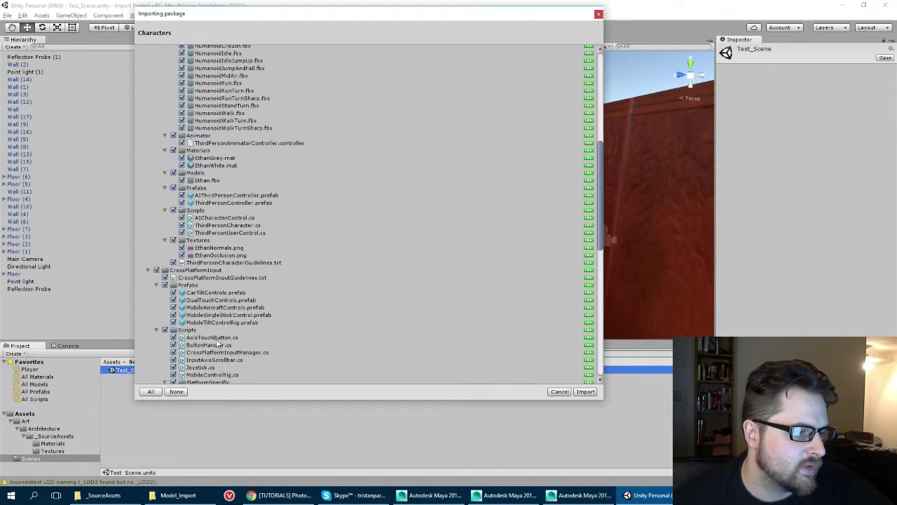
pyautogui.scroll(10, 219, 343)
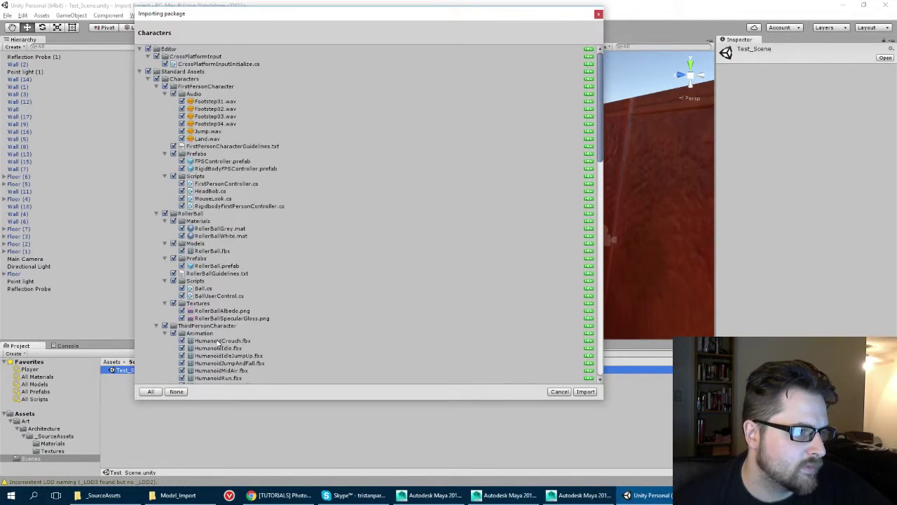
pyautogui.click(585, 393)
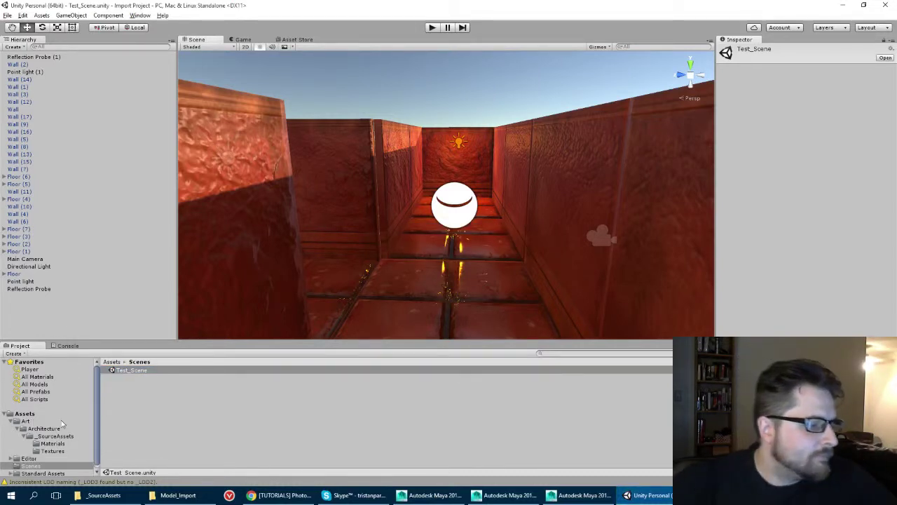
# Open the Prefabs folder of FirstPersonCharacter inside Standard Assets > Characters
pyautogui.scroll(-1, 45, 398)
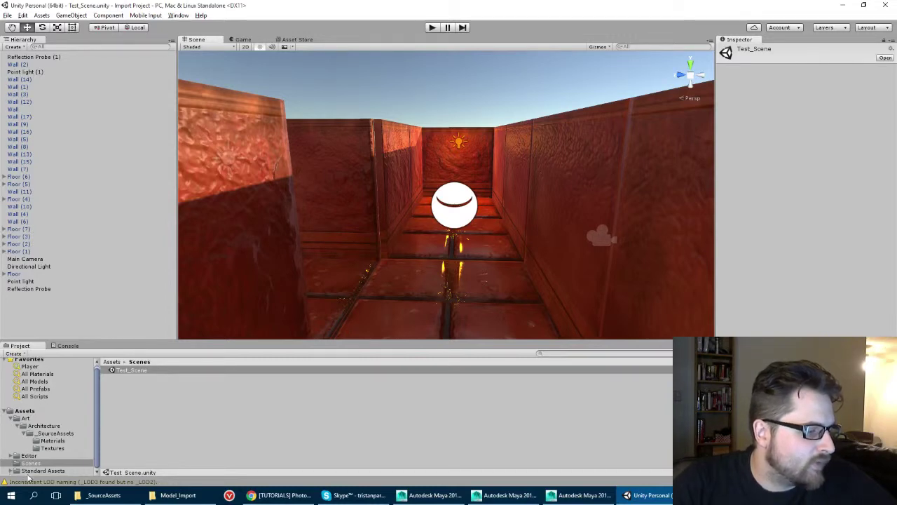
pyautogui.click(30, 472)
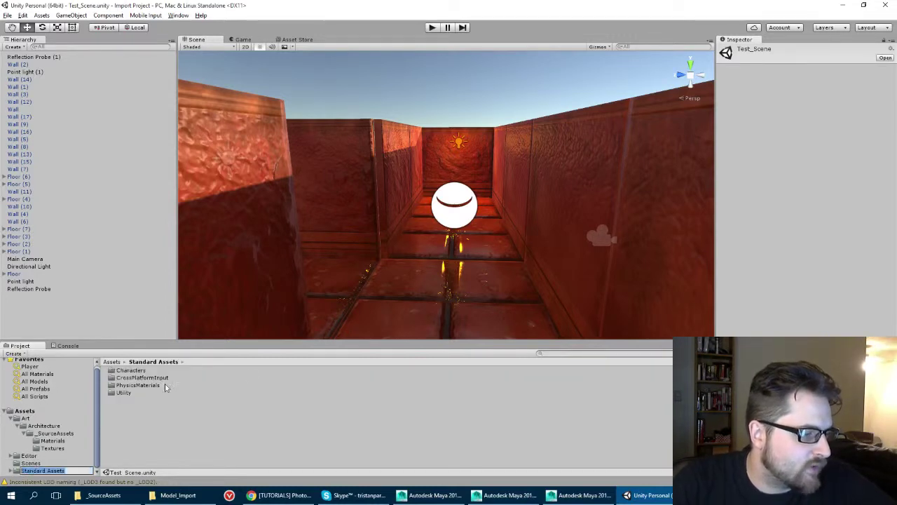
pyautogui.doubleClick(131, 370)
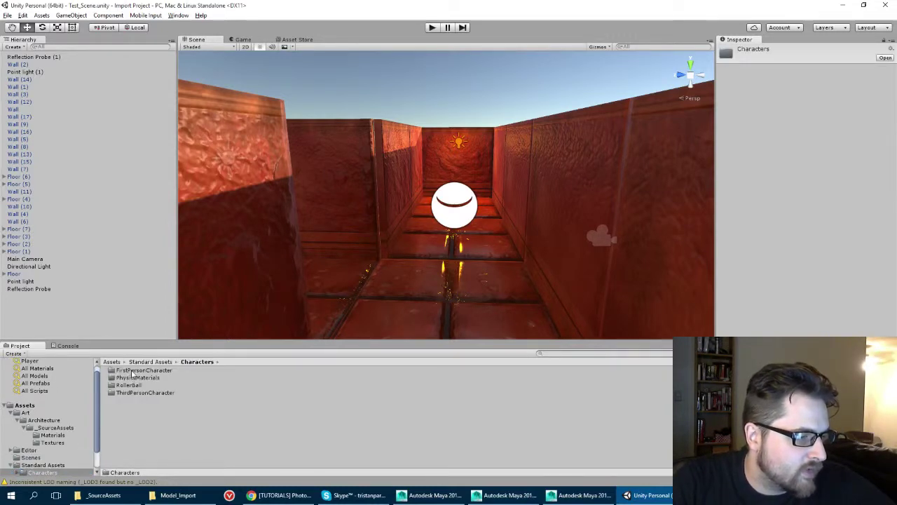
pyautogui.doubleClick(131, 371)
pyautogui.doubleClick(129, 378)
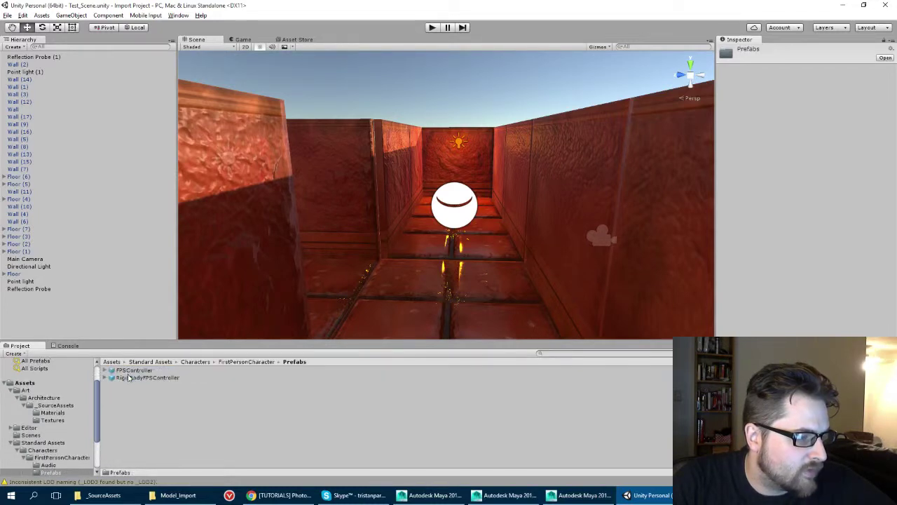
pyautogui.click(133, 362)
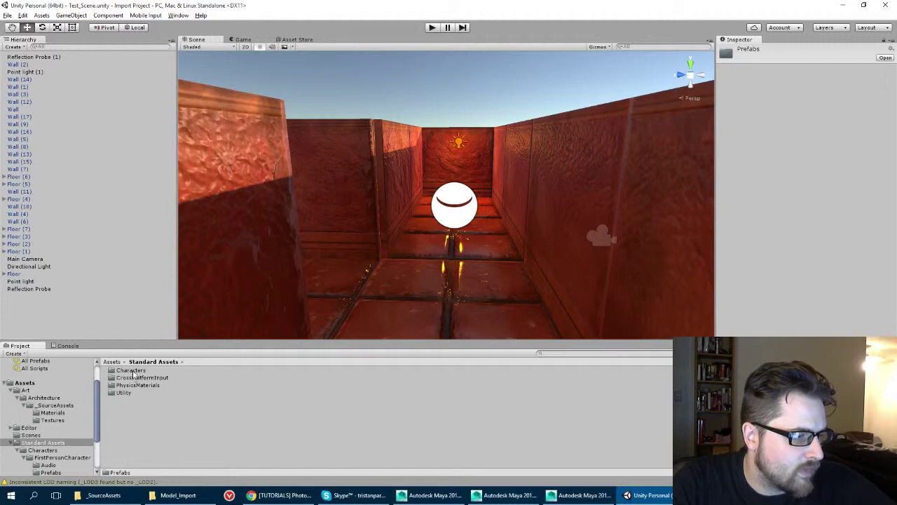
pyautogui.doubleClick(133, 371)
pyautogui.doubleClick(132, 371)
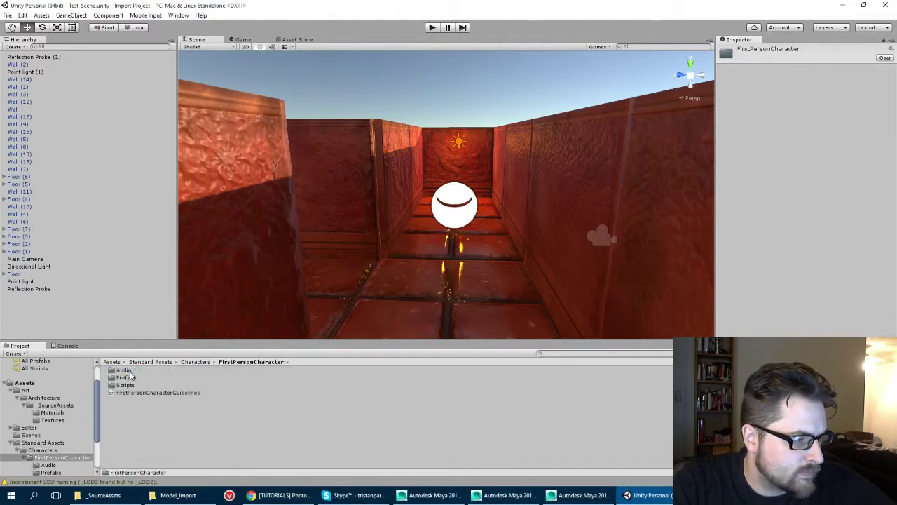
pyautogui.doubleClick(129, 378)
# Place the FPSController prefab in the corridor and move it above the floor to about X -2.44, Y 1.21, Z -5.87
pyautogui.moveTo(131, 370)
pyautogui.mouseDown()
pyautogui.moveTo(254, 266)
pyautogui.moveTo(463, 293)
pyautogui.moveTo(424, 298)
pyautogui.mouseUp()
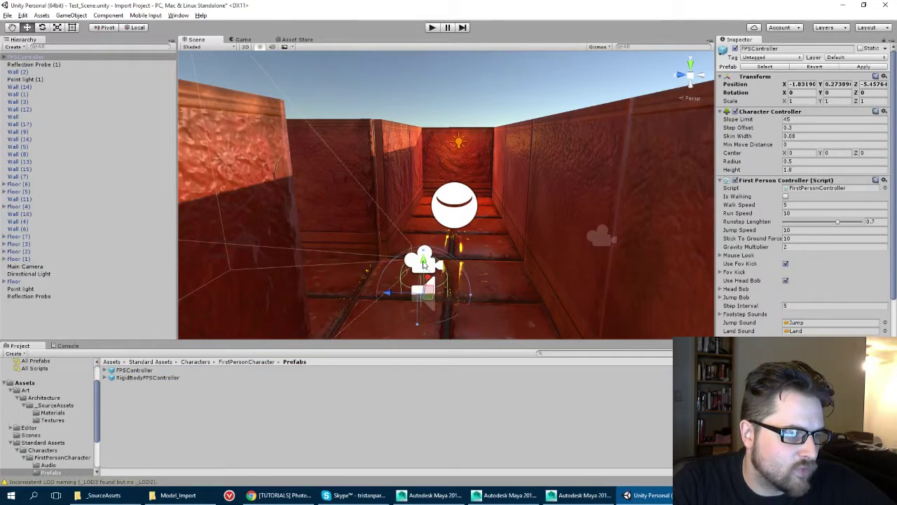
pyautogui.moveTo(418, 234); pyautogui.dragTo(418, 229)
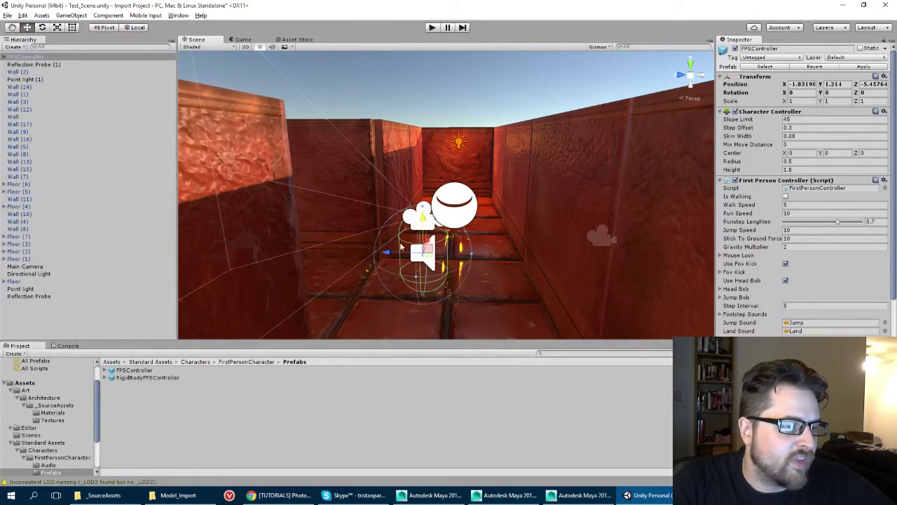
pyautogui.moveTo(426, 261); pyautogui.dragTo(447, 275)
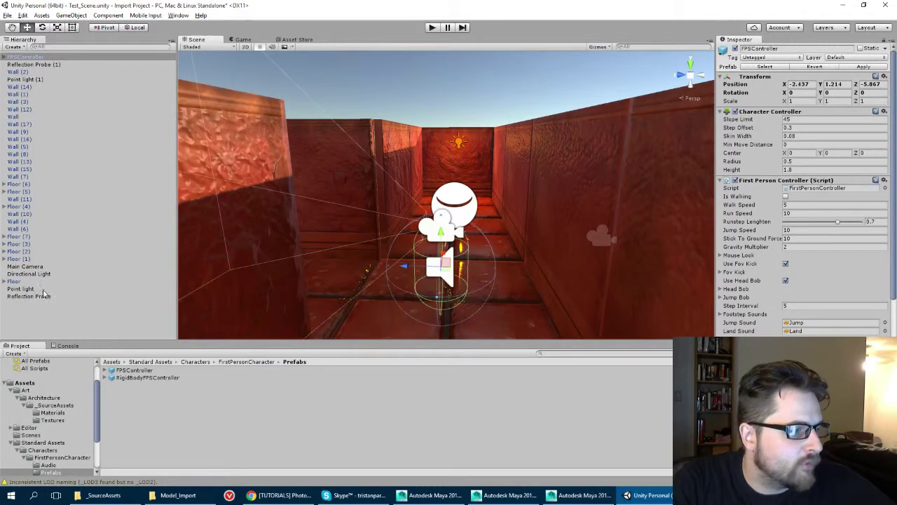
# Delete the Main Camera from the scene and select the FPSController
pyautogui.click(41, 268)
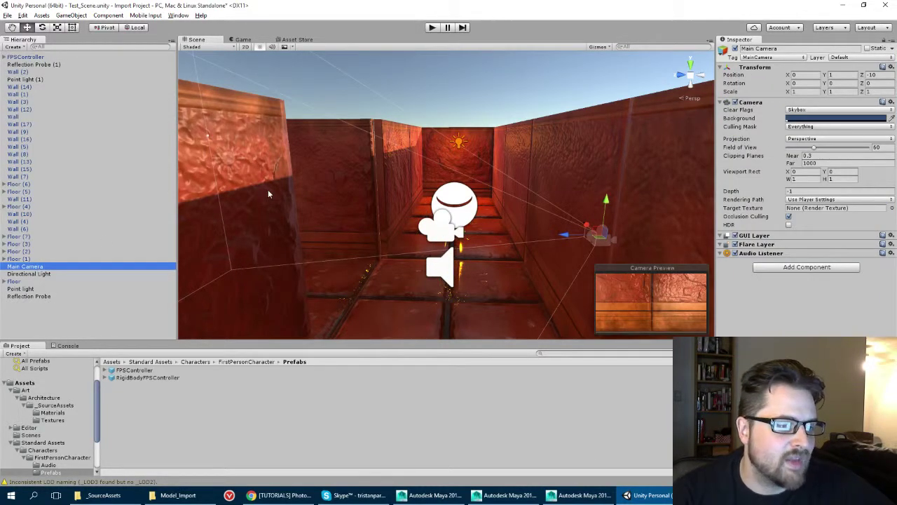
pyautogui.press('Delete')
pyautogui.click(444, 228)
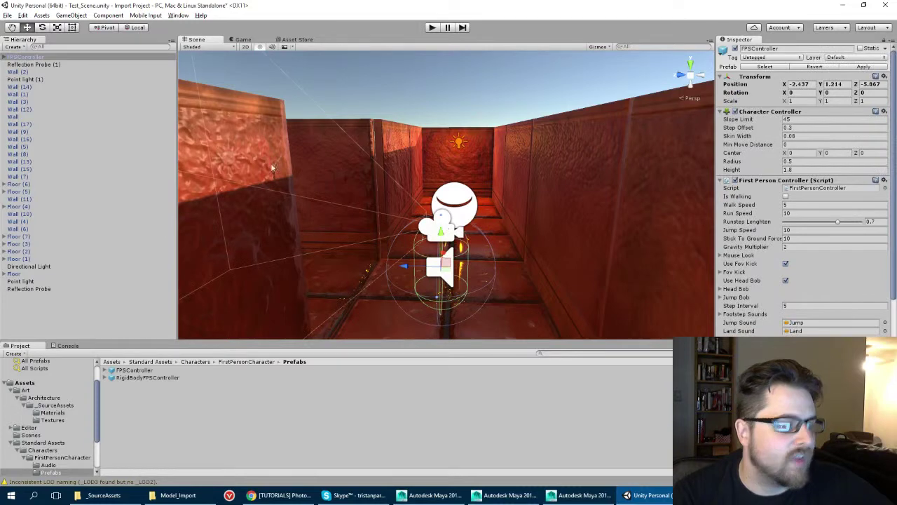
# Play-test the scene by walking the first-person controller through the corridors, and stop play mode
pyautogui.click(433, 28)
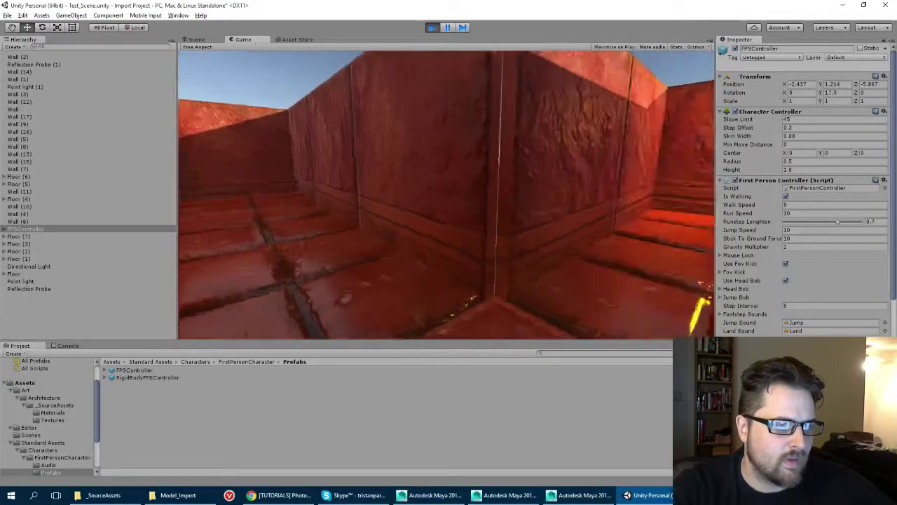
pyautogui.press('w')
pyautogui.press('w')
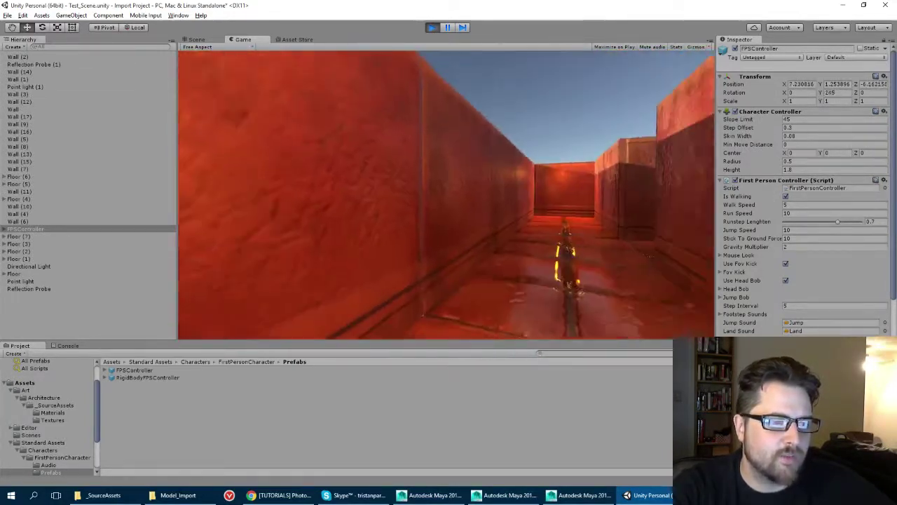
pyautogui.press('w')
pyautogui.press('w')
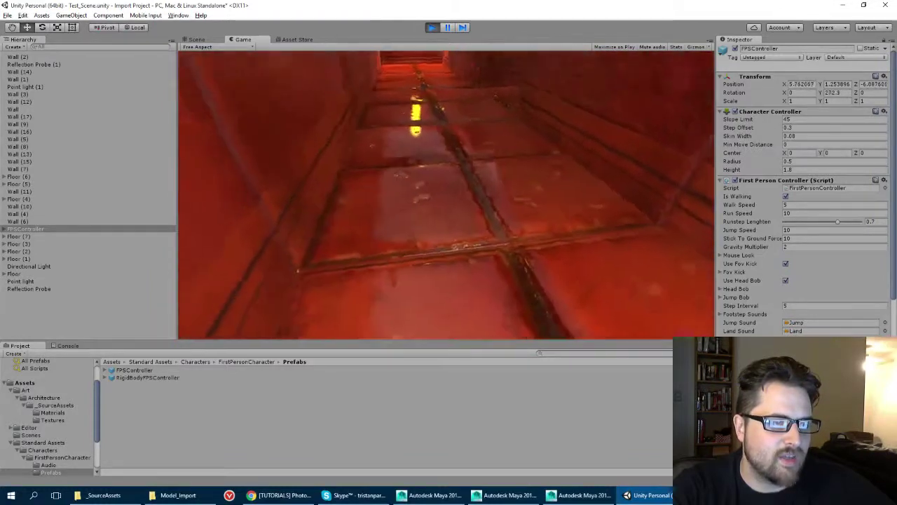
pyautogui.press('w')
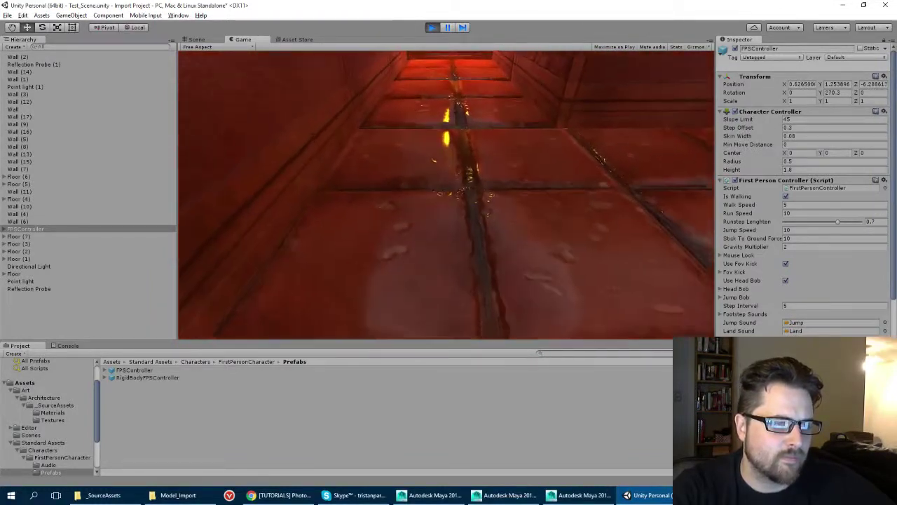
pyautogui.press('w')
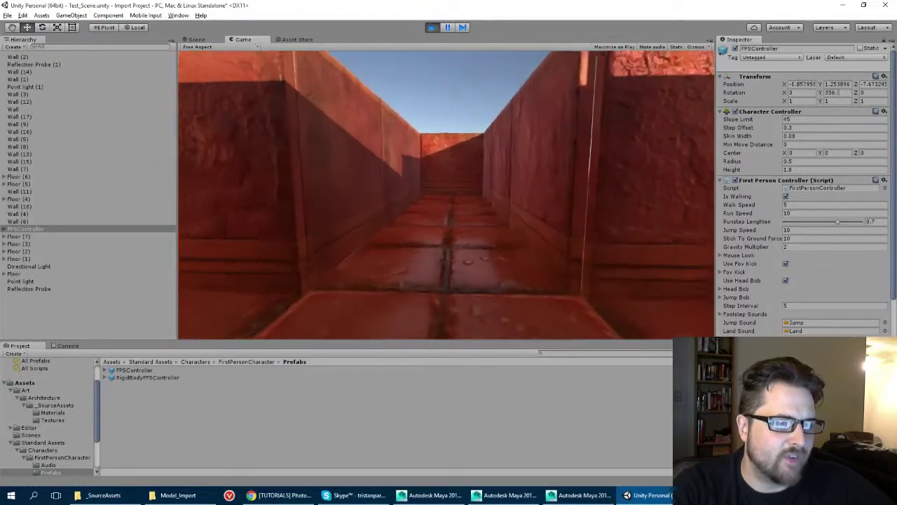
pyautogui.press('w')
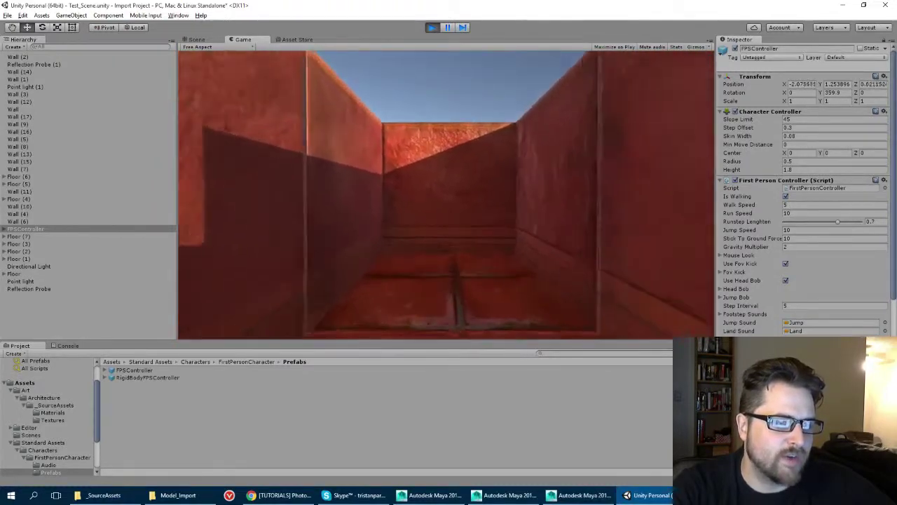
pyautogui.press('w')
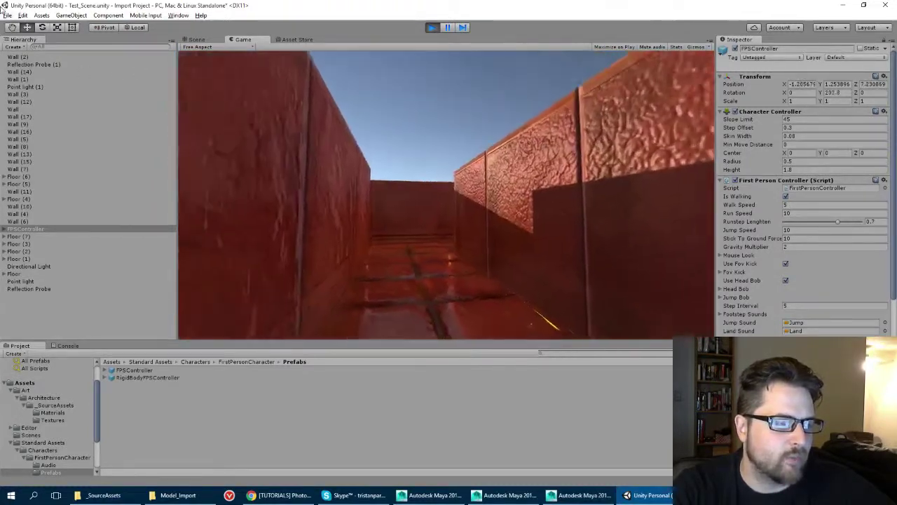
pyautogui.press('w')
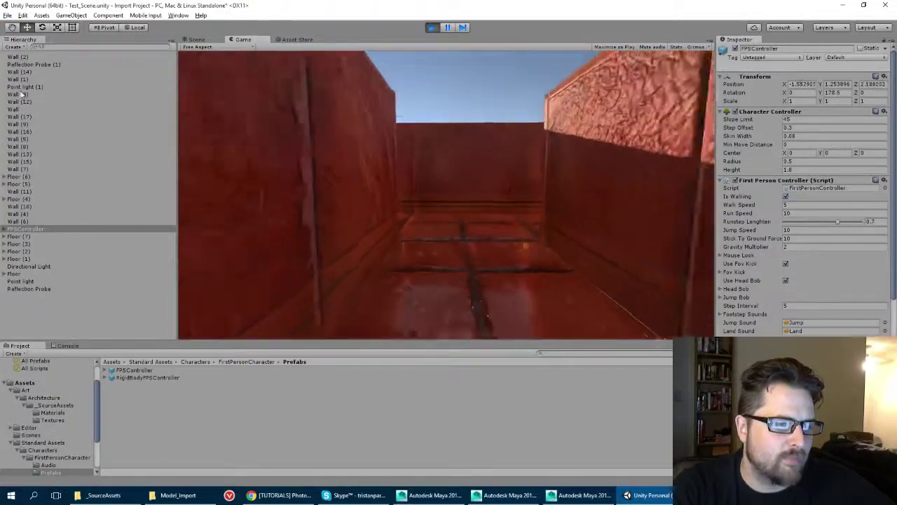
pyautogui.press('w')
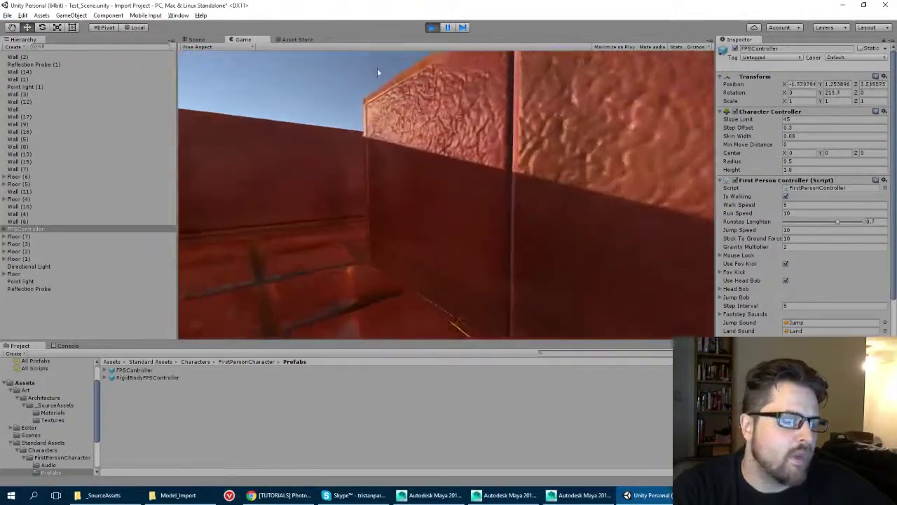
pyautogui.click(431, 32)
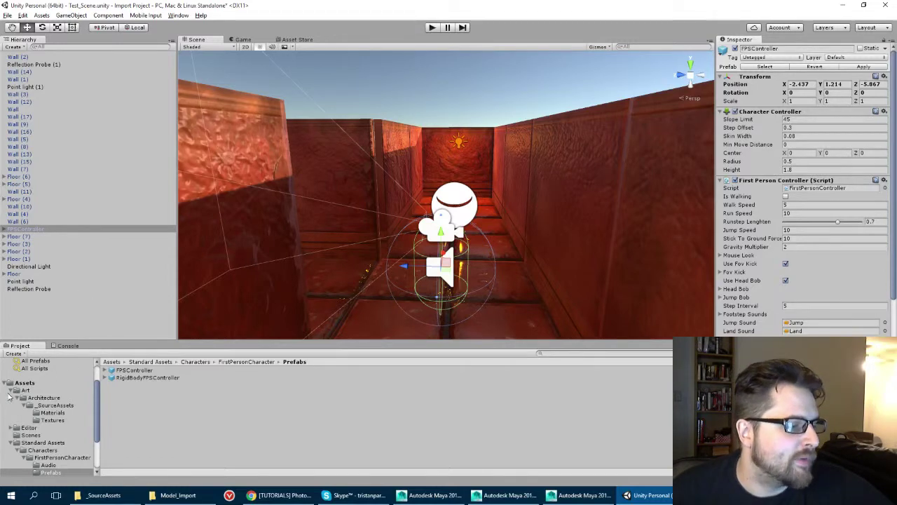
# Show the Architecture folder's contents and collapse the Art and Standard Assets folder trees
pyautogui.click(38, 398)
pyautogui.click(40, 406)
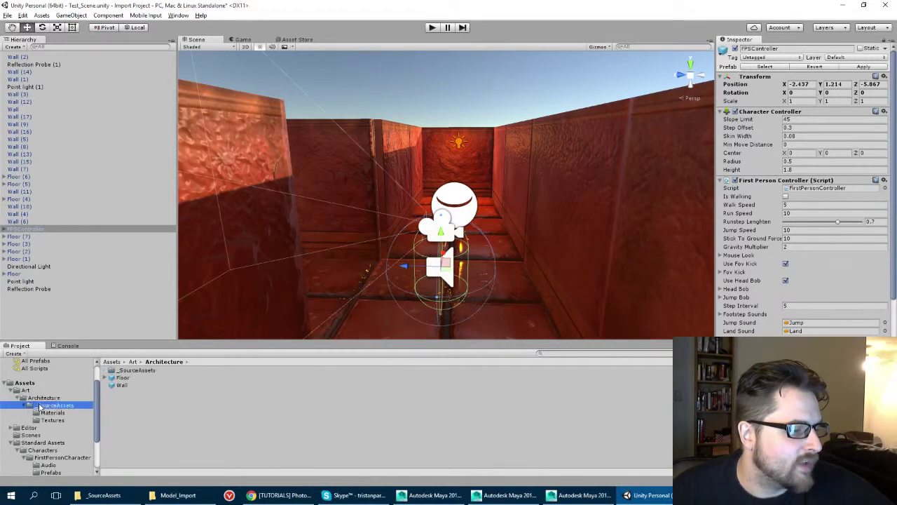
pyautogui.click(39, 398)
pyautogui.click(40, 405)
pyautogui.click(38, 398)
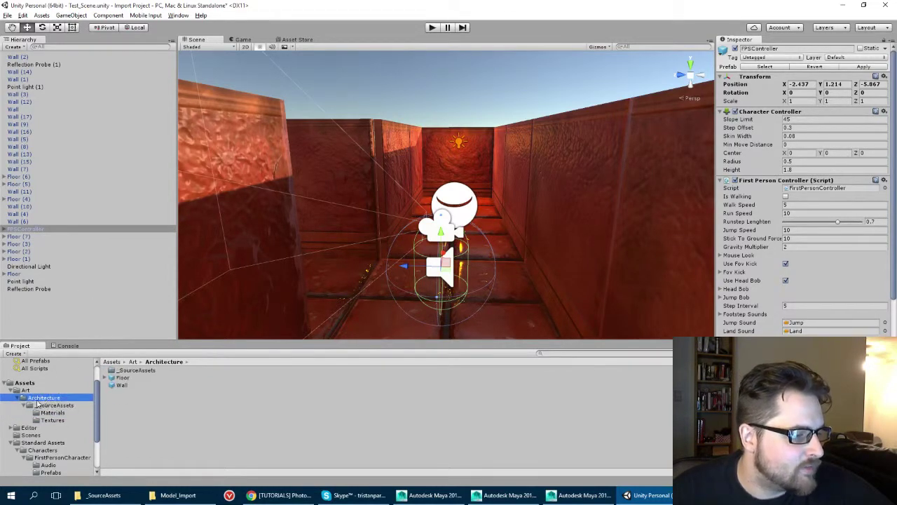
pyautogui.click(22, 398)
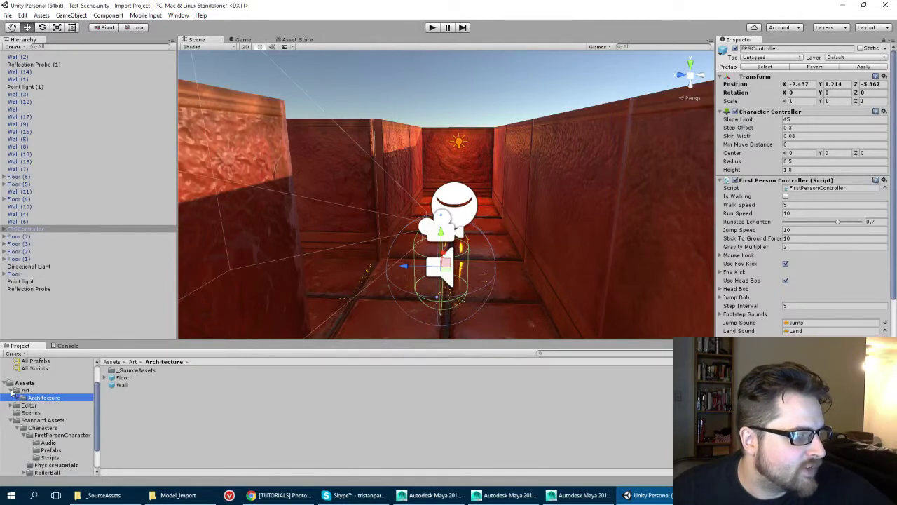
pyautogui.click(12, 390)
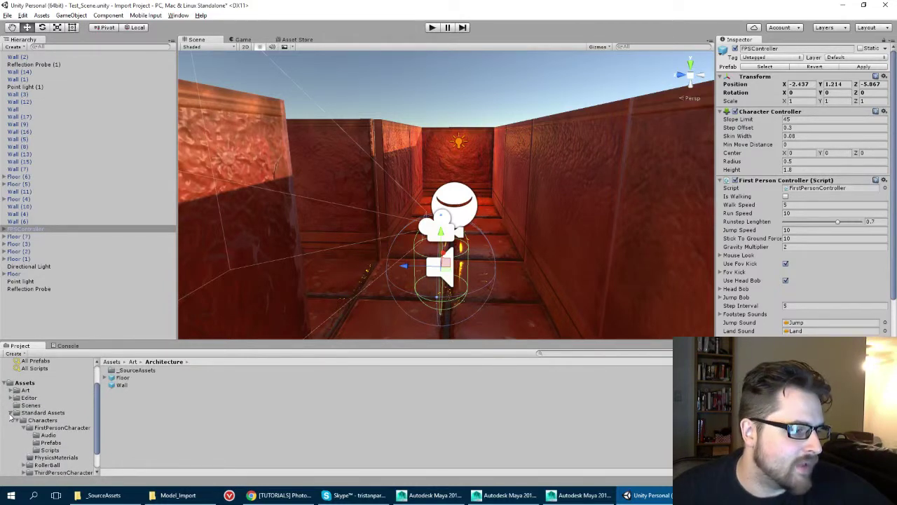
pyautogui.click(12, 413)
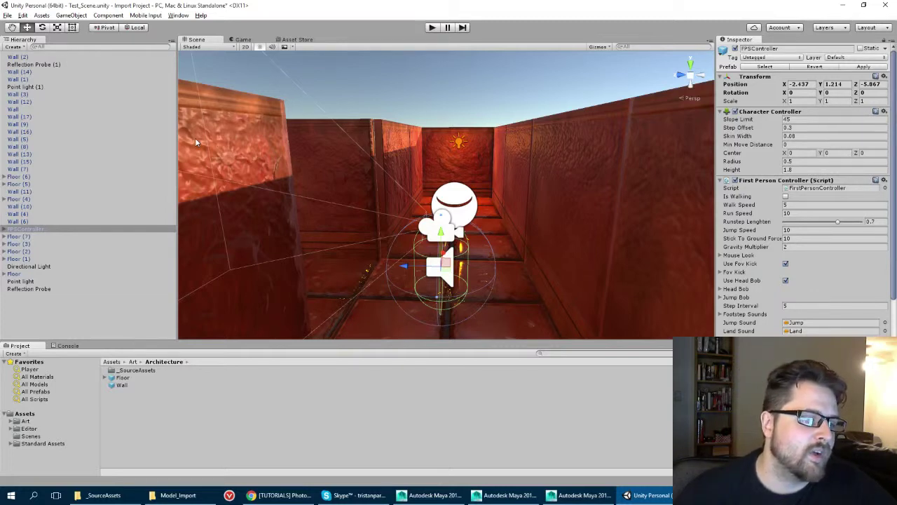
# Select Point light (1) in the scene and view its light settings
pyautogui.click(24, 87)
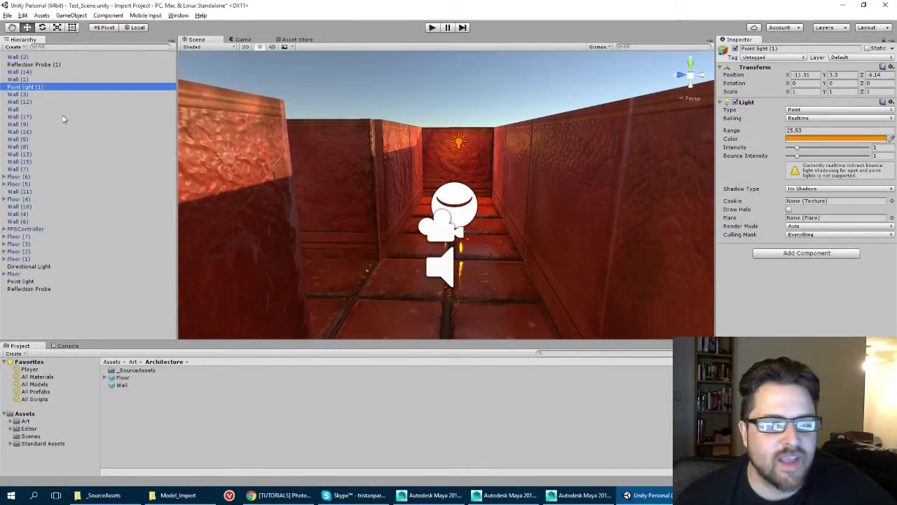